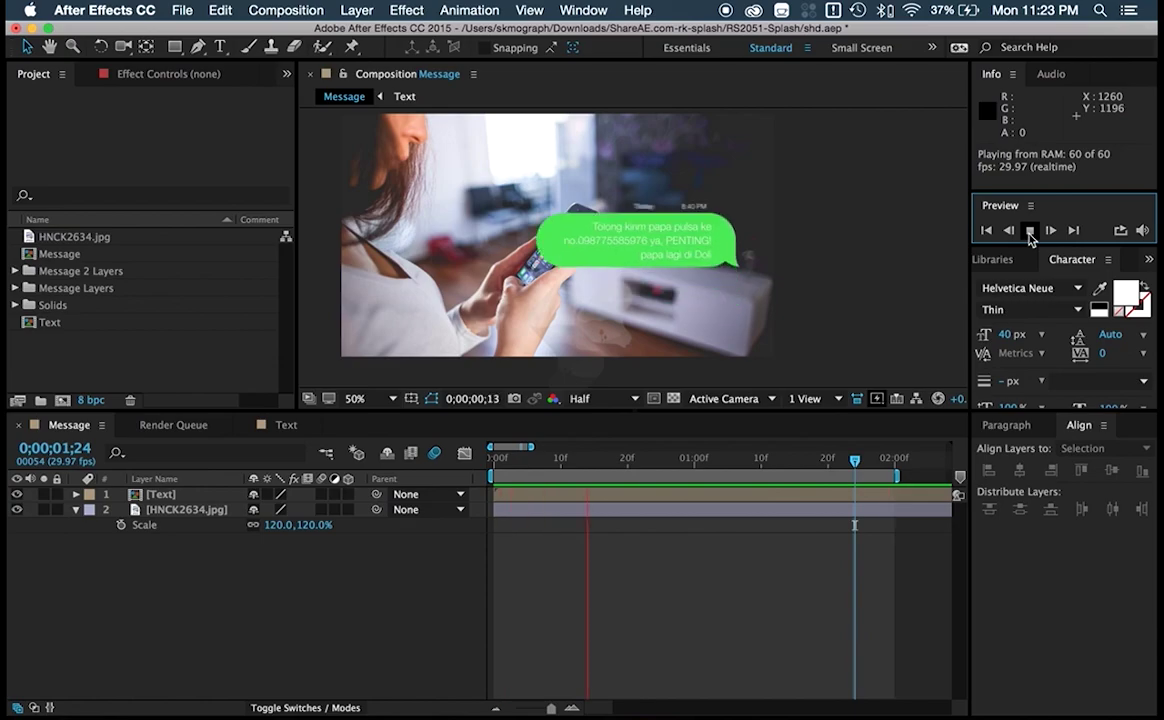
- Switch to Illustrator to look at the layers of the Message.ai speech bubble artwork
key("super+Tab")
key("super+Tab")
key("super+Tab")
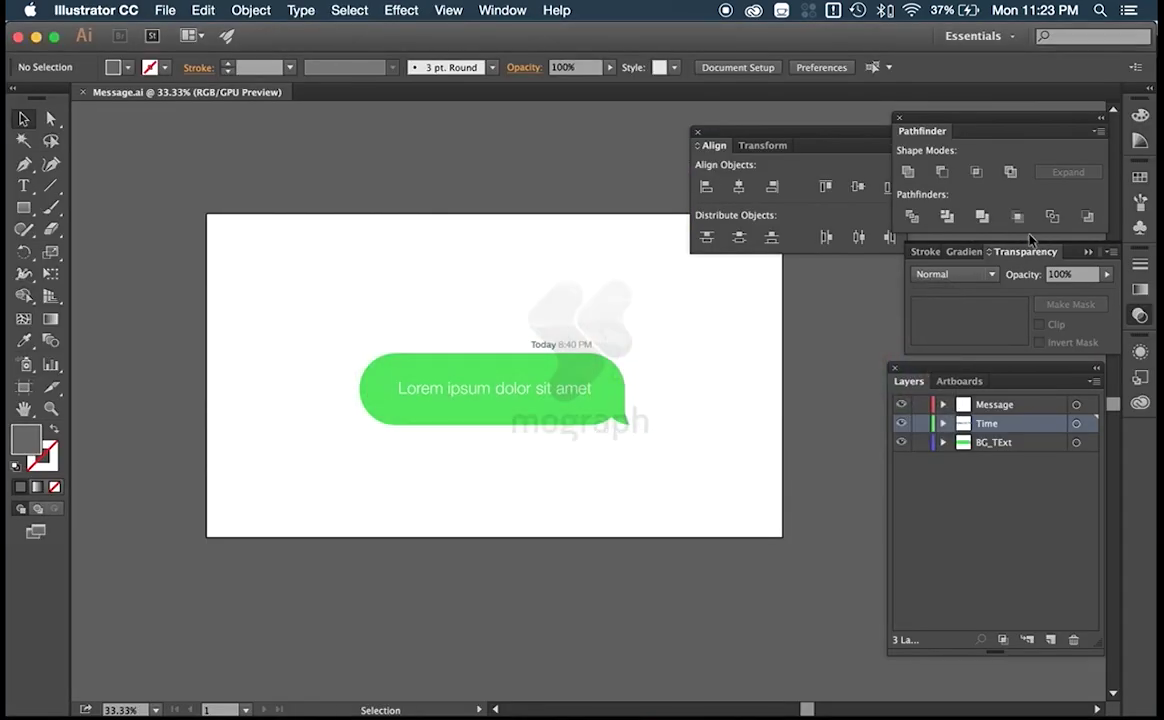
- Switch to Safari and view the picjumbo background photo of the woman holding a phone
key("super+Tab")
key("super+Tab")
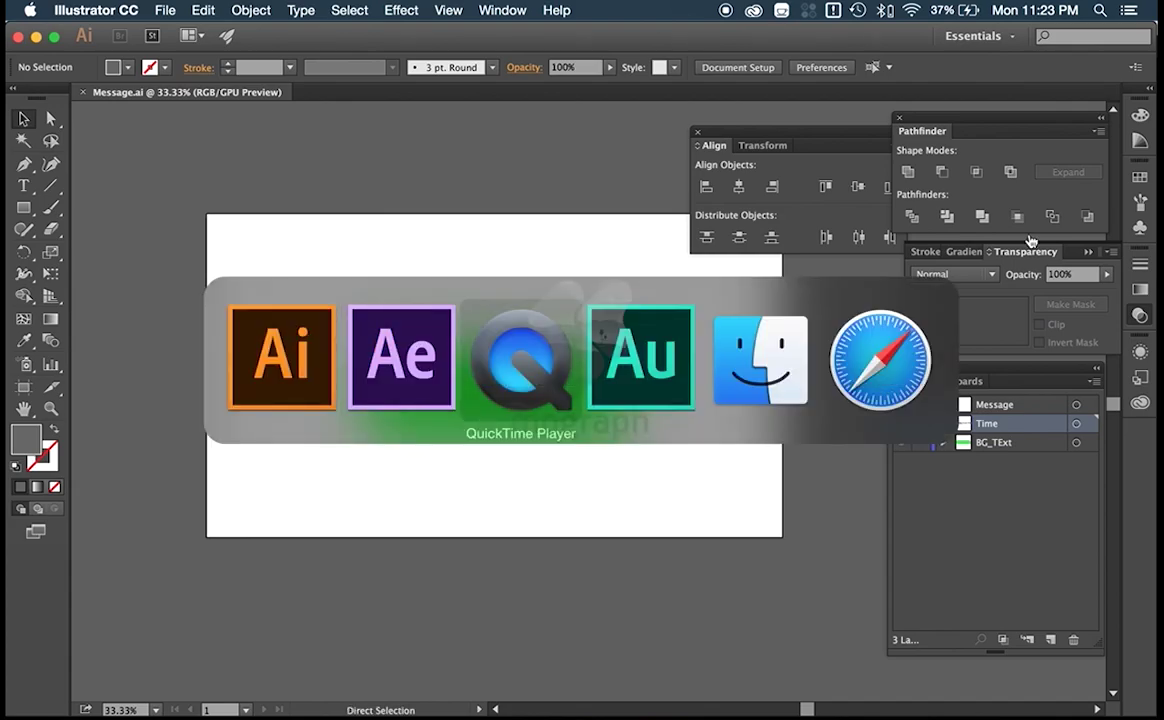
key("super+Tab")
key("super+Tab")
key("super+Tab")
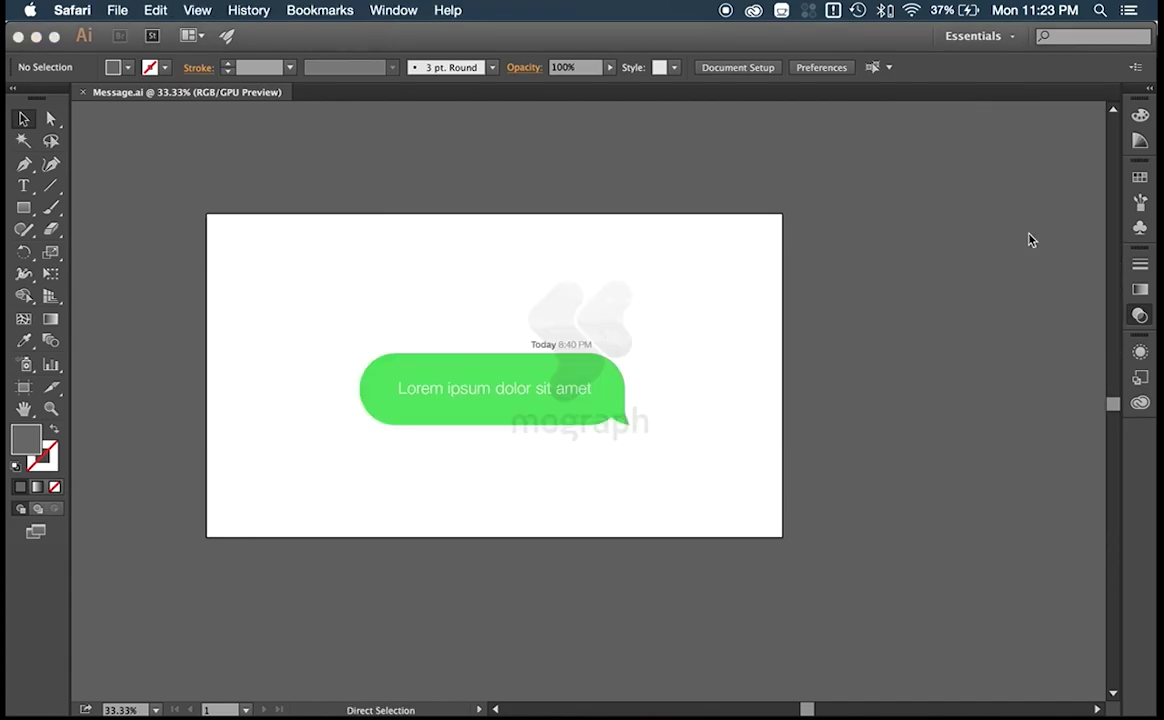
mouse_move(848, 716)
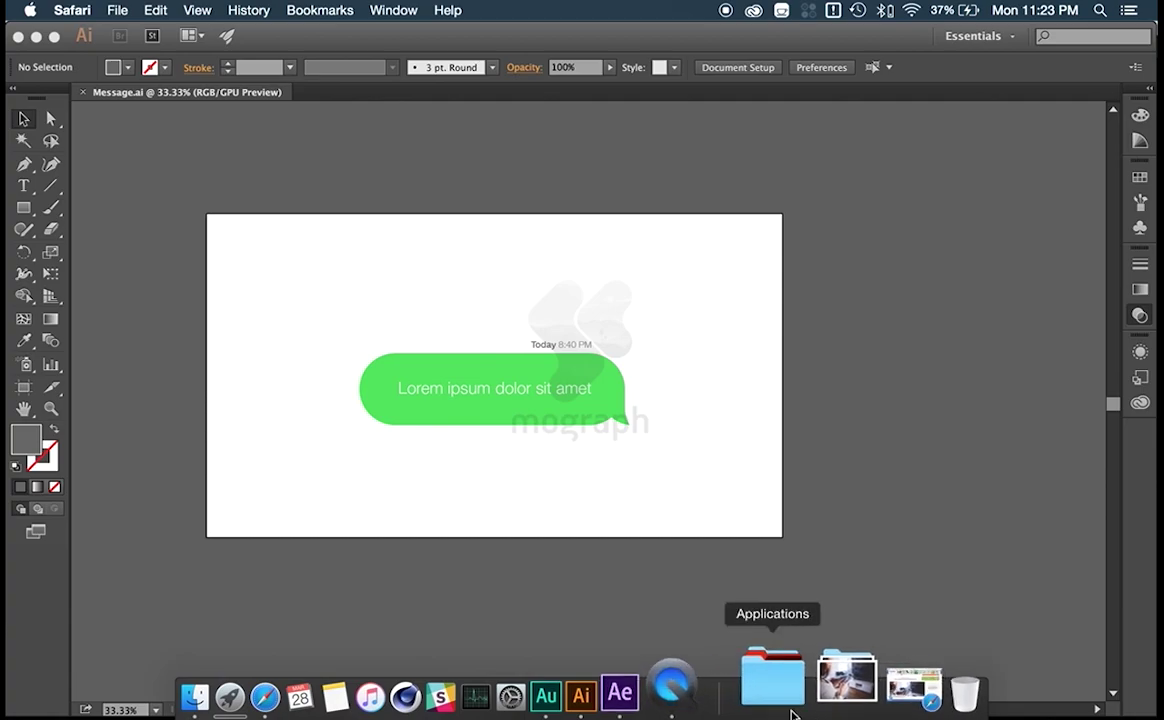
left_click(848, 690)
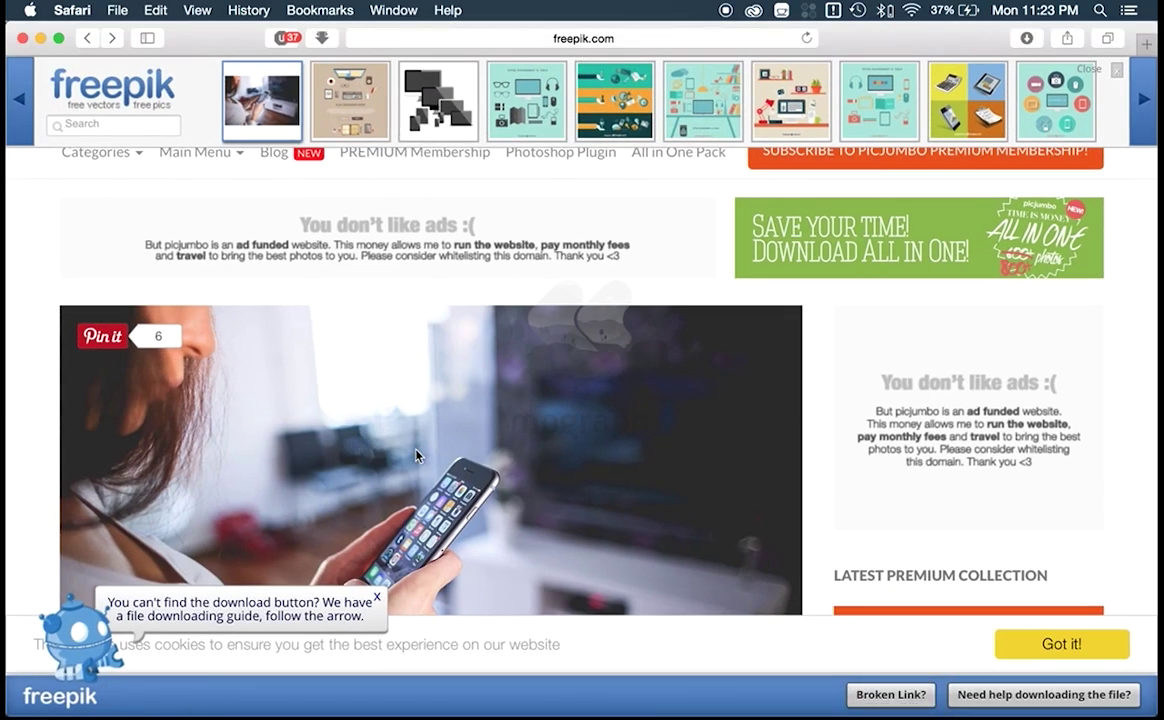
scroll(405, 445, "down", 3)
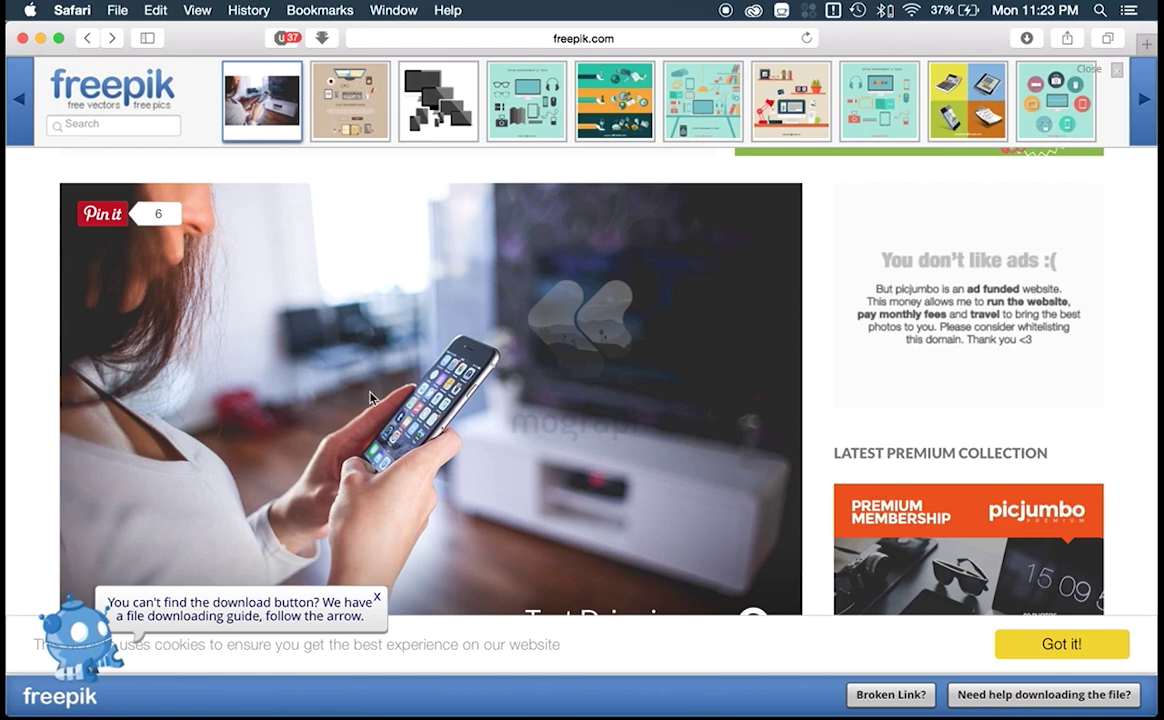
- Return to After Effects, import Message.ai from the Desktop as Composition - Retain Layer Sizes, and open the imported composition
key("super+Tab")
left_click(551, 373)
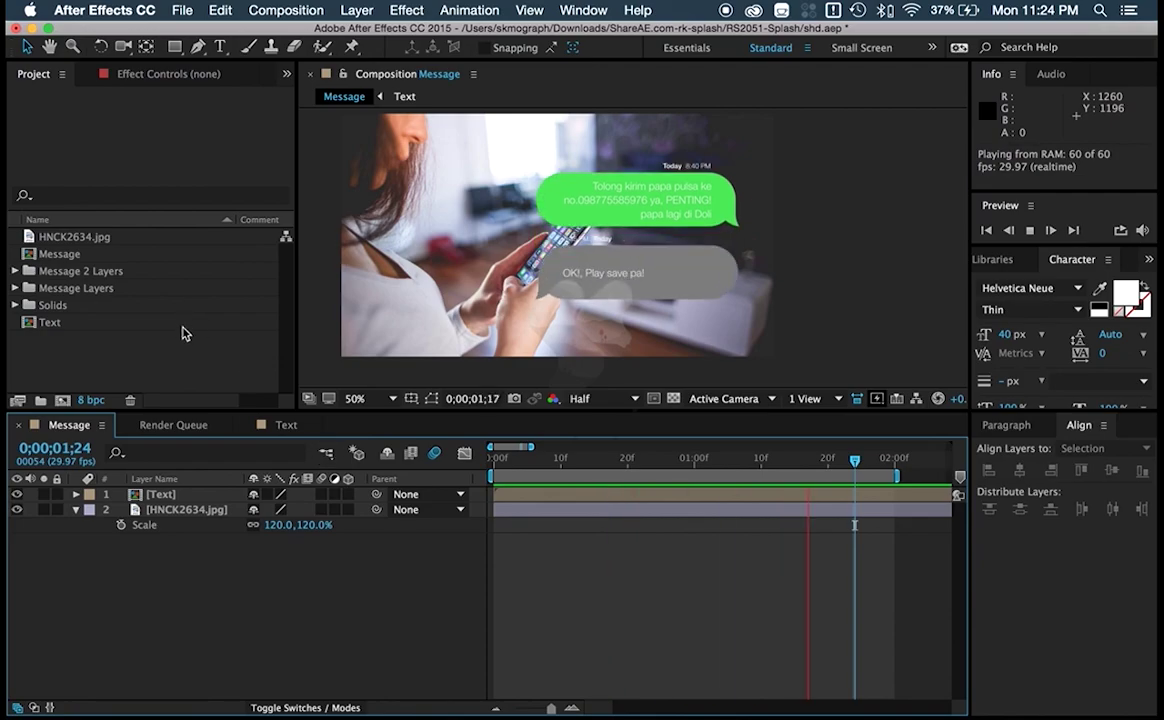
left_click(182, 10)
mouse_move(390, 241)
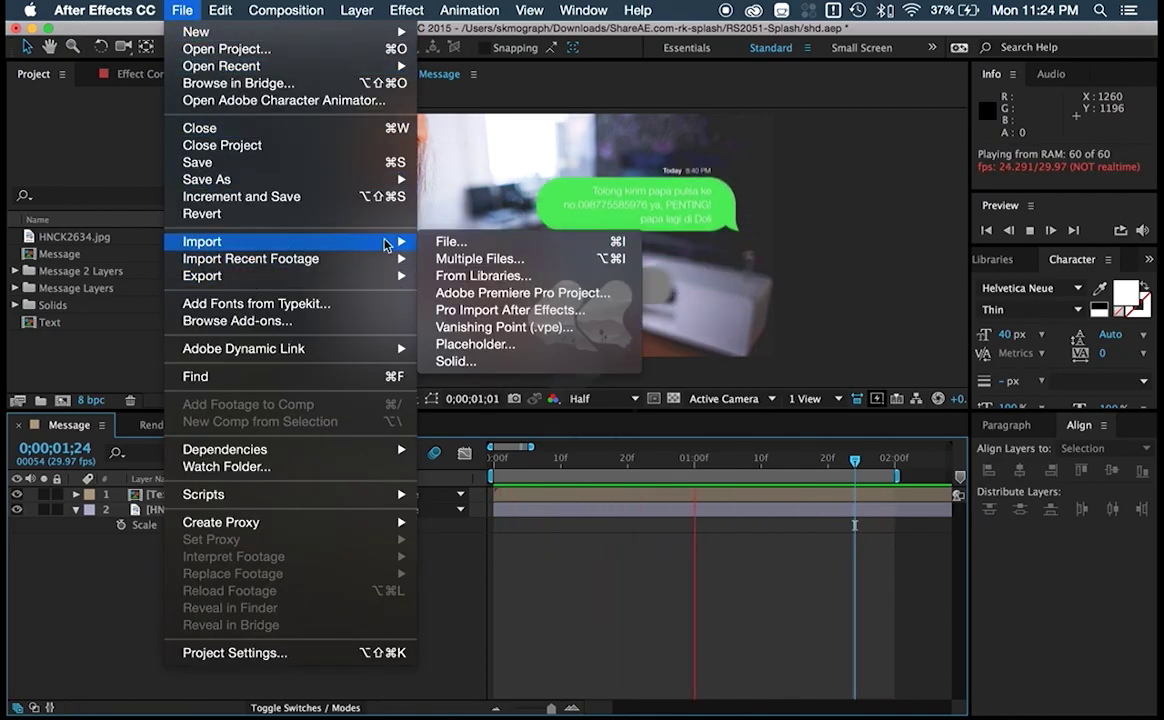
left_click(432, 243)
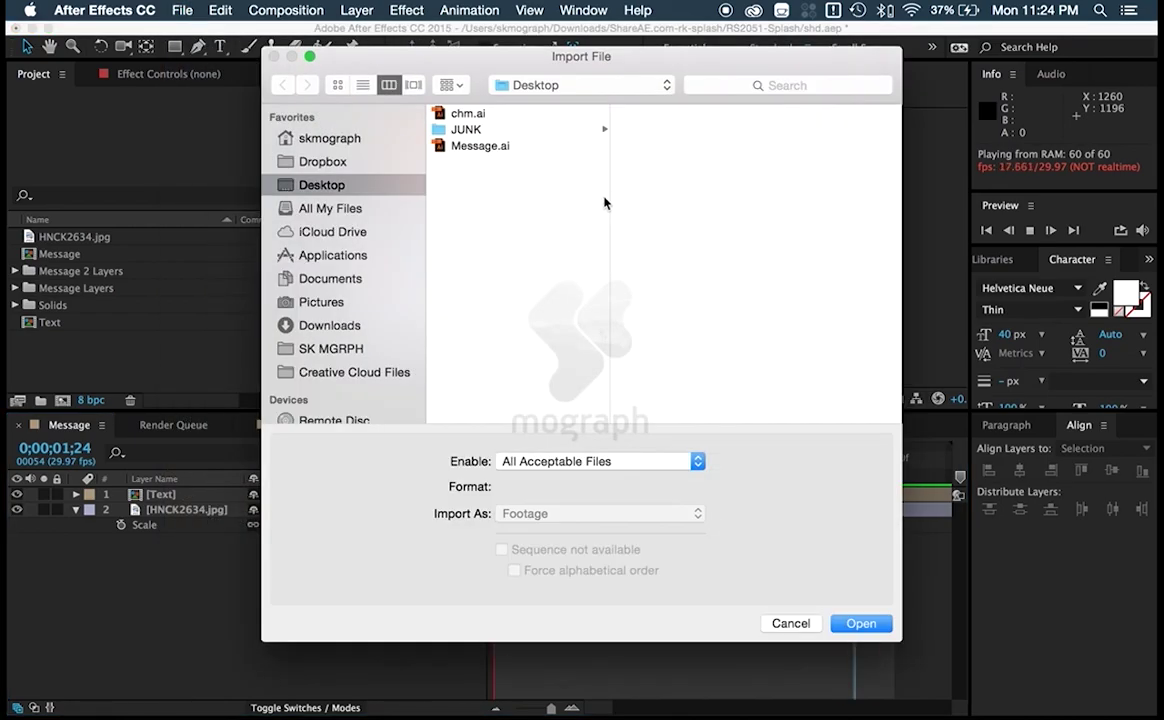
left_click(480, 146)
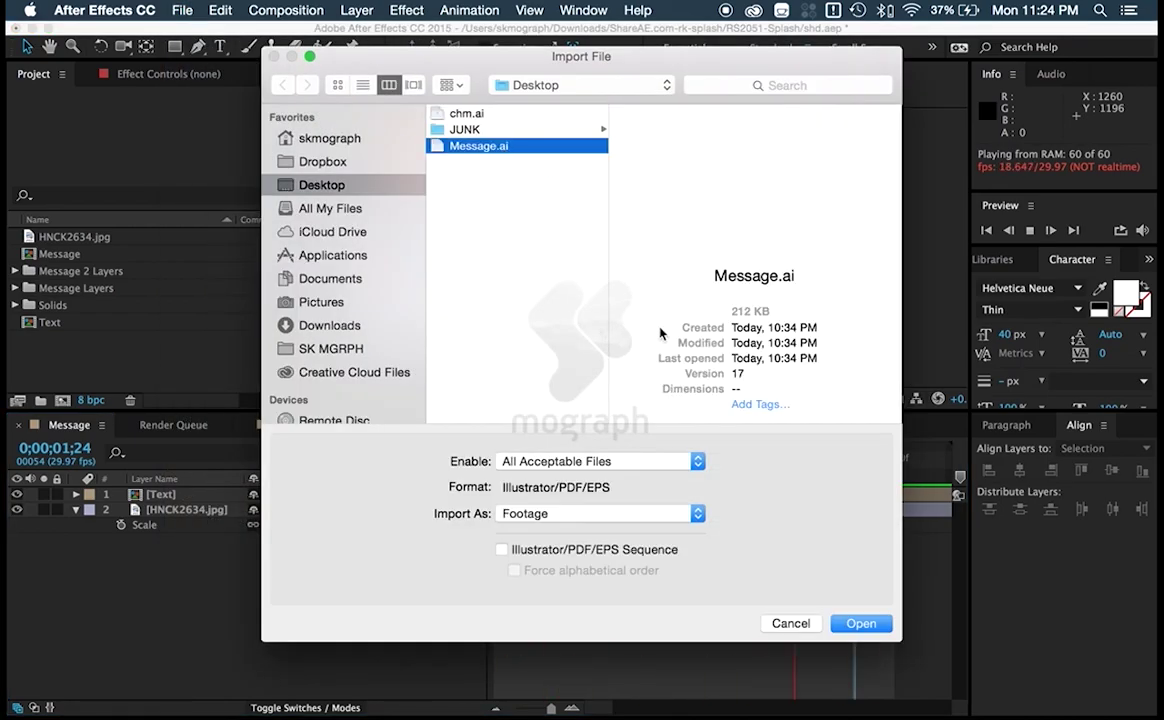
left_click(543, 514)
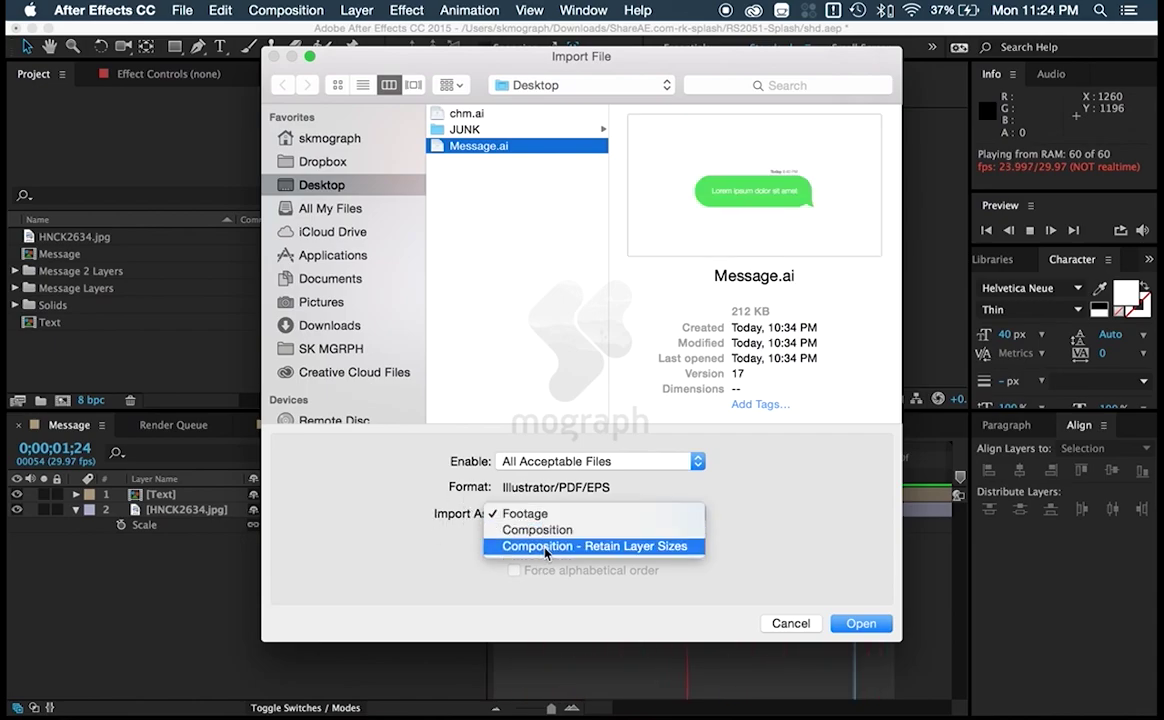
left_click(545, 546)
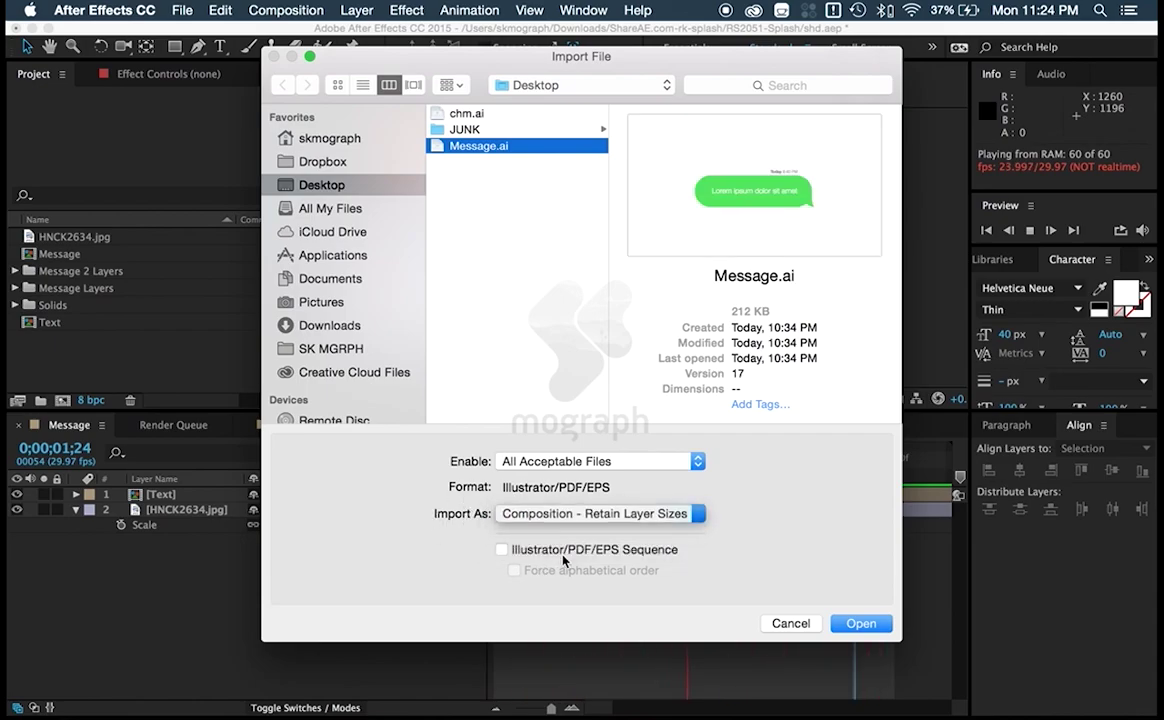
left_click(849, 624)
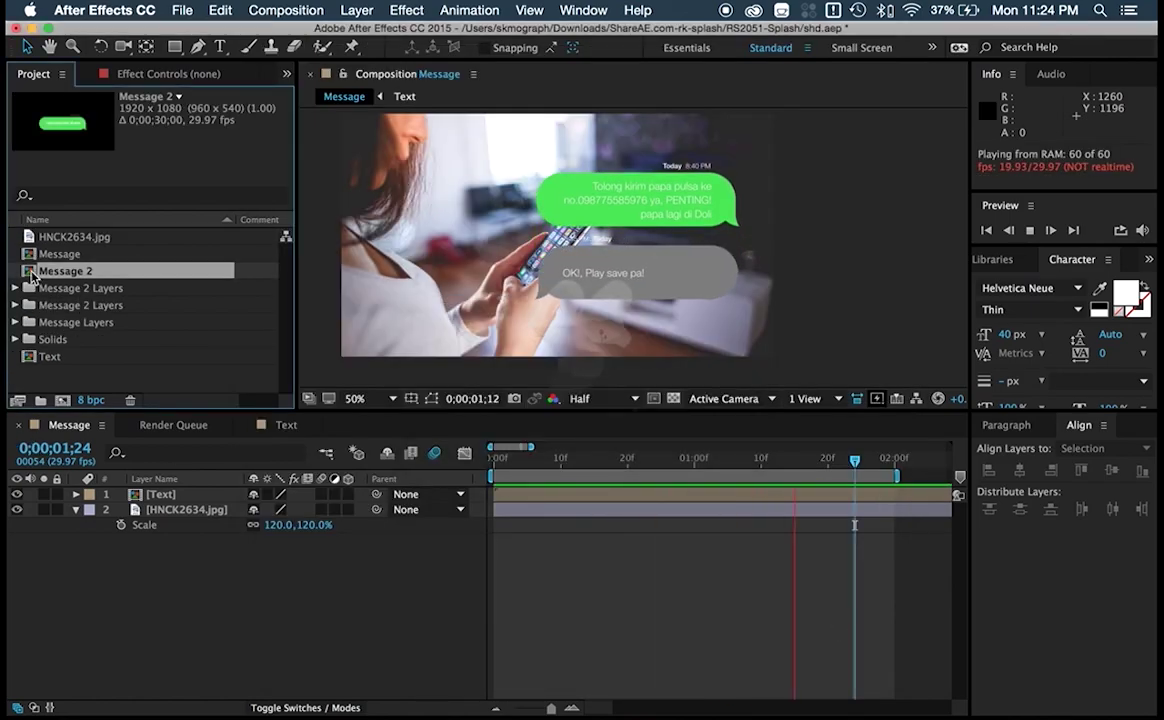
double_click(35, 272)
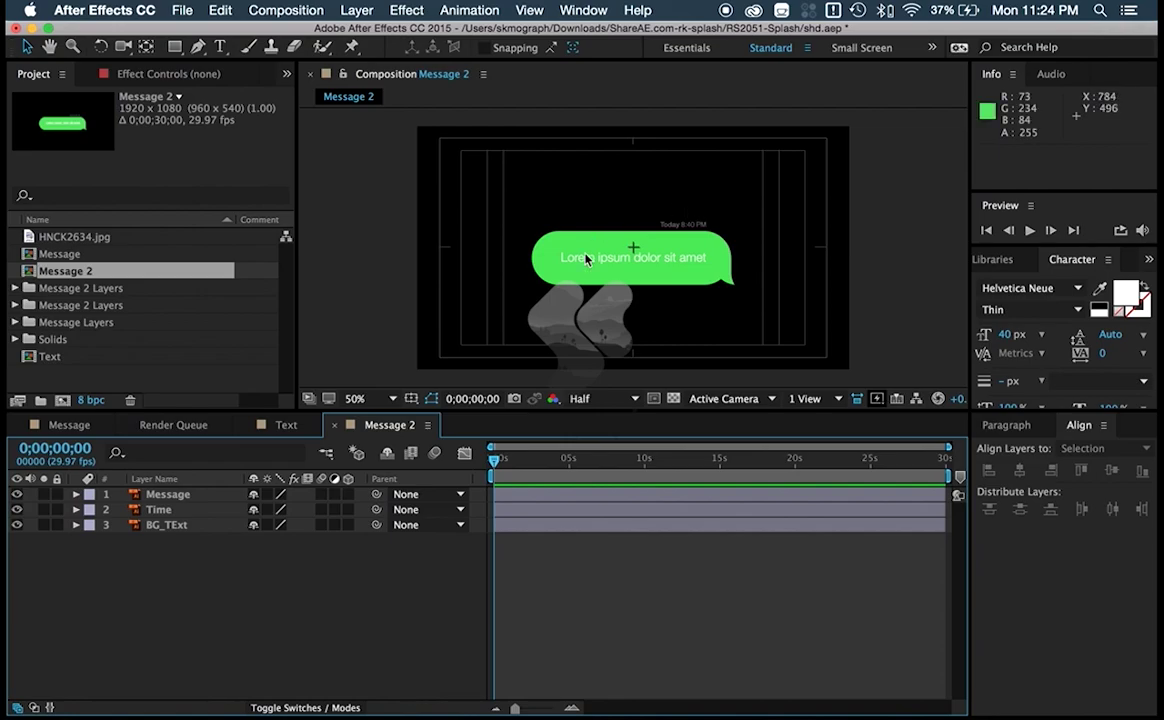
- Compare the finished Message composition with the imported one and inspect the imported Time and Message layers
left_click(70, 426)
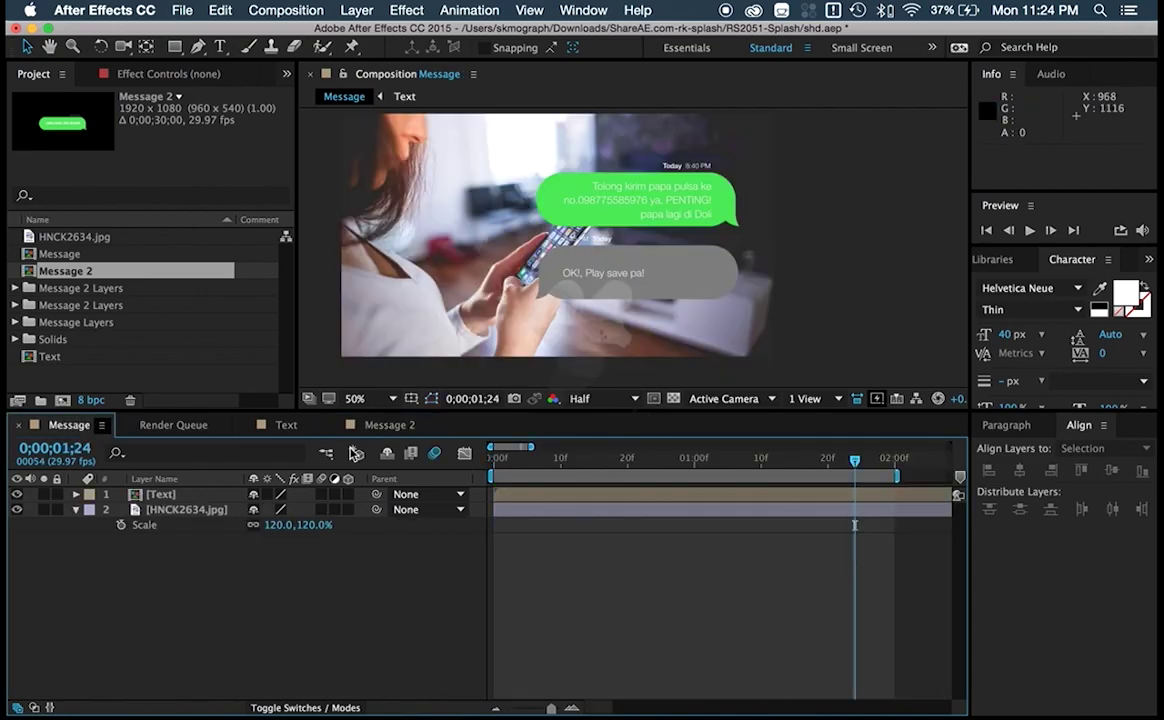
left_click(401, 428)
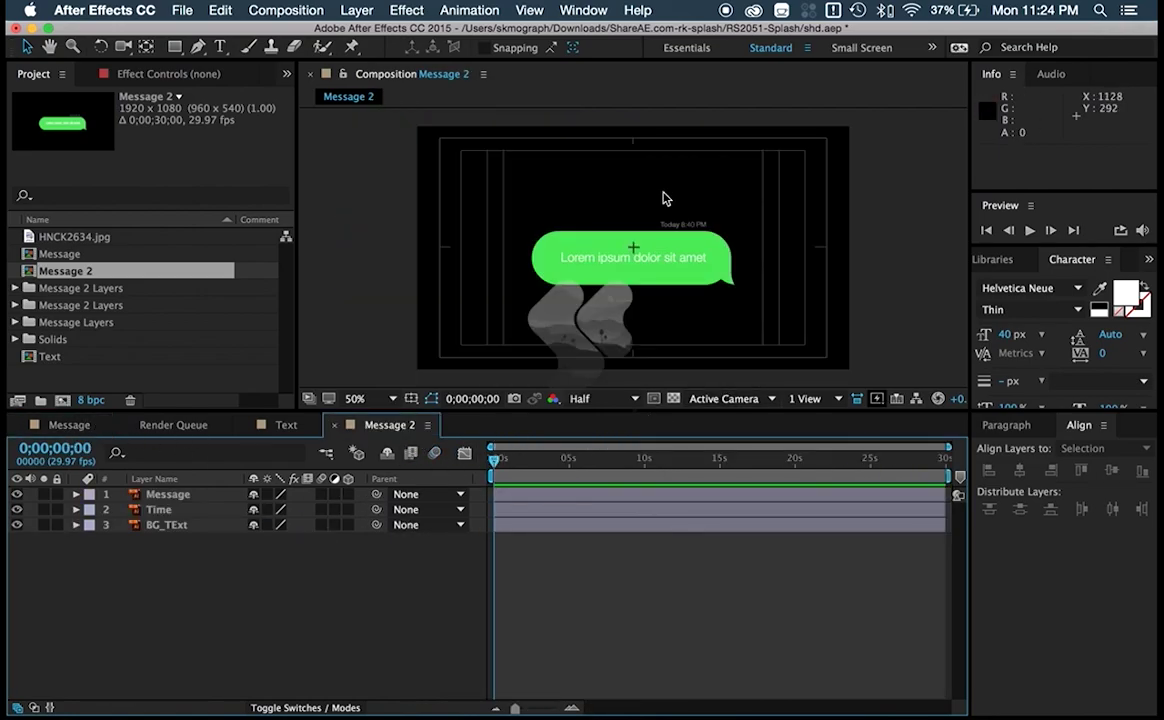
left_click(698, 234)
left_click(698, 234)
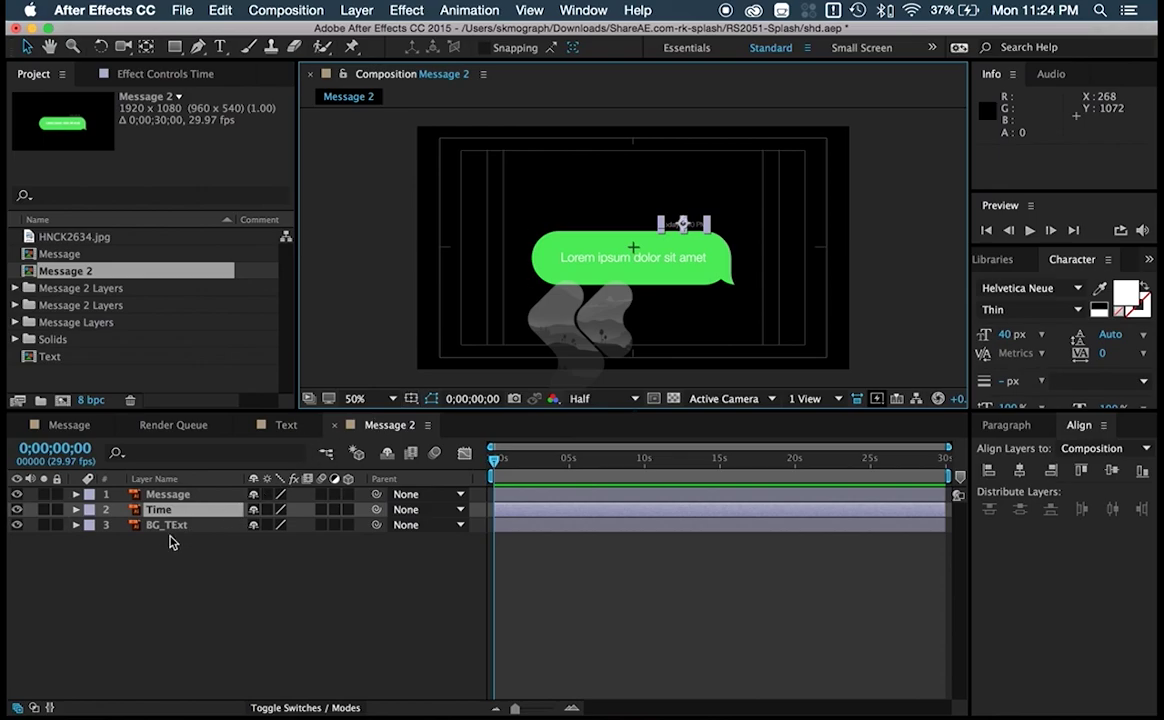
left_click(161, 605)
left_click(557, 238)
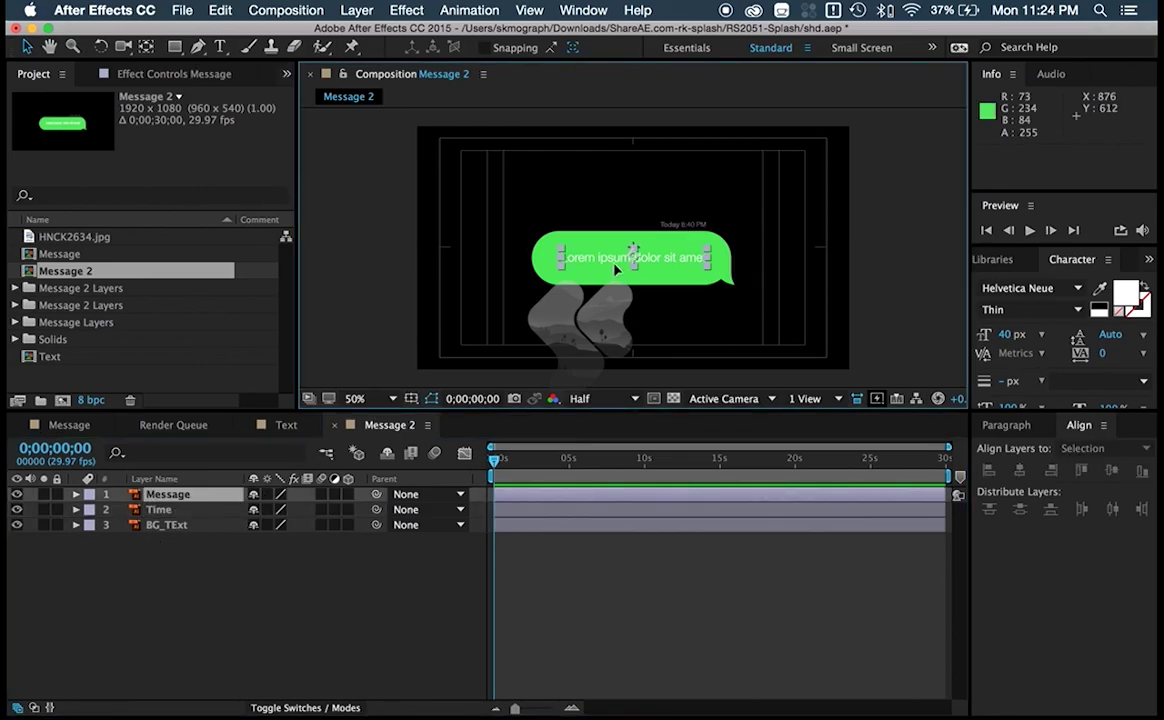
- Add a text layer reading "Today" above the green bubble and its original timestamp
left_click(220, 47)
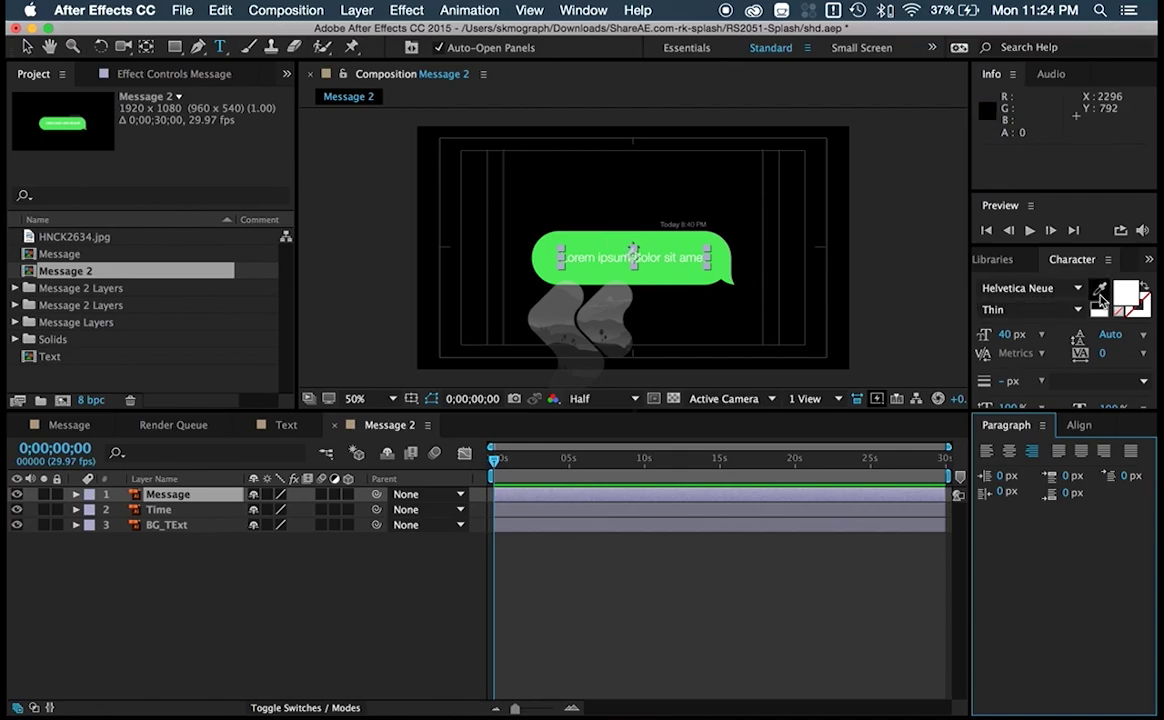
key("slash")
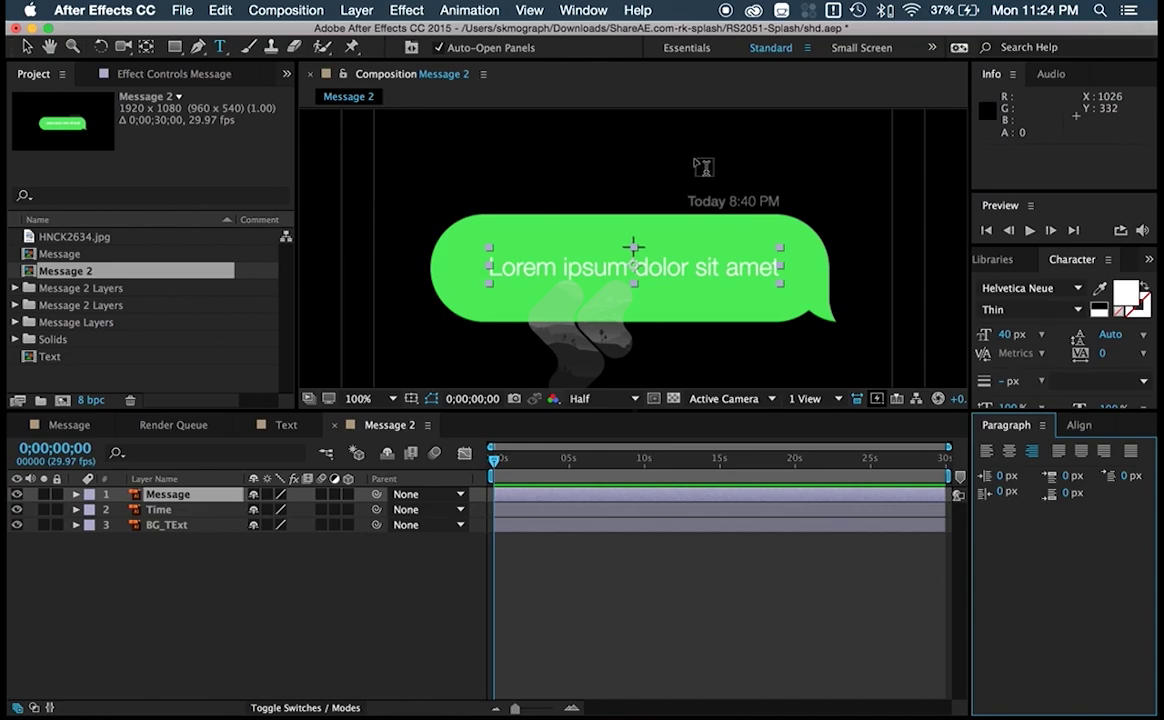
left_click(651, 170)
type("T")
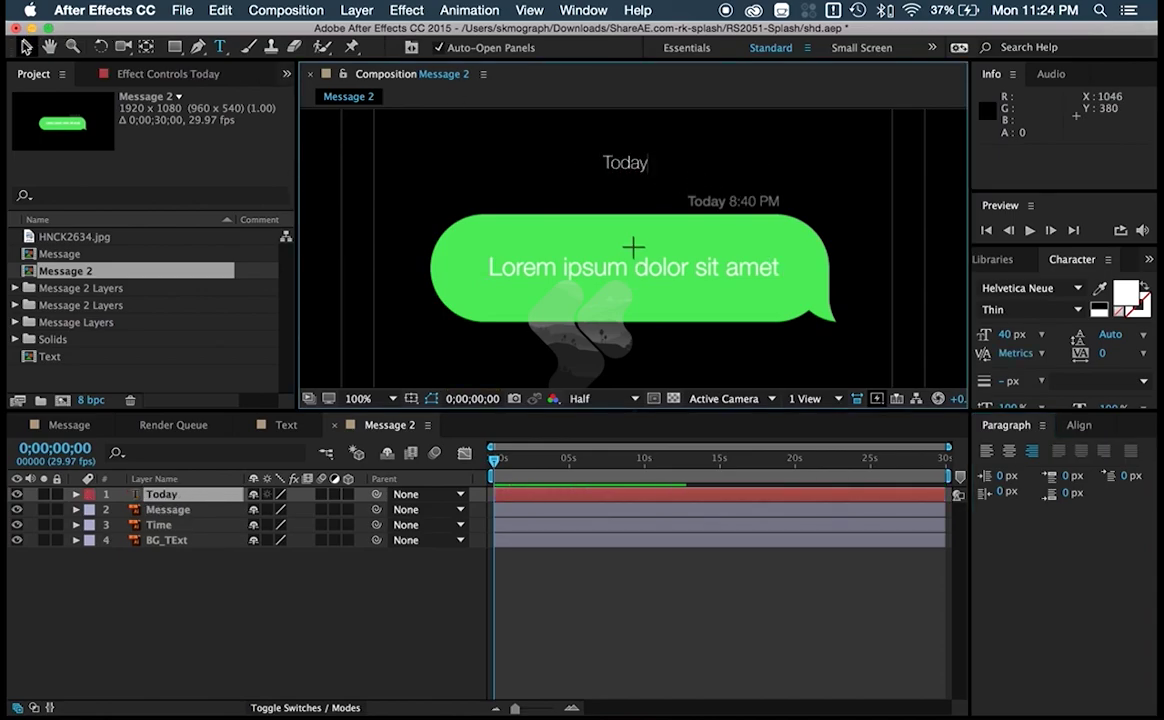
type("oday")
left_click(26, 47)
left_click(165, 497)
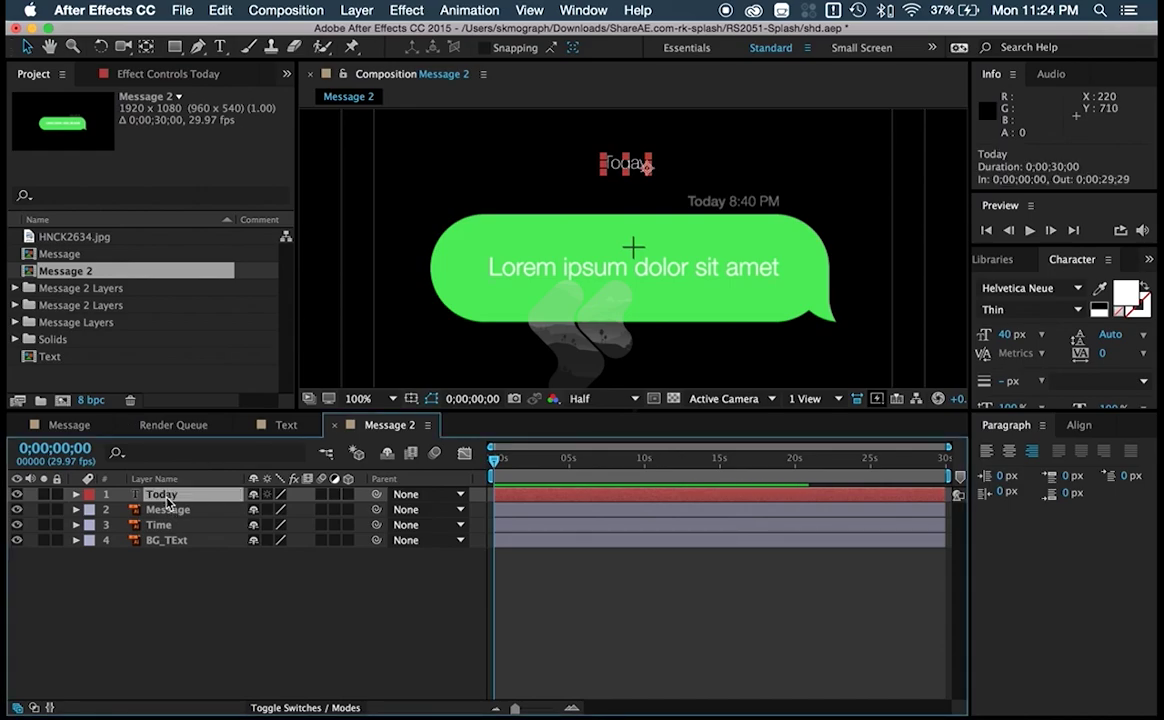
key("super+d")
left_click_drag(616, 169, 699, 167)
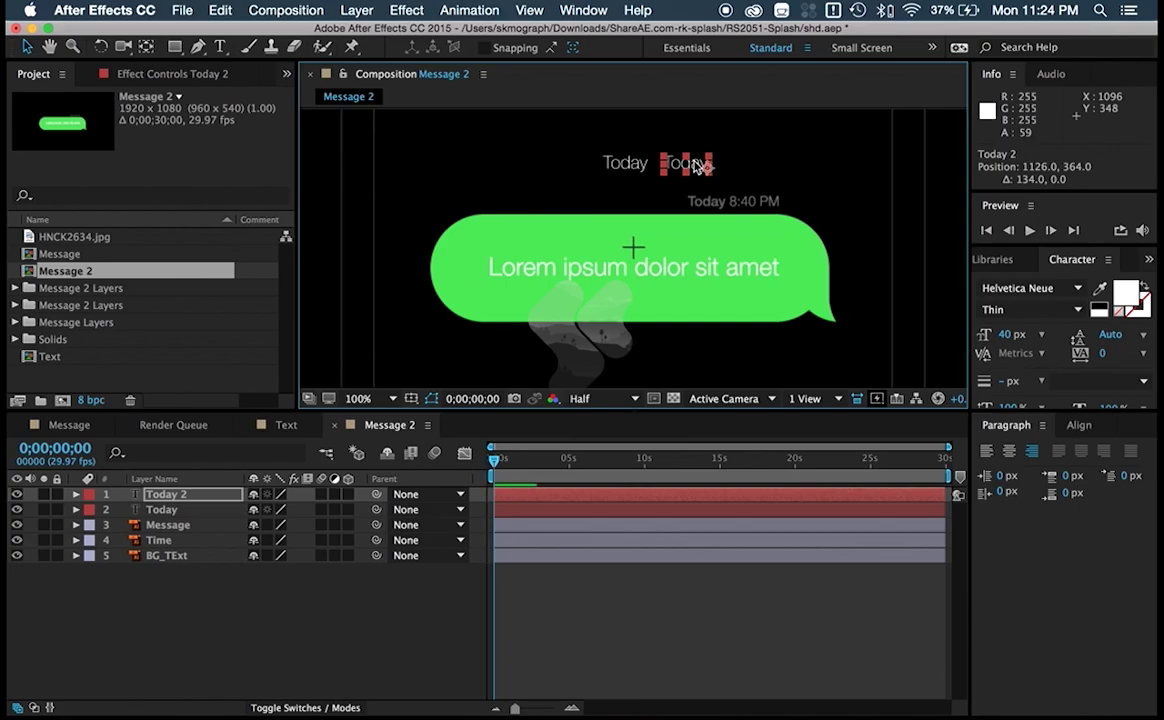
key("super+z")
key("super+z")
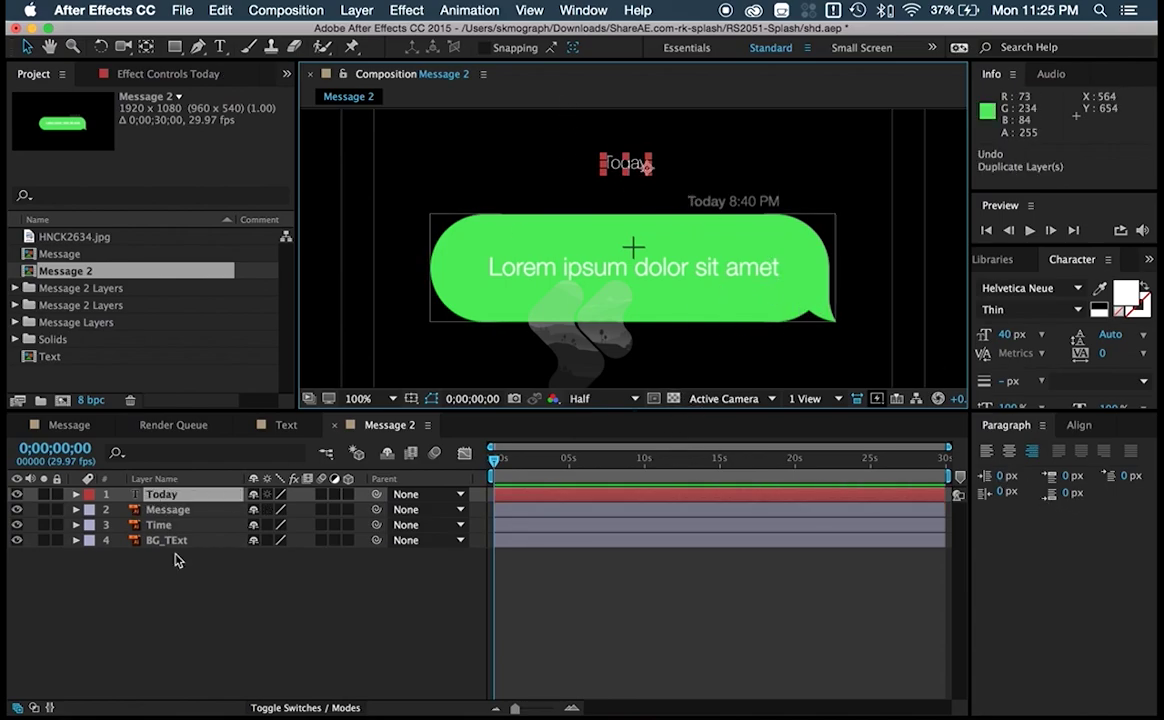
- Duplicate the Today text layer, placing the copy to the right of the original, and change its text to "8:40 PM"
key("super+d")
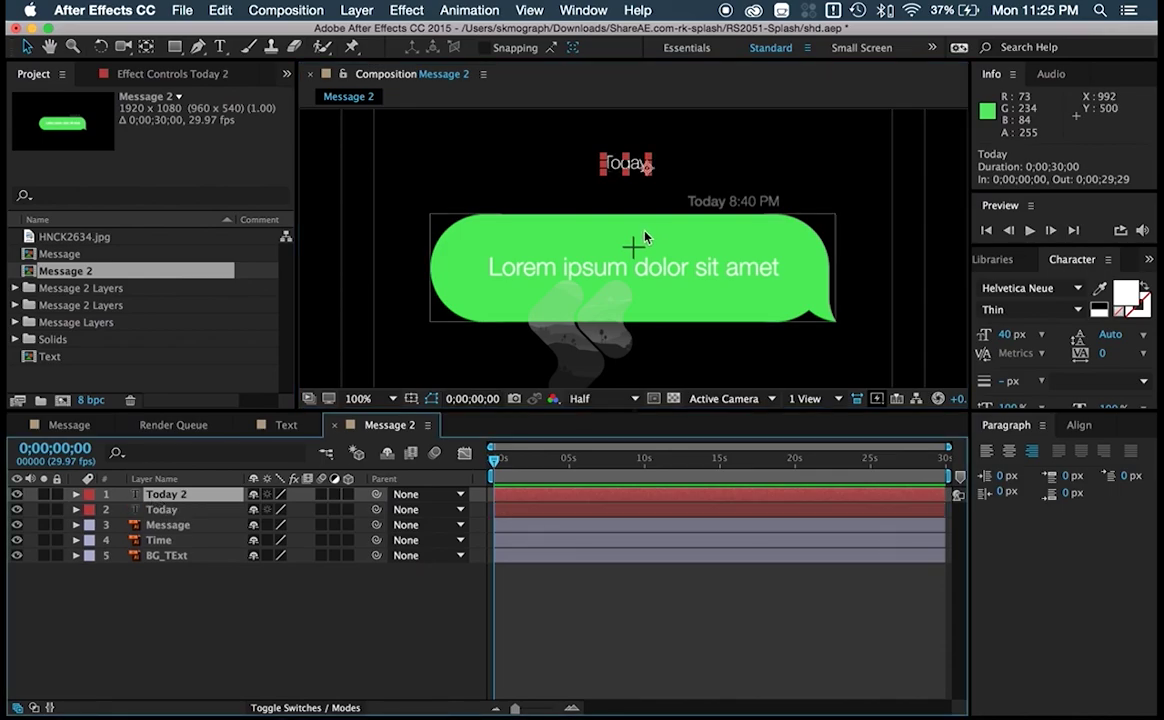
left_click_drag(630, 166, 682, 164)
key("super+t")
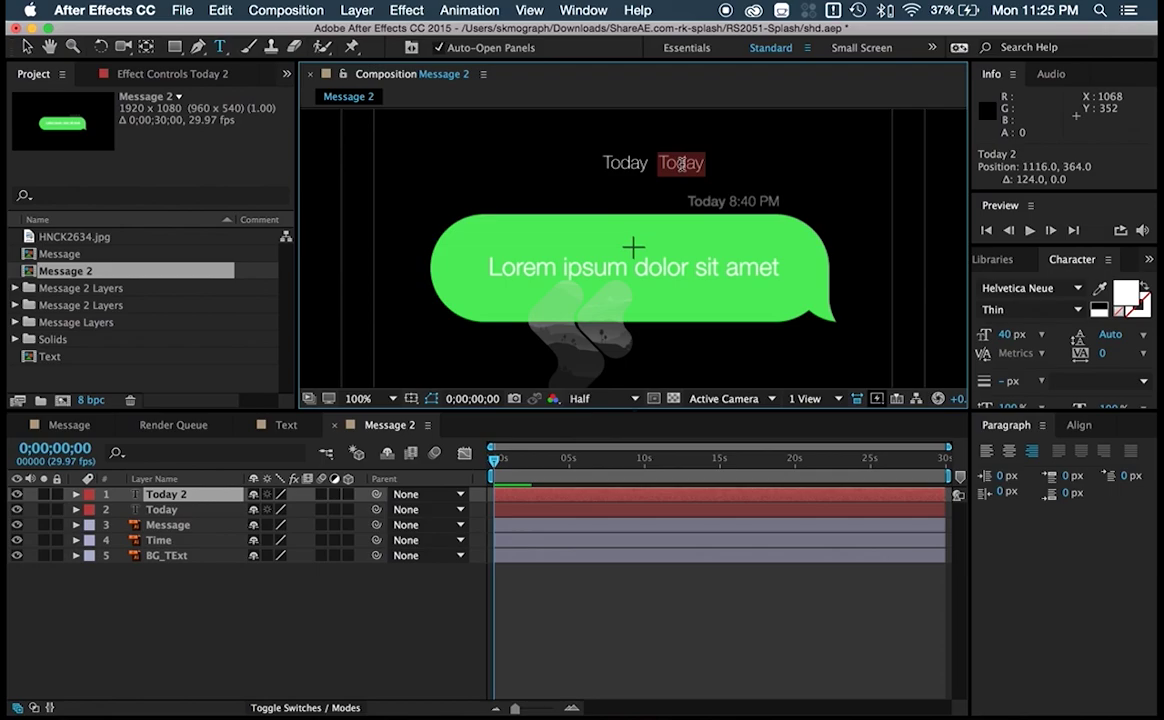
type("8.")
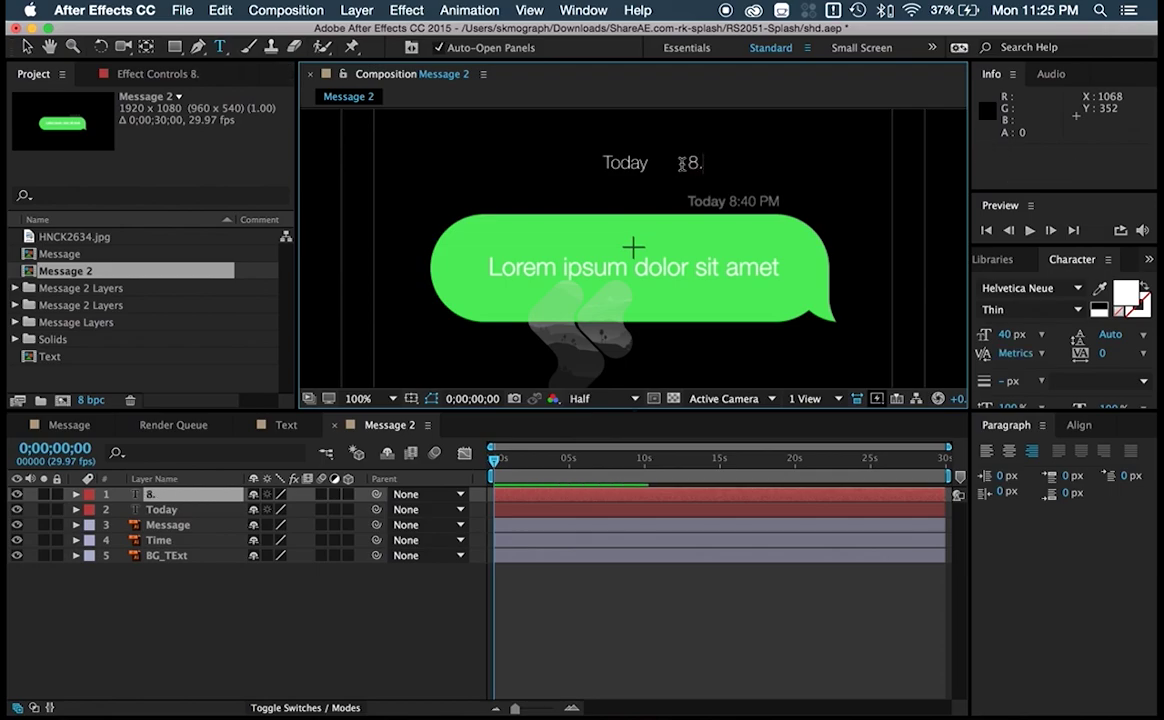
key("BackSpace")
type(":40")
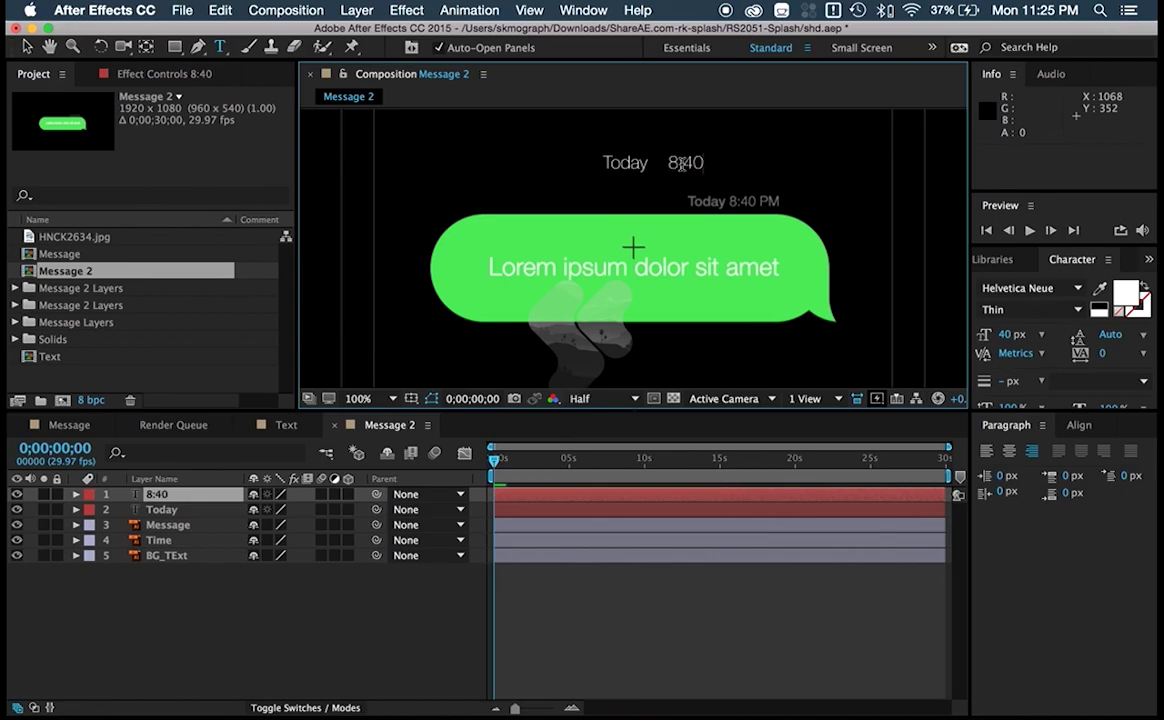
type(" PM")
left_click(27, 47)
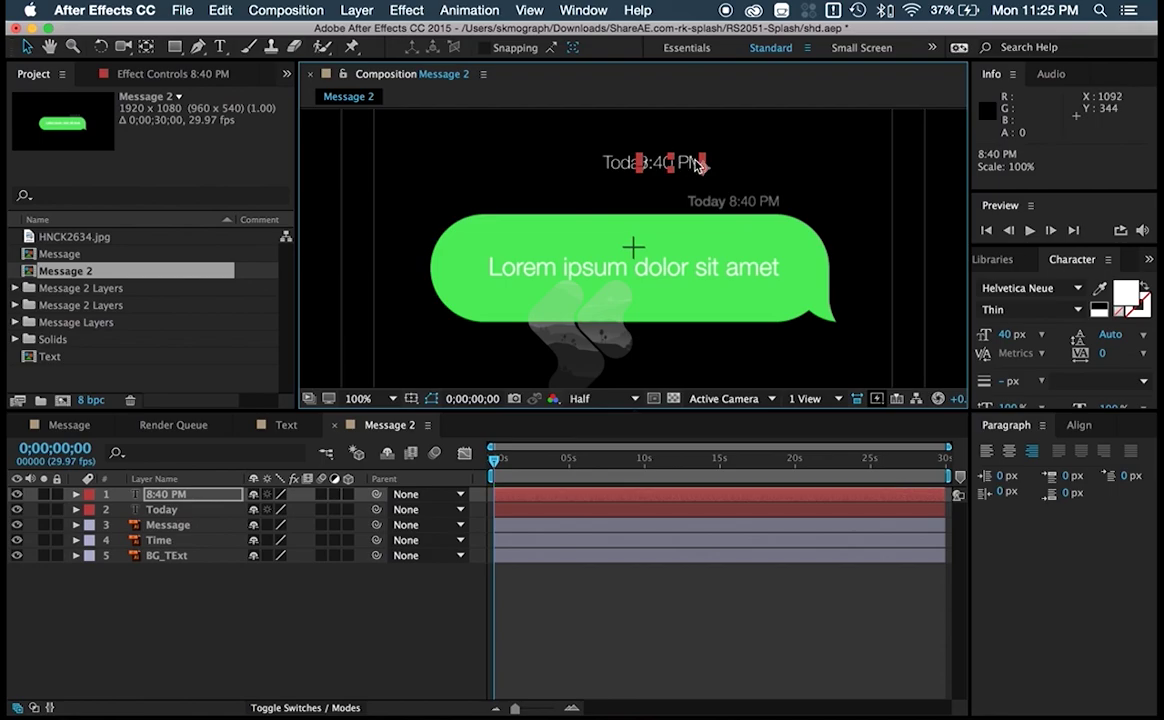
- Move the 8:40 PM text to the right and shift Today 24 px right so they sit side by side as one timestamp
left_click_drag(668, 167, 695, 167)
left_click(800, 164)
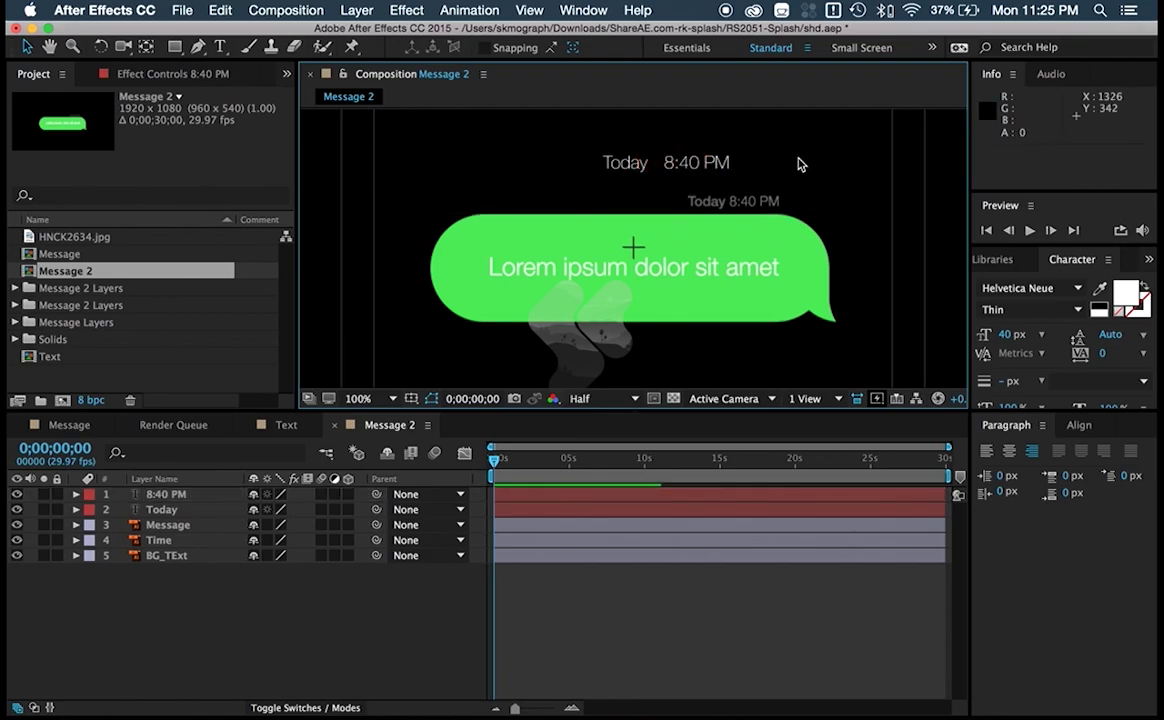
left_click(688, 168)
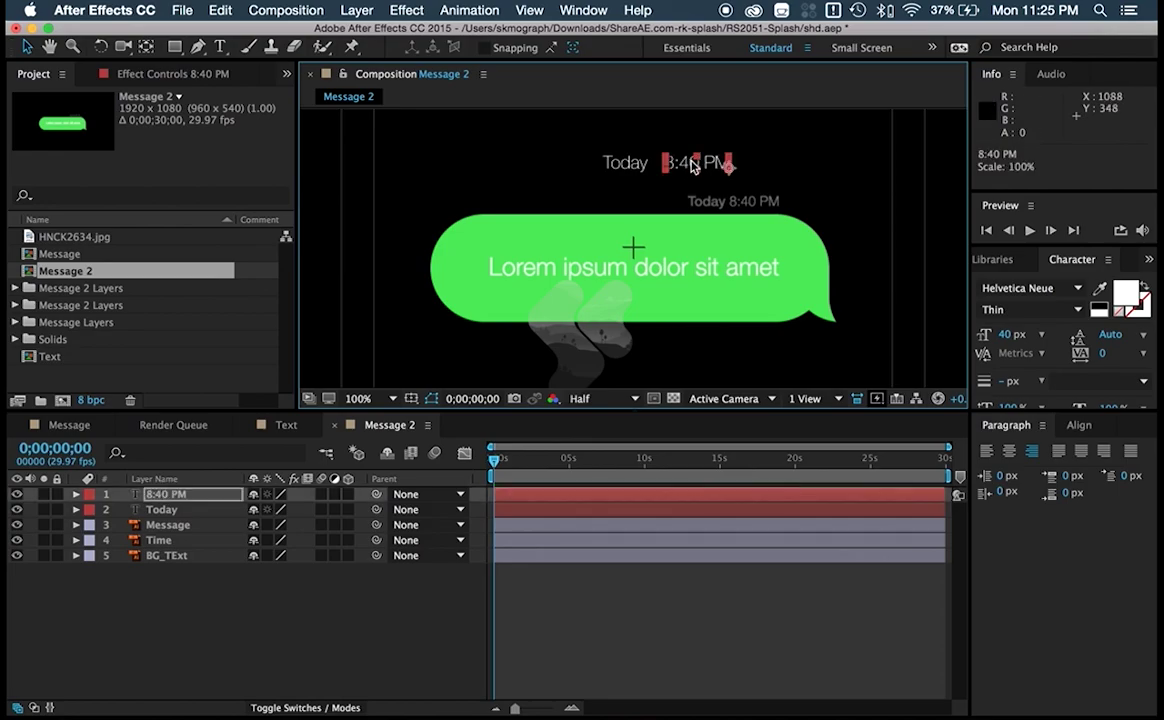
left_click_drag(620, 170, 631, 170)
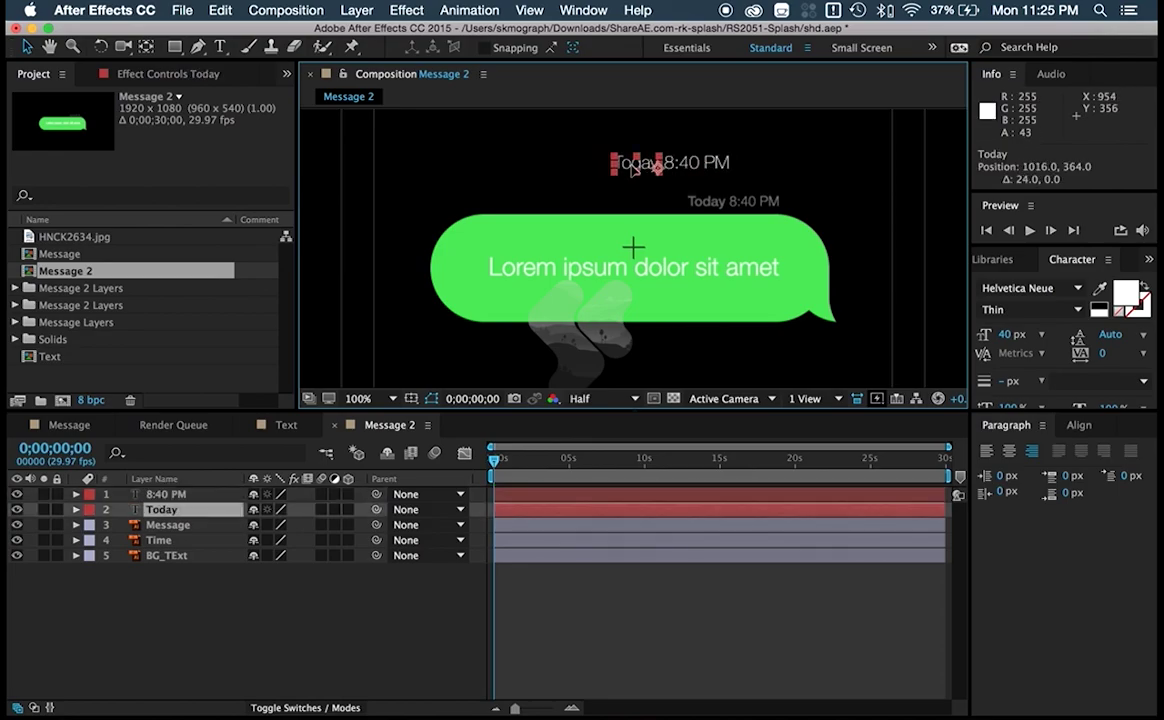
left_click(818, 148)
left_click_drag(807, 173, 807, 168)
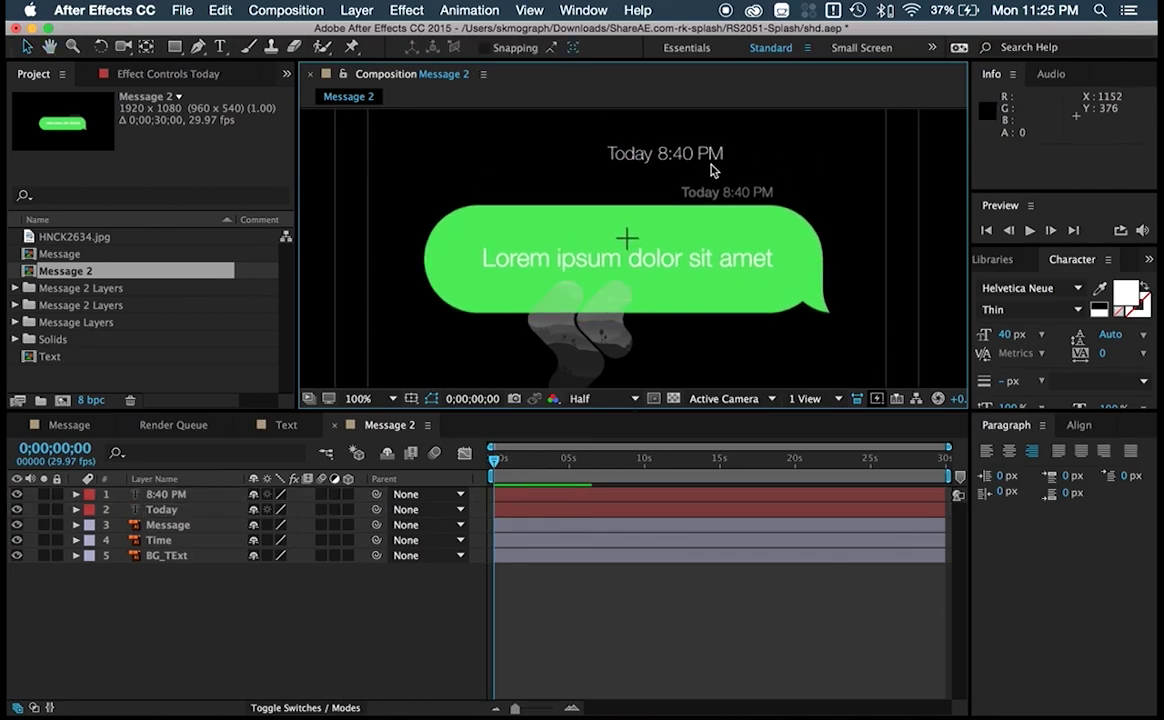
left_click(705, 160)
left_click(791, 160)
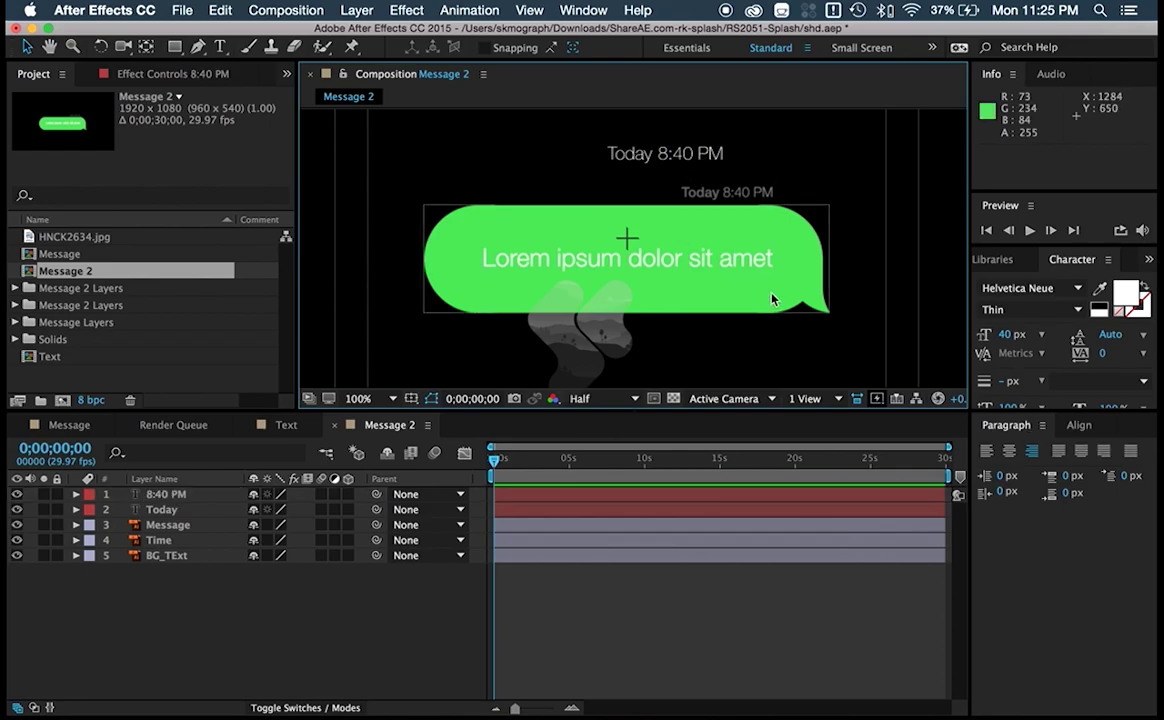
- Set the font style of the Today text to Helvetica Neue Medium
left_click(630, 160)
left_click(1035, 310)
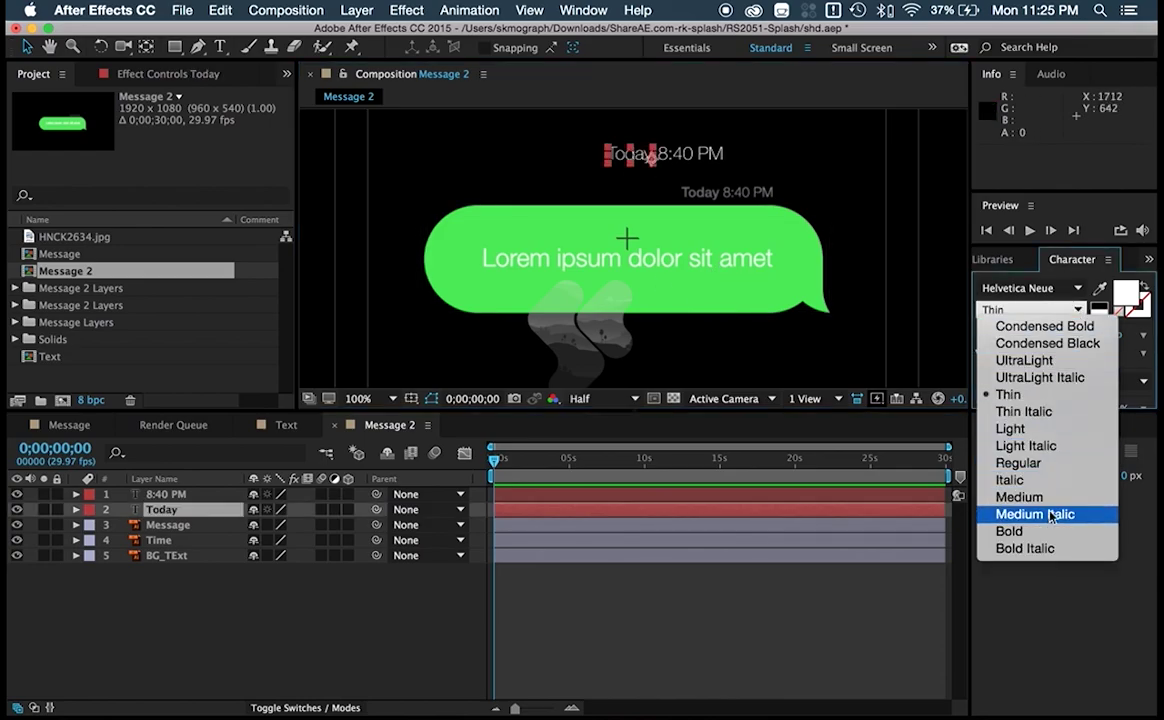
left_click(1019, 497)
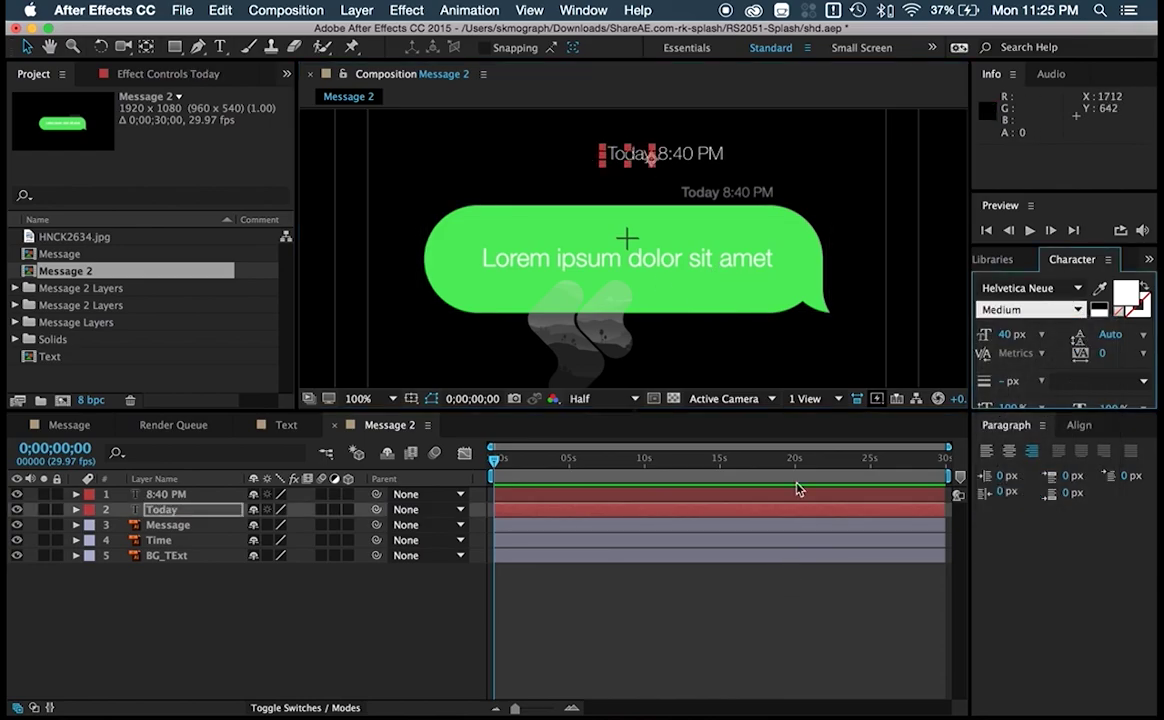
left_click(740, 619)
- Move the Today and 8:40 PM texts together over the original timestamp above the bubble and set their font size to 30 px
left_click(703, 153)
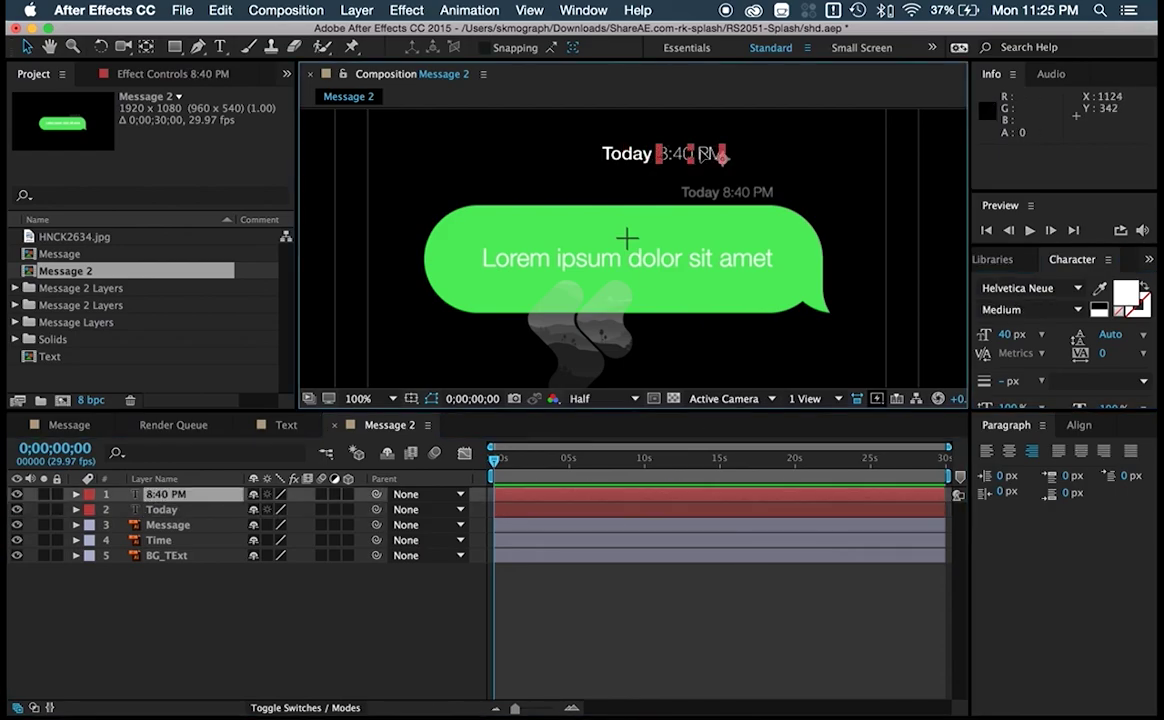
left_click(628, 160)
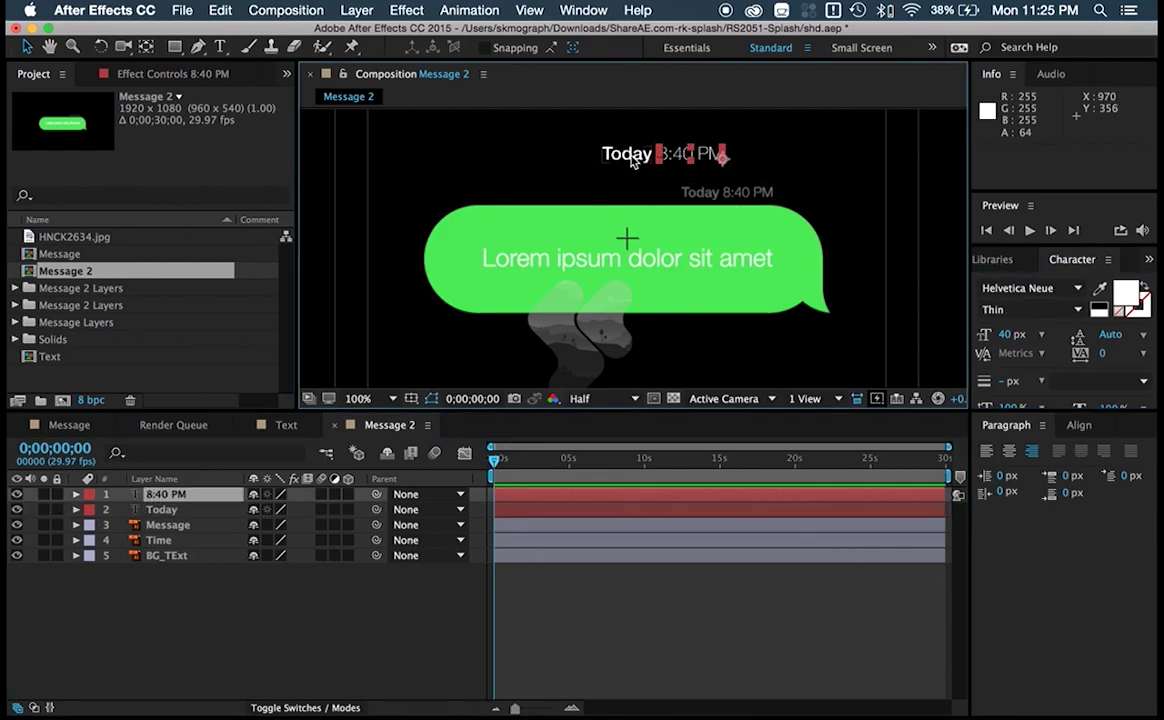
left_click(689, 160, "shift")
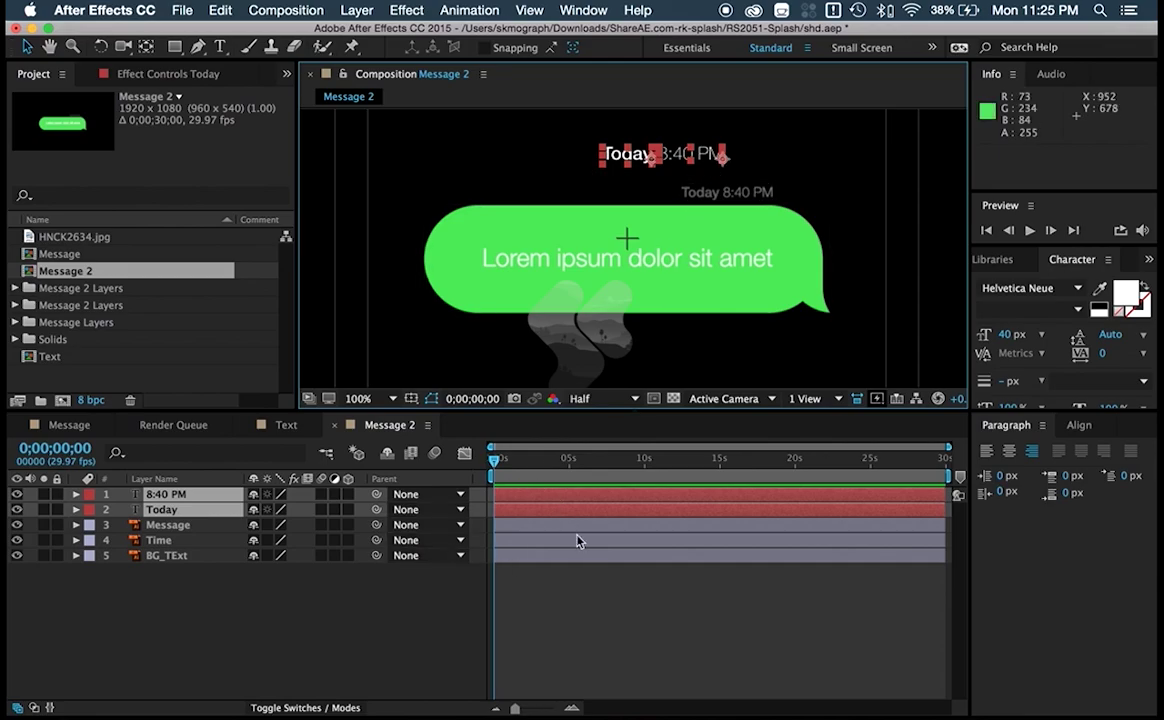
left_click_drag(663, 175, 760, 197)
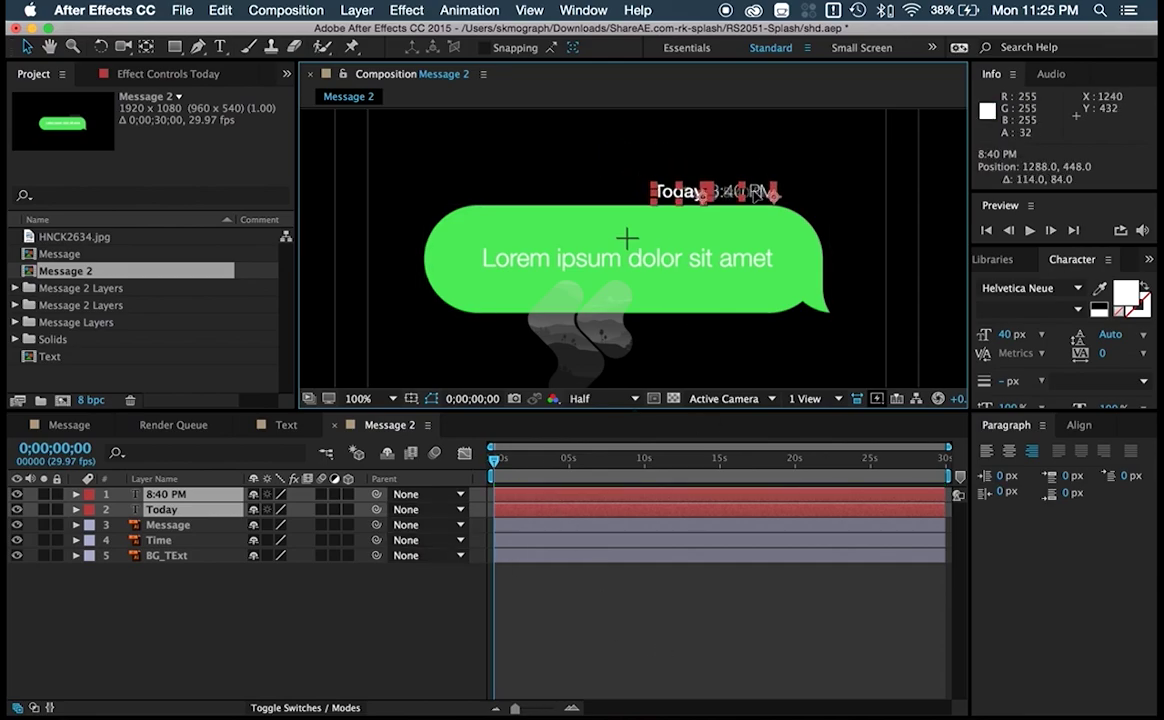
left_click(1012, 334)
type("30")
key("Return")
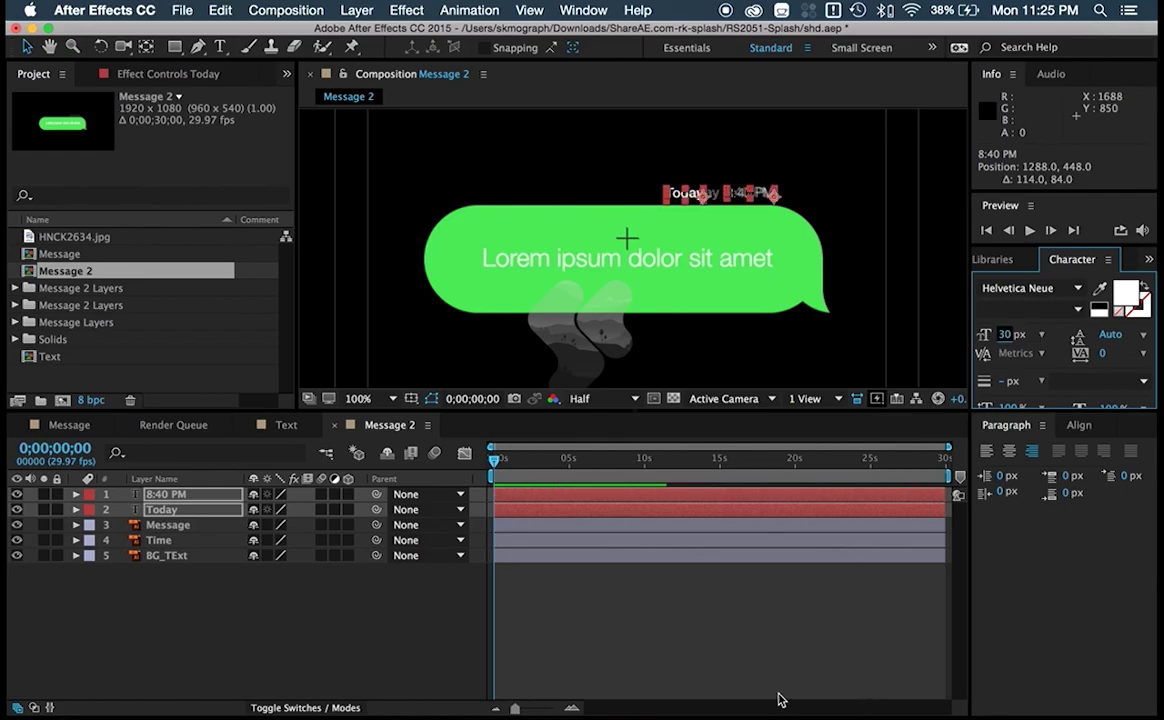
left_click(781, 700)
- Shift the 8:40 PM text 3 px left to match the original timestamp's time
key("period")
scroll(798, 198, "right", 3)
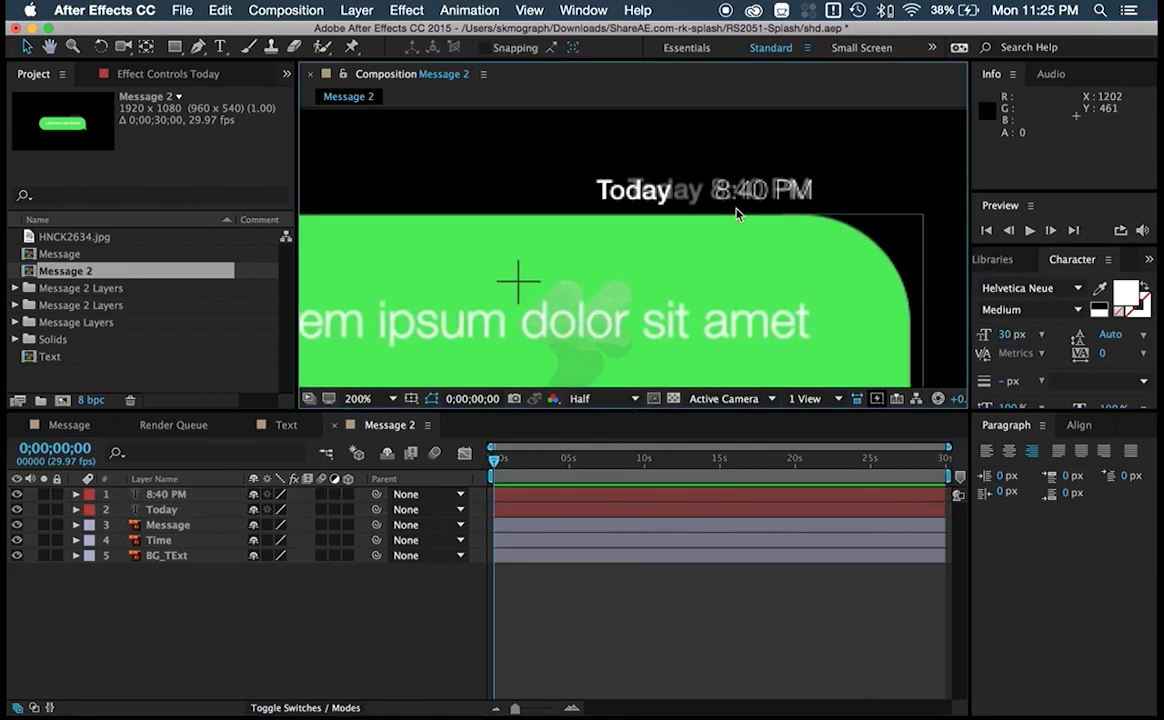
left_click(808, 195)
left_click_drag(748, 190, 746, 191)
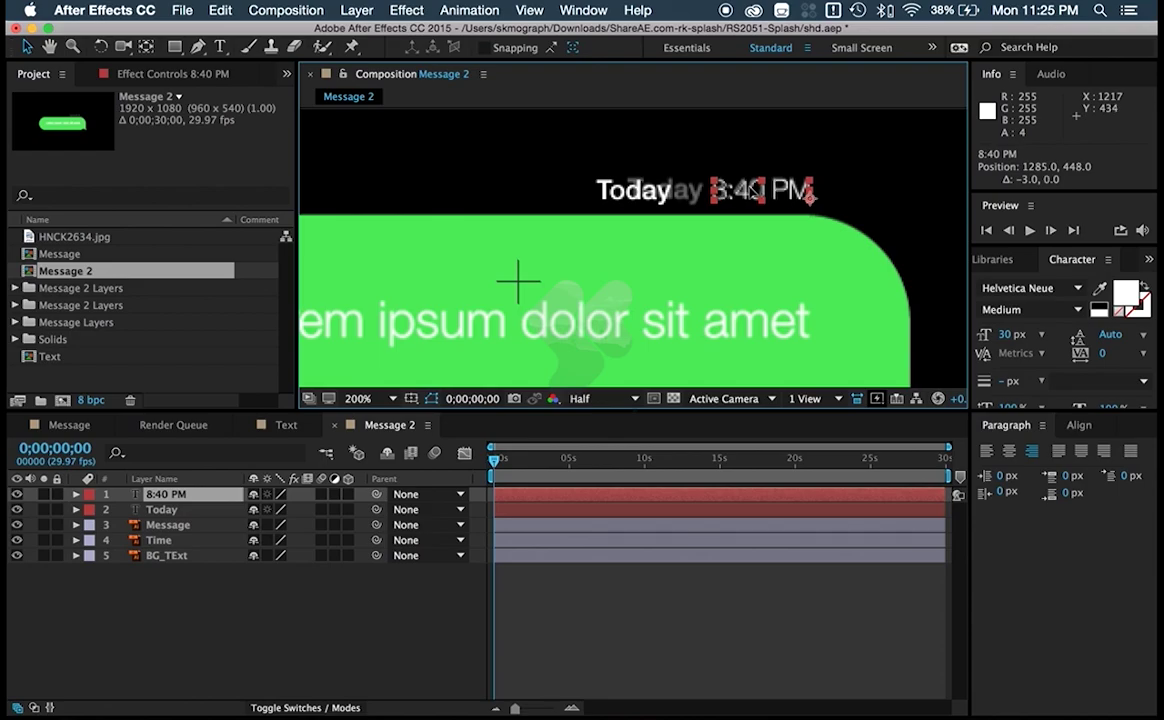
- Switch to Illustrator, check the character settings of the original timestamp text in Message.ai, and return to After Effects
key("super+Tab")
left_click(517, 385)
left_click(577, 347)
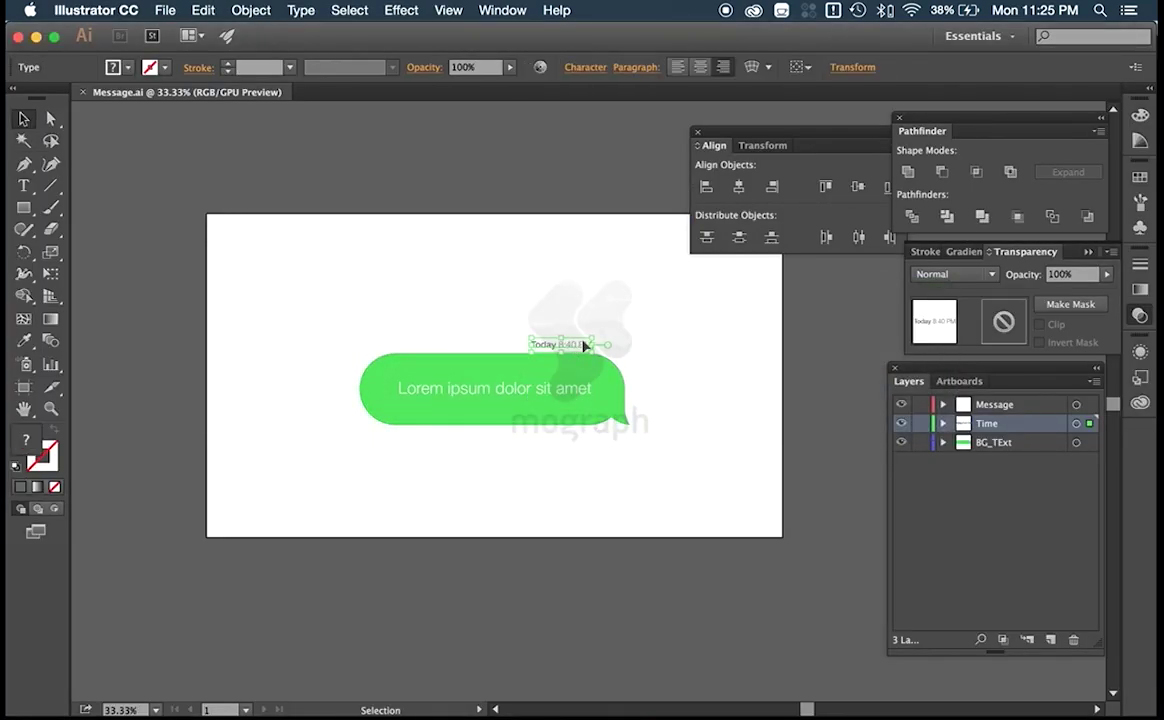
left_click(584, 67)
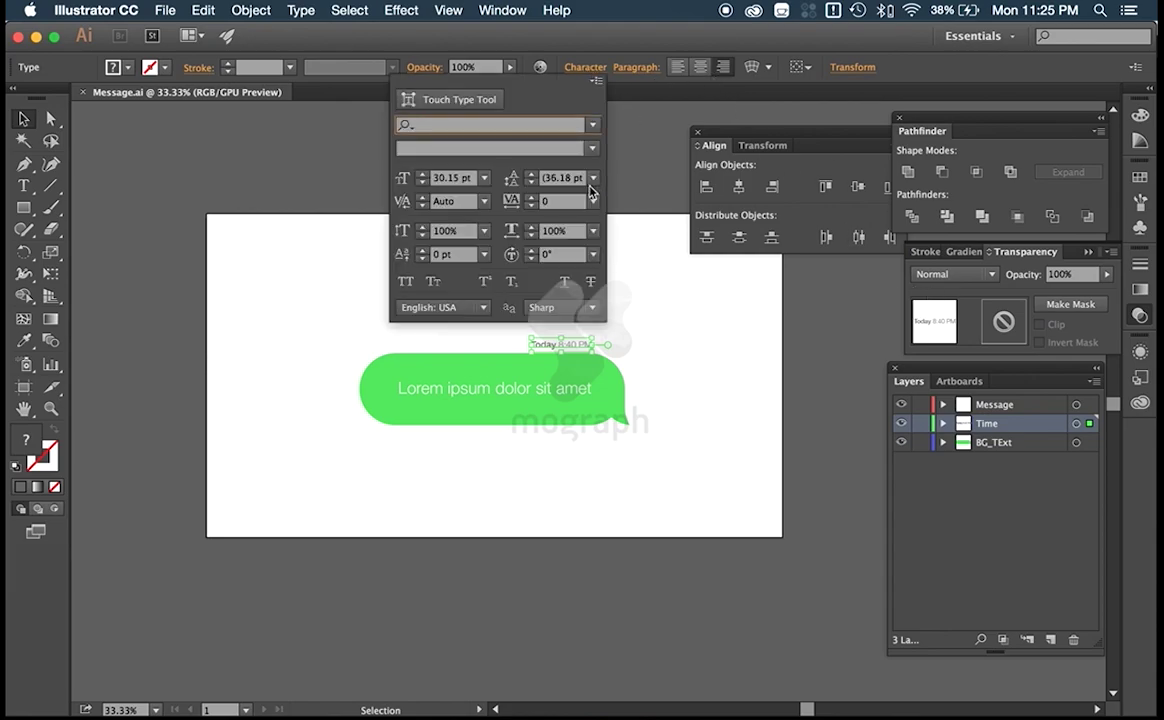
left_click(689, 330)
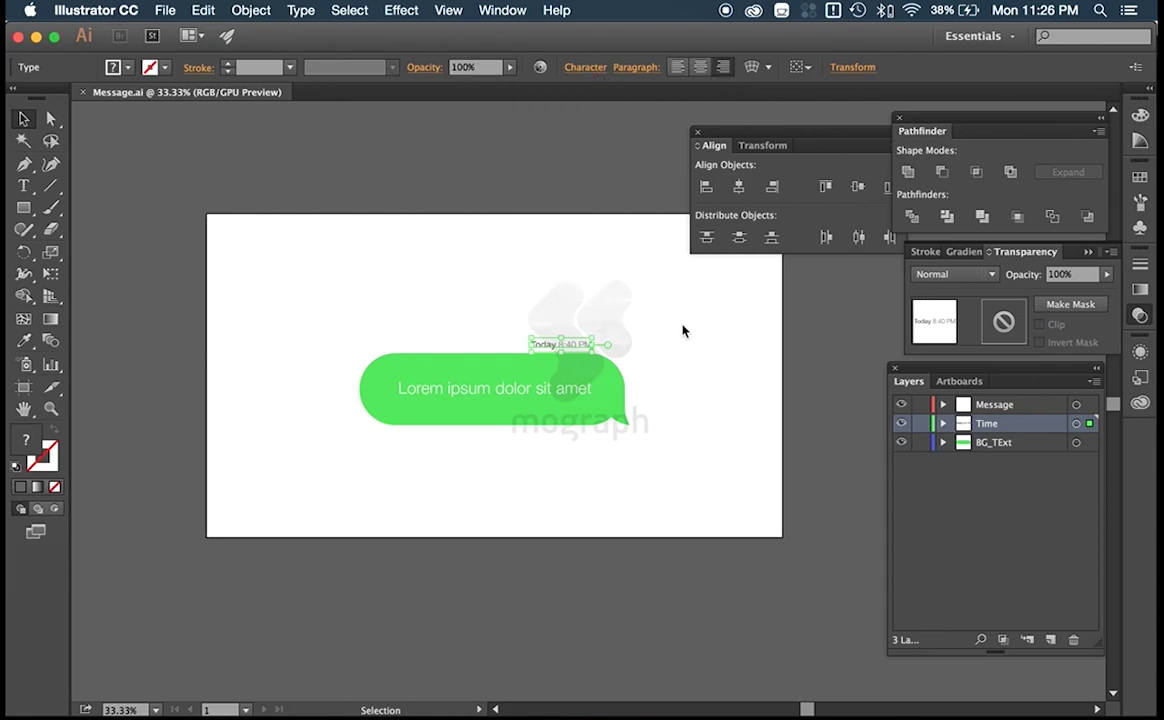
key("super+Tab")
left_click(785, 610)
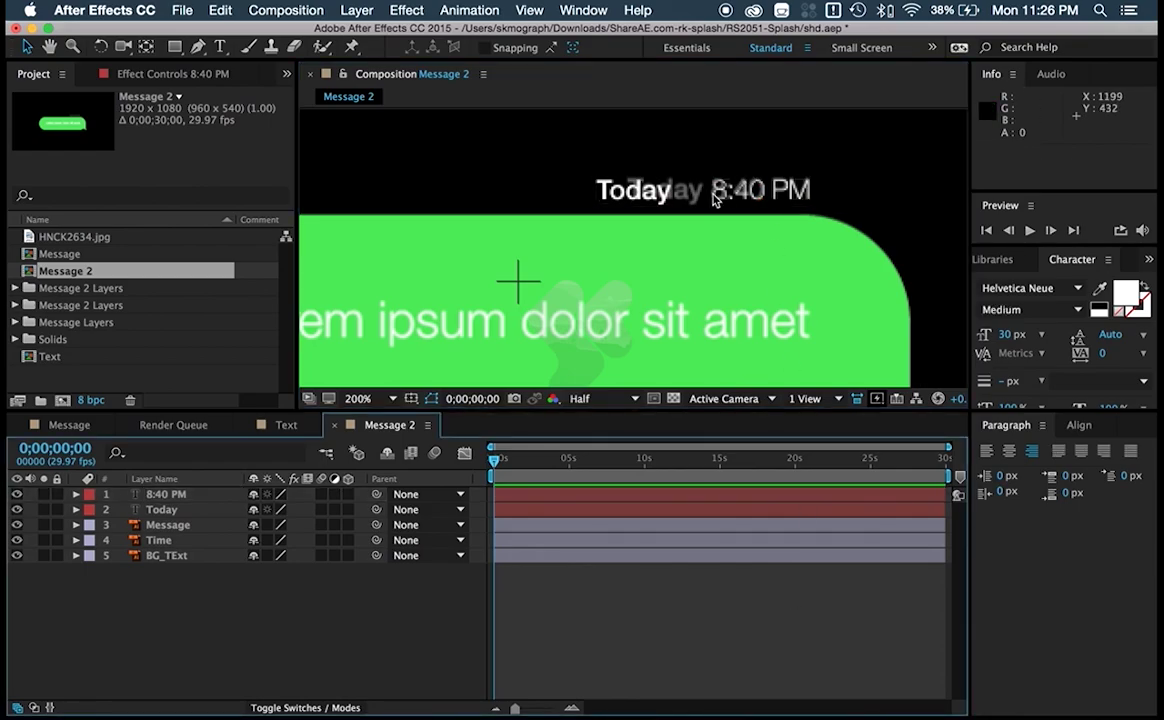
- Move the Today text right, closer to 8:40 PM, so it covers the word Today in the original timestamp
left_click(655, 198)
left_click_drag(655, 198, 663, 198)
left_click(714, 553)
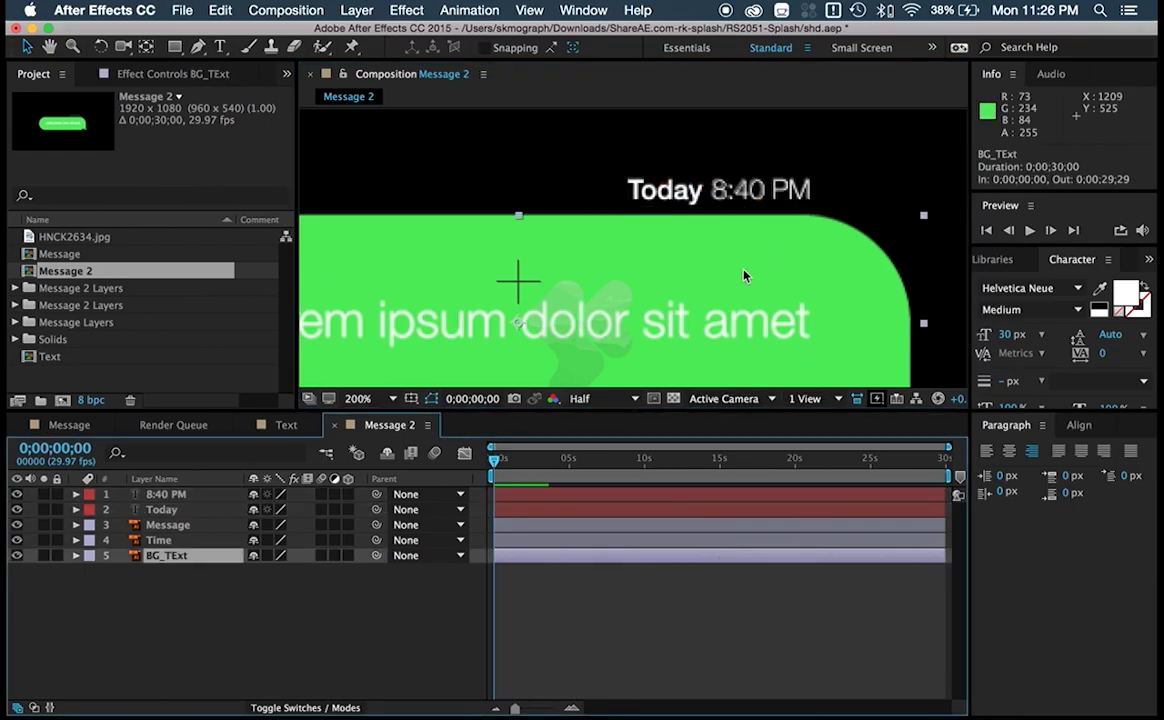
scroll(742, 274, "down", 3)
key("slash")
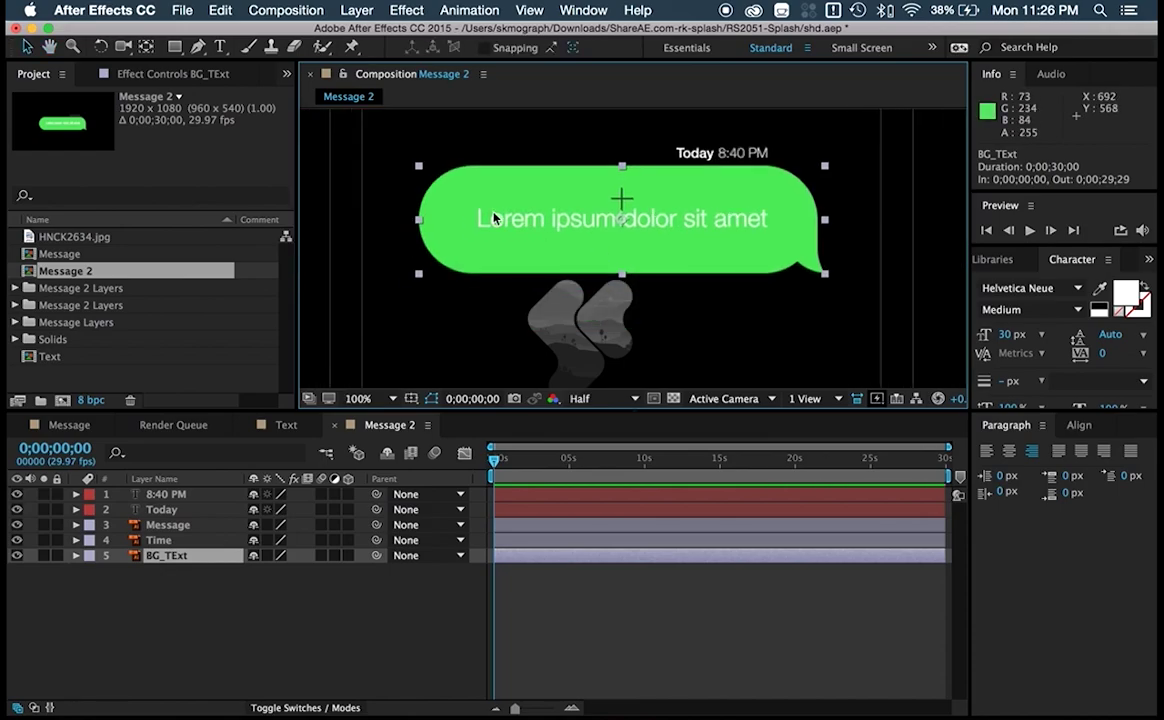
- Add a text layer below the bubble with a greeting made of "Halo saya", the speaker's name and "dari Sk.Mograph"
left_click(192, 587)
left_click(172, 500)
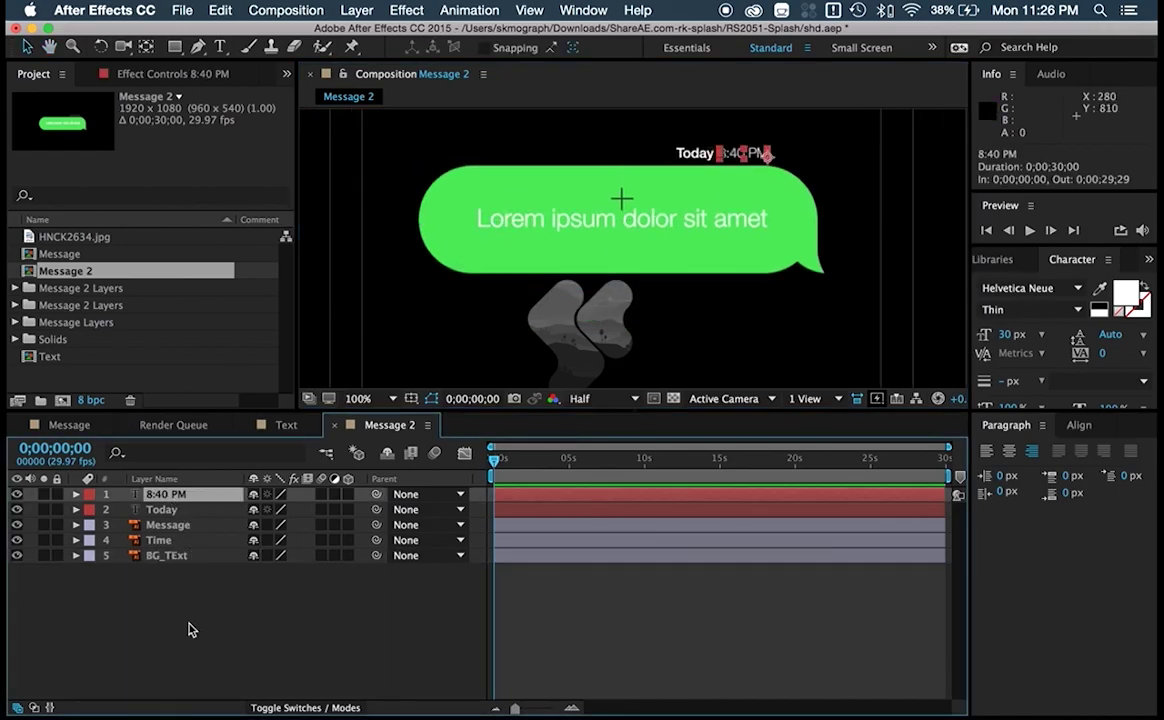
left_click(220, 47)
left_click(462, 340)
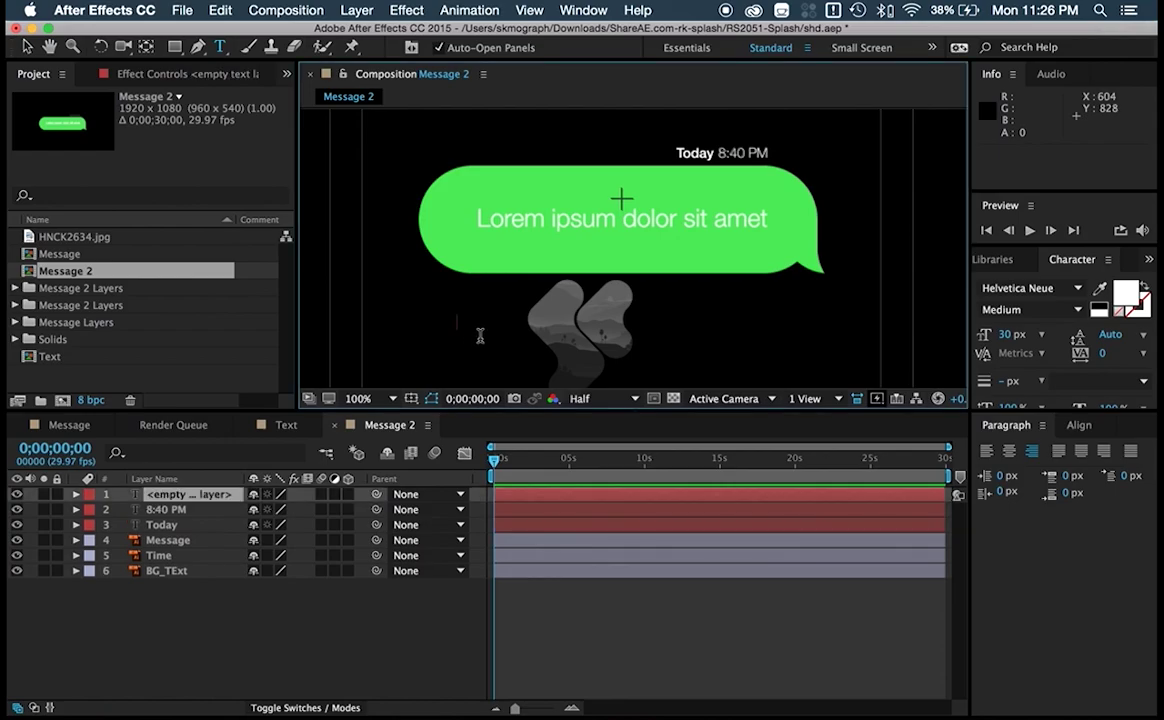
type("Halo")
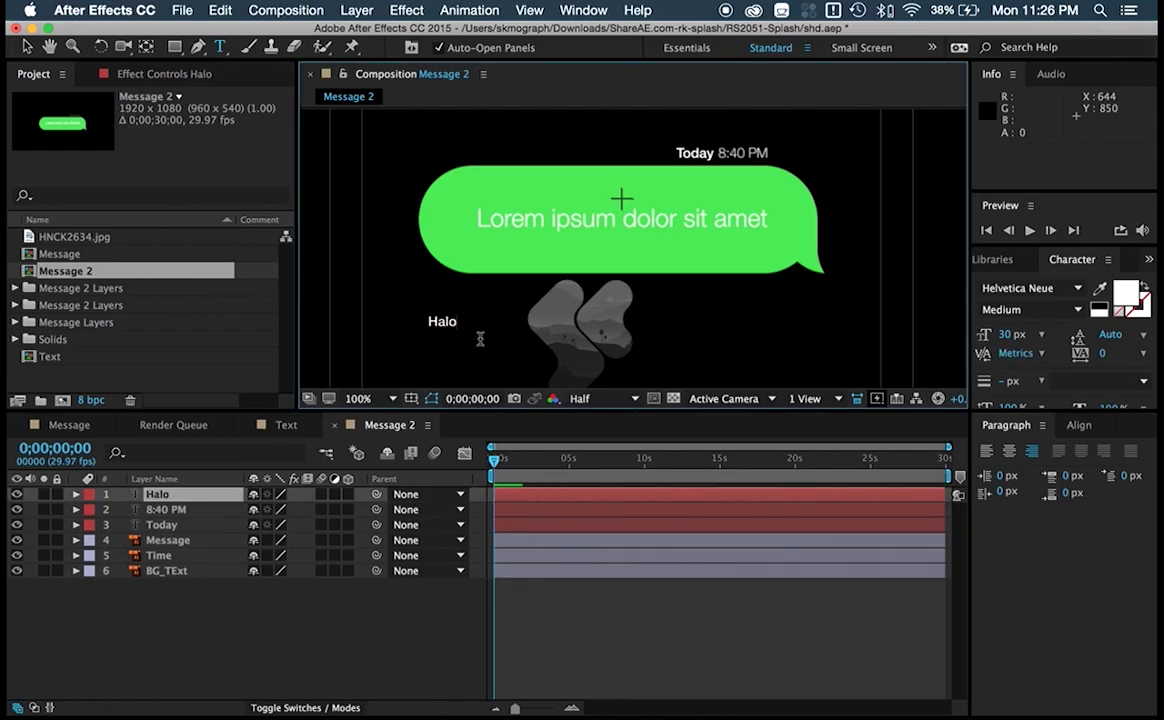
type(" saya Samki")
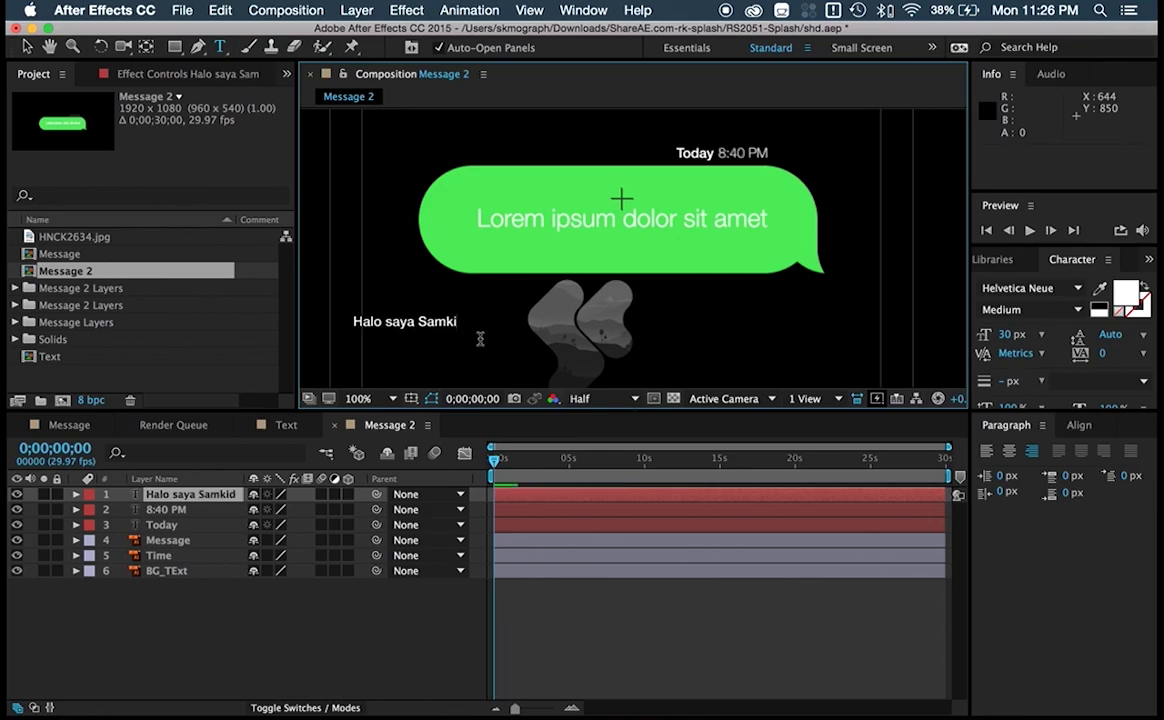
type("d dari")
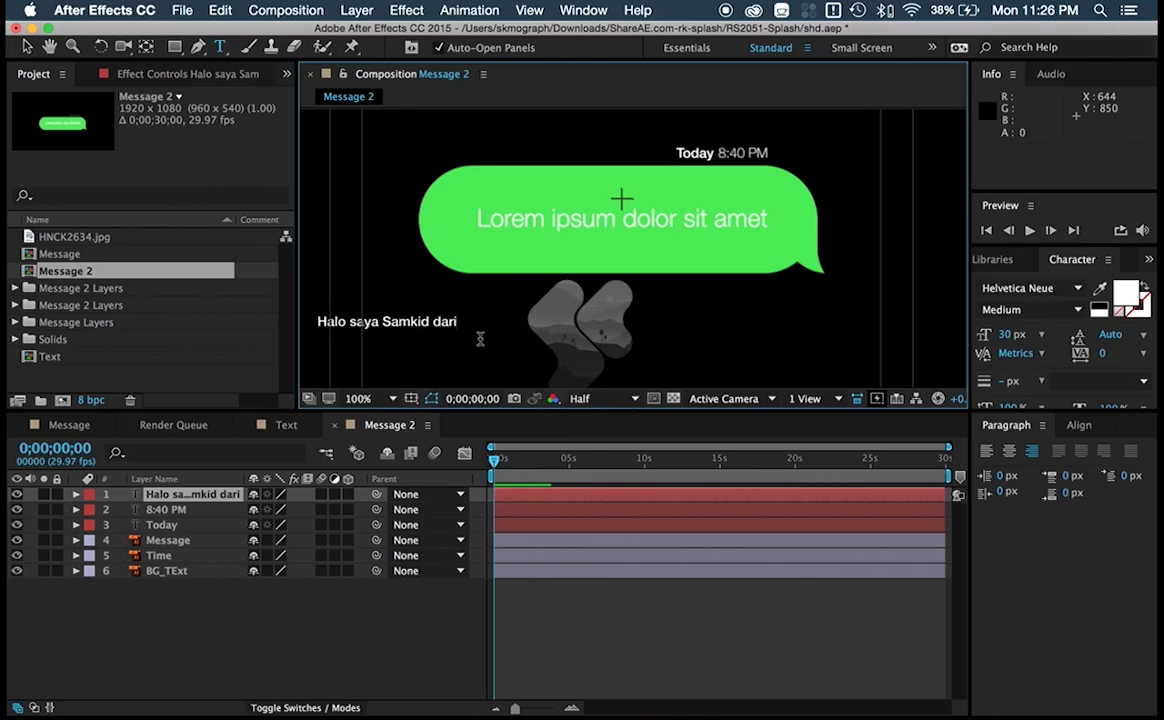
type(" Sk.")
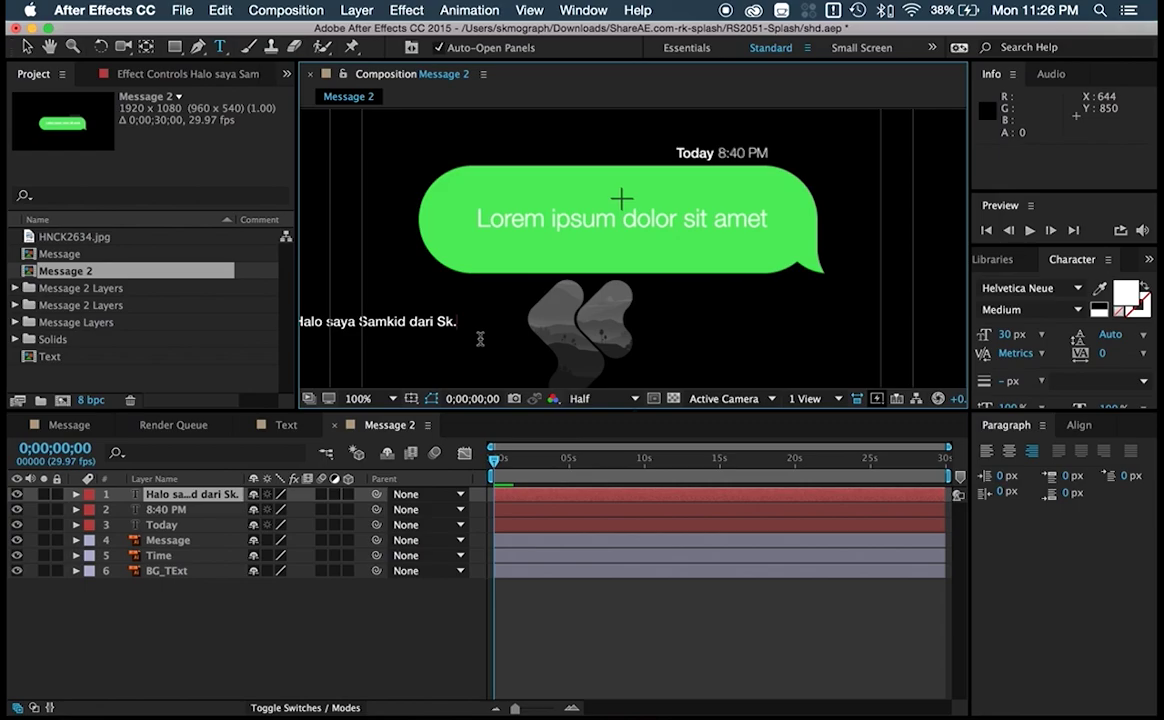
type("Mograph")
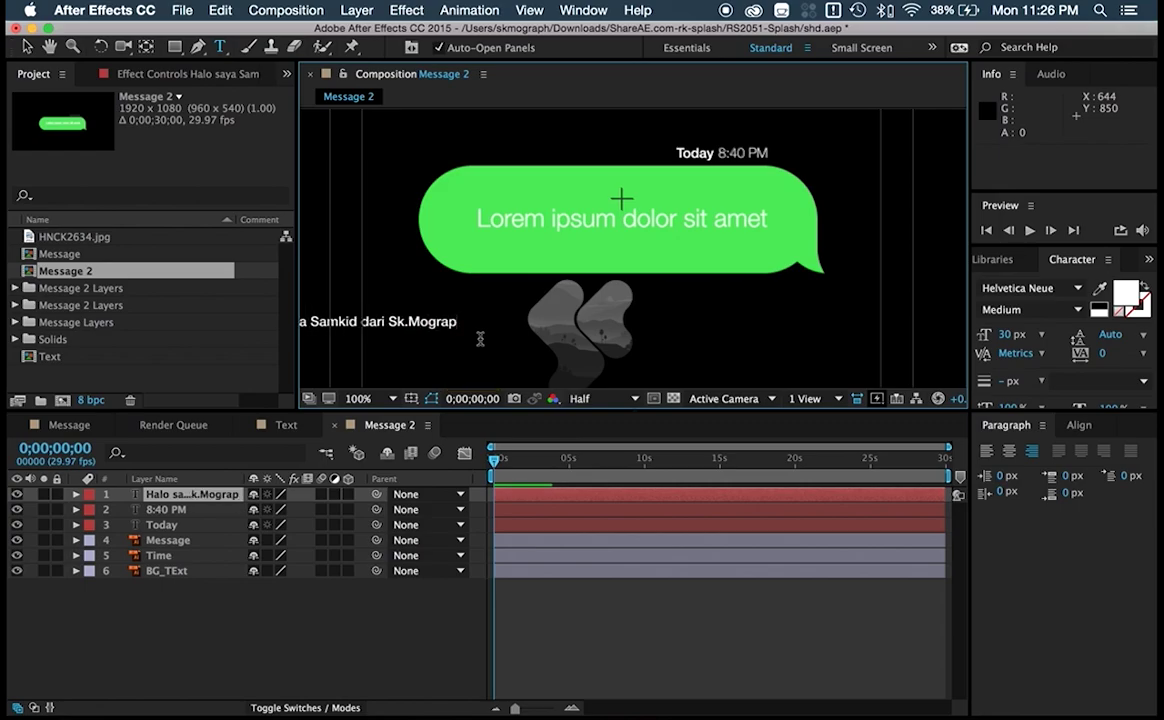
left_click(27, 47)
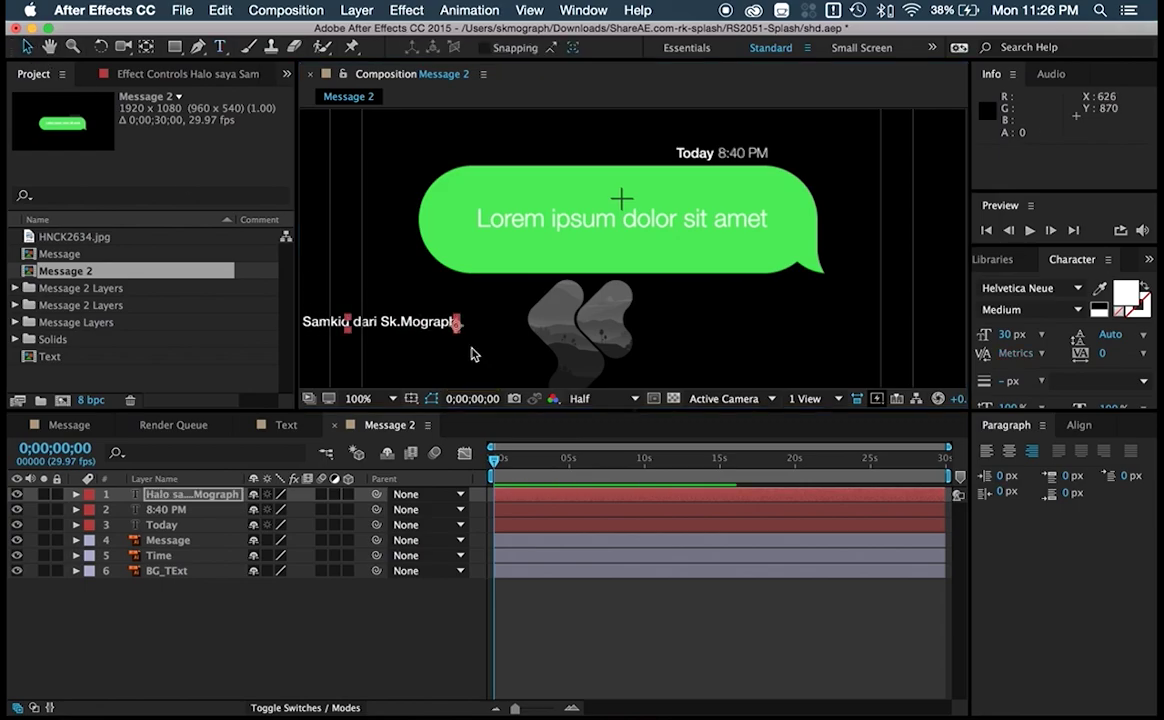
- Place the greeting text over the bubble's Lorem ipsum line, set its style to Light and its font size to 43 px
left_click_drag(440, 321, 724, 228)
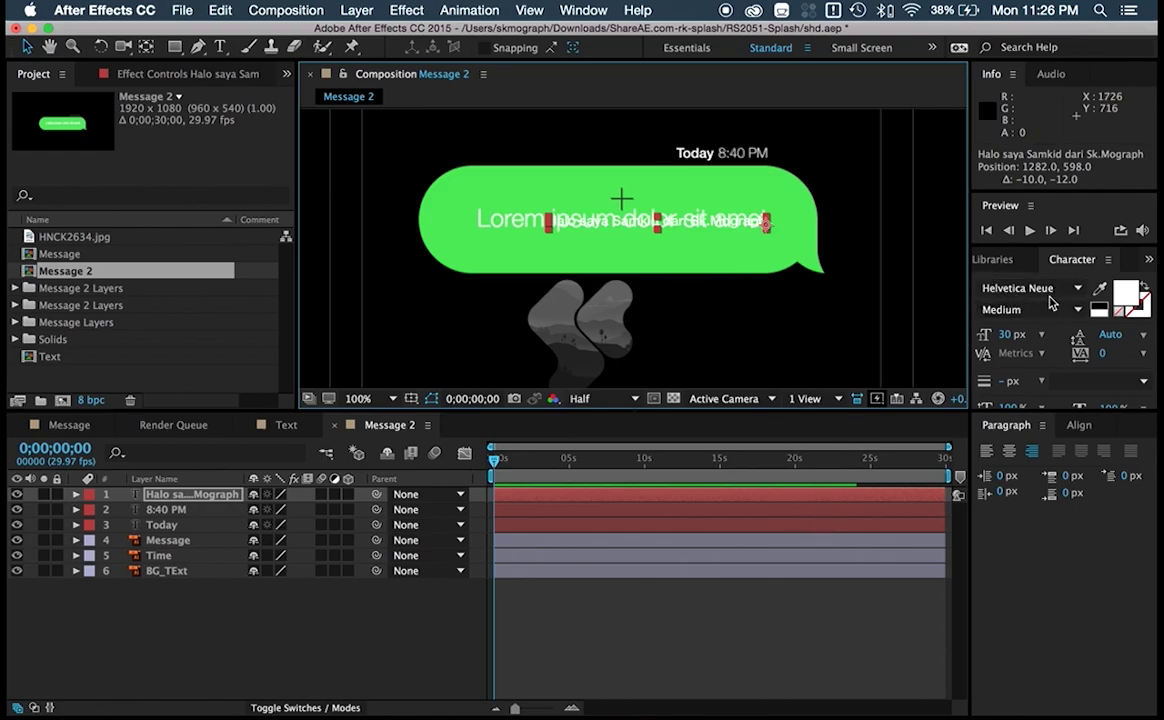
left_click(1077, 310)
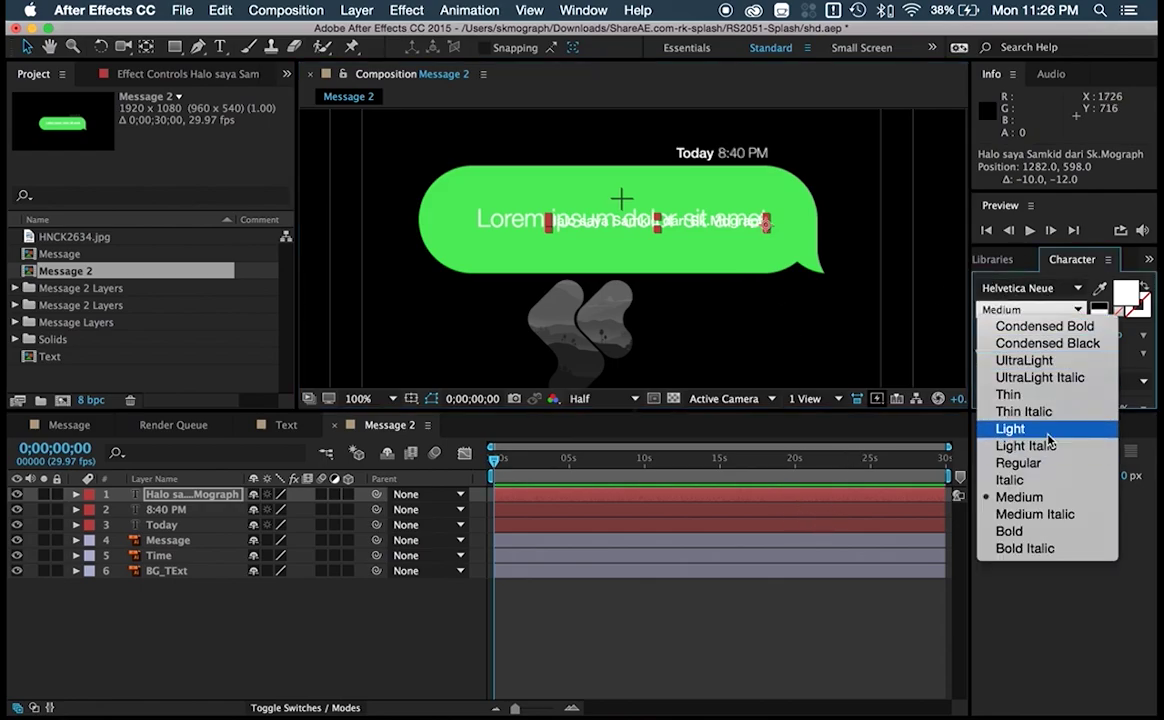
left_click(1012, 428)
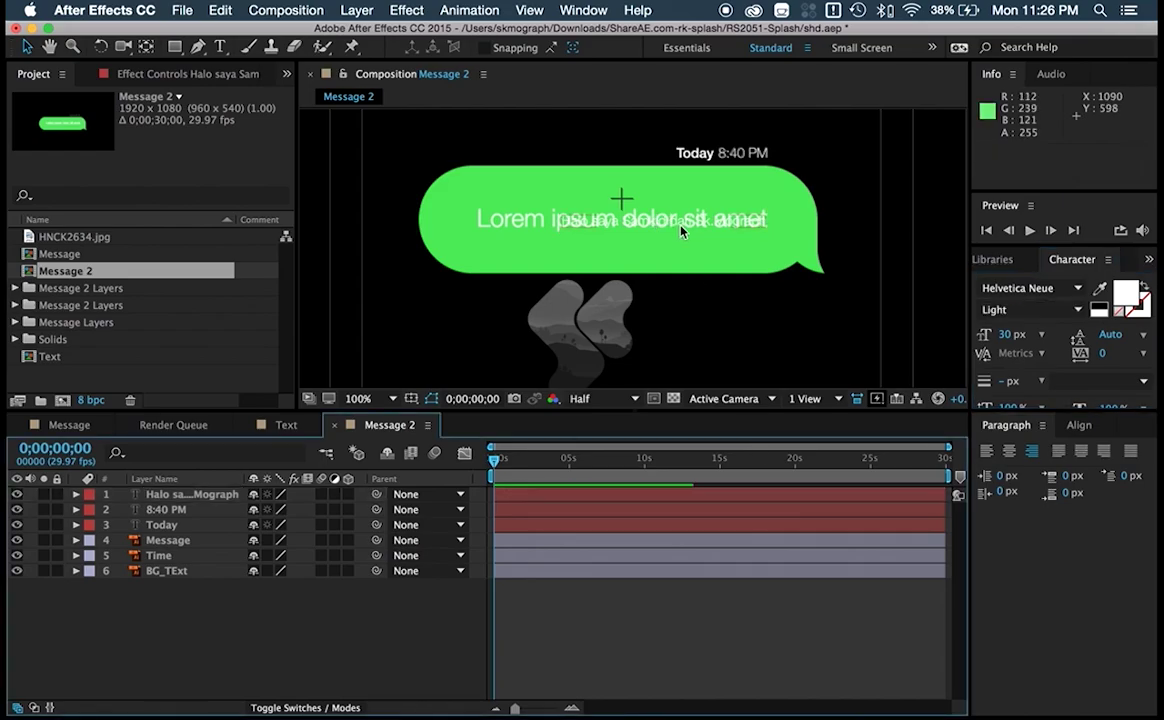
left_click_drag(1007, 343, 1022, 335)
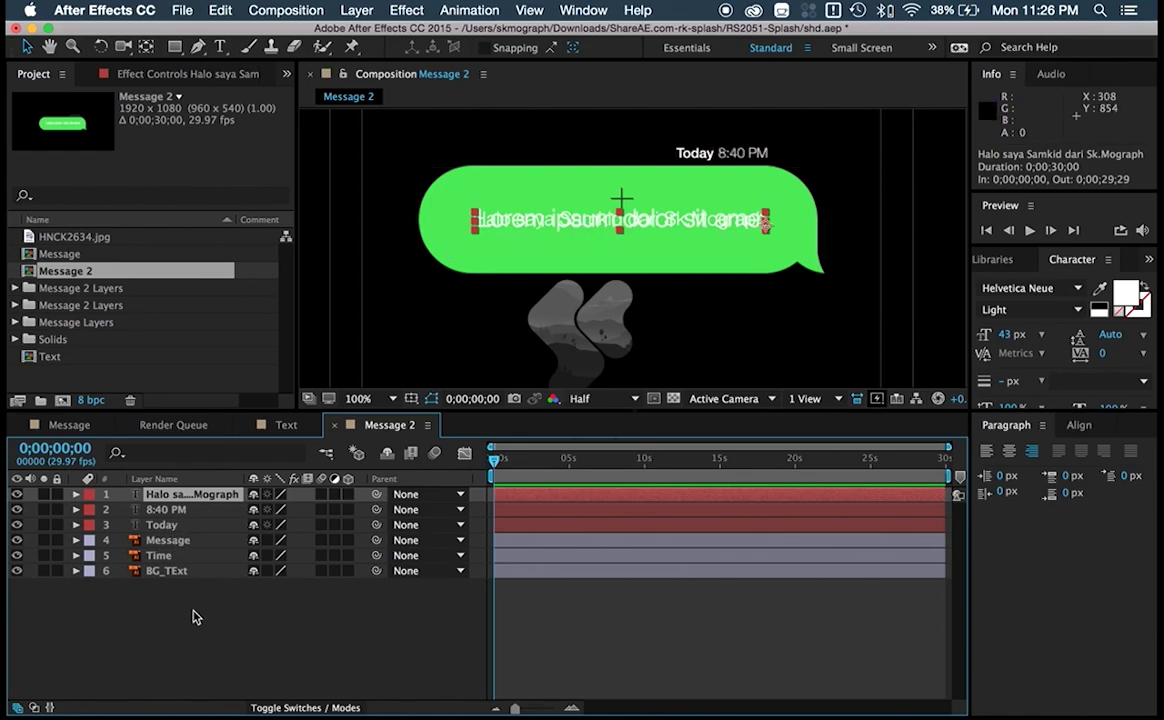
- Align the right edges of the greeting text and the 8:40 PM text to each other
left_click(162, 512, "shift")
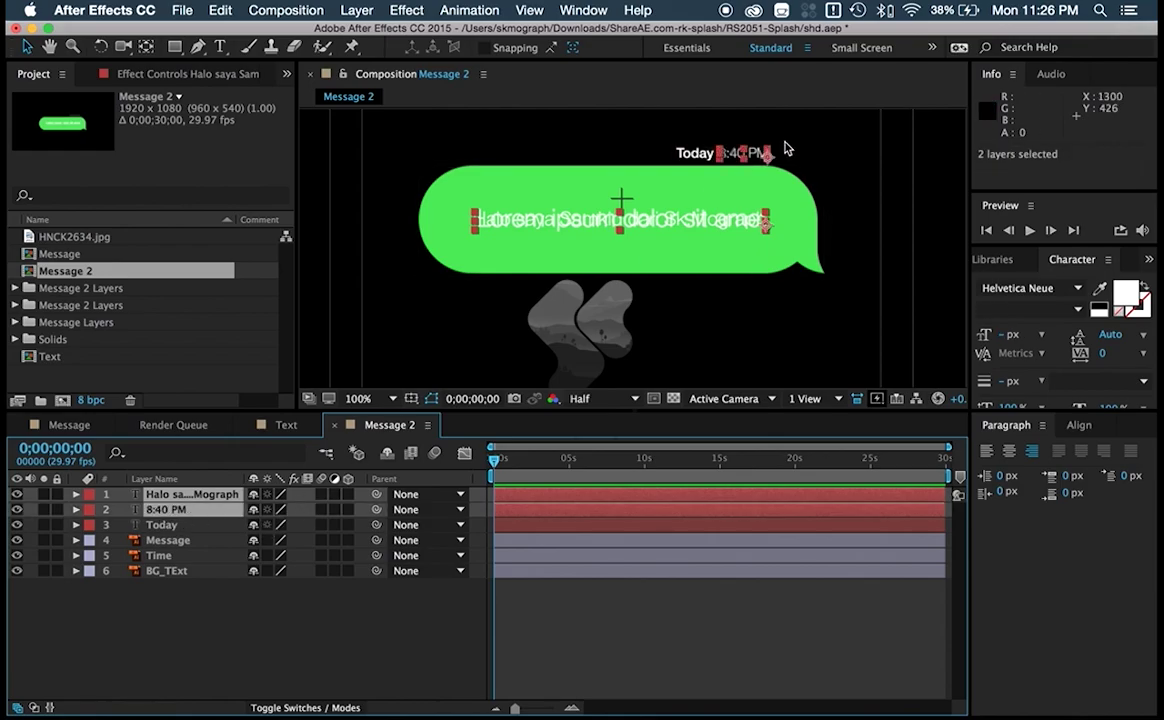
left_click(1079, 426)
left_click(1051, 471)
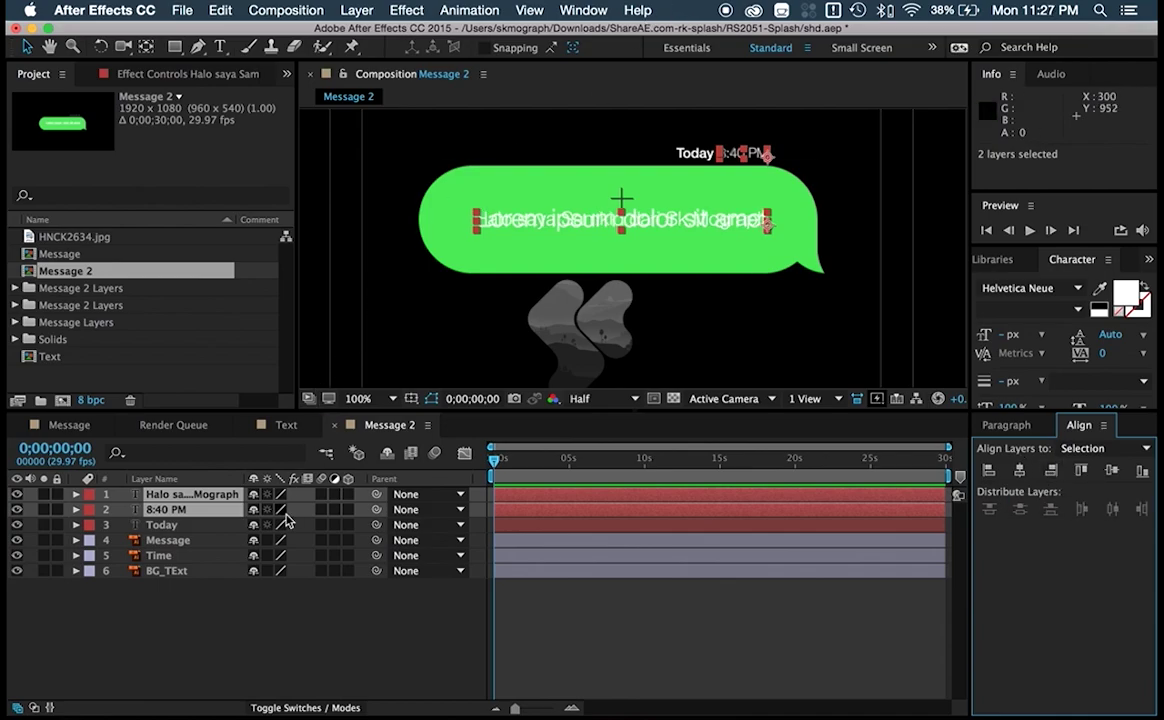
- Delete the imported Message and Time layers, keeping the editable texts and the BG_TExt bubble
left_click(215, 612)
left_click(180, 545)
left_click(172, 556, "shift")
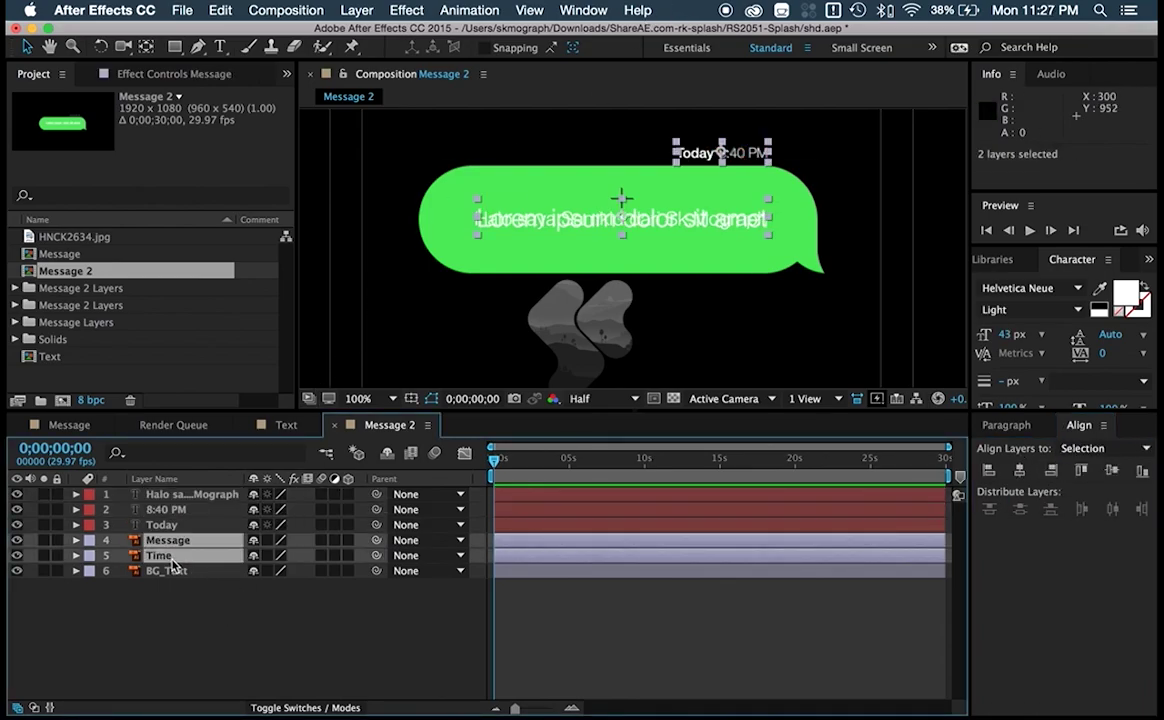
key("Delete")
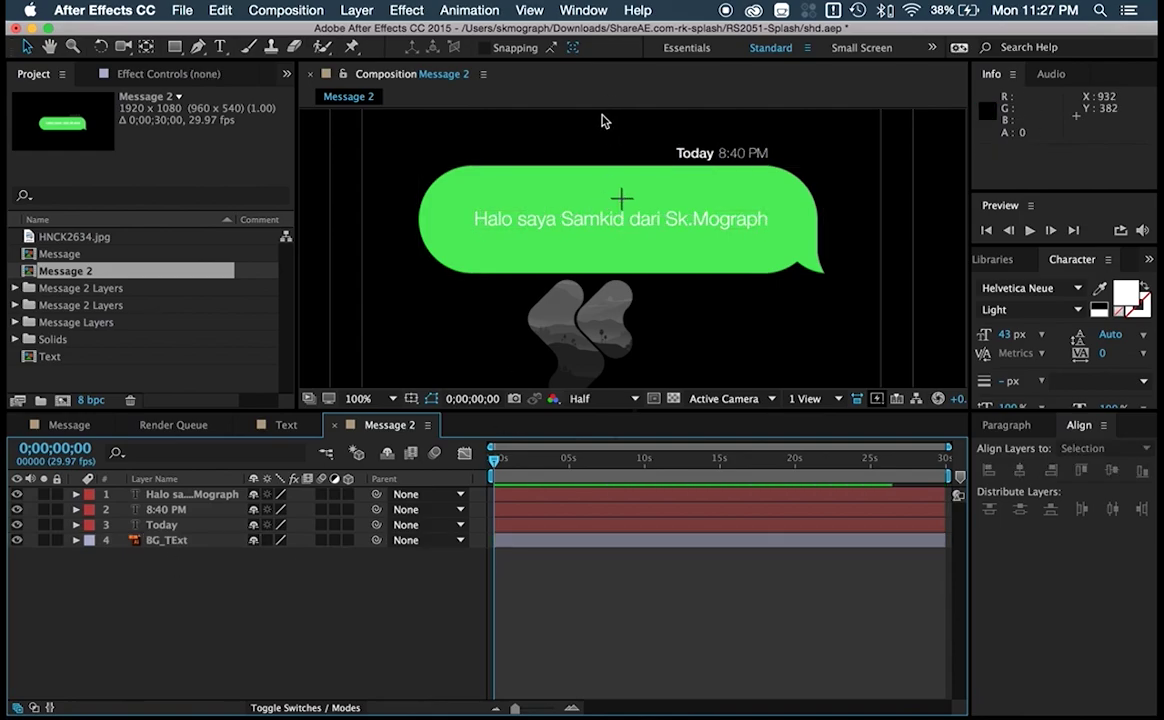
- Examine the rebuilt bubble in Message 2, open the finished Message composition and preview its animation
key("comma")
key("comma")
key("comma")
key("comma")
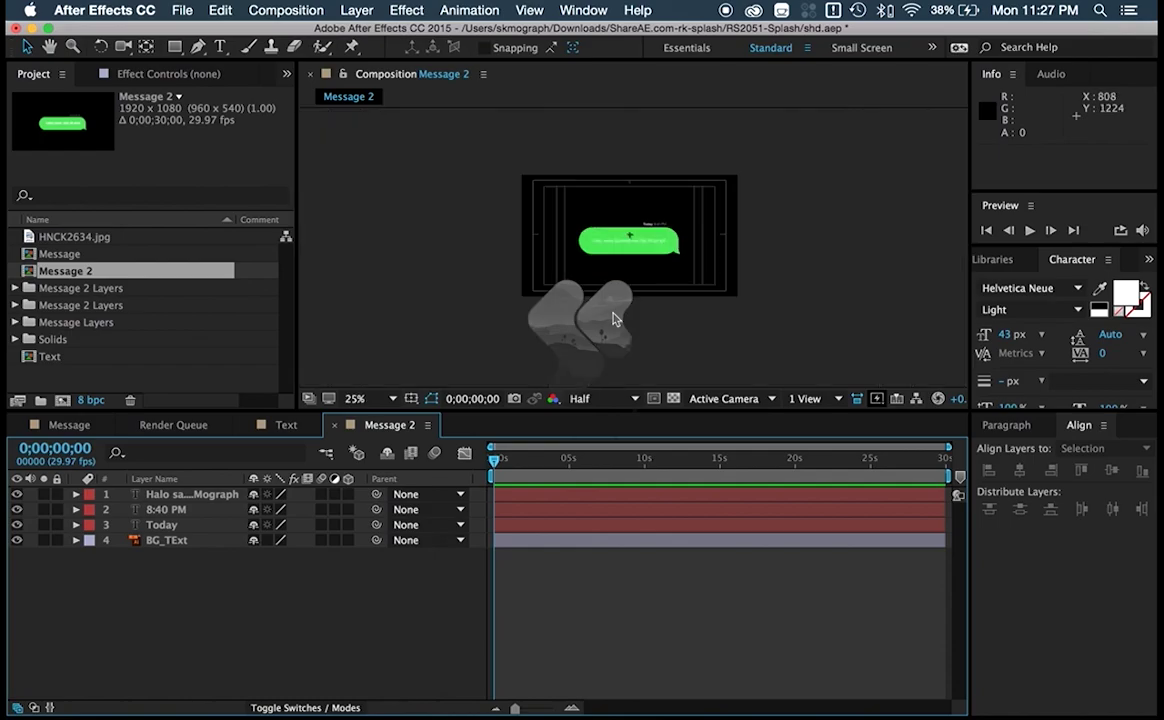
key("slash")
left_click_drag(680, 238, 673, 285)
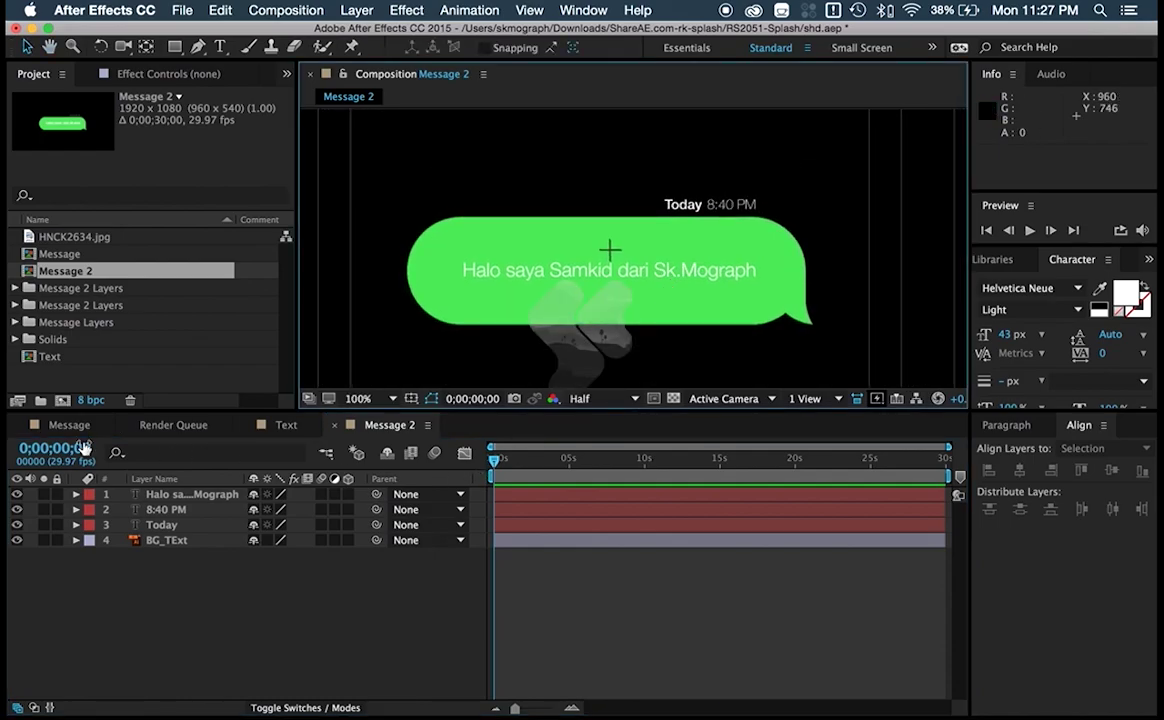
left_click(69, 424)
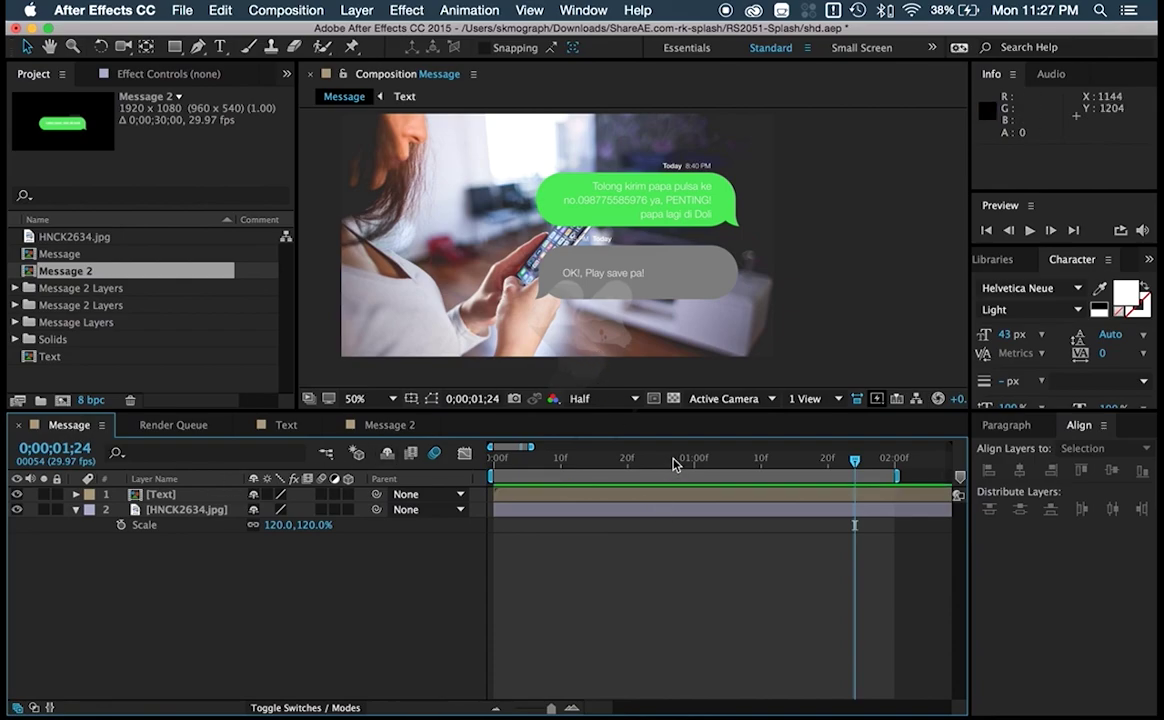
left_click(1030, 230)
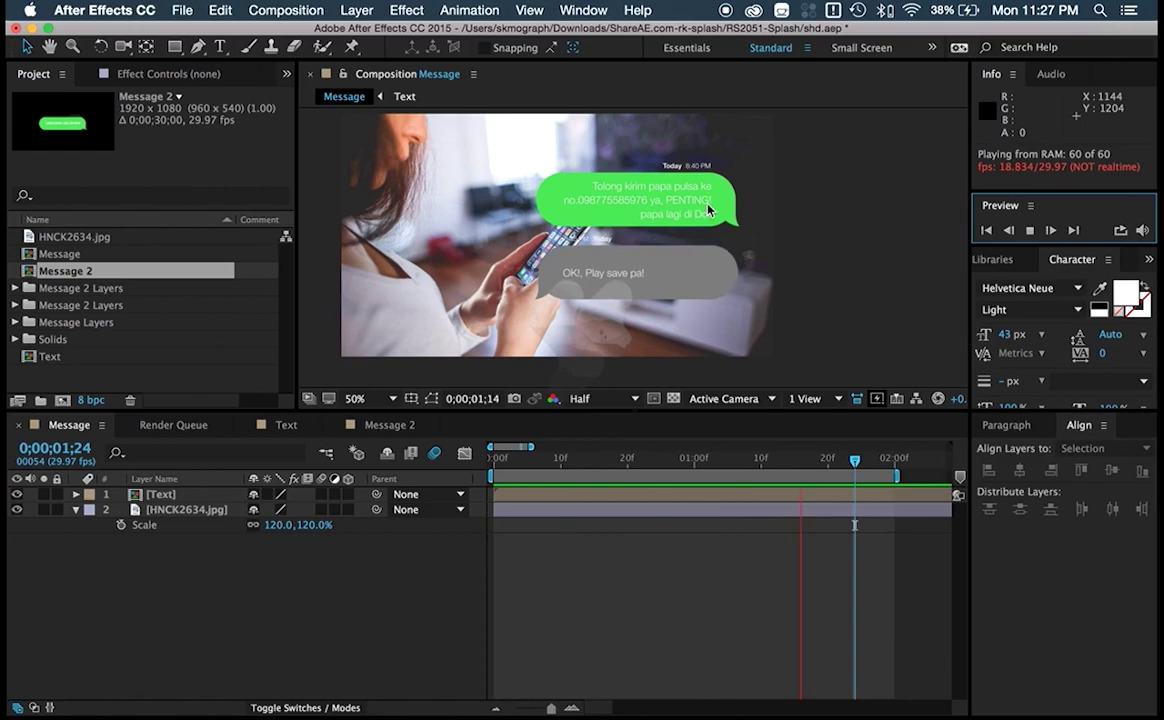
- Open the Message 2 composition and reveal the Position property of the Today and 8:40 PM layers
left_click(381, 429)
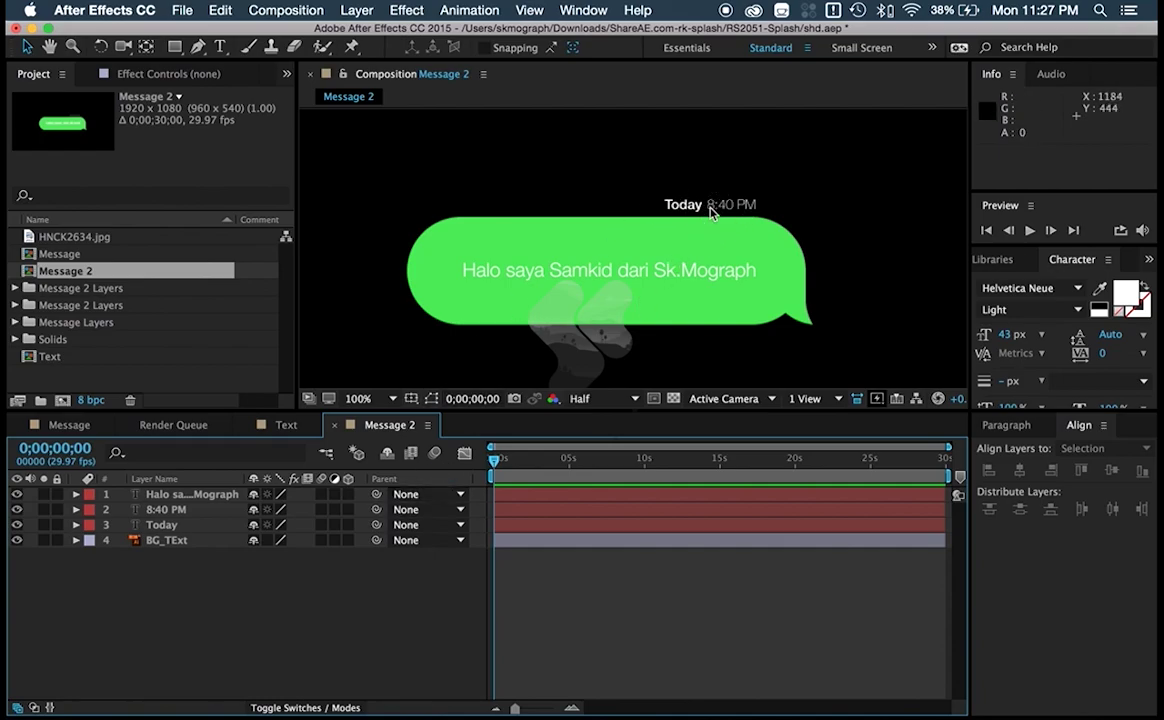
left_click(148, 543)
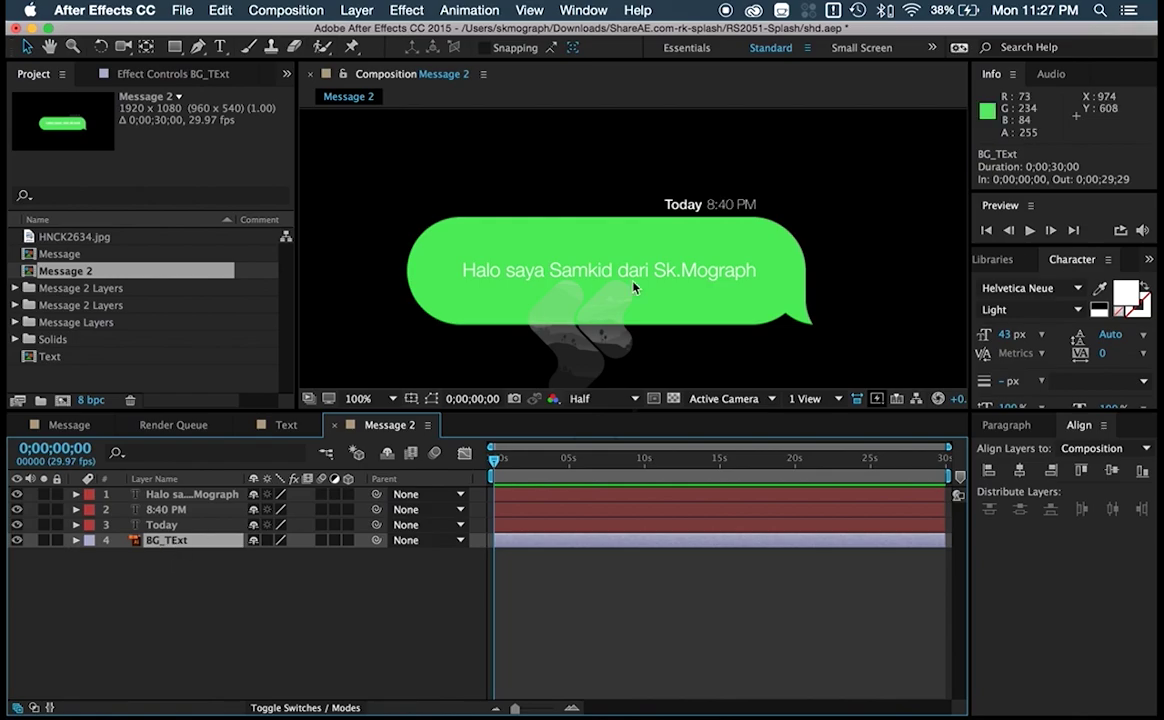
left_click(185, 495)
left_click(172, 509, "shift")
left_click(177, 577)
left_click(162, 524)
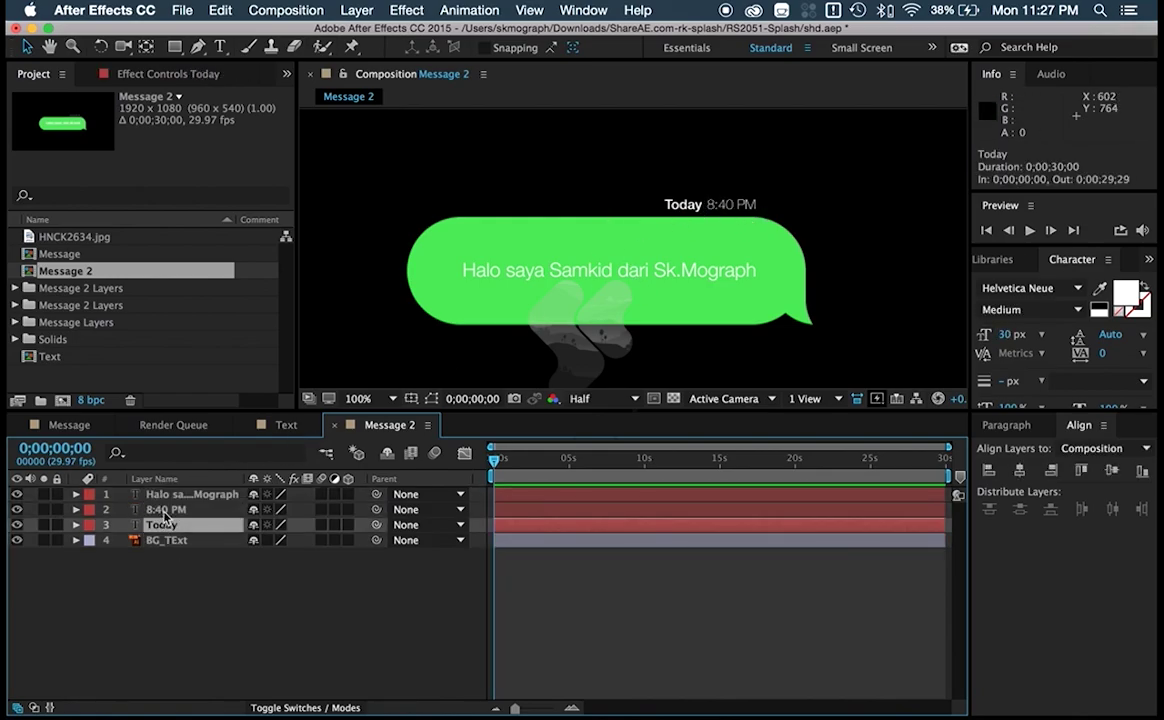
left_click(168, 509, "shift")
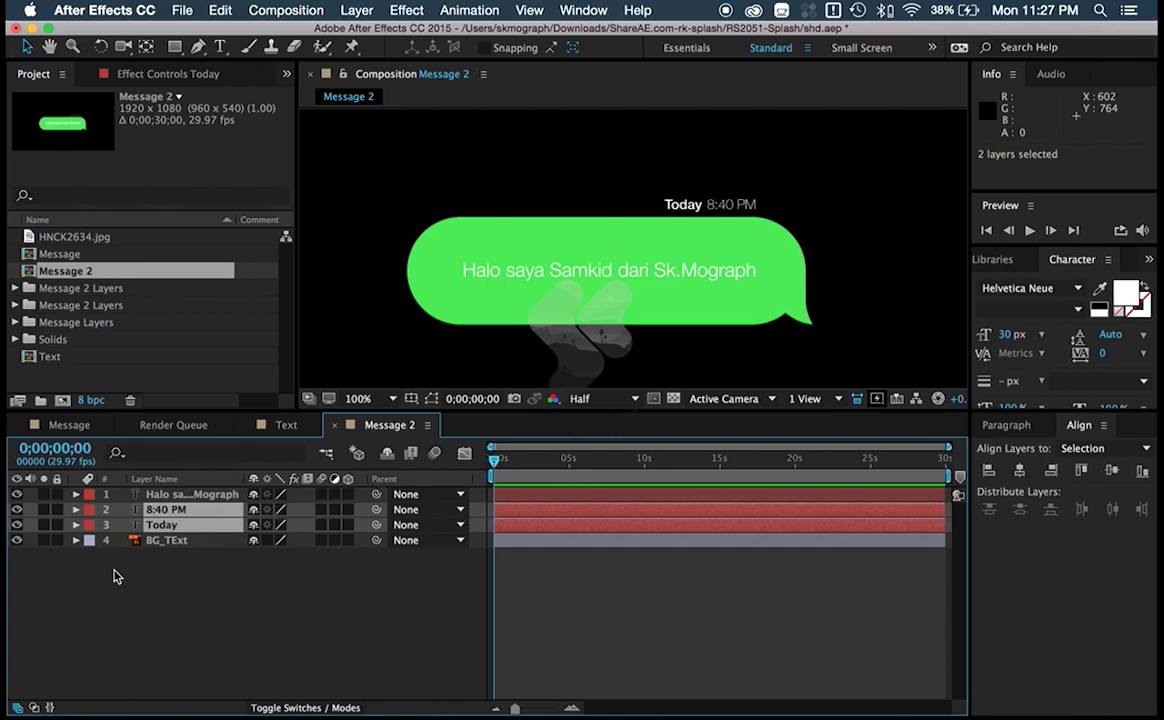
key("p")
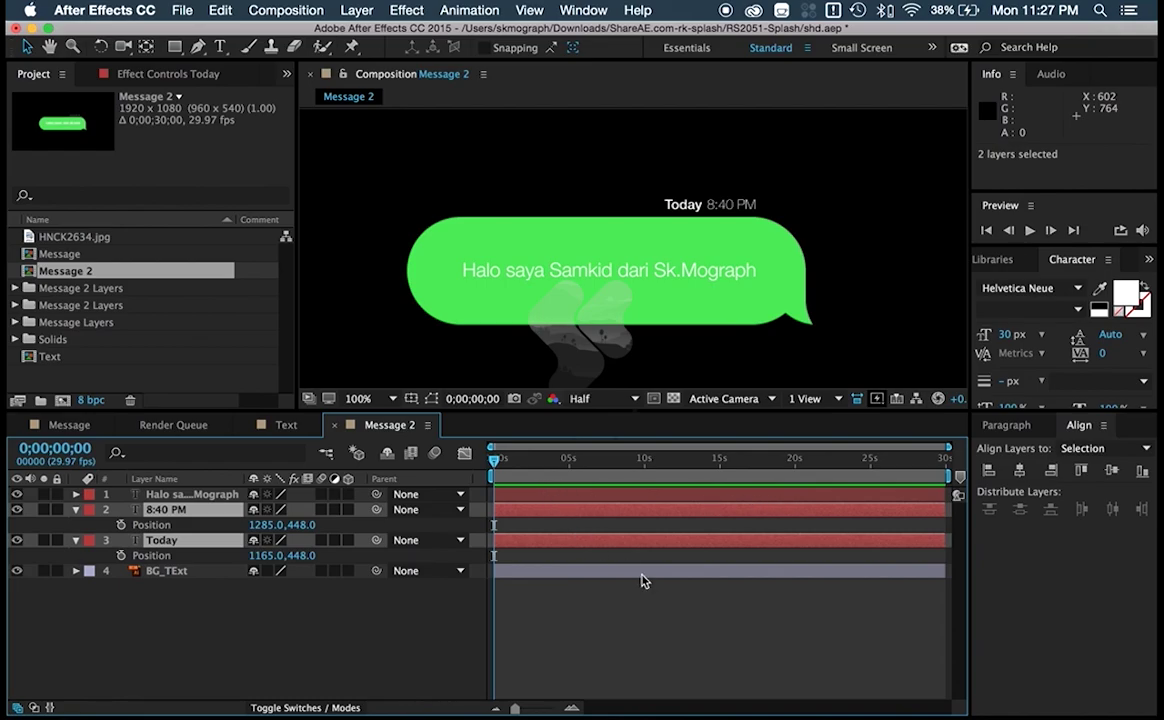
- Add Position keyframes to the Today and 8:40 PM layers at frame 0 and at frame 15
scroll(643, 581, "up", 10)
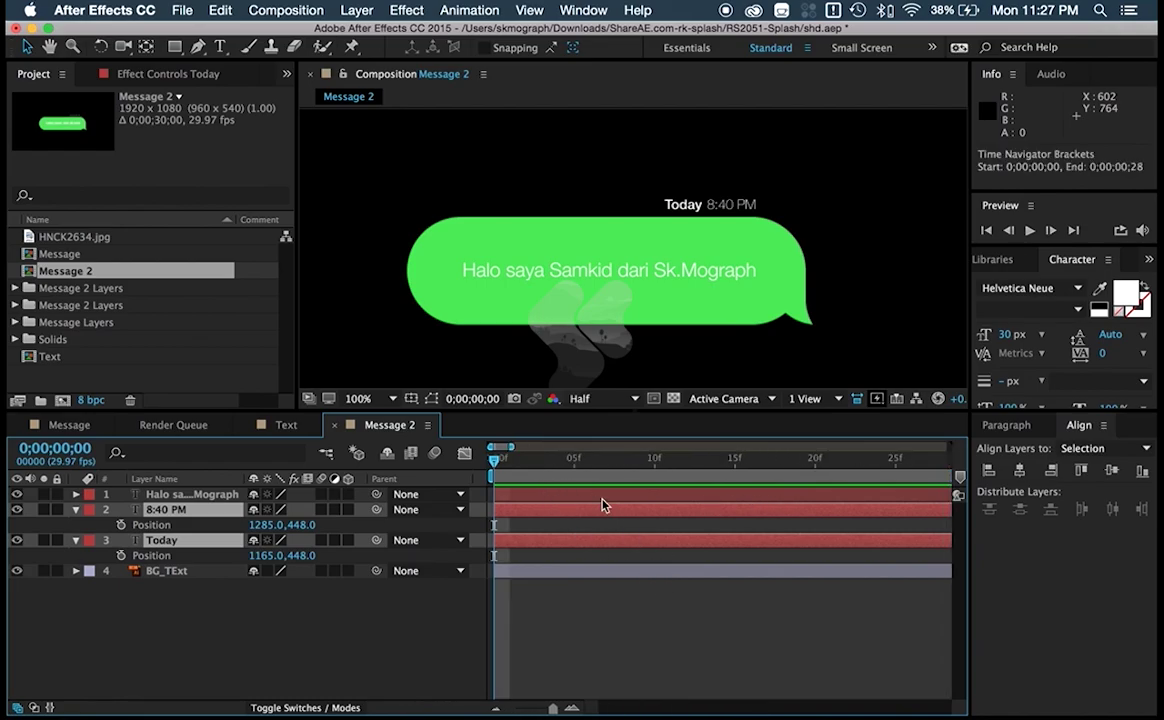
mouse_move(500, 467)
left_mouse_down()
mouse_move(742, 472)
mouse_move(496, 466)
mouse_move(510, 466)
left_mouse_up()
left_click_drag(585, 465, 735, 466)
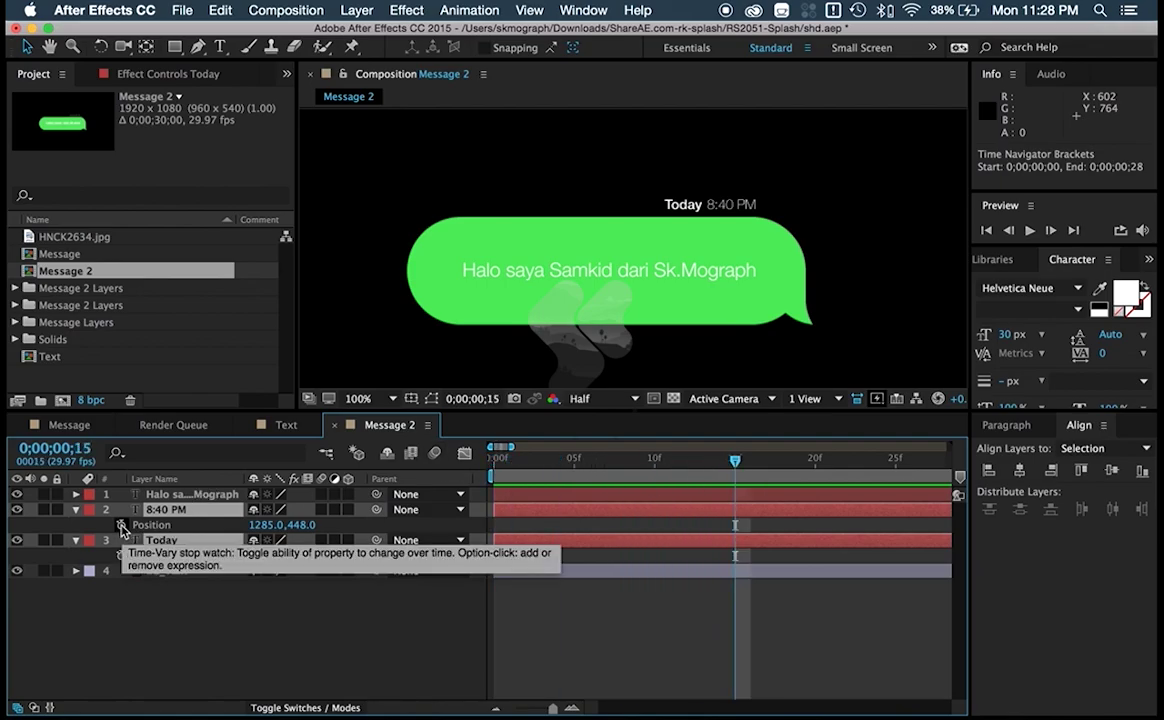
left_click(488, 452)
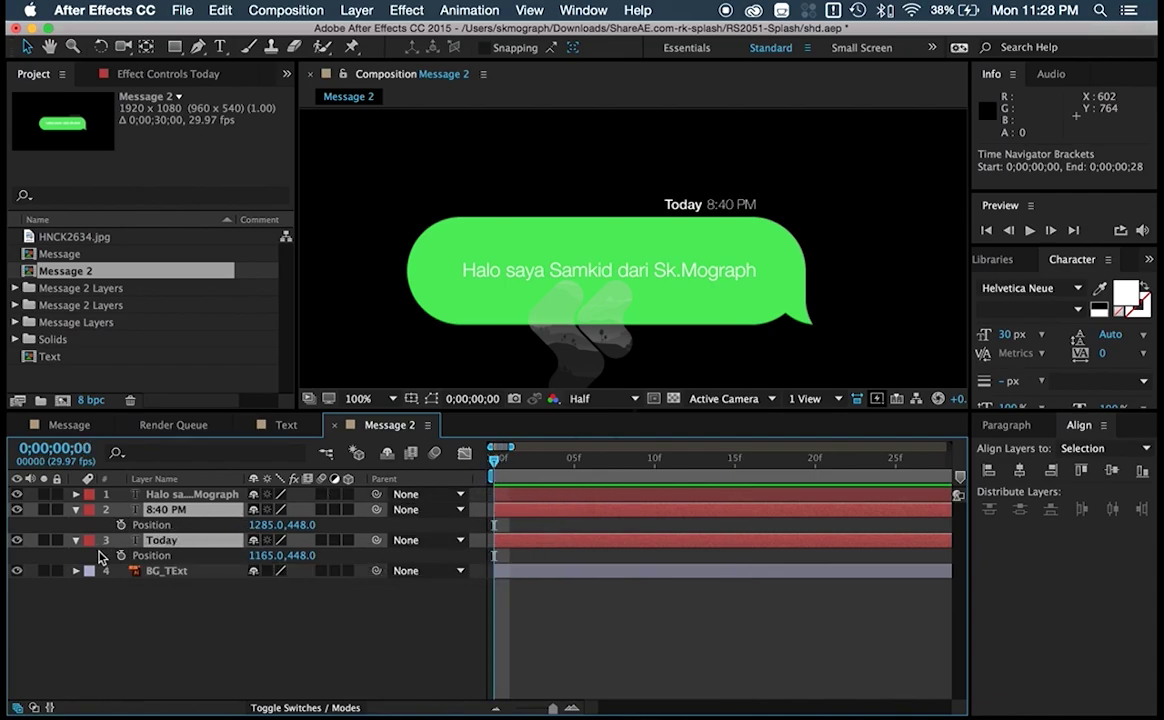
left_click(121, 526)
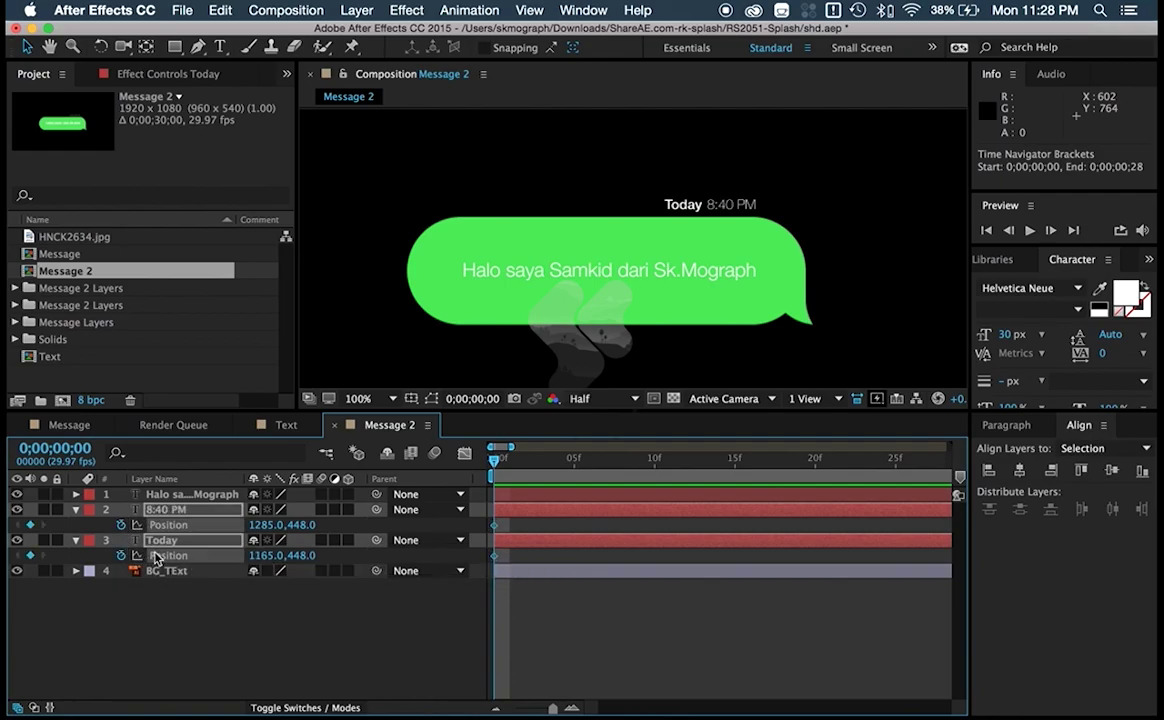
left_click_drag(499, 466, 735, 472)
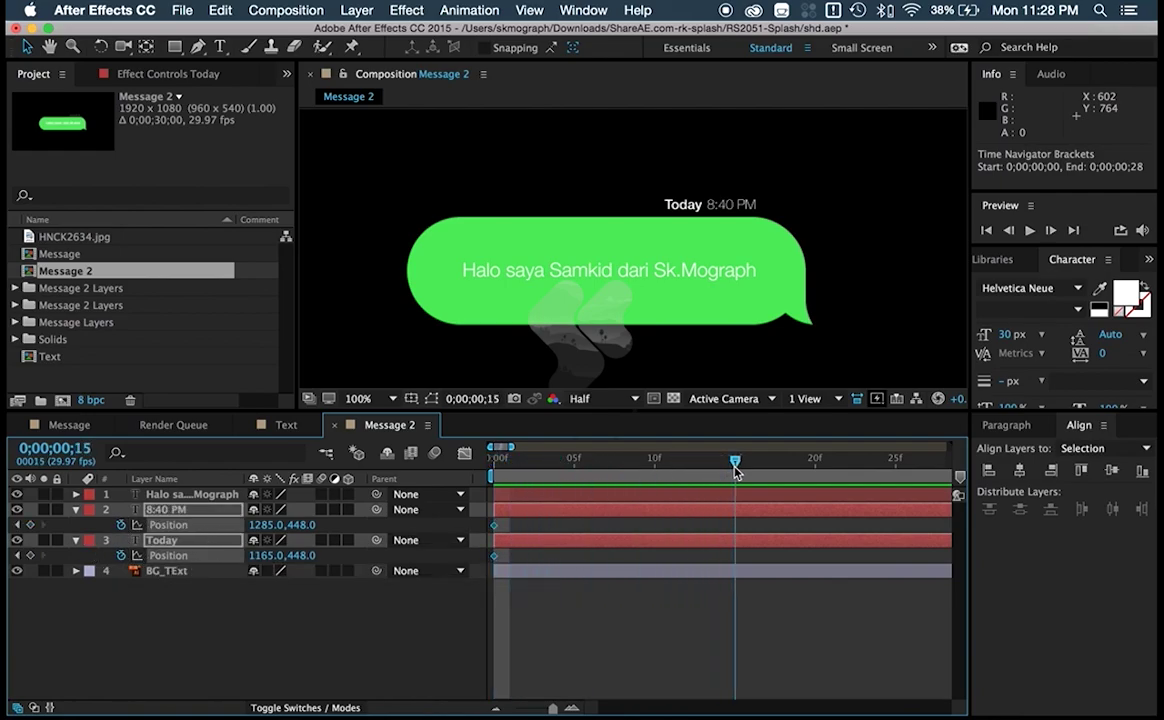
left_click(30, 525)
left_click(774, 626)
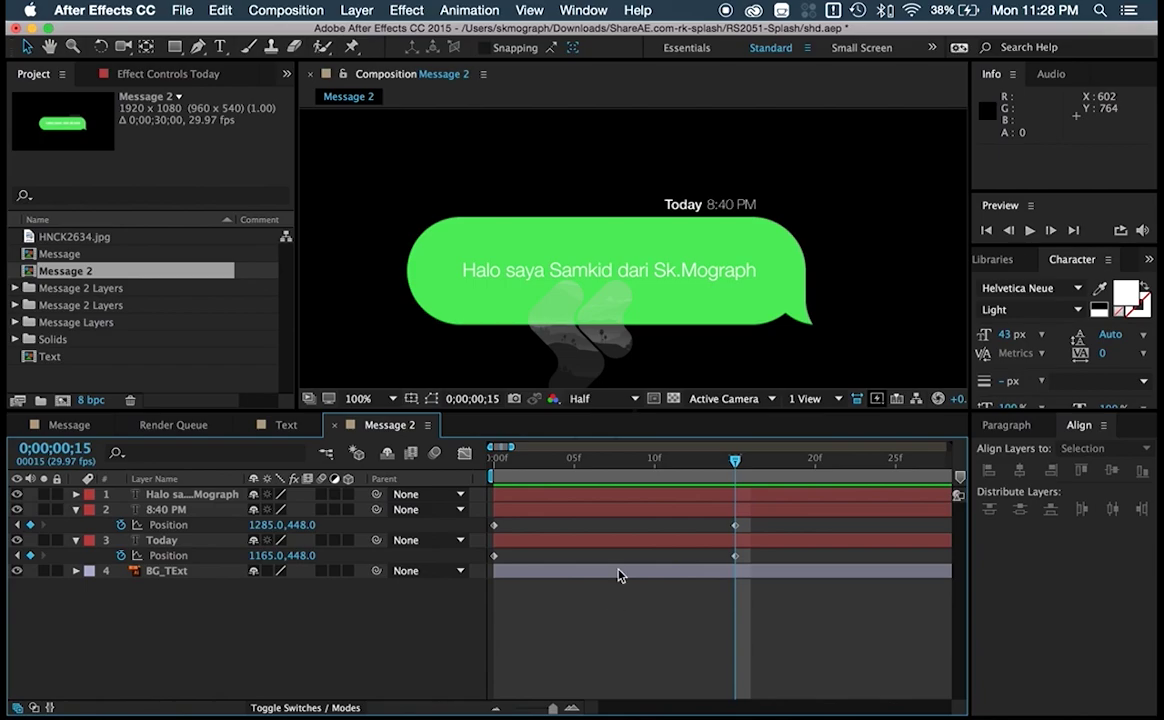
- Return to frame 0, select the Today and 8:40 PM layers and show the layer controls in the composition view
left_click_drag(686, 481, 436, 470)
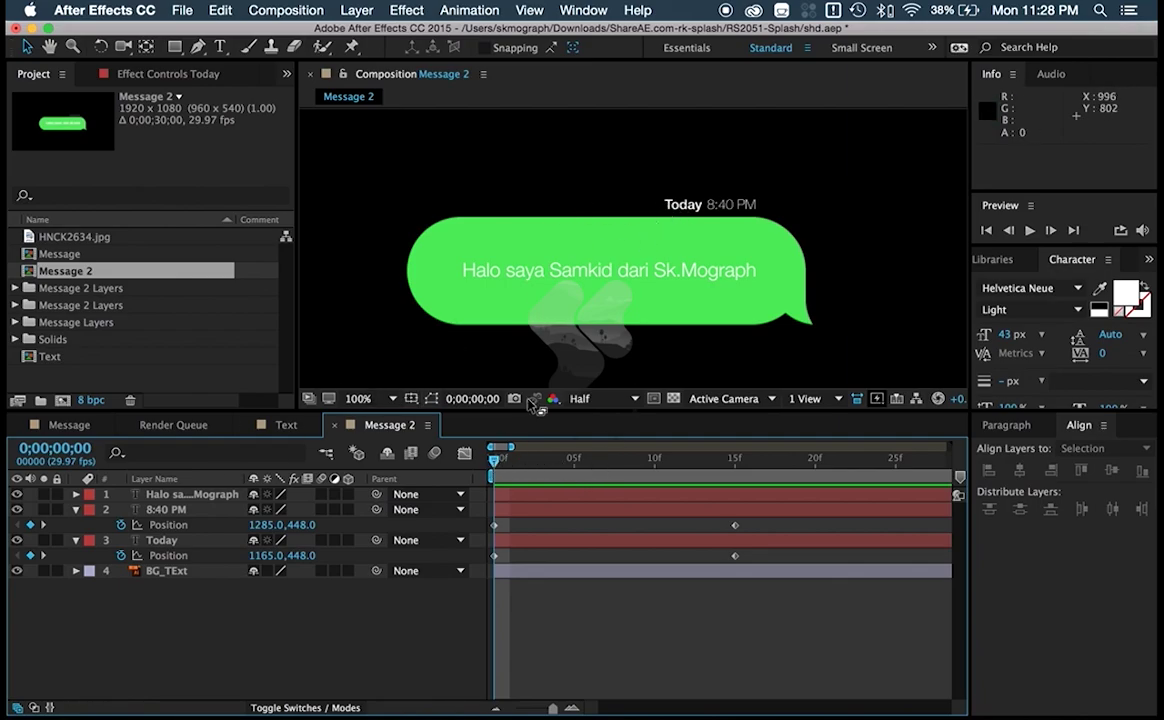
left_click(165, 540)
left_click(165, 509, "shift")
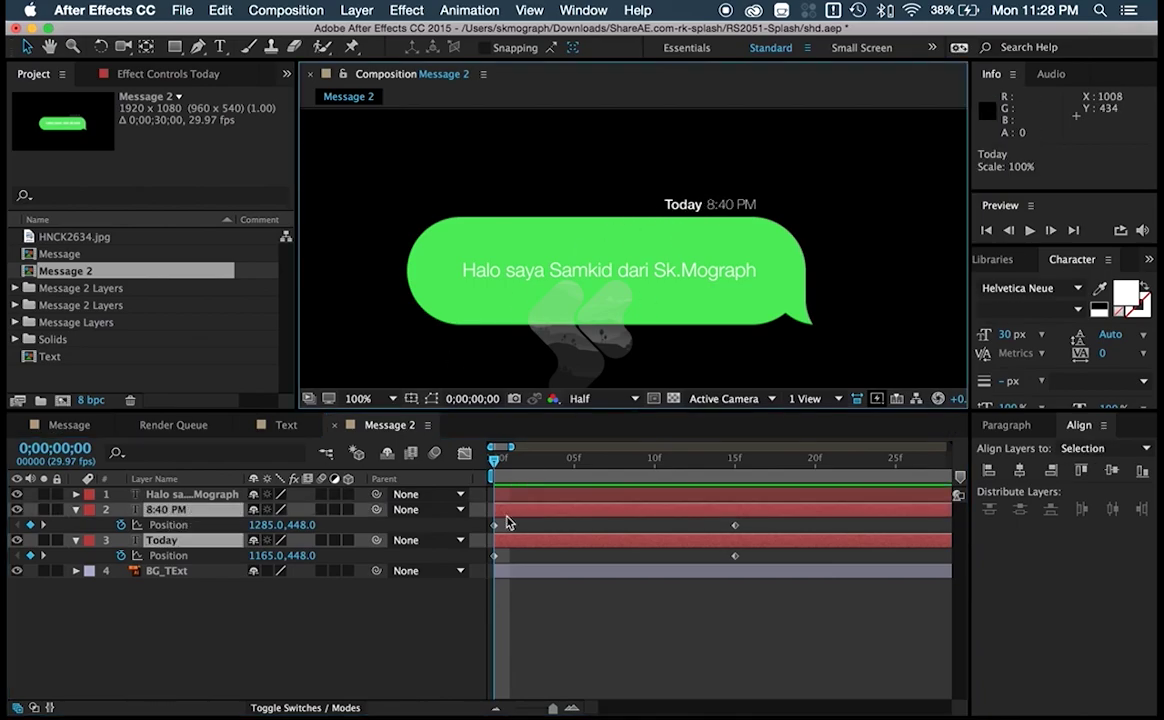
left_click(537, 585)
left_click(538, 540)
left_click(538, 509, "shift")
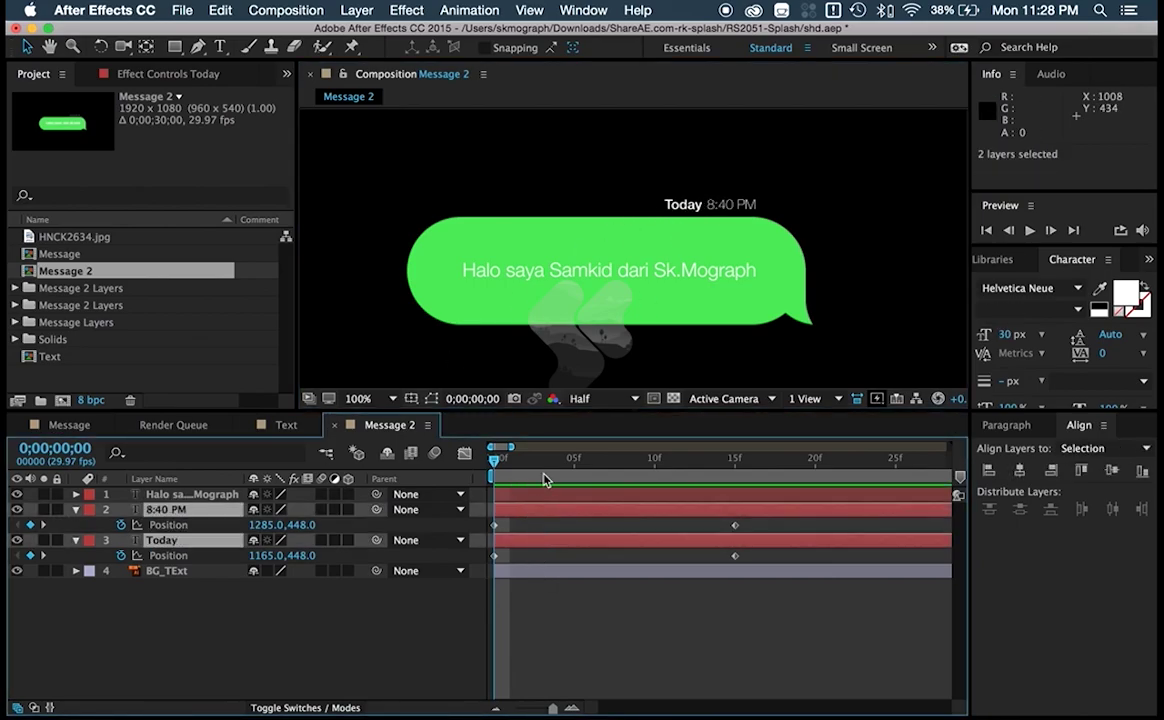
left_click(586, 10)
mouse_move(529, 10)
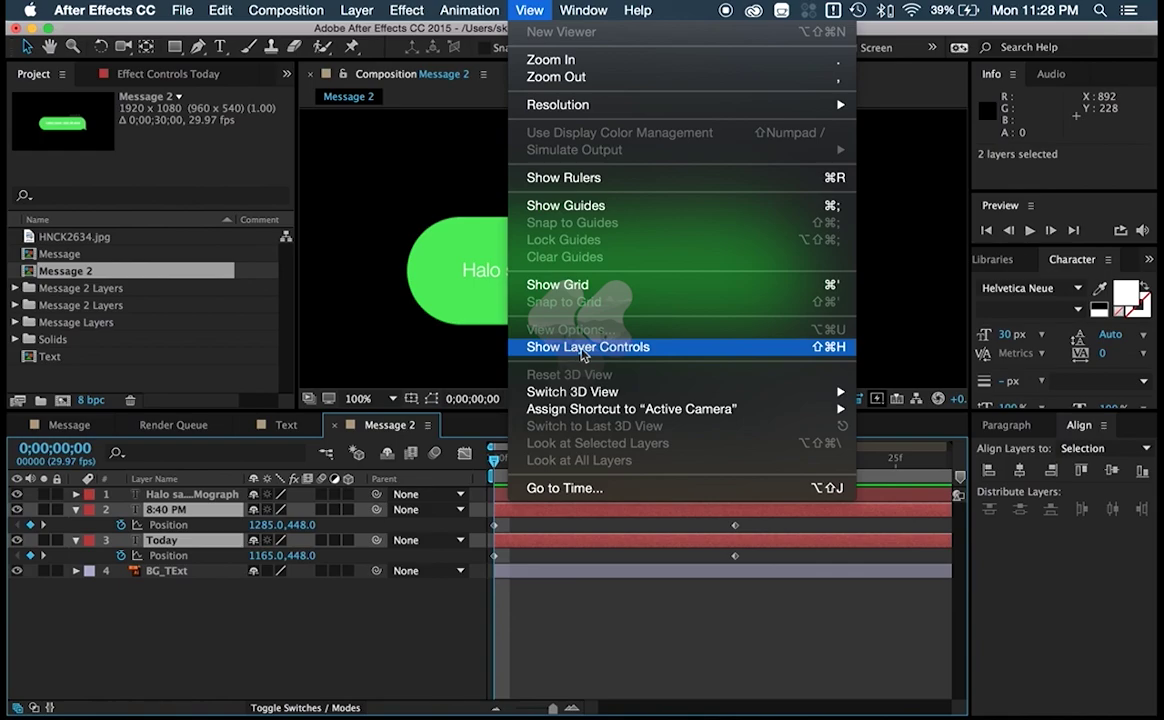
left_click(596, 347)
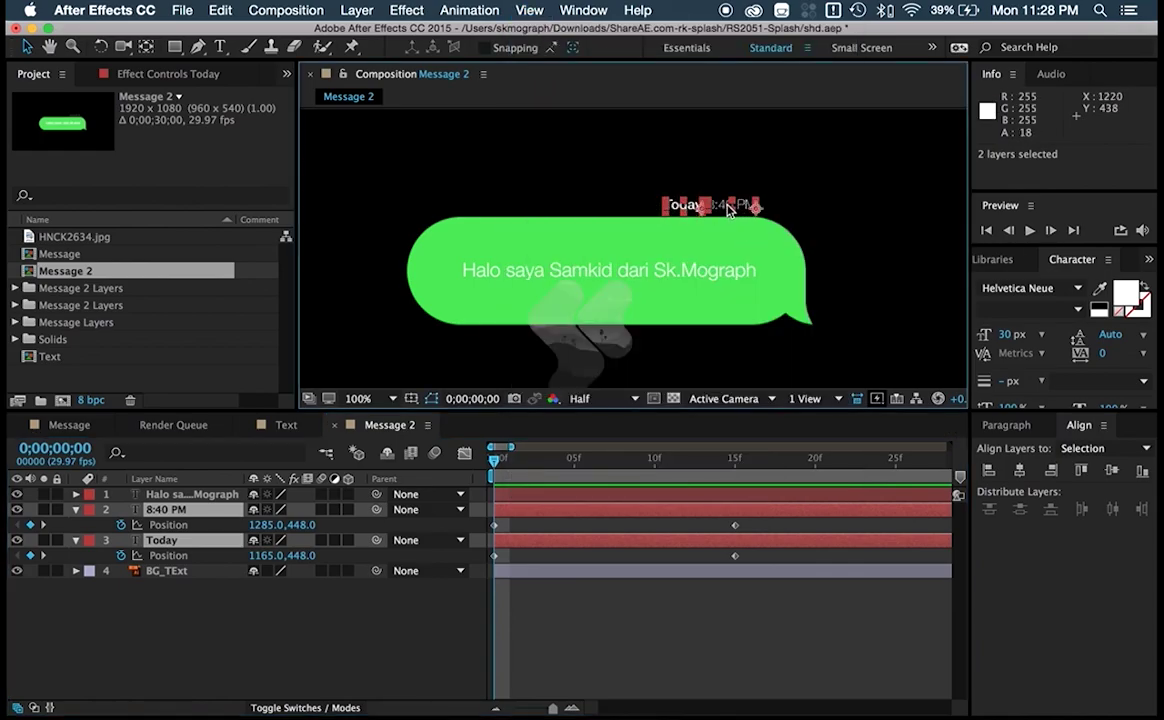
- At frame 0, move both timestamp texts left, 8:40 PM to 825, 448 and Today to 705, 448, and preview the slide
left_click_drag(699, 210, 427, 207)
left_click_drag(508, 207, 523, 207)
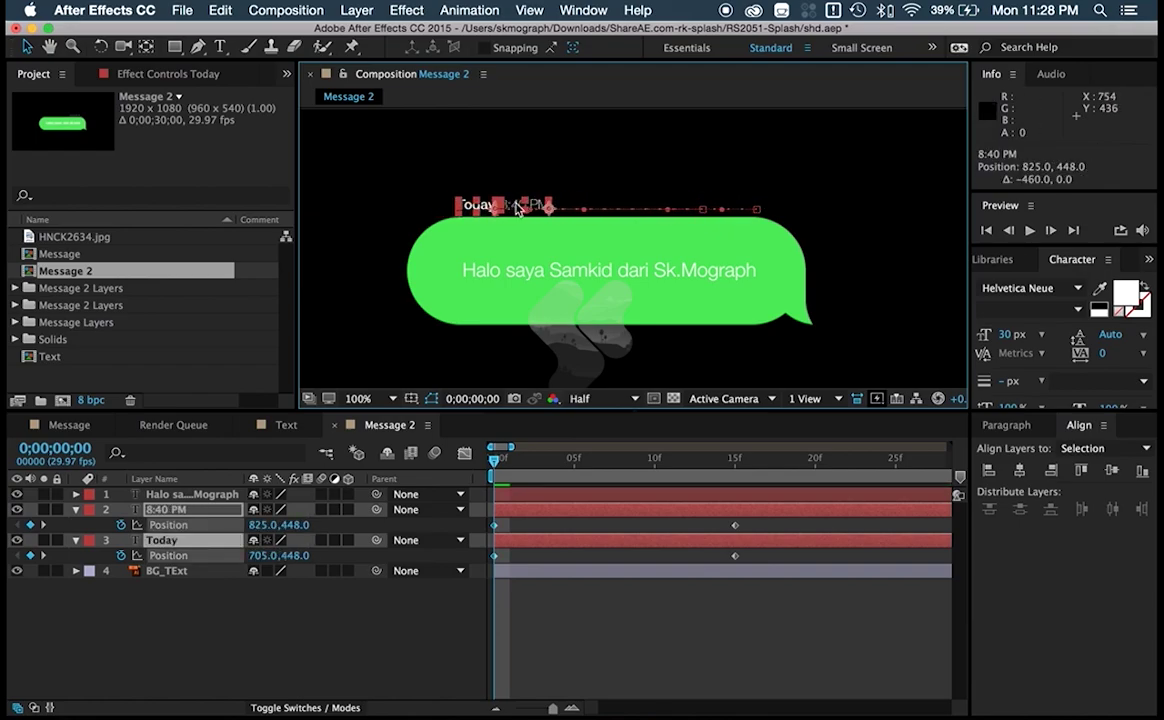
left_click(655, 616)
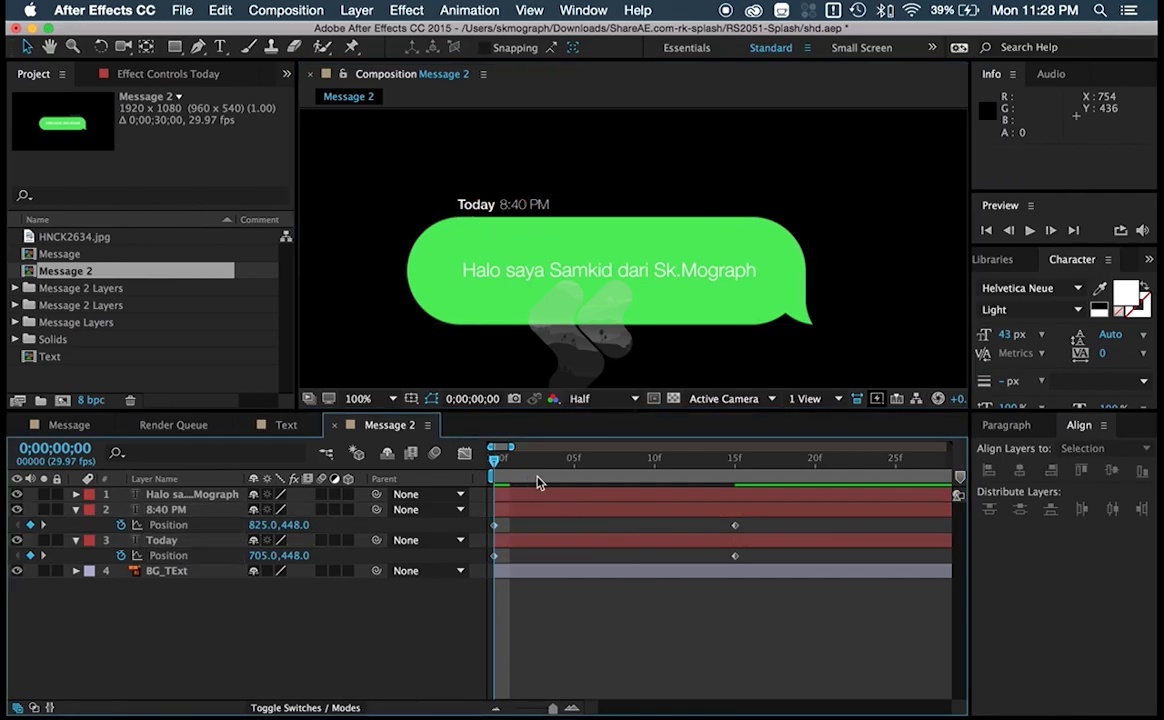
key("space")
key("space")
left_click_drag(676, 471, 492, 470)
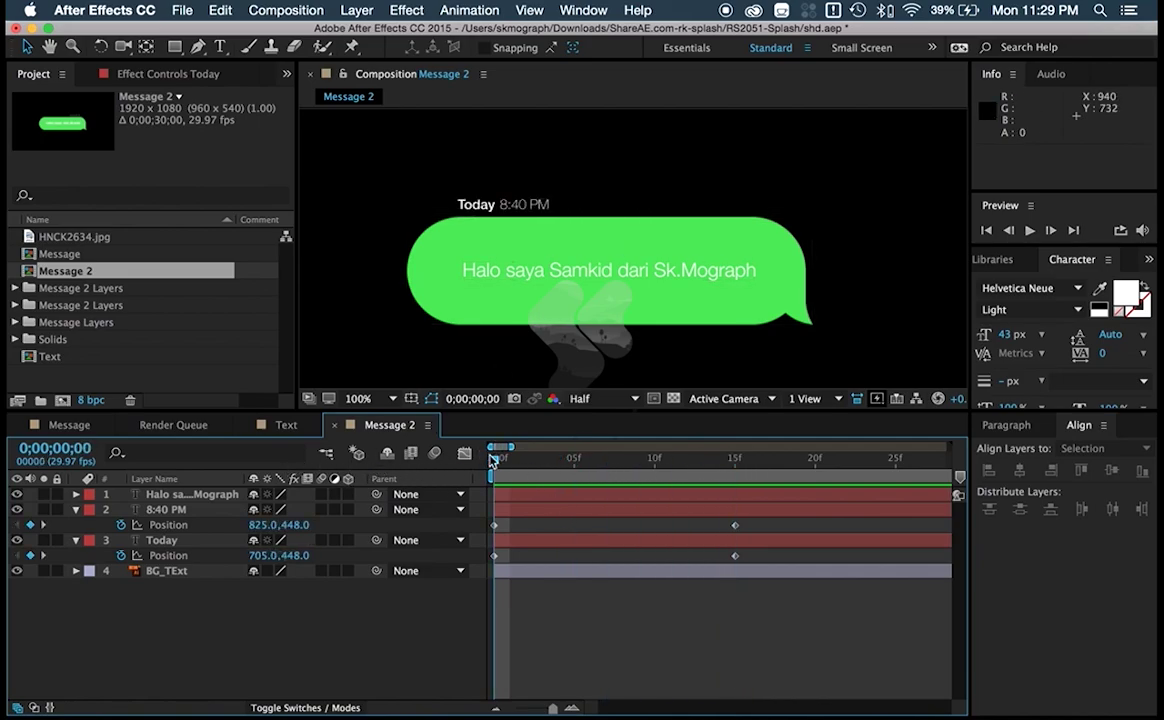
- Fade in the Today and 8:40 PM layers with Opacity keyframes of 0% at frame 0 and 100% at frame 5
left_click(526, 540)
left_click(522, 509, "shift")
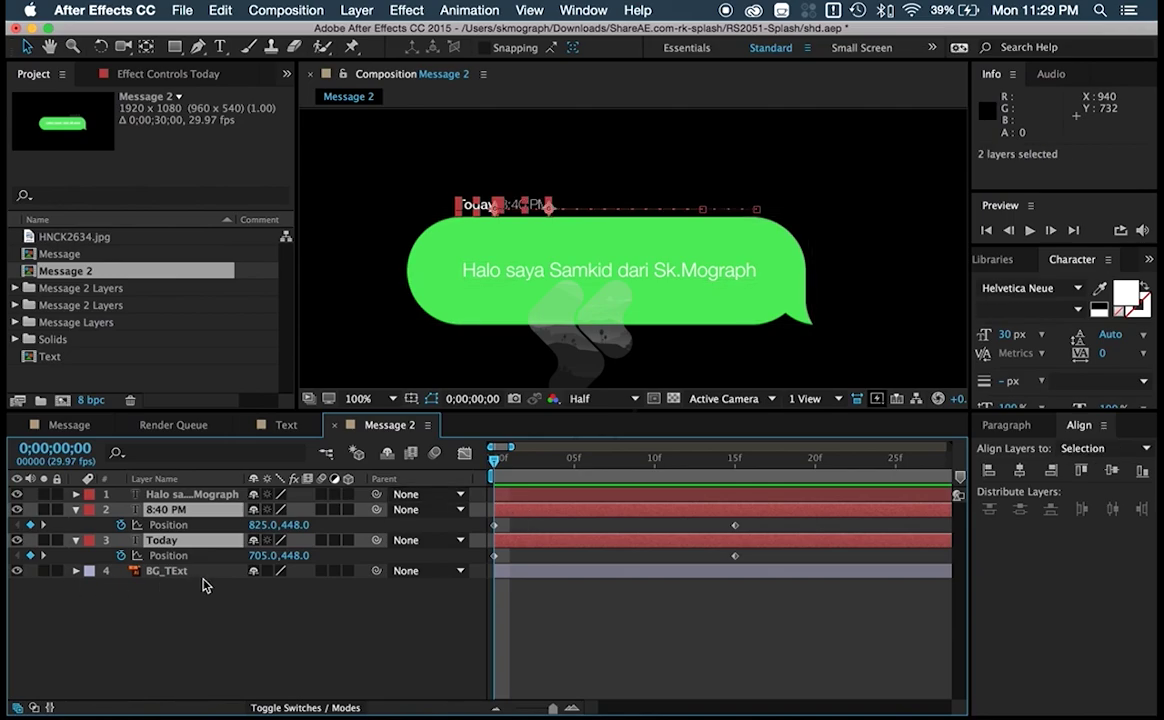
key("shift+t")
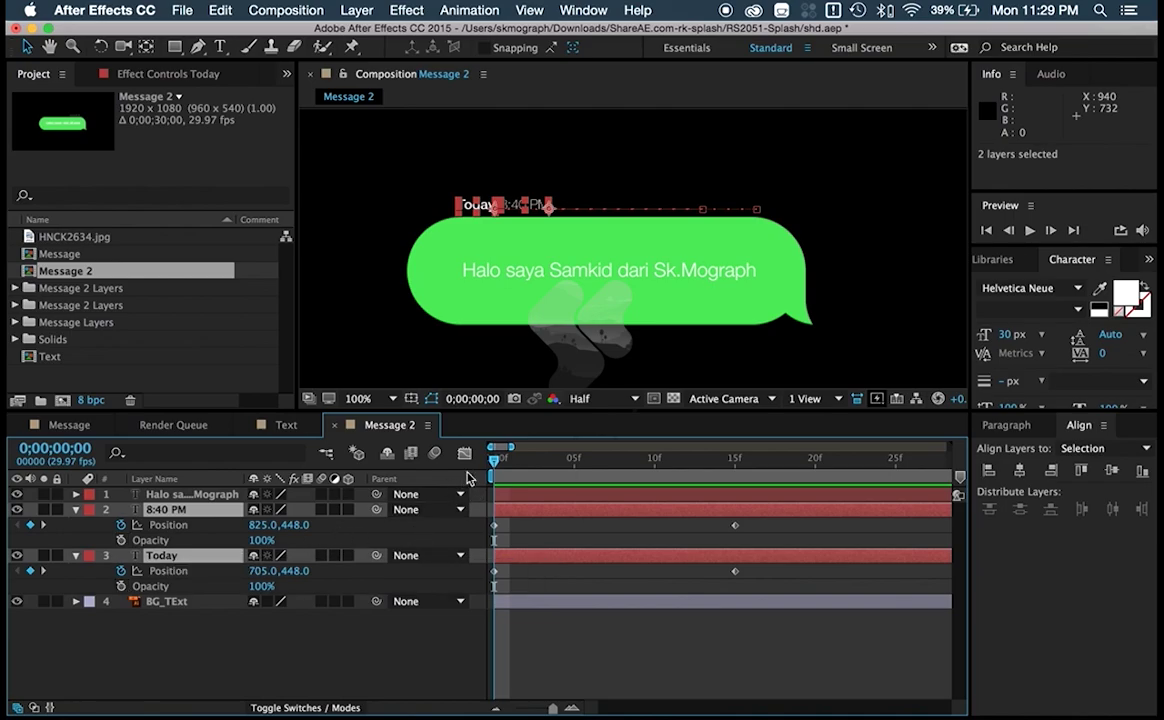
key("alt+shift+t")
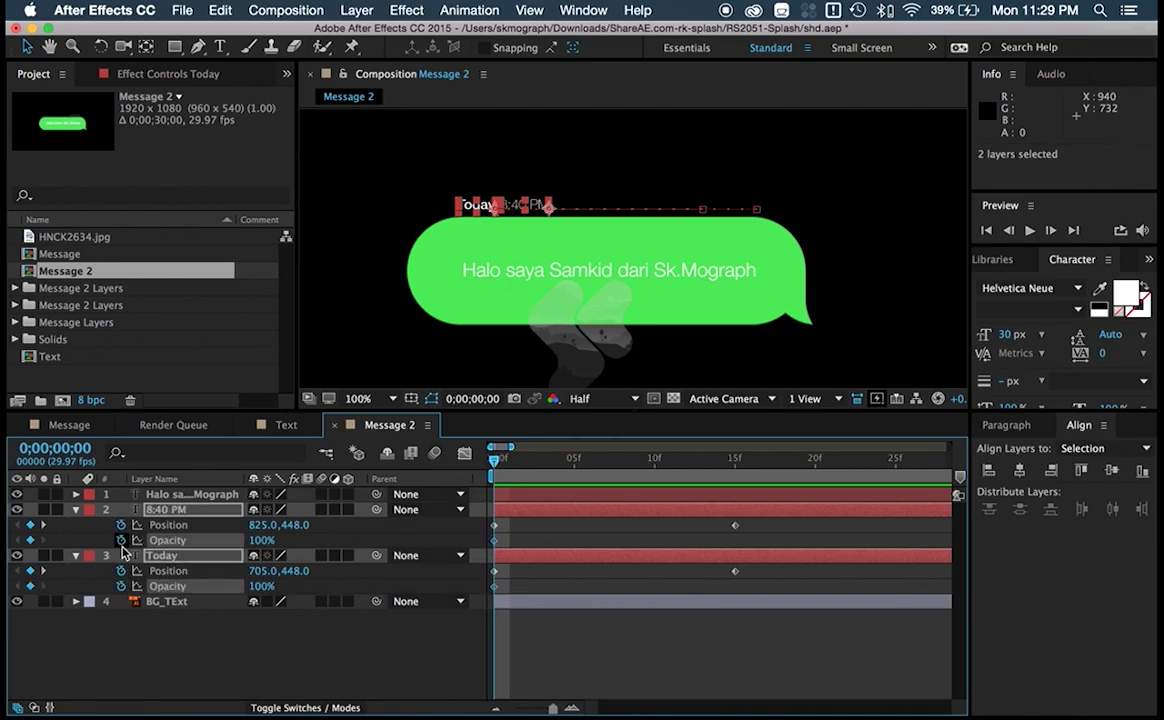
left_click(575, 461)
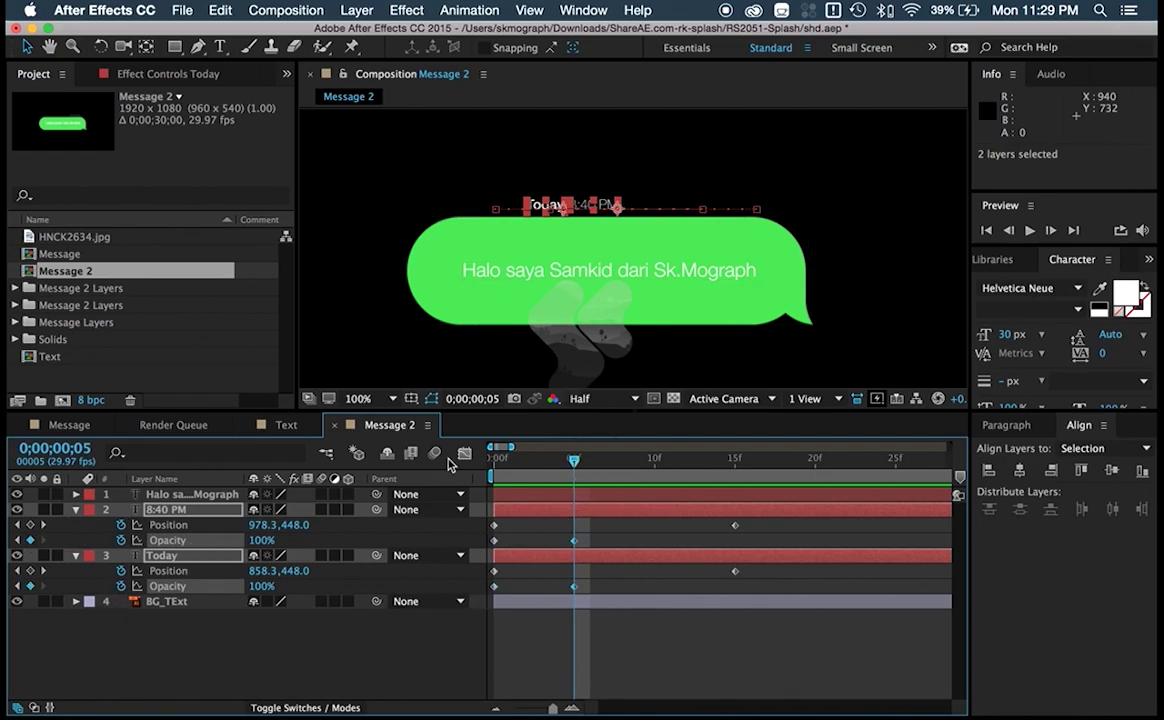
left_click(495, 461)
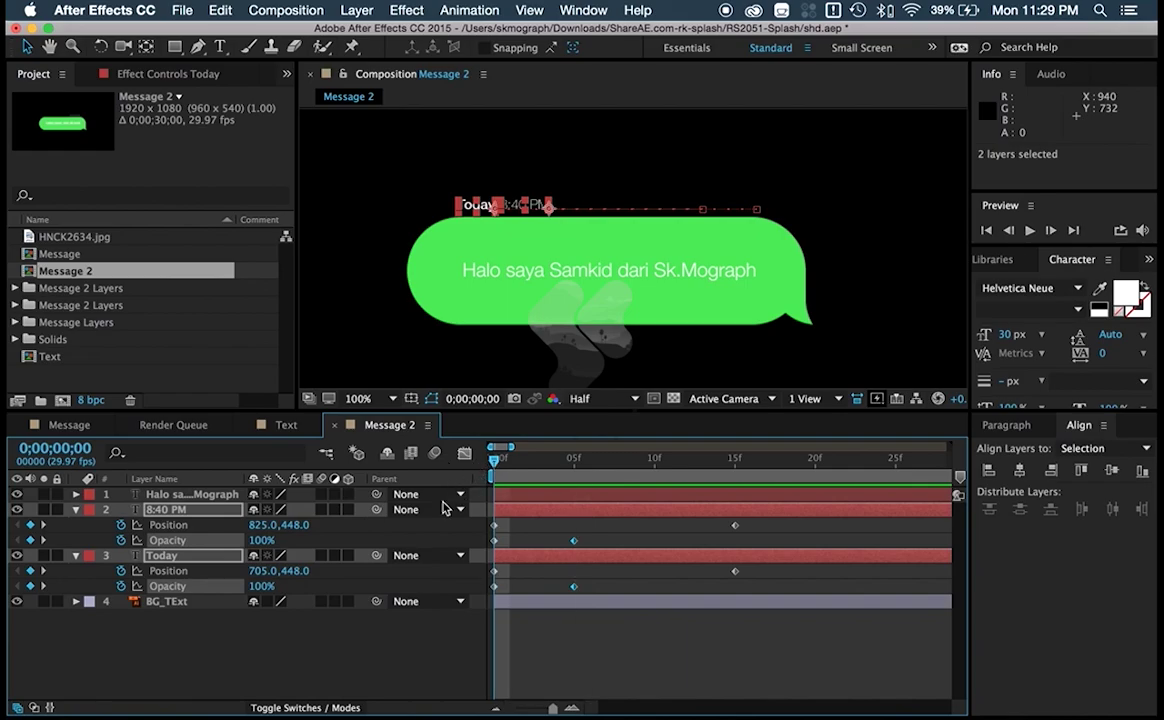
left_click(256, 540)
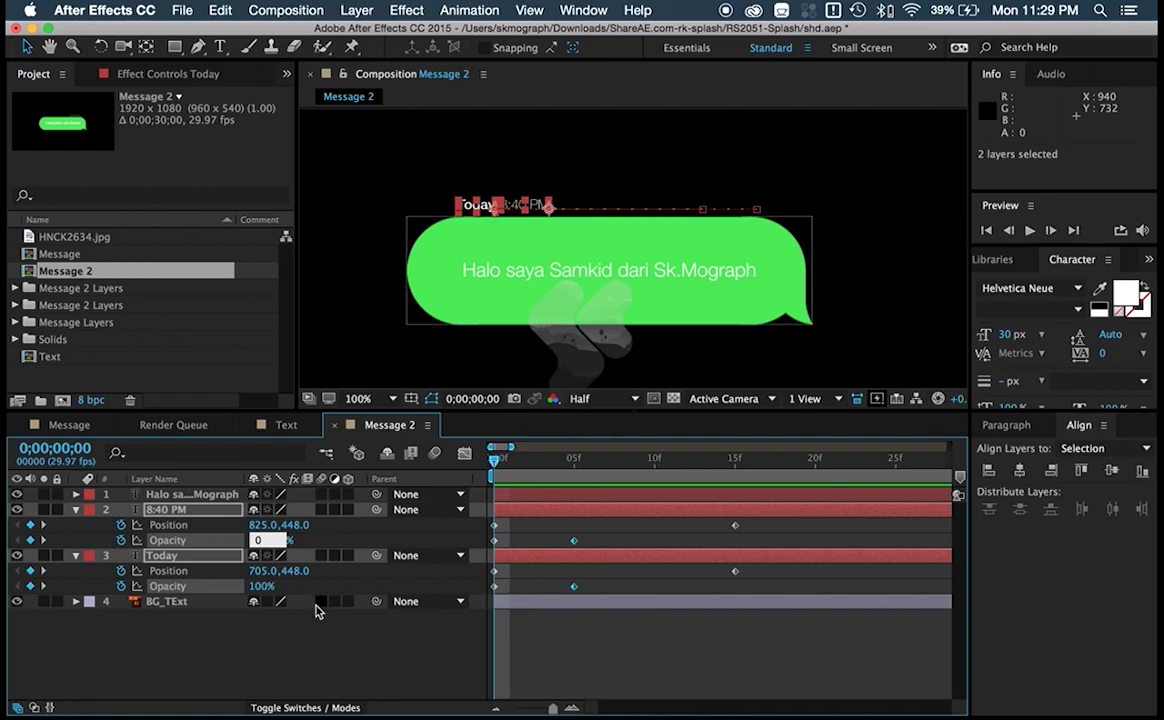
left_click(317, 645)
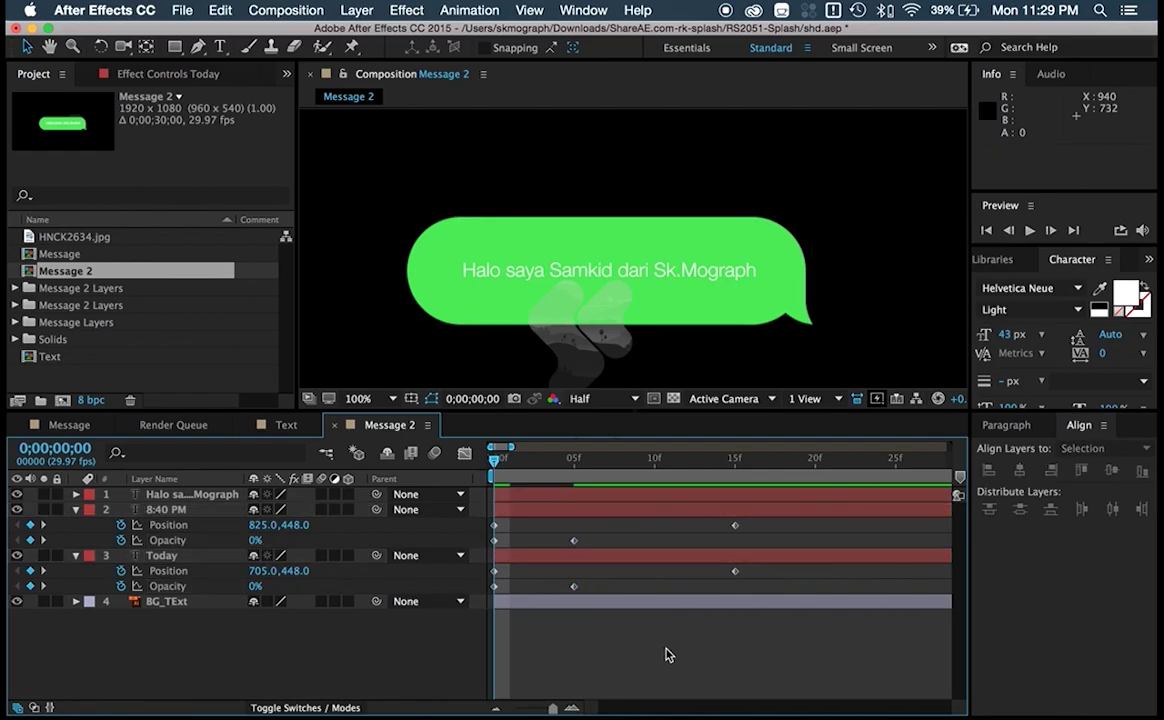
- Set the end of the Message 2 work area to frame 20 and preview the timestamp animation
key("space")
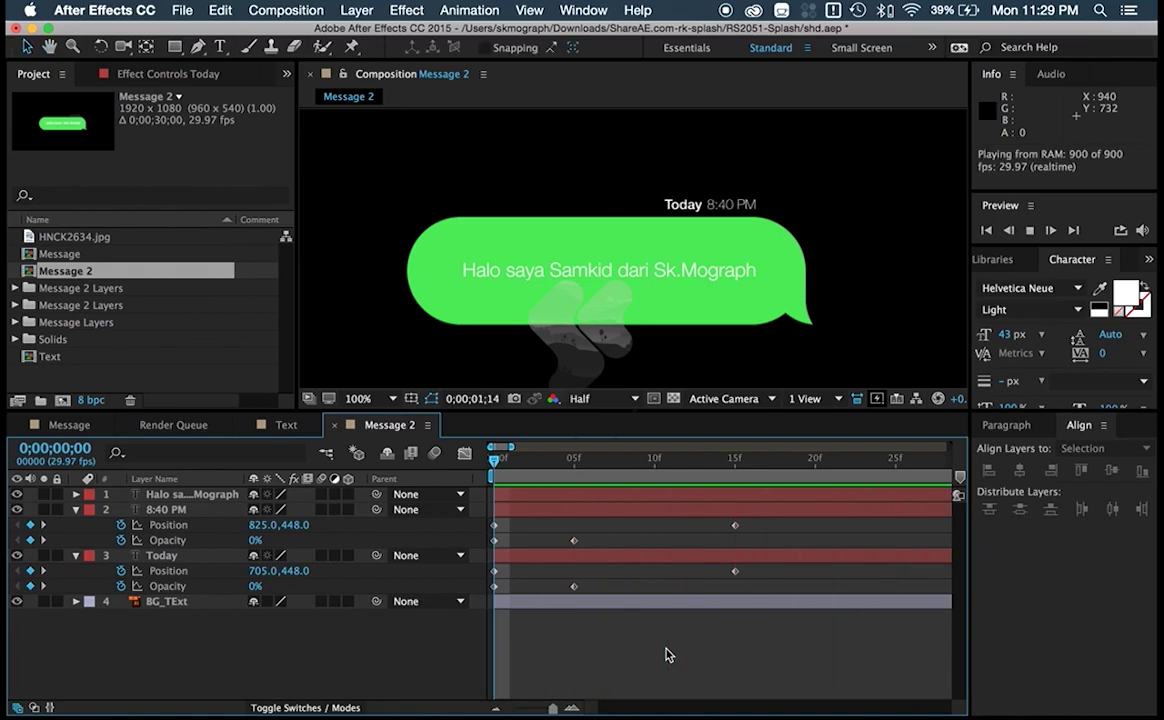
key("space")
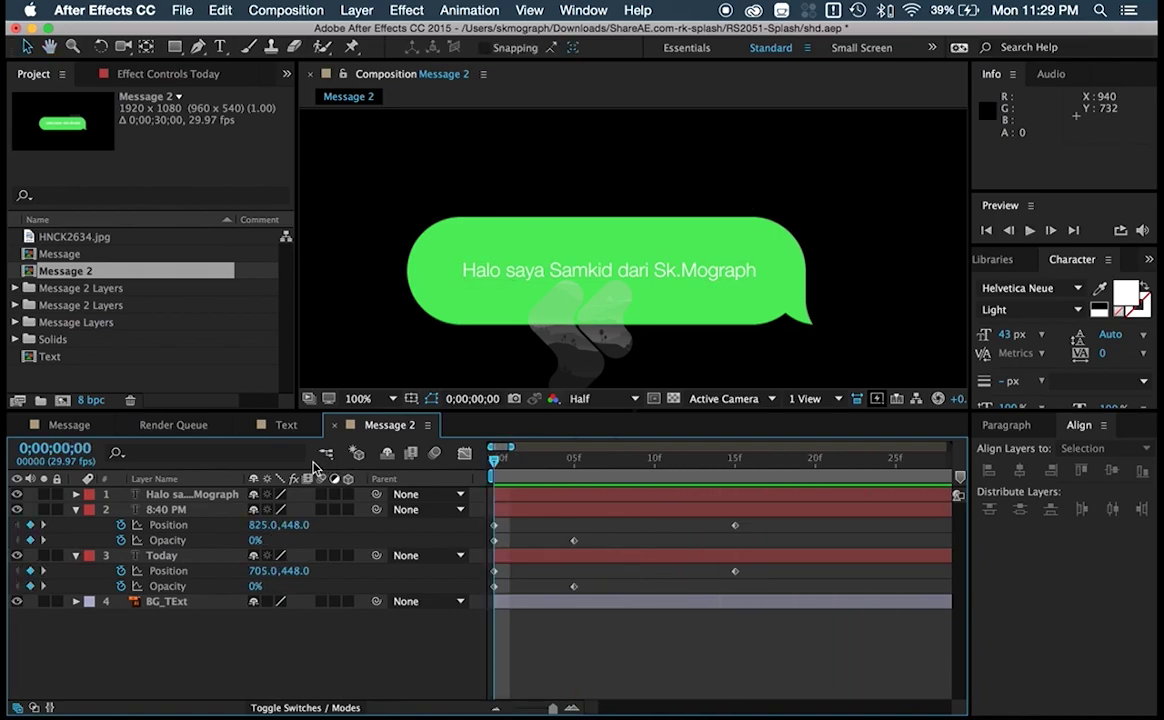
left_click(806, 470)
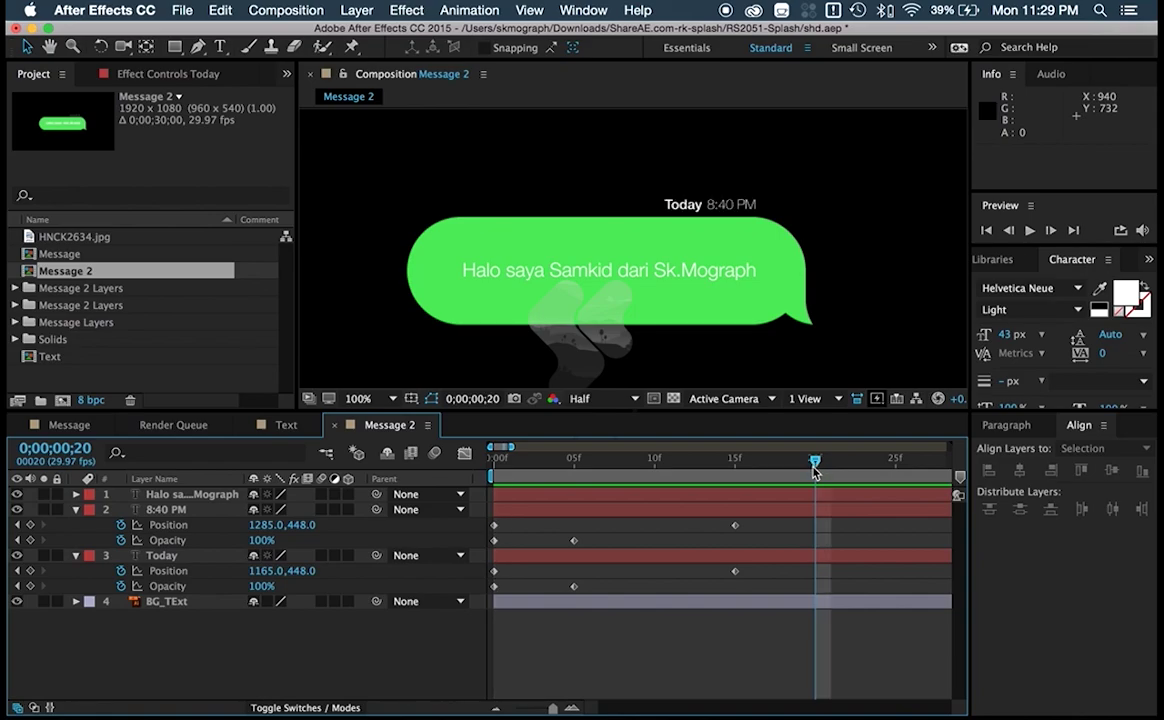
key("n")
key("space")
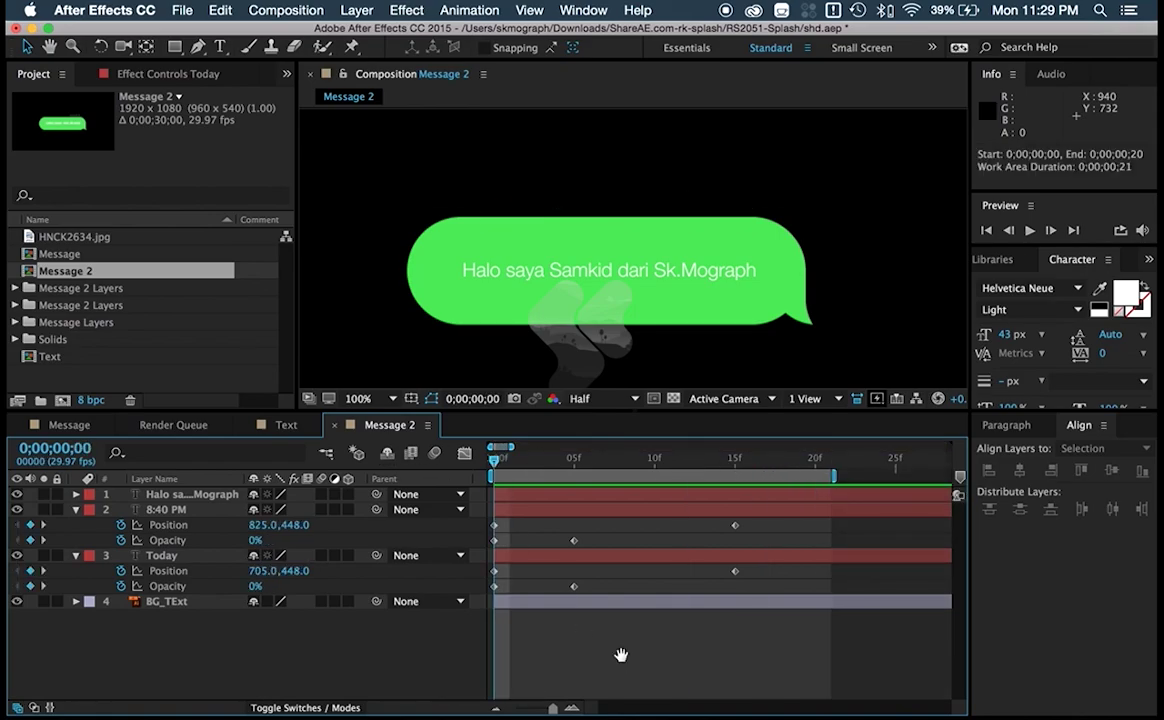
key("space")
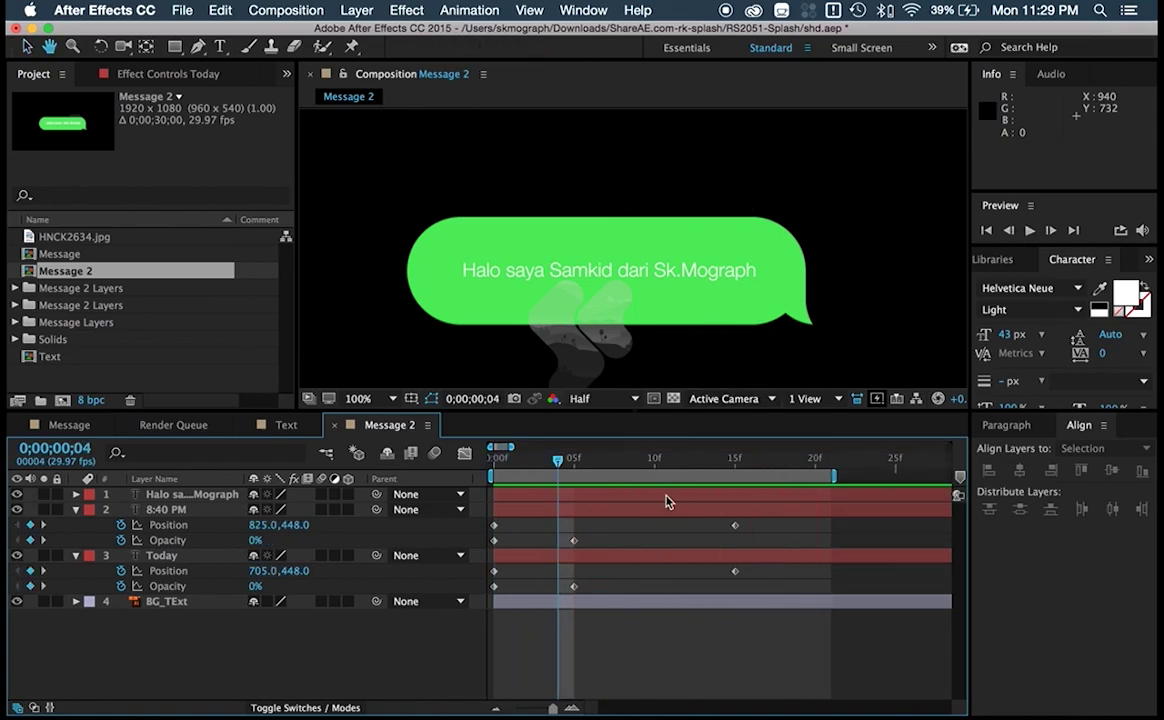
- Place the Today layer above 8:40 PM, delay it by two frames and return to frame 0
left_click(175, 509)
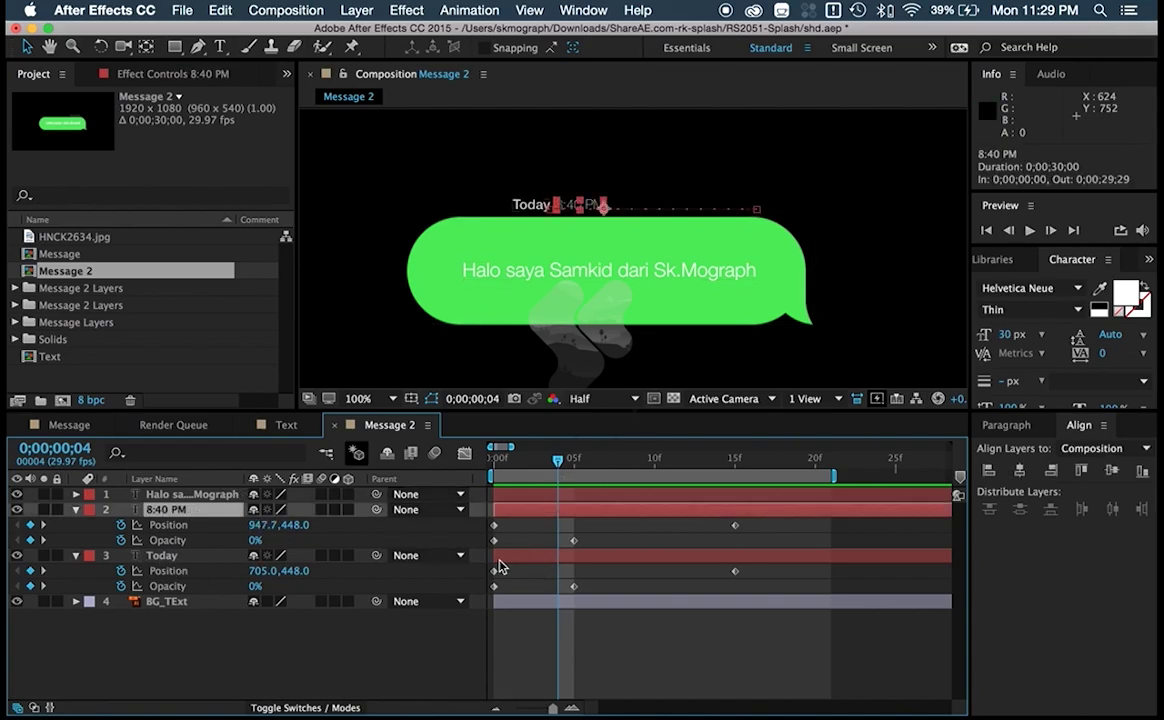
left_click_drag(163, 556, 177, 512)
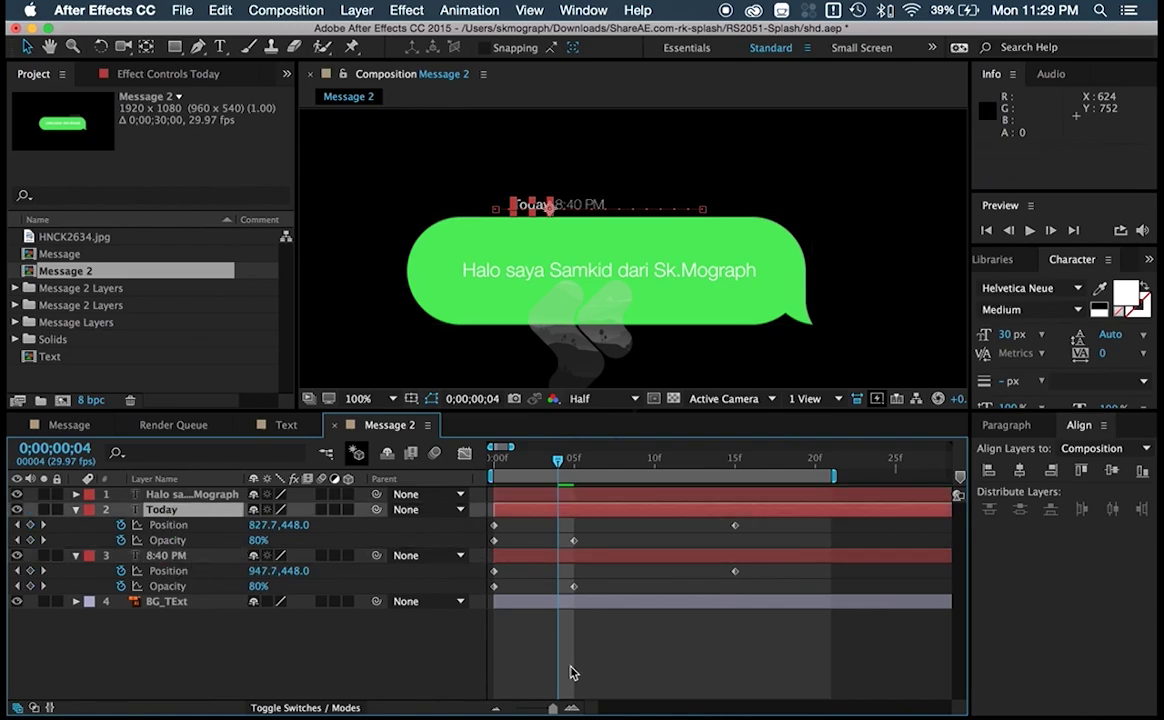
left_click_drag(561, 515, 593, 514)
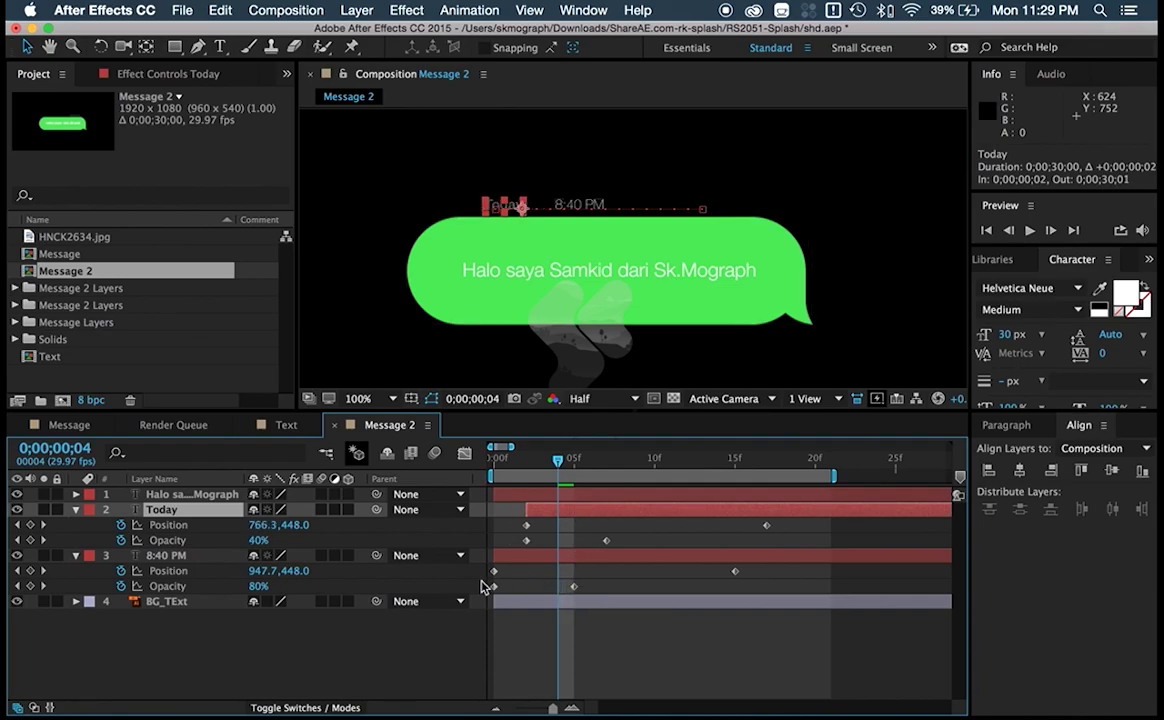
left_click(571, 617)
left_click_drag(553, 460, 495, 460)
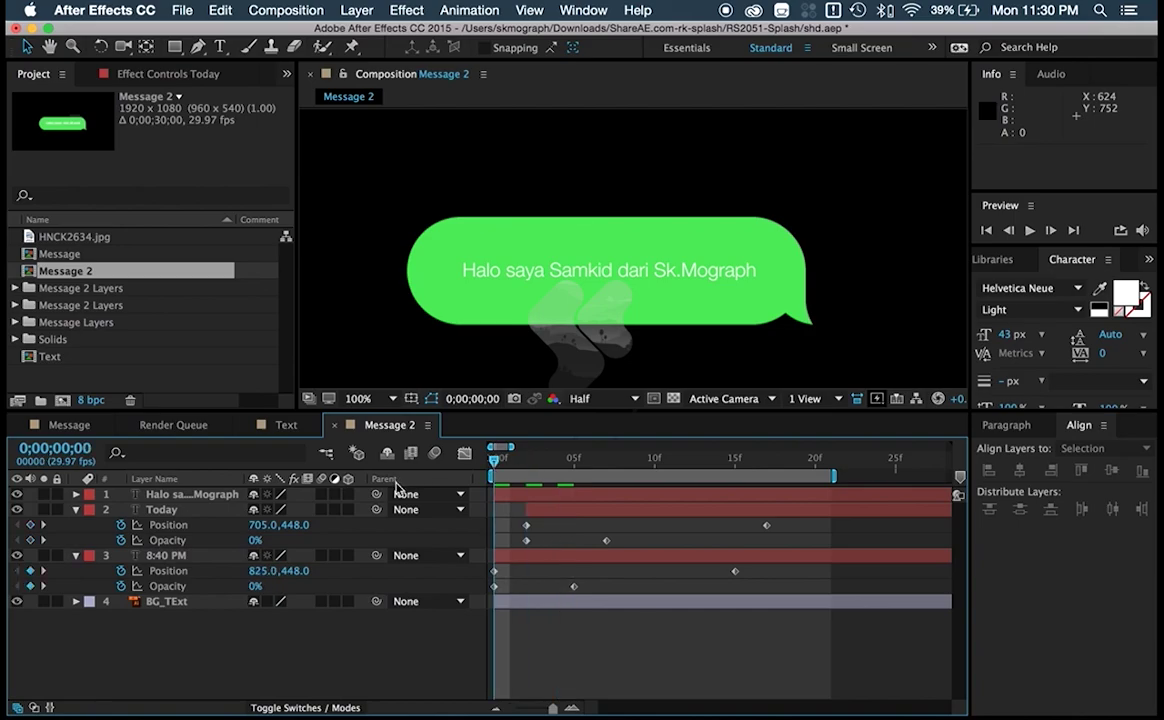
- Preview the timestamp animation and collapse the keyframed properties of all layers in Message 2
key("space")
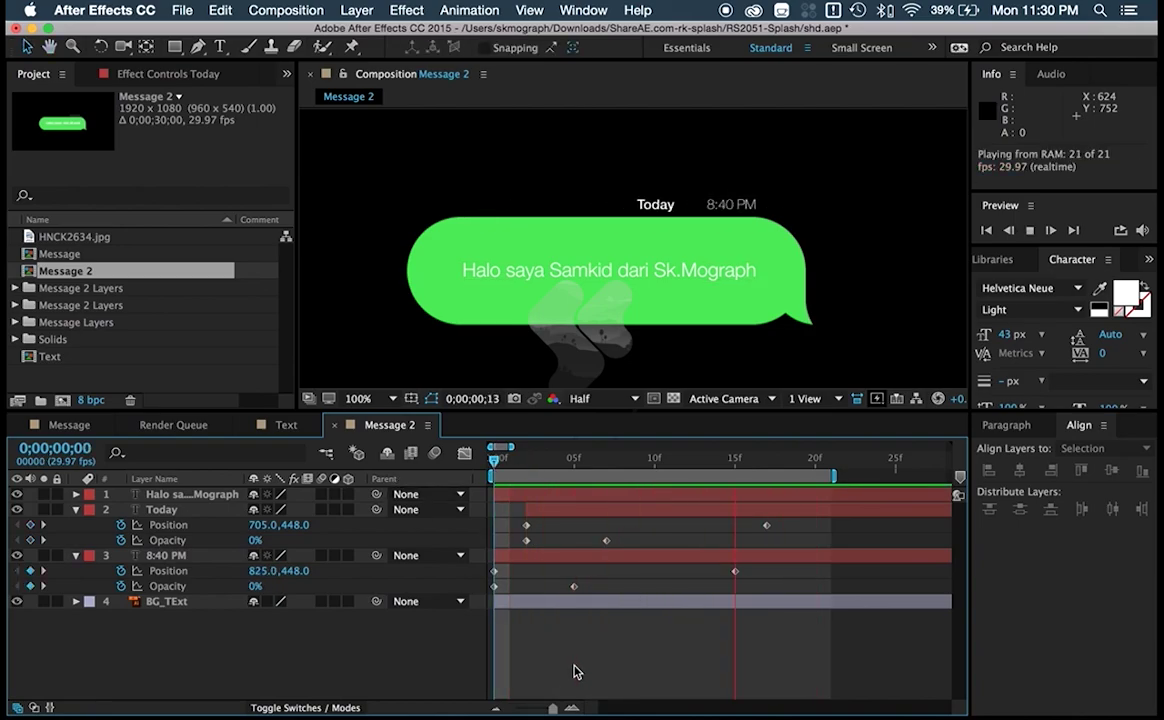
key("space")
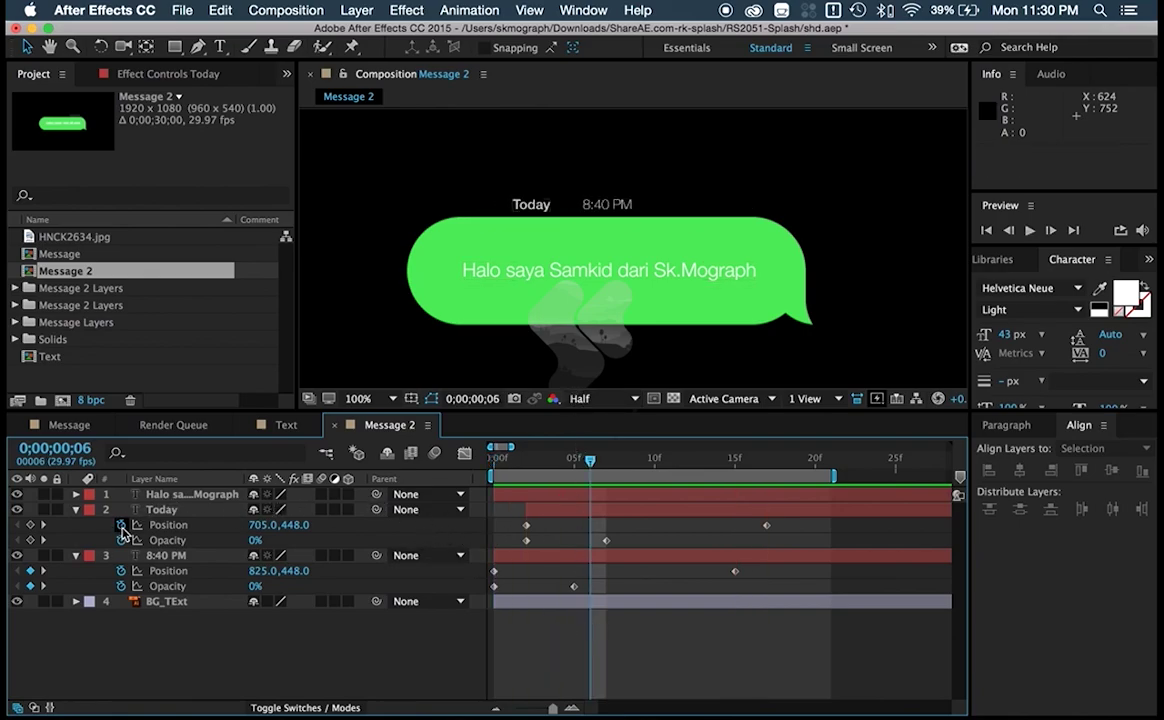
key("super+a")
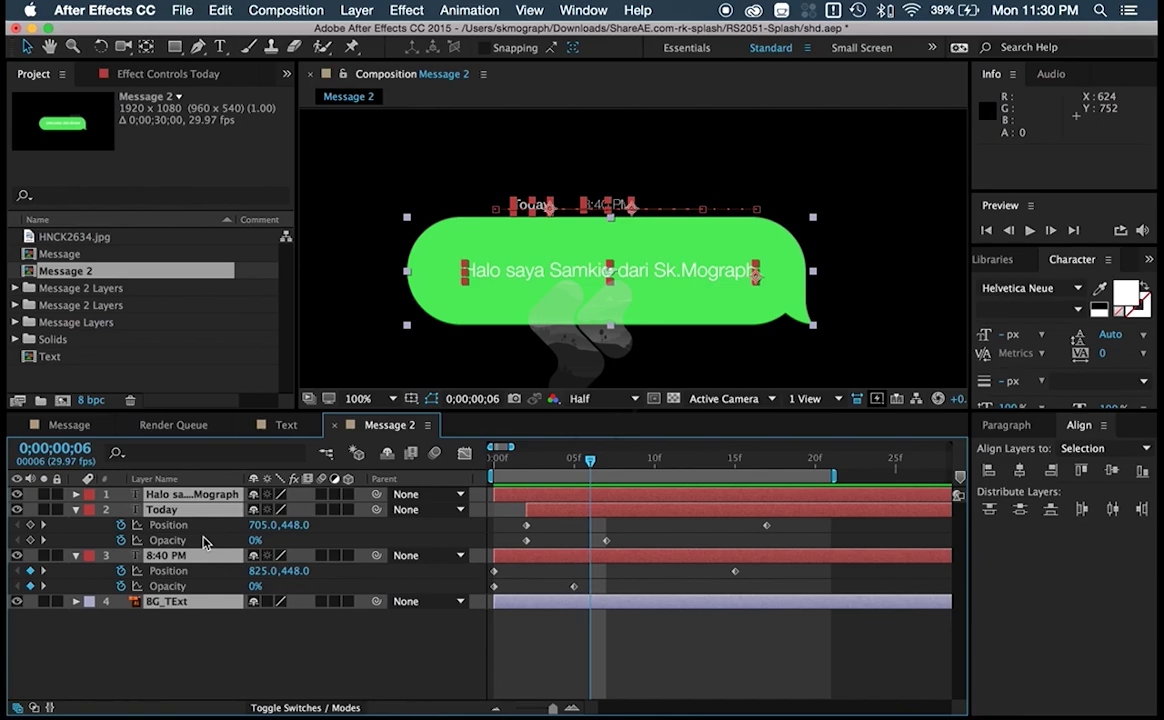
key("u")
key("u")
key("u")
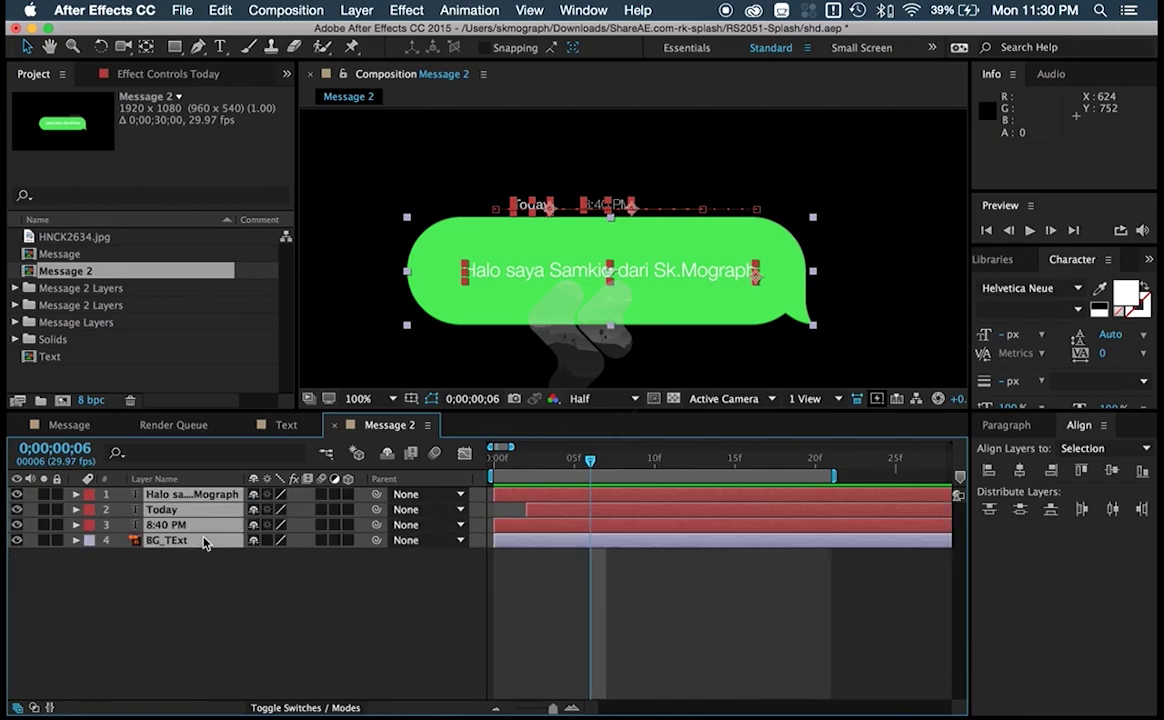
left_click(240, 562)
- Parent the message text, Today and 8:40 PM layers to BG_TExt and return to frame 0
left_click(155, 494)
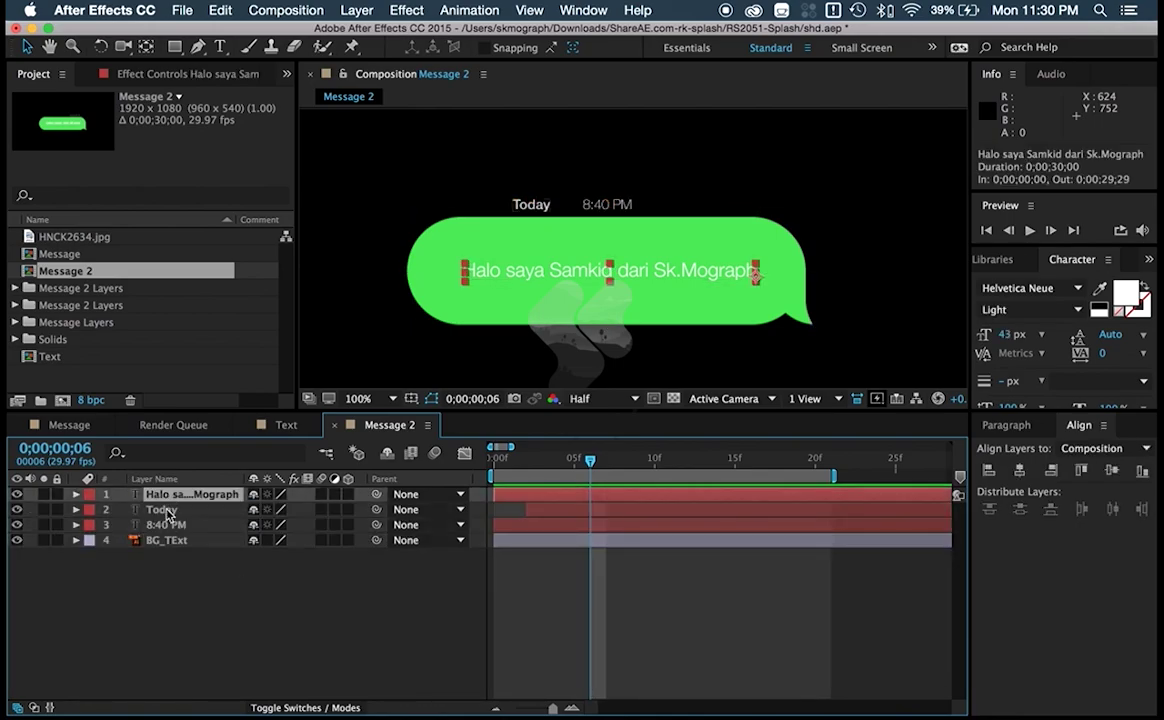
left_click(163, 510, "shift")
left_click(165, 525, "shift")
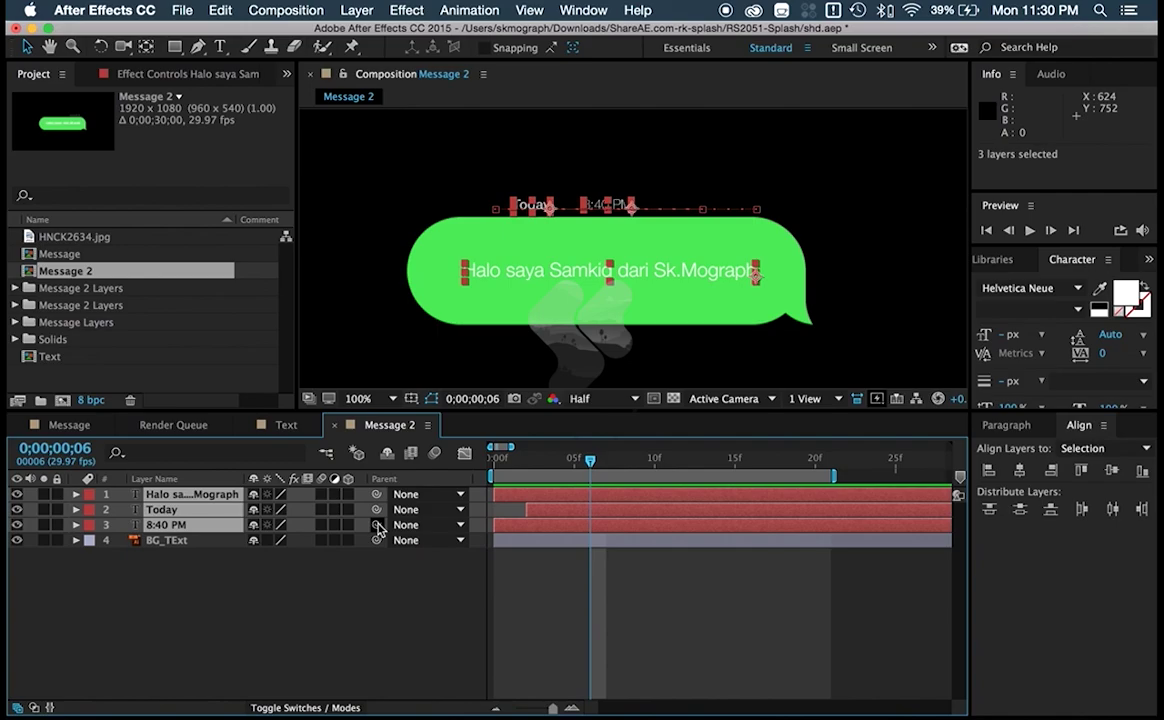
left_click_drag(377, 525, 171, 546)
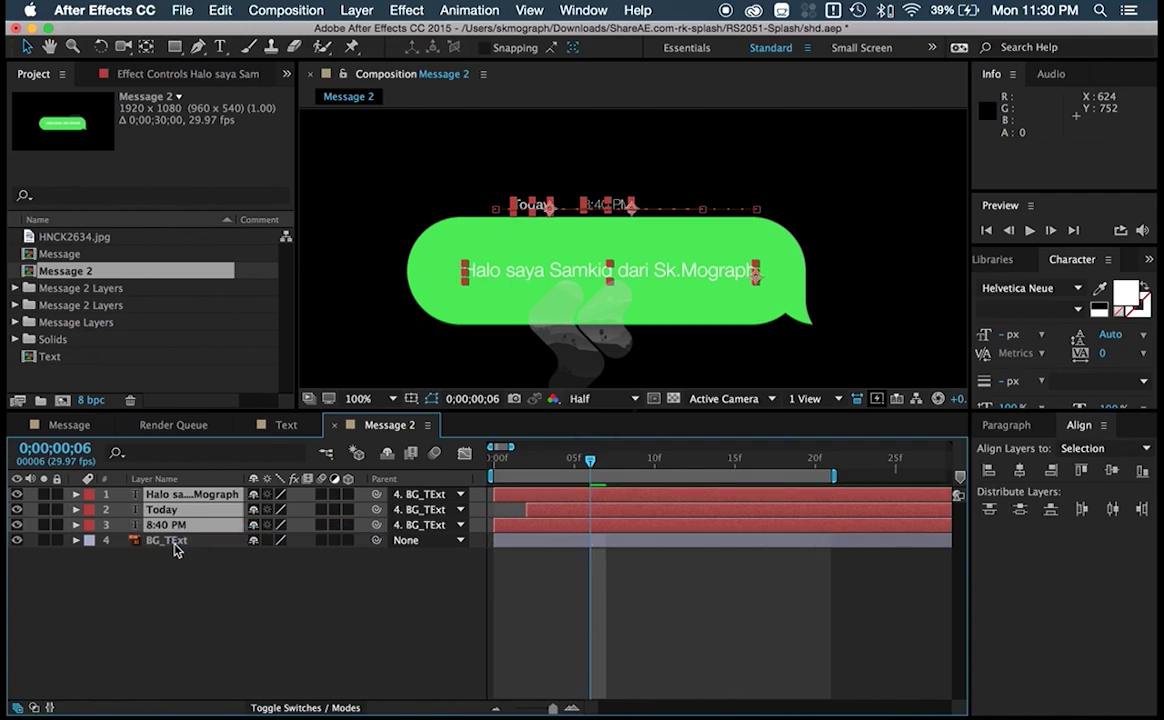
left_click(325, 618)
left_click_drag(545, 460, 495, 466)
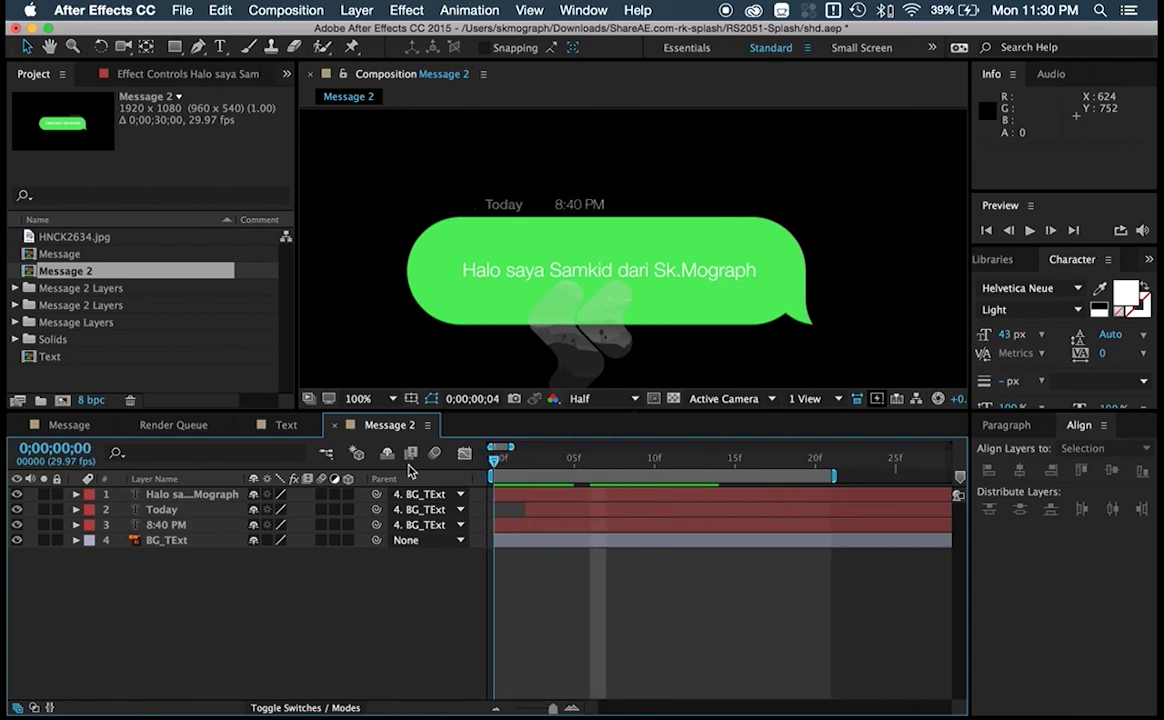
- Move the anchor point of BG_TExt to the tip of the bubble's tail
left_click(168, 546)
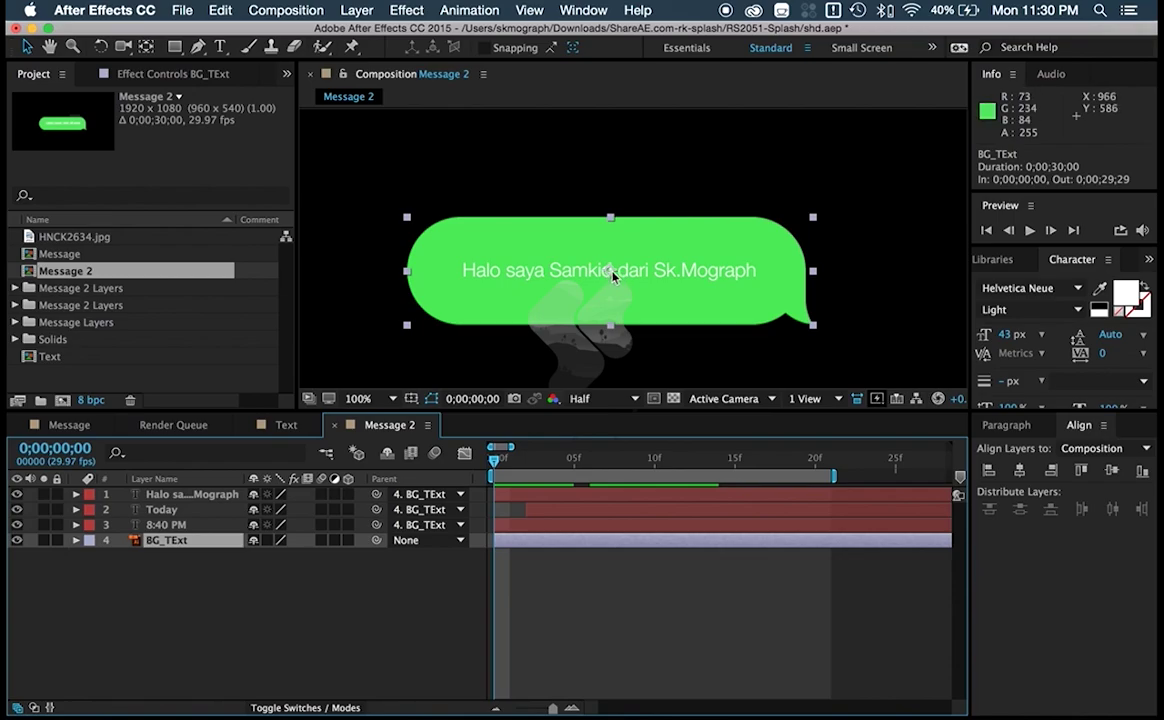
left_click(147, 48)
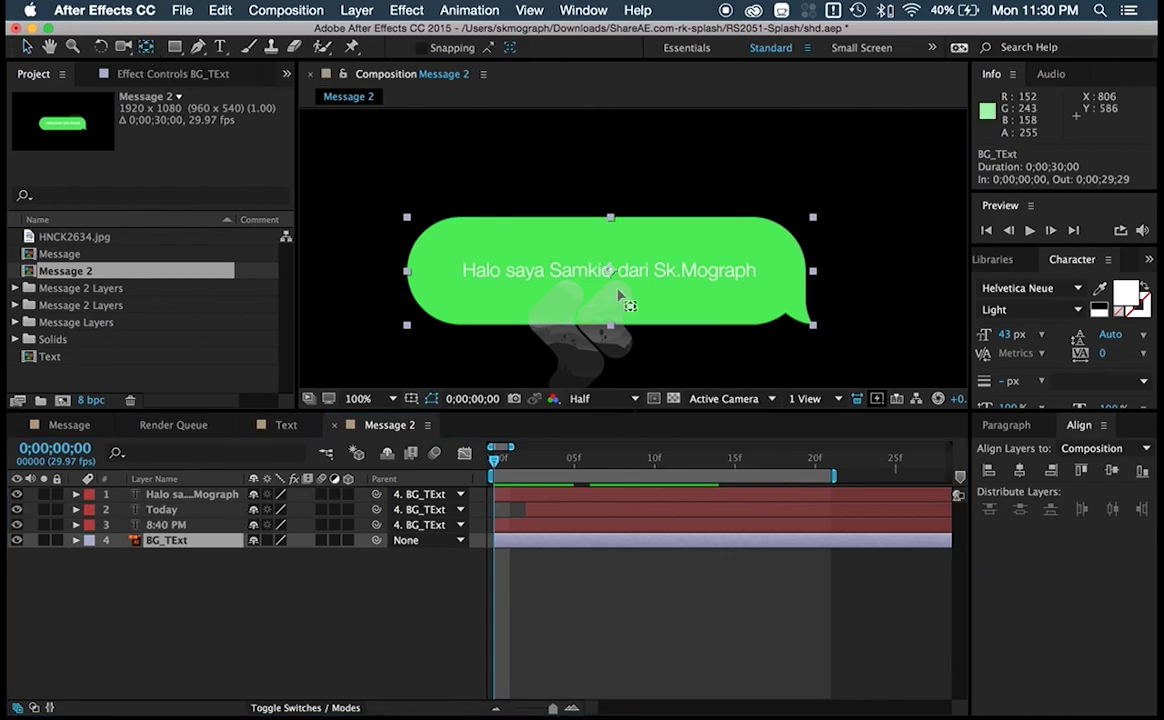
left_click_drag(610, 272, 813, 326)
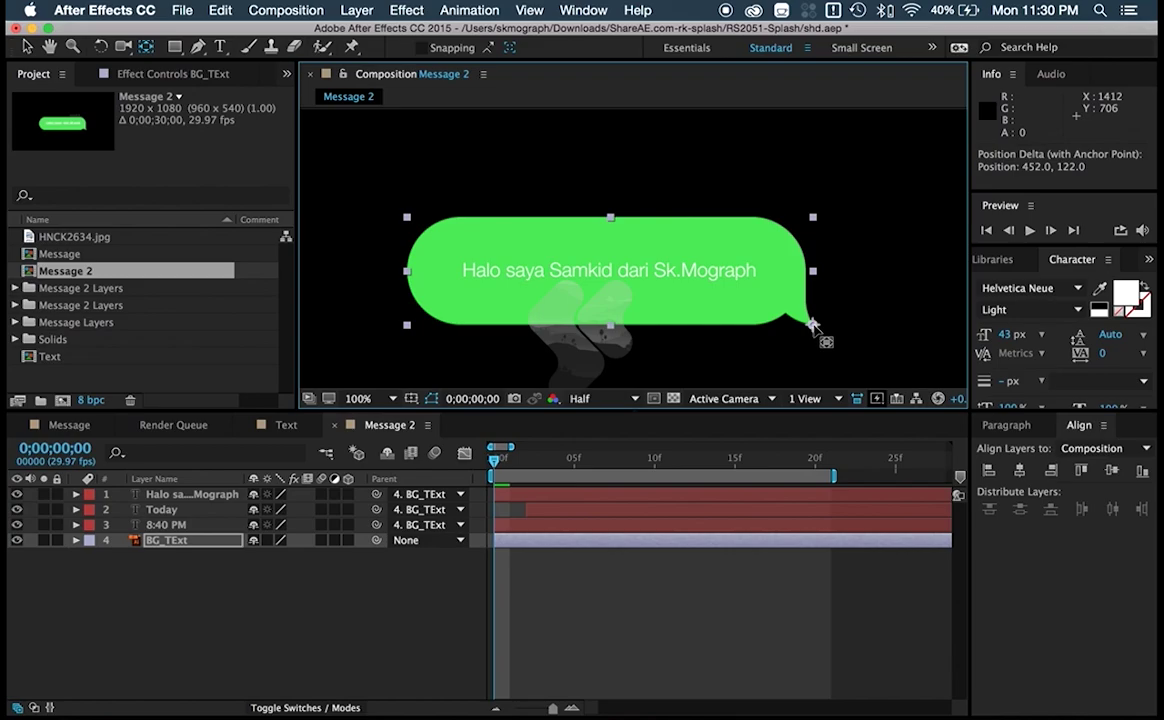
- Add Position keyframes to BG_TExt at frames 0 and 15, and return to frame 0
left_click(208, 542)
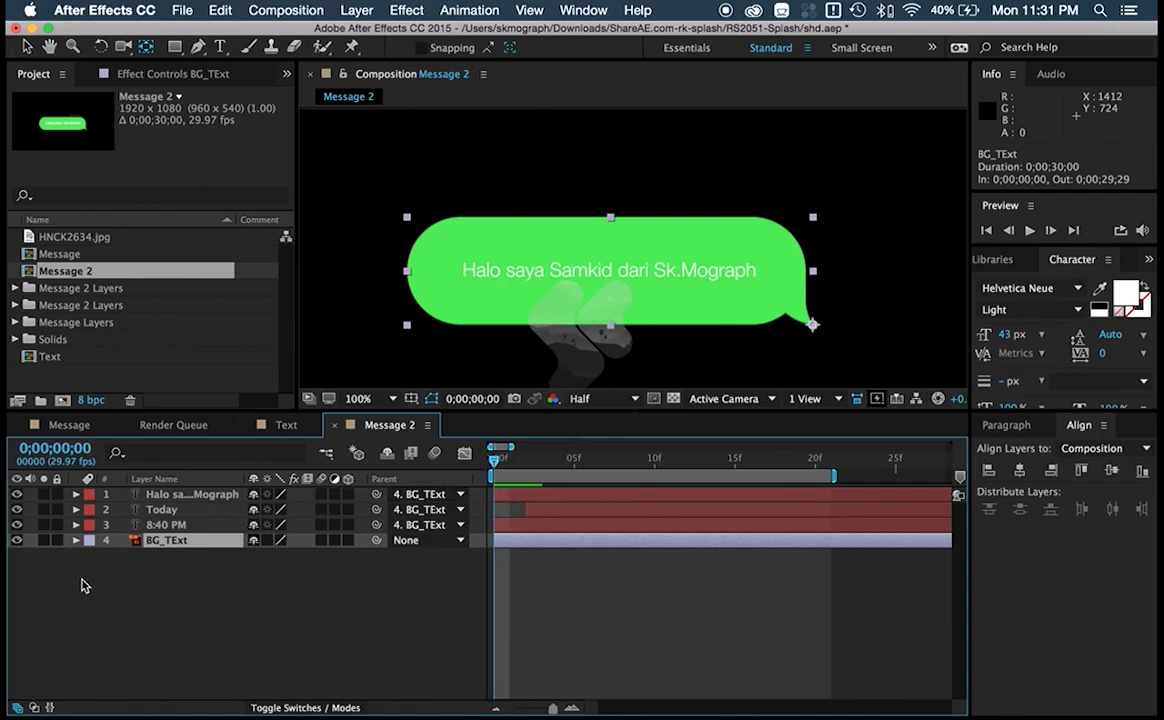
key("p")
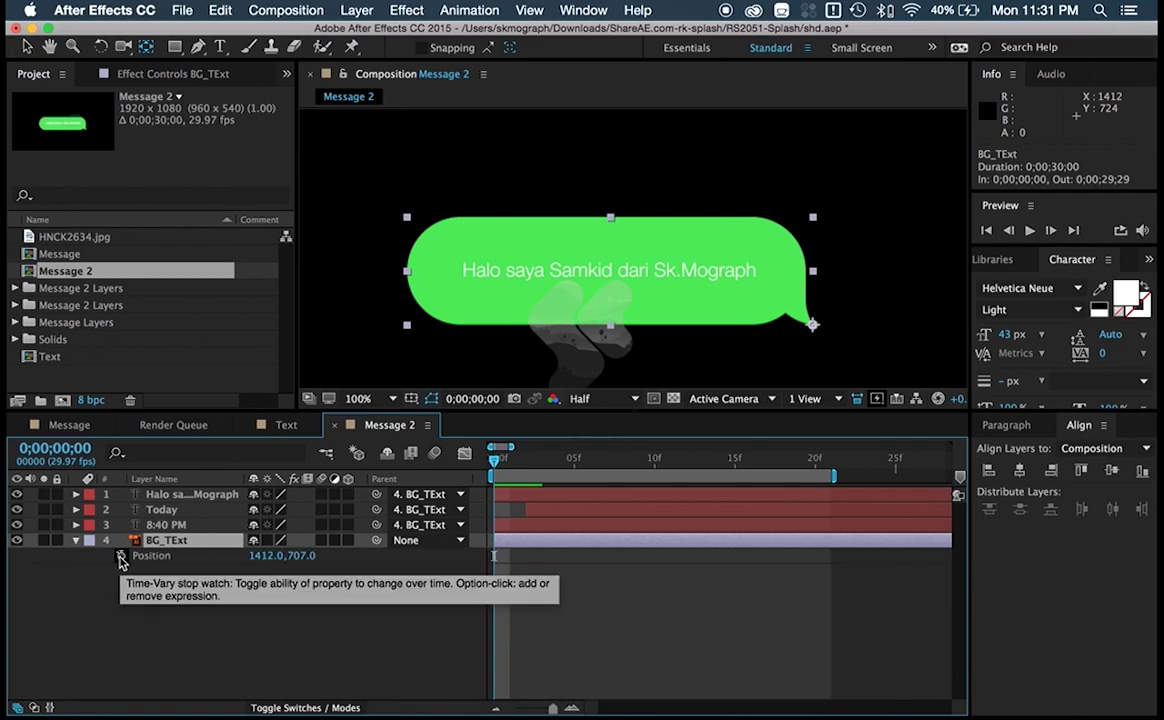
left_click(120, 555)
left_click_drag(508, 468, 735, 463)
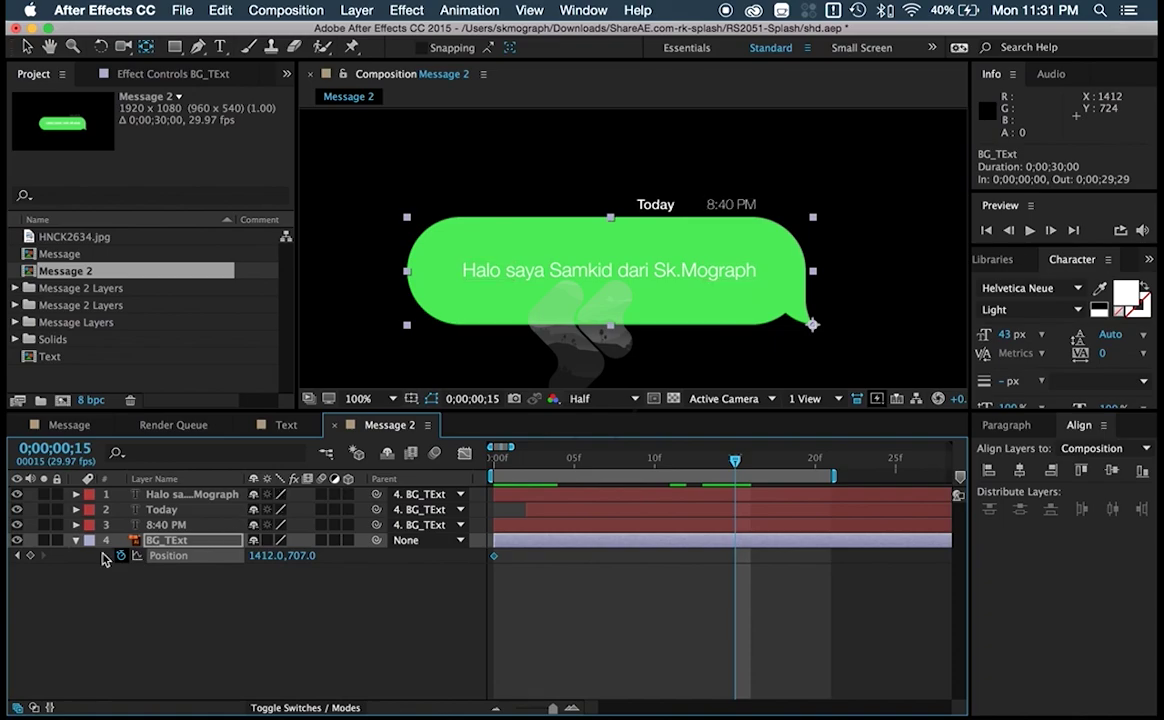
left_click(28, 555)
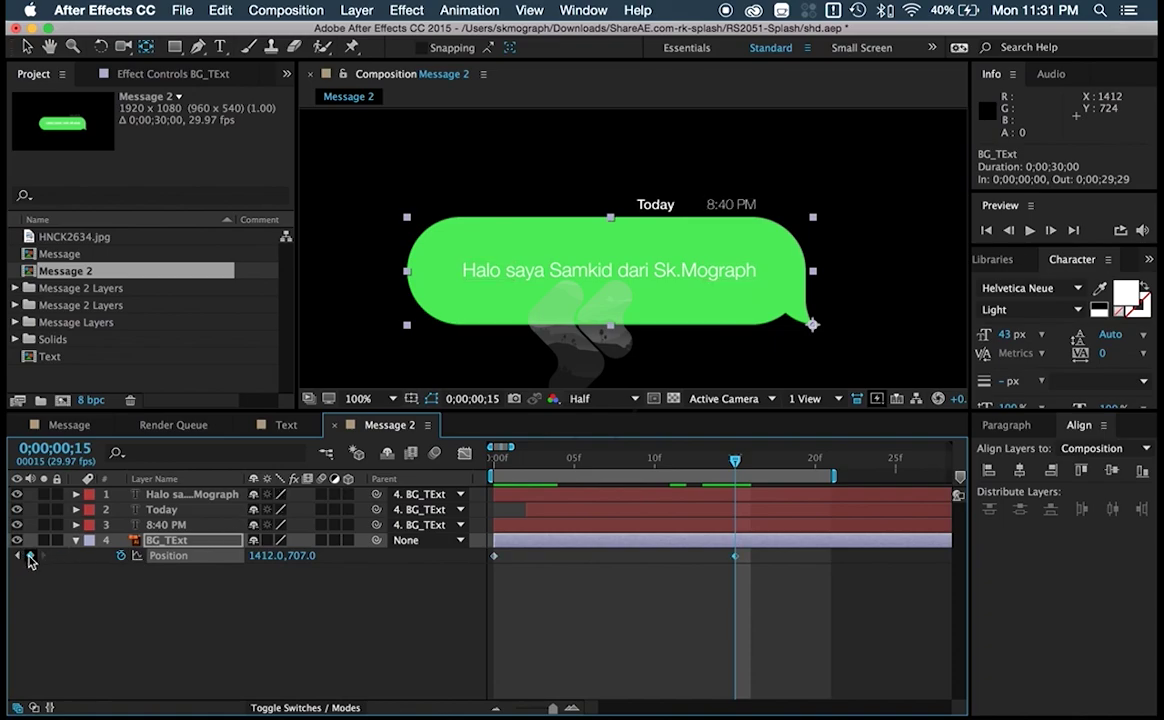
left_click(701, 655)
left_click_drag(735, 461, 494, 461)
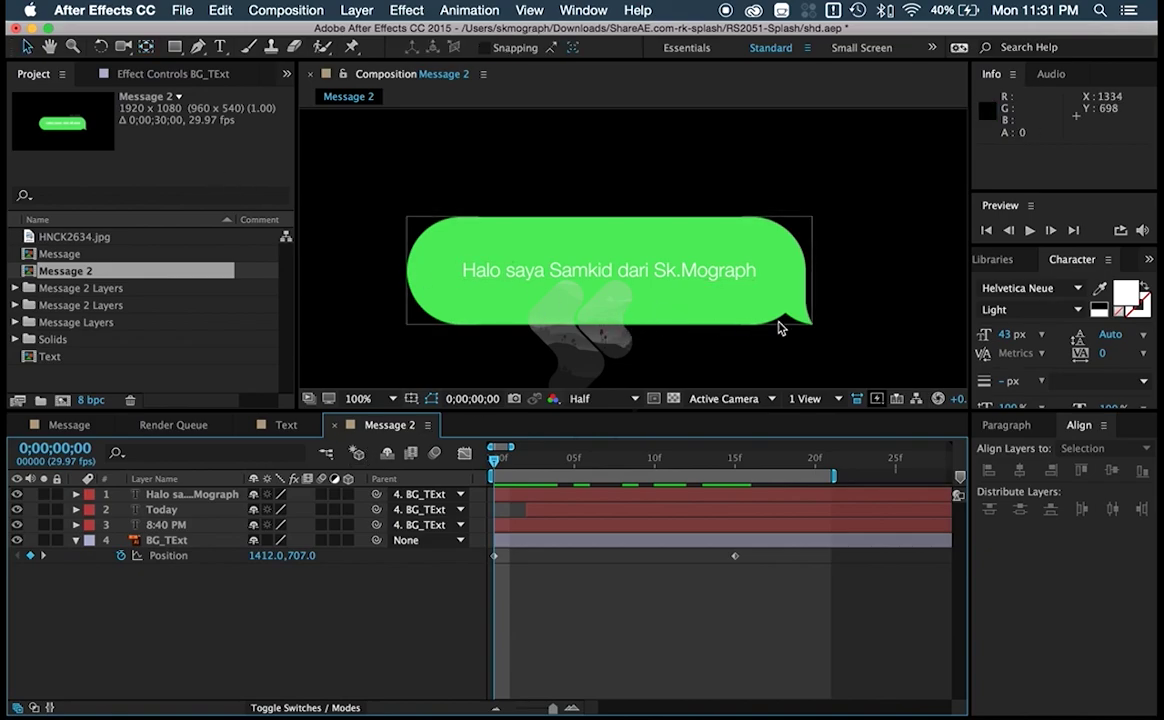
- Show the rulers and place a horizontal guide at 704 along the bubble's lower edge
left_click_drag(759, 298, 768, 207)
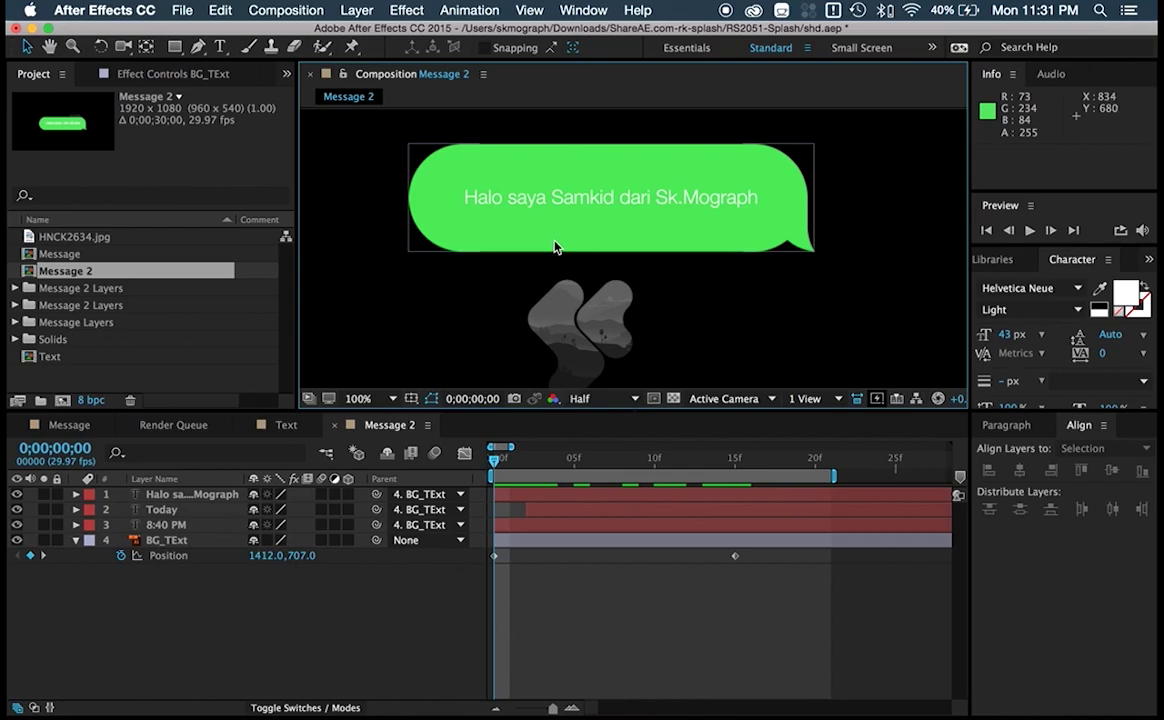
key("super+r")
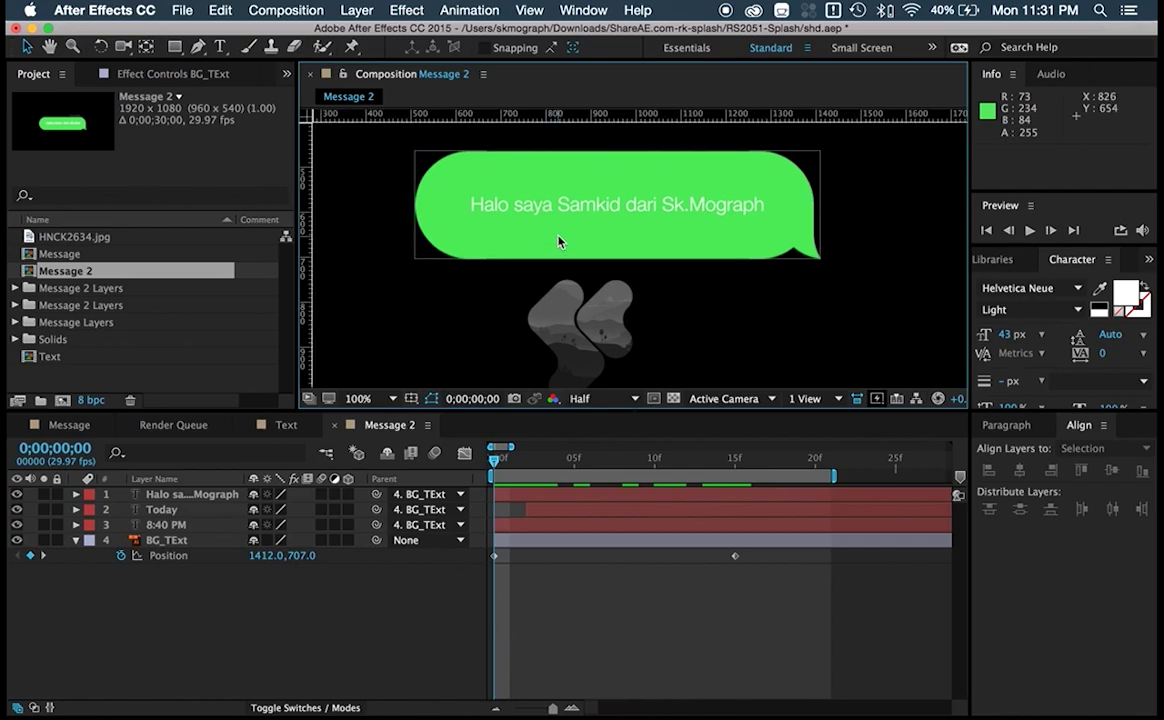
left_click_drag(508, 112, 560, 260)
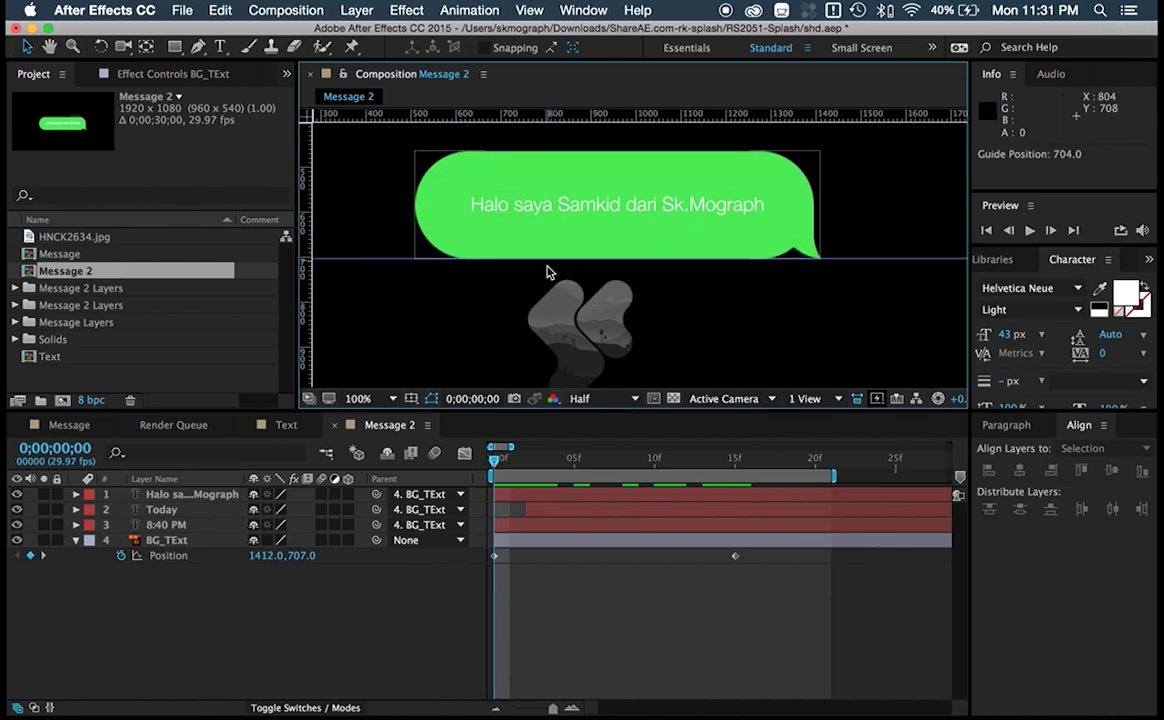
- At frame 0, move the BG_TExt bubble below the guide to 1418, 949 and preview the rise
left_click(600, 250)
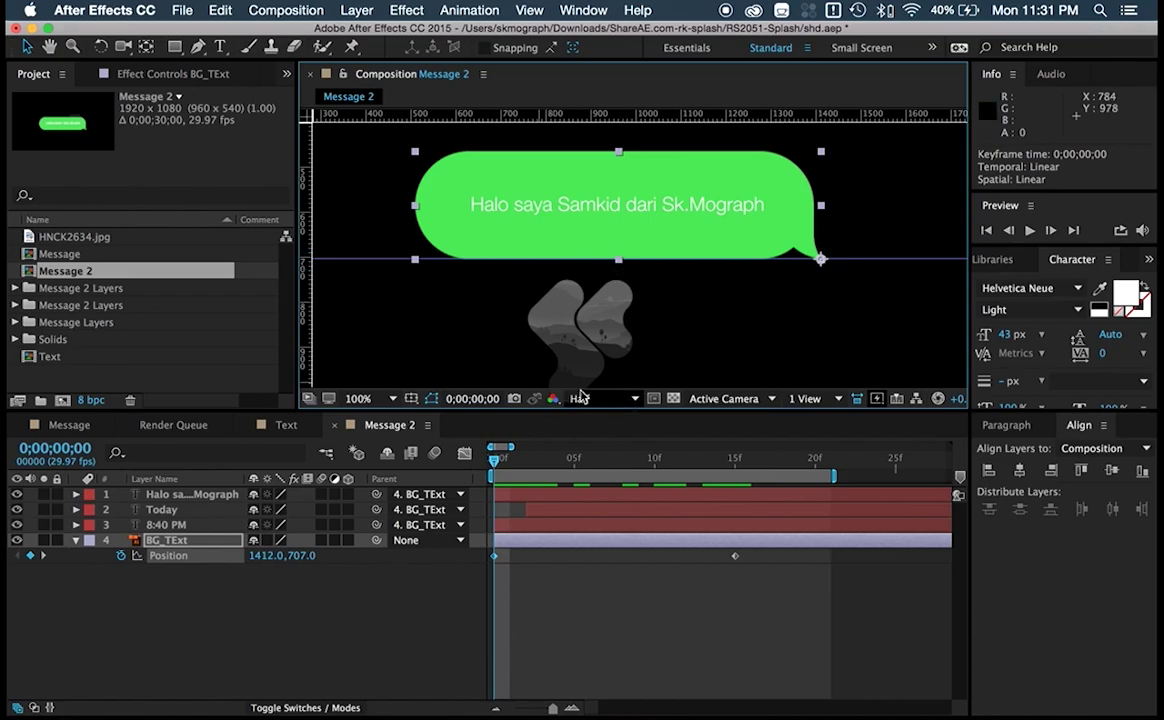
left_click_drag(685, 179, 693, 287)
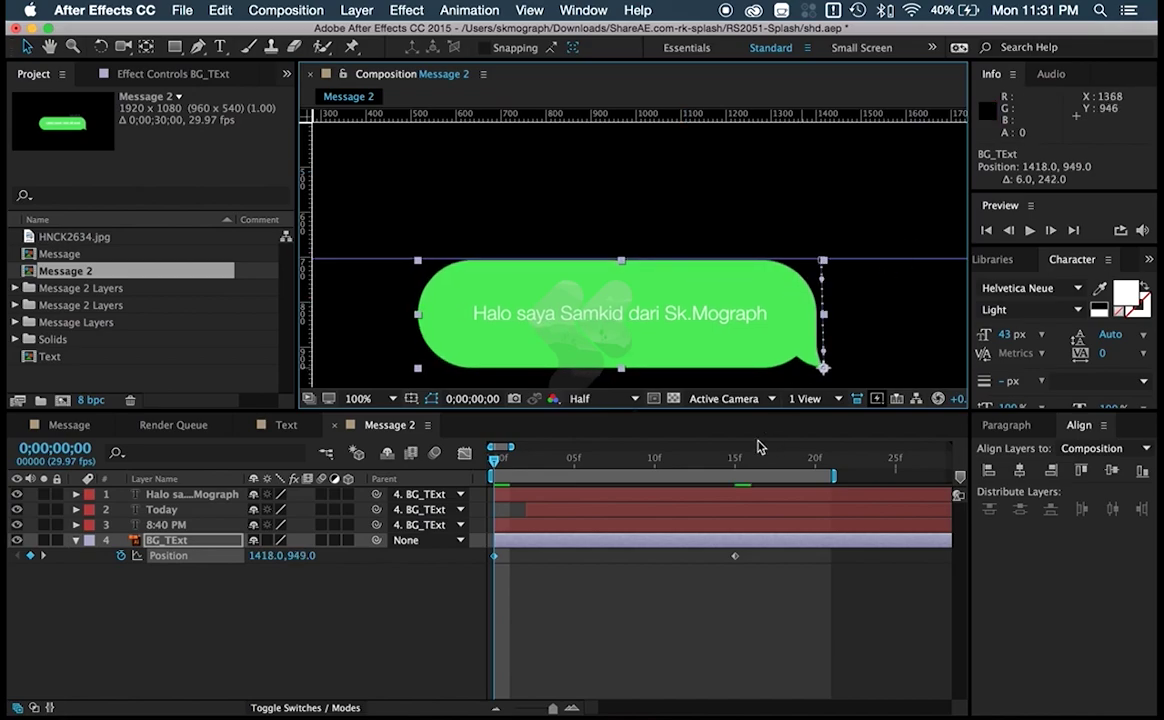
left_click(630, 600)
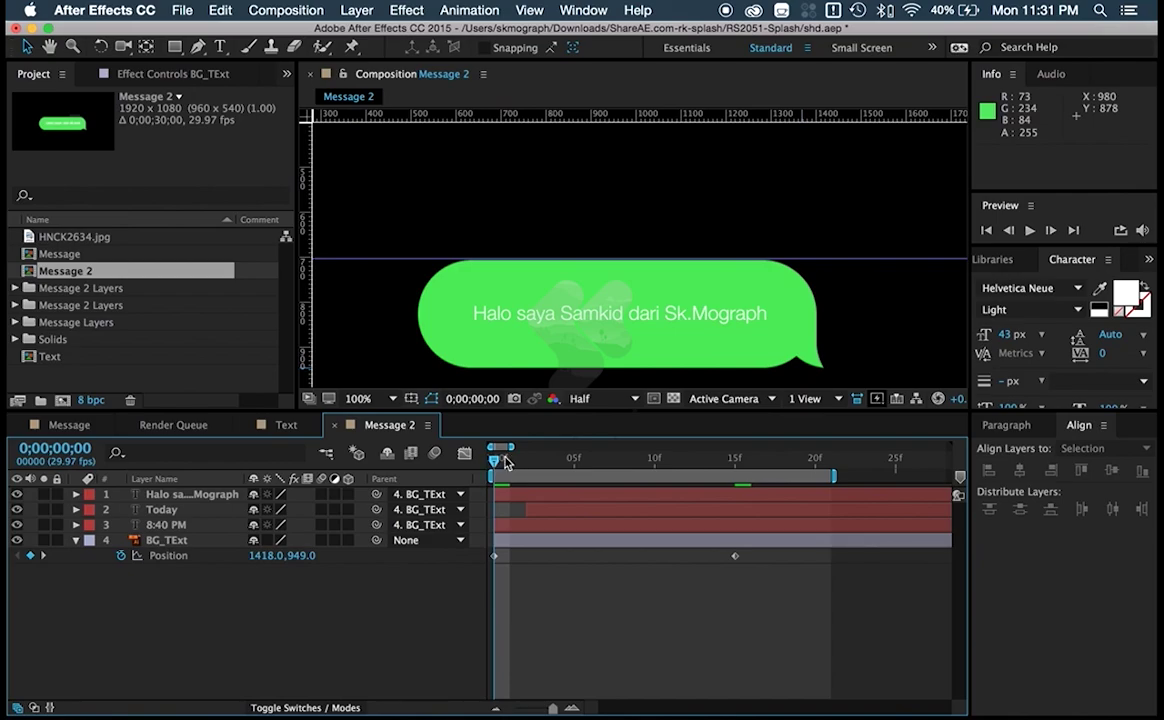
mouse_move(497, 460)
left_mouse_down()
mouse_move(766, 462)
mouse_move(492, 472)
left_mouse_up()
key("space")
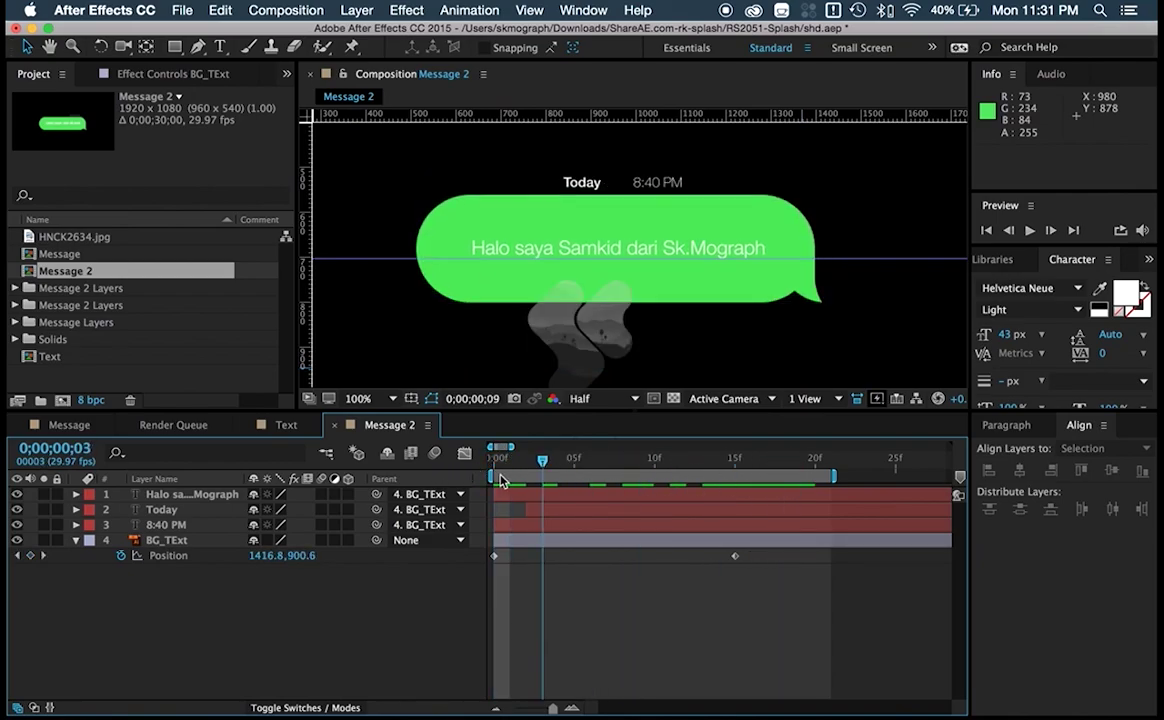
key("space")
- Add Scale keyframes to BG_TExt at frames 0 and 15, and return to frame 0
left_click(166, 540)
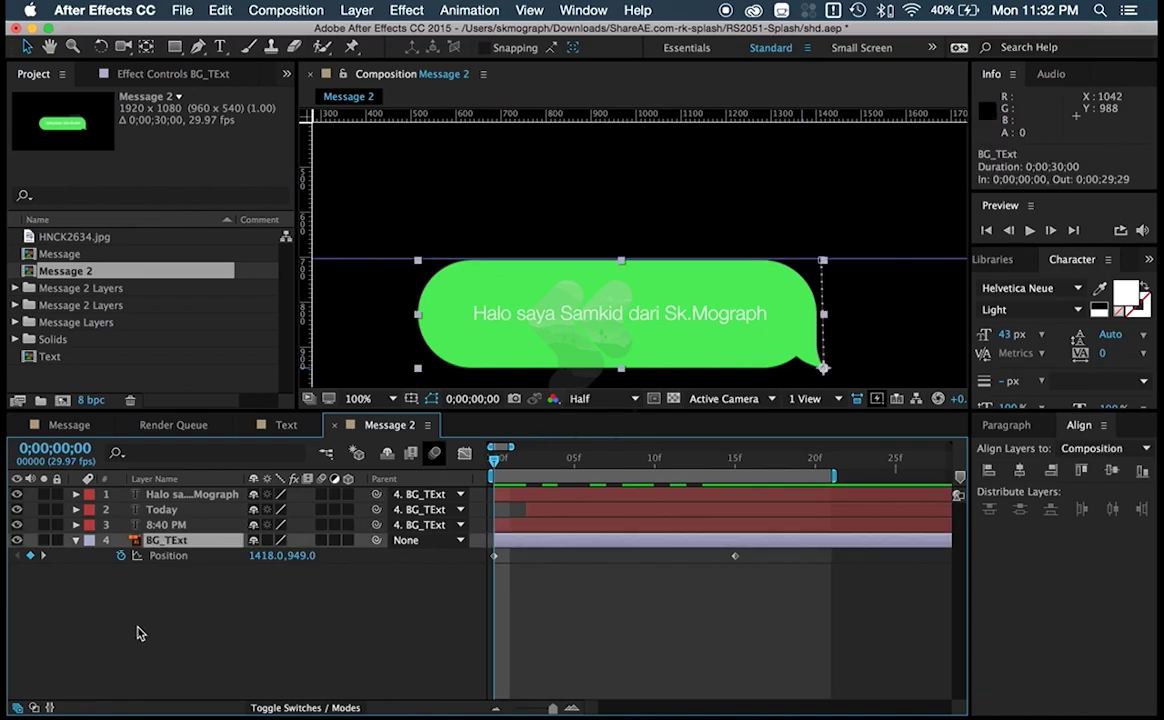
key("shift+s")
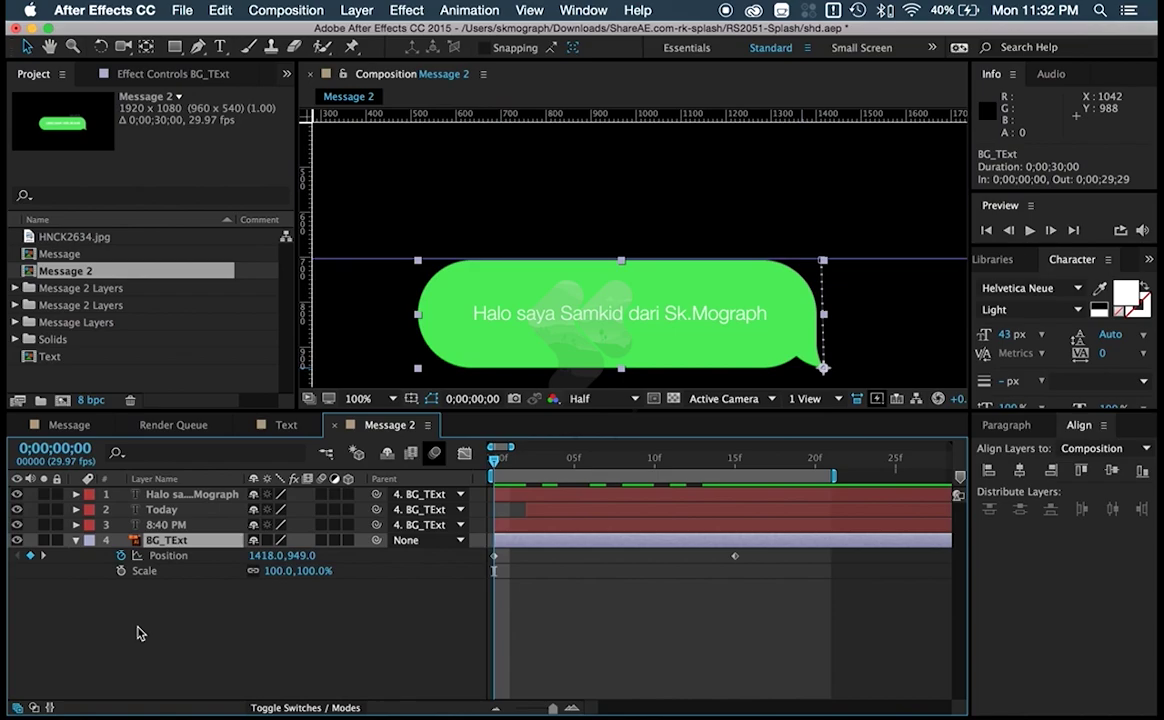
left_click(120, 572)
left_click_drag(492, 466, 737, 466)
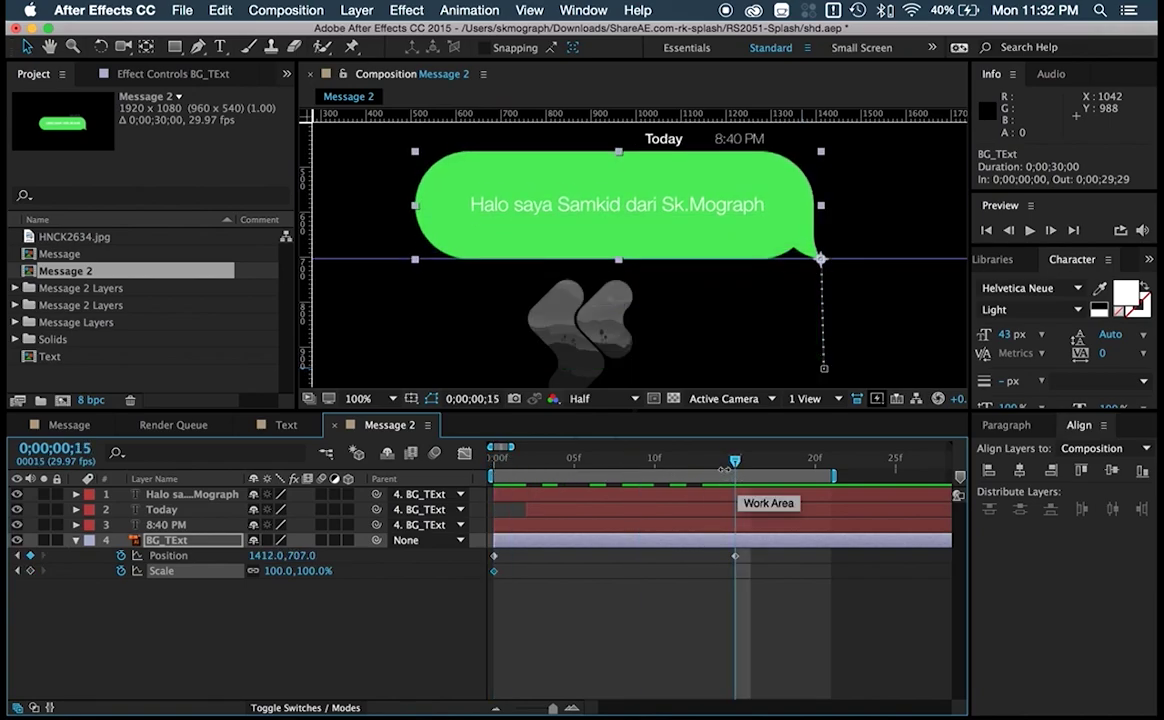
left_click(30, 571)
left_click_drag(664, 467, 445, 475)
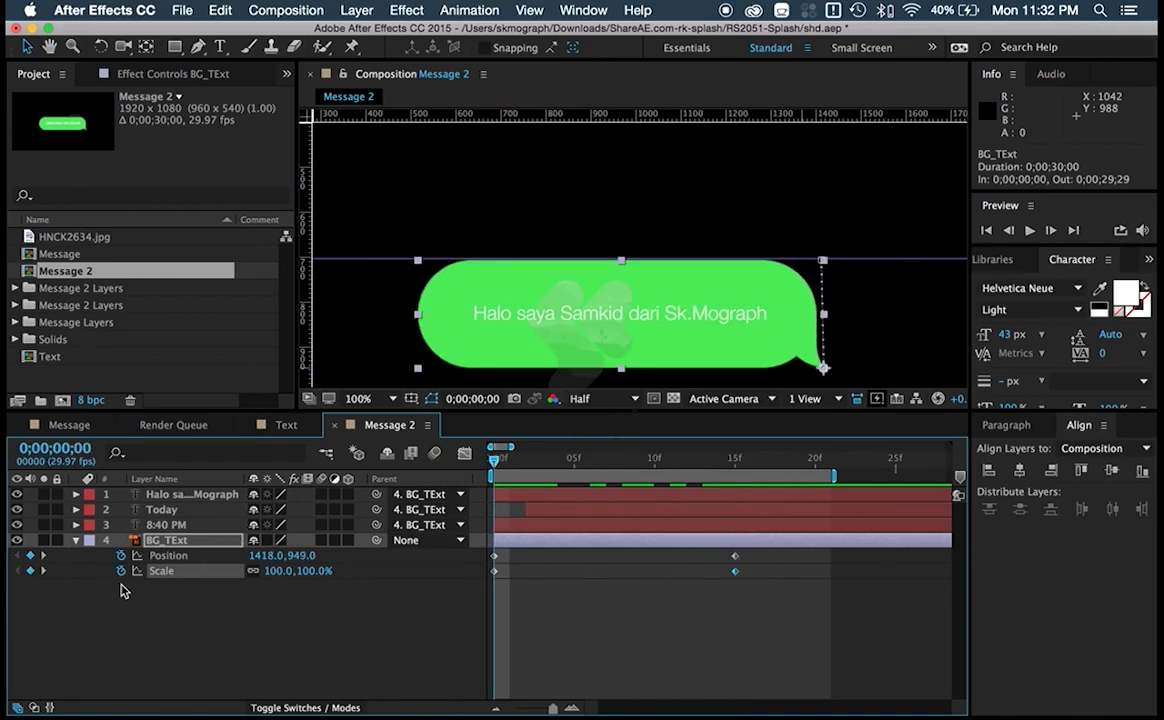
- Set the Scale of BG_TExt to 0% at frame 0 and preview the bubble growing
left_click(312, 572)
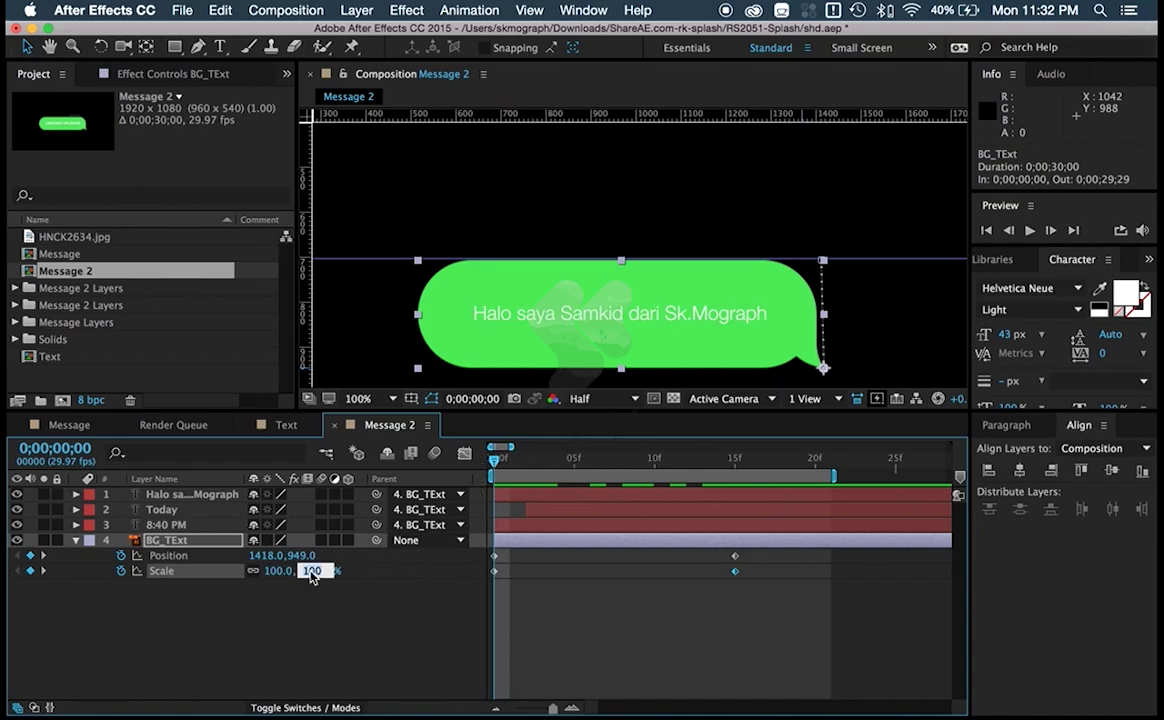
type("0")
key("Return")
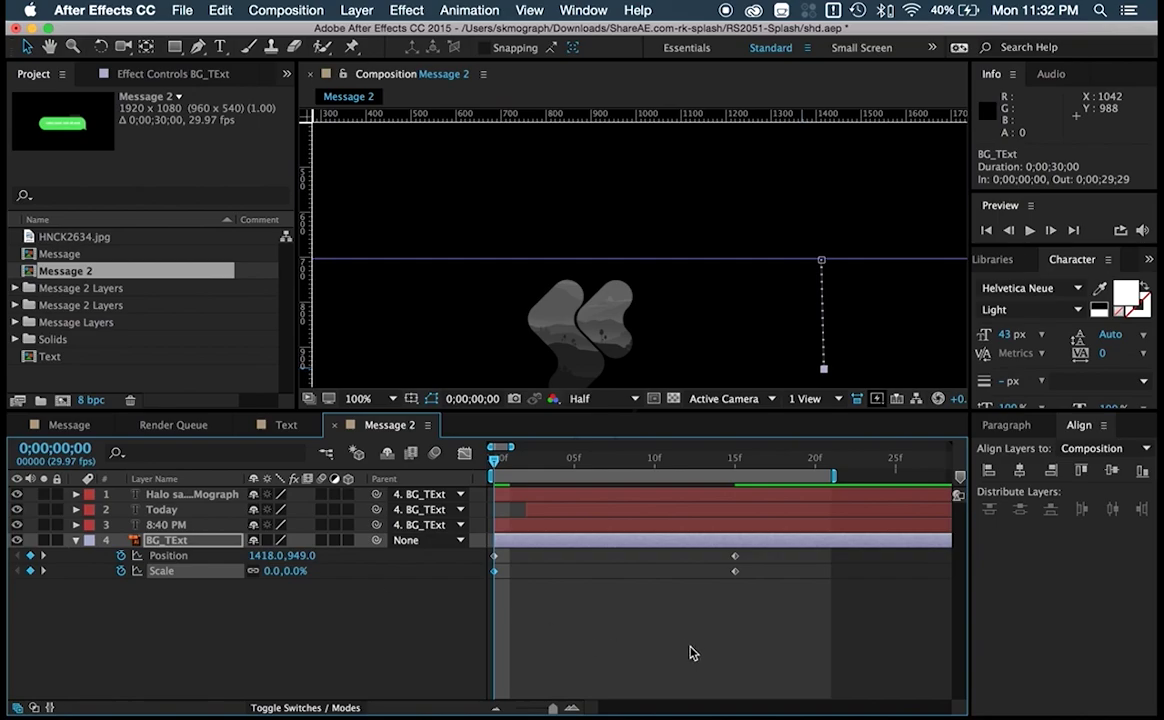
left_click(692, 652)
key("space")
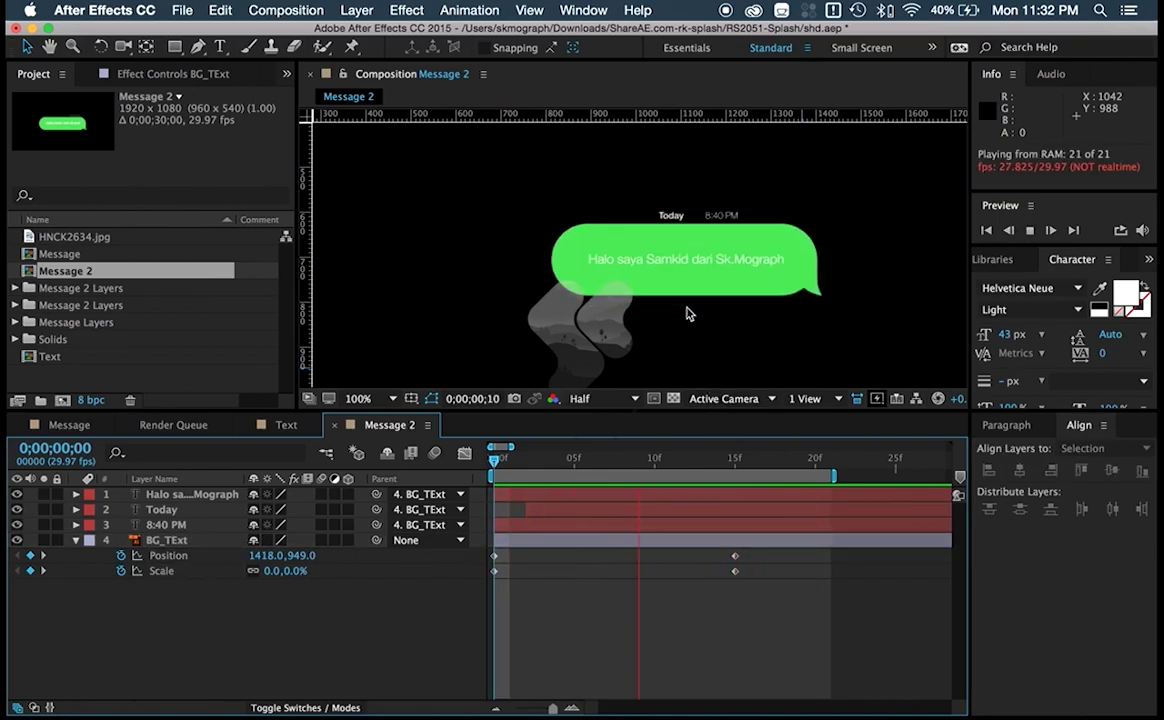
key("space")
- Fit the whole composition in the viewer with Fit up to 200% and replay the bubble animation
left_click(365, 398)
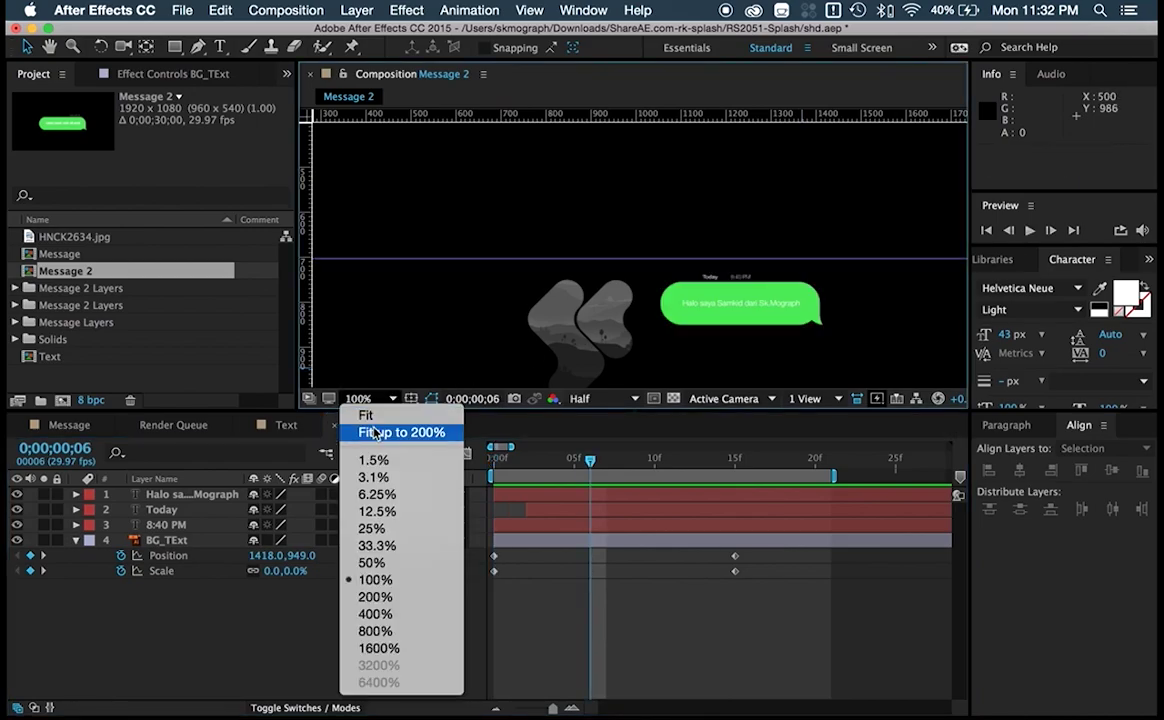
left_click(403, 431)
key("space")
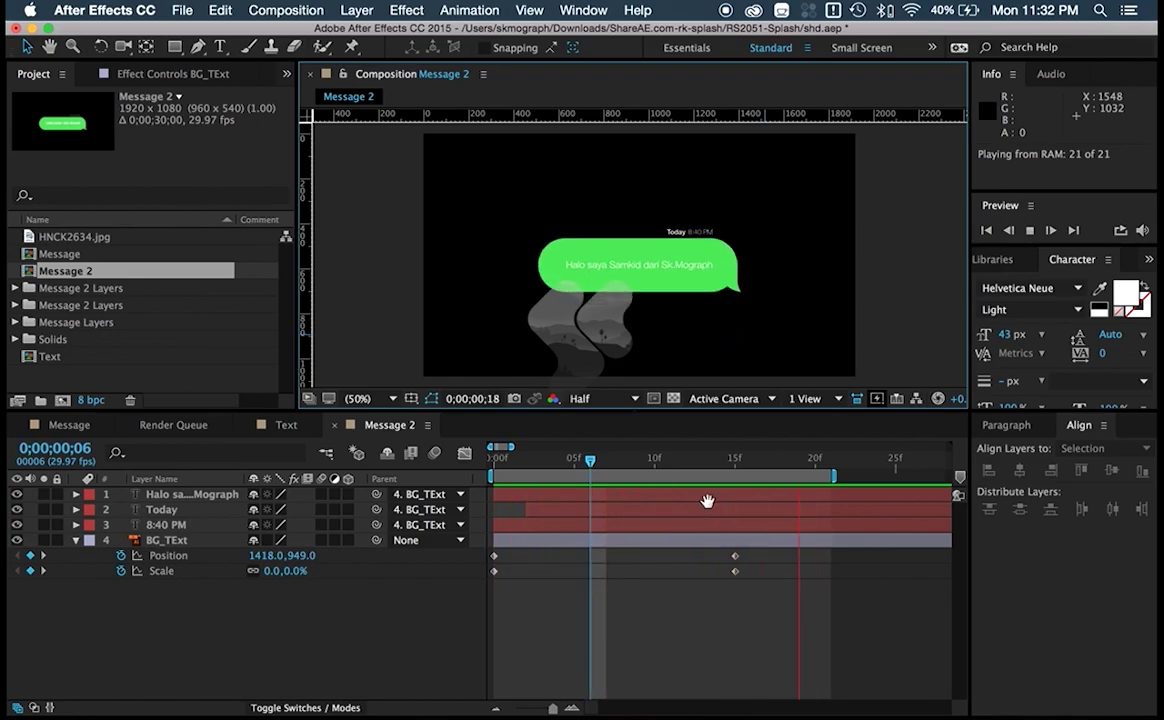
key("space")
key("space")
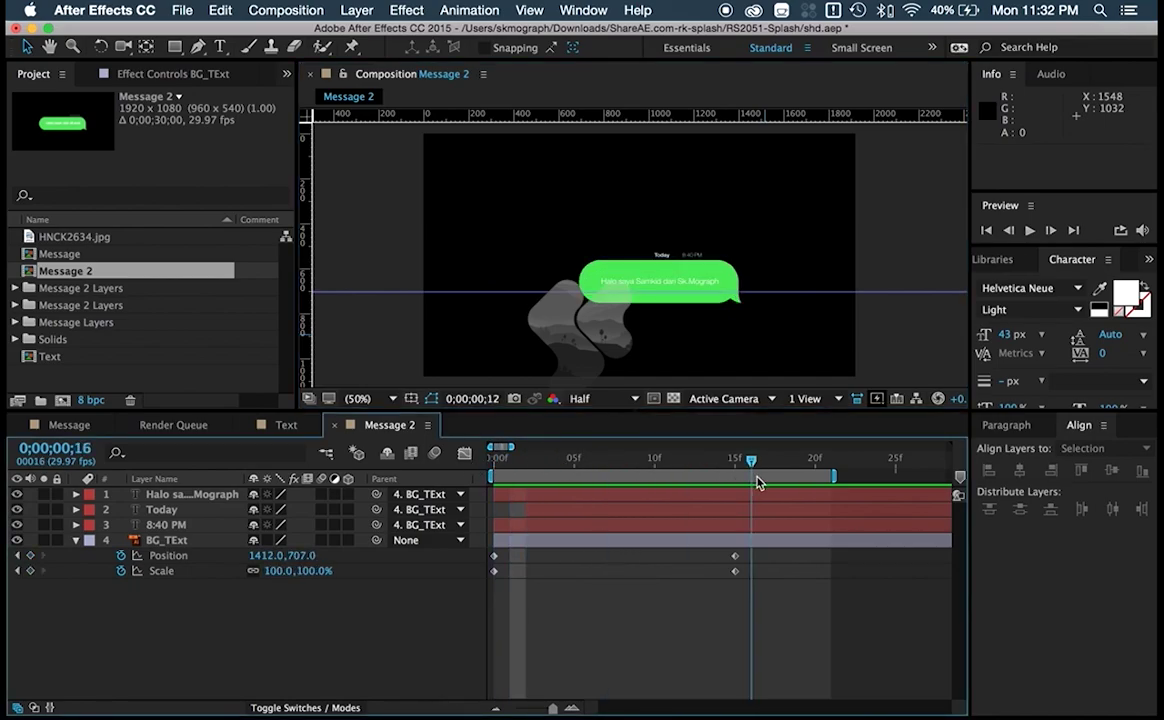
key("space")
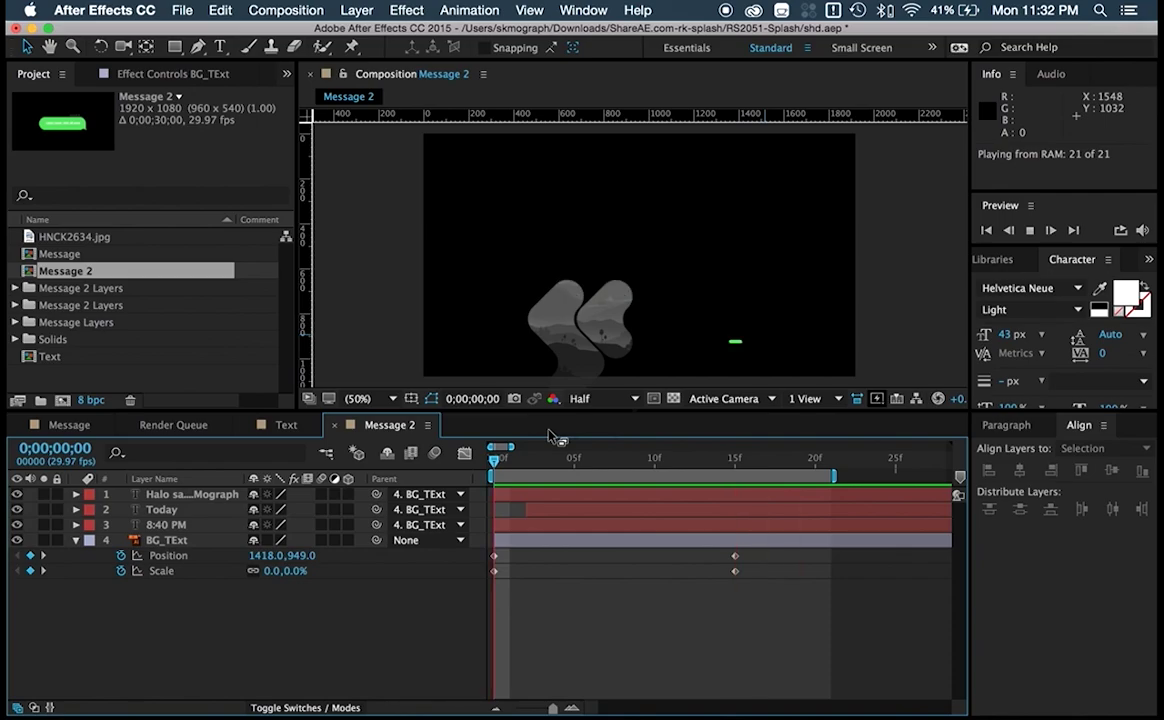
key("space")
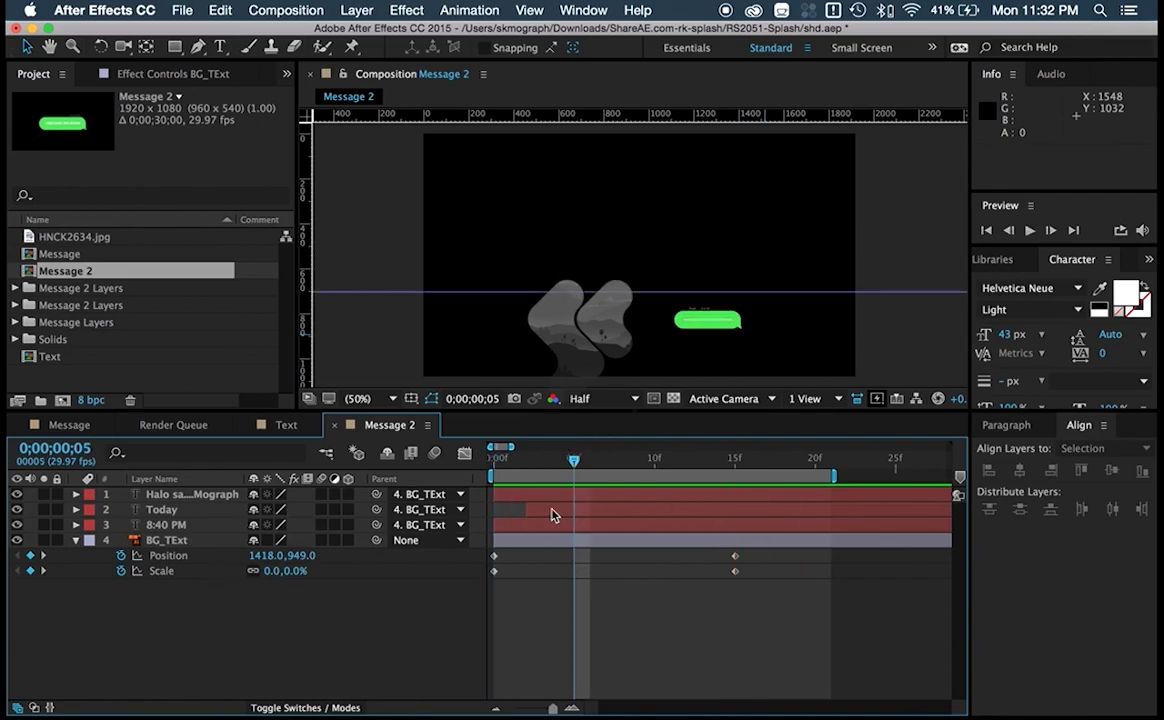
- From frame 0, reveal the keyframes on all layers and apply Easy Ease to every Position, Opacity and Scale keyframe
left_click_drag(555, 468, 499, 476)
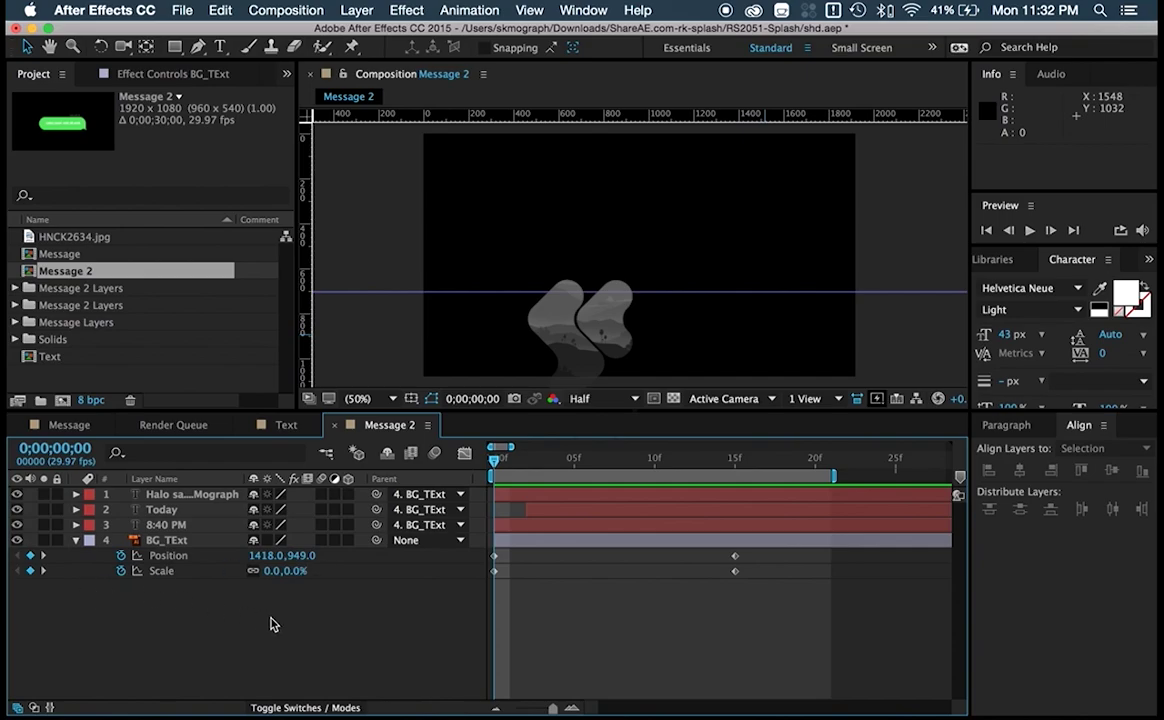
key("super+a")
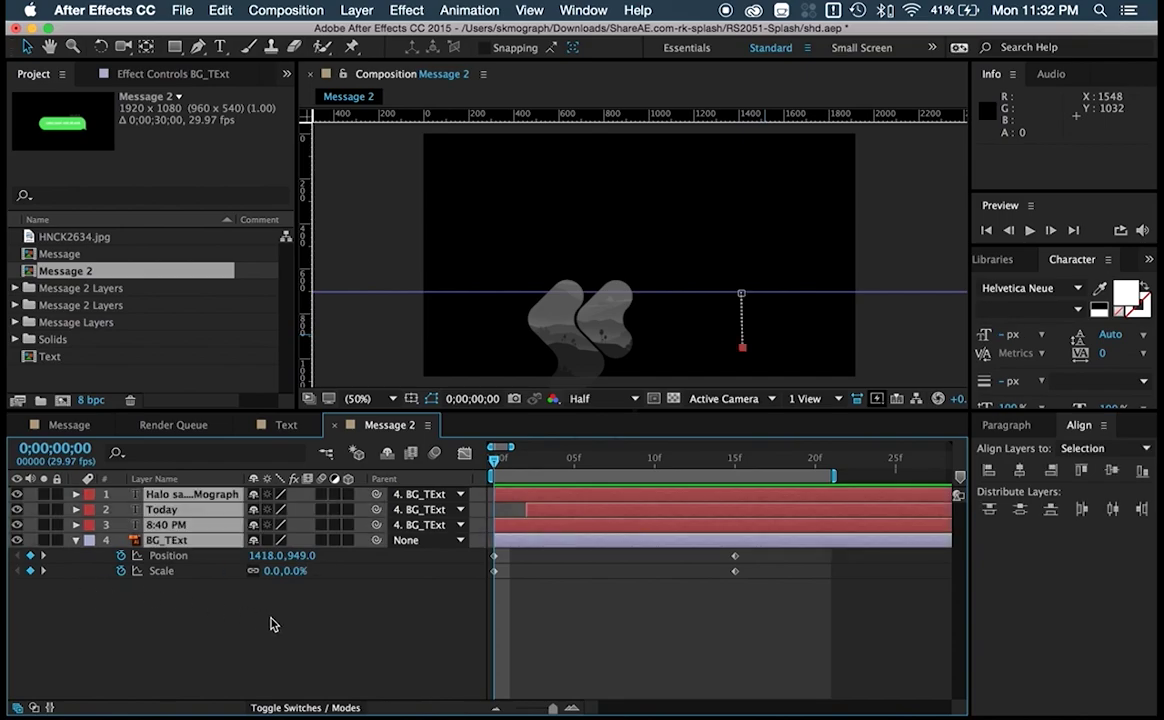
key("u")
key("u")
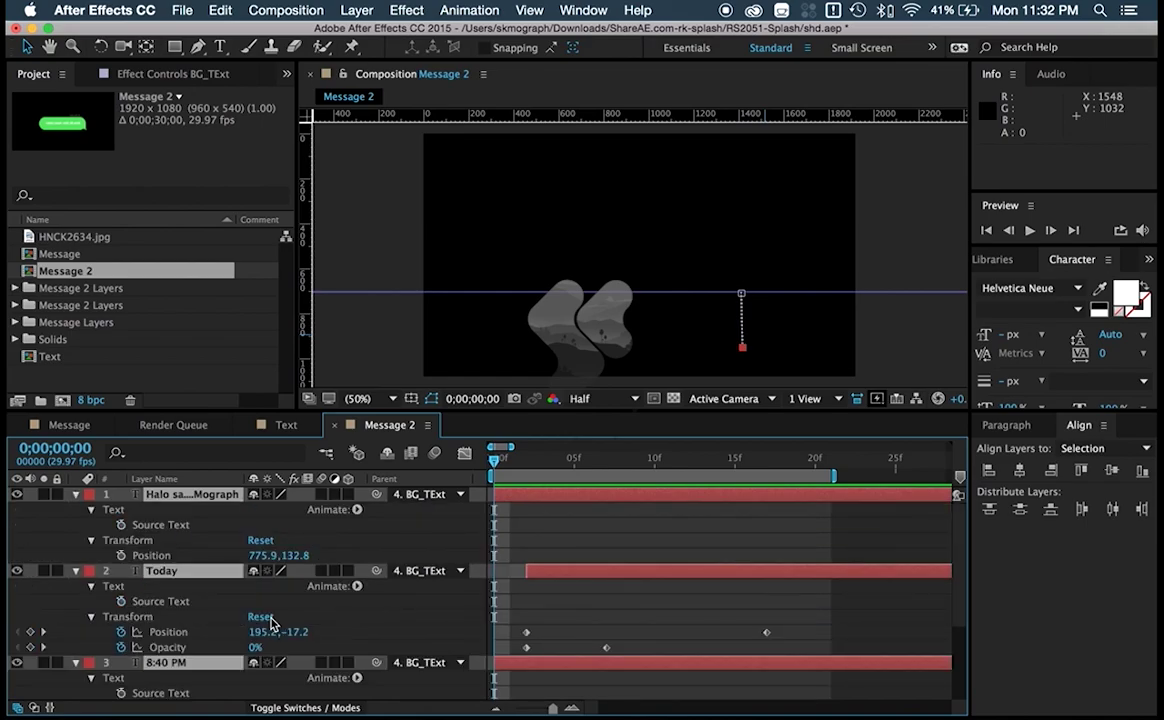
key("u")
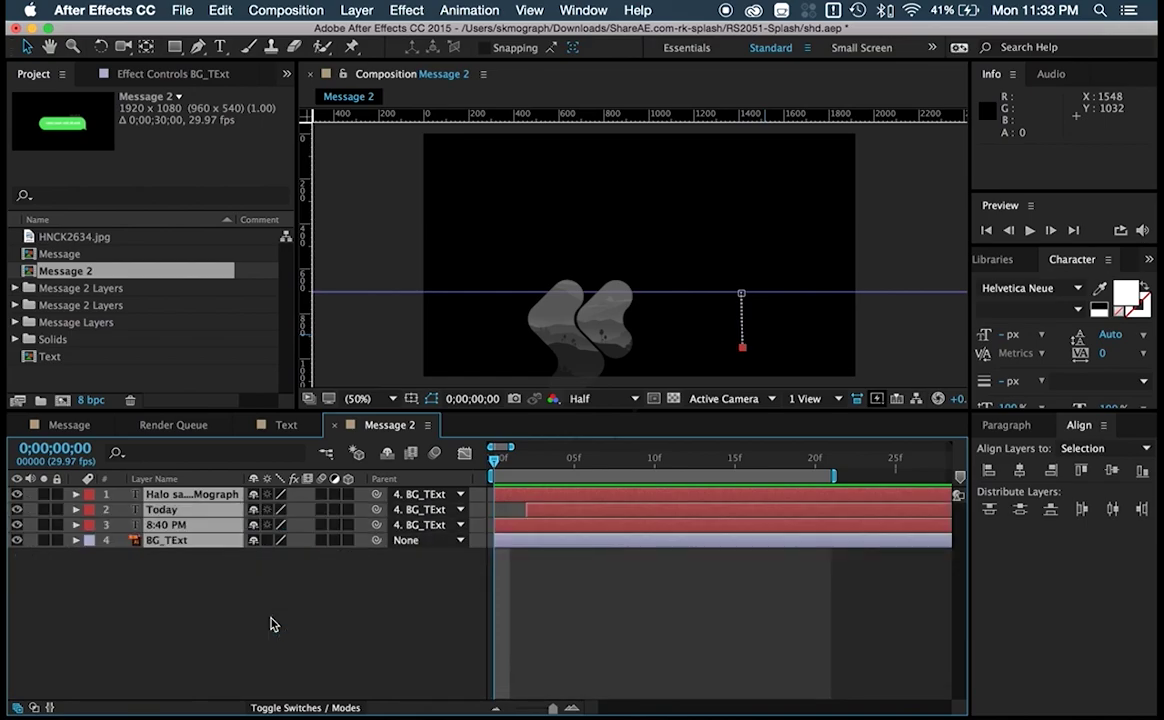
key("u")
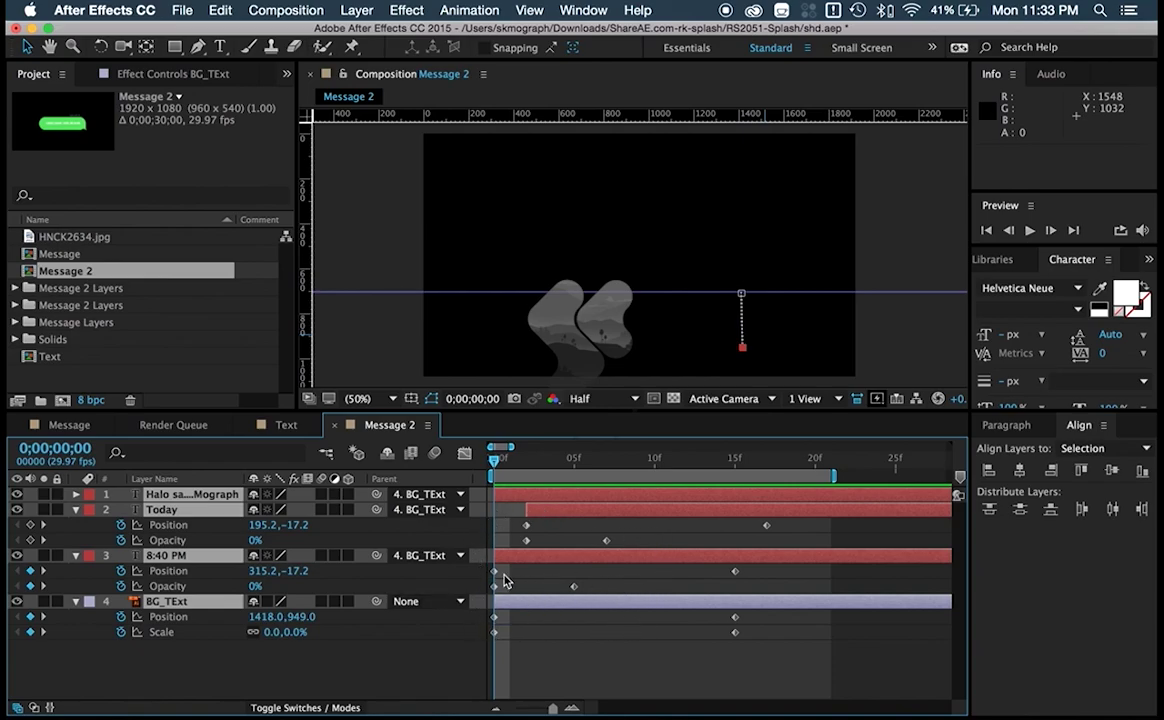
left_click_drag(786, 522, 435, 662)
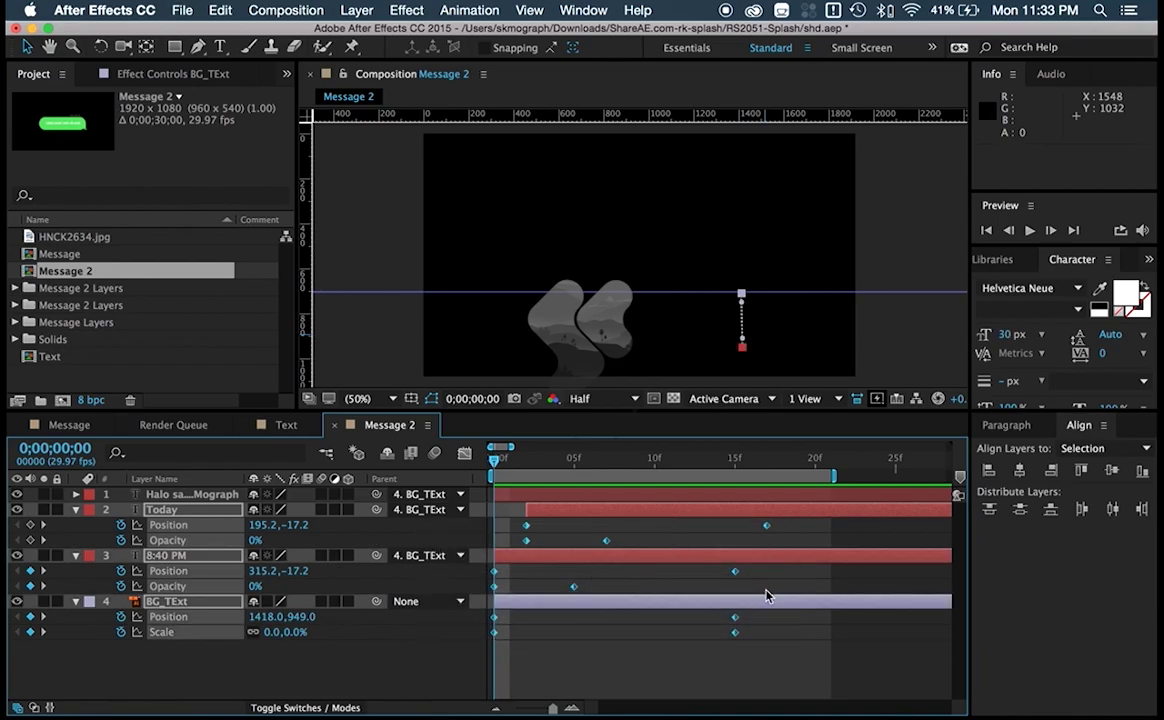
right_click(734, 638)
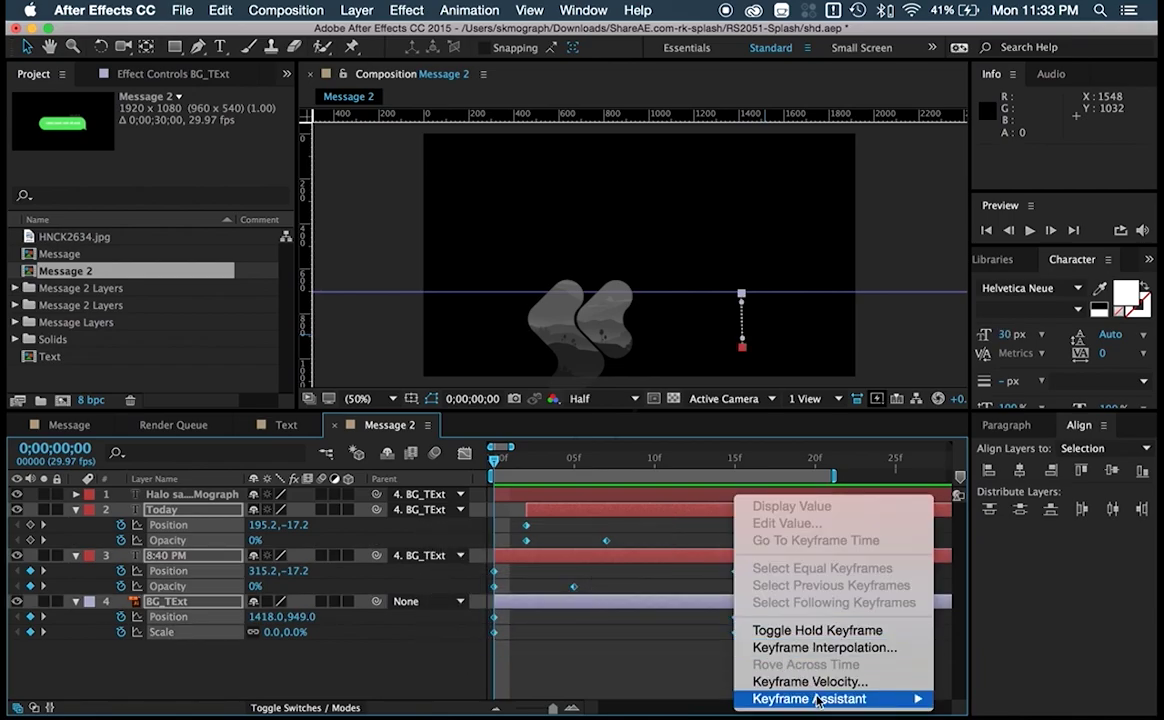
mouse_move(826, 700)
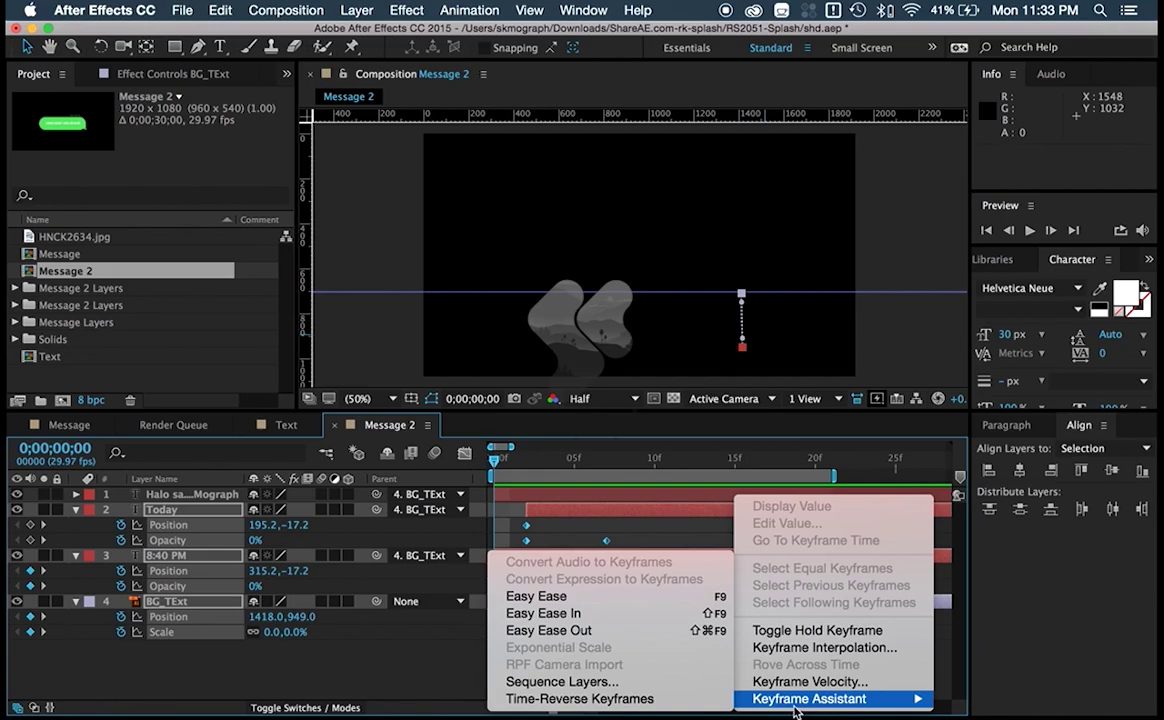
left_click(552, 597)
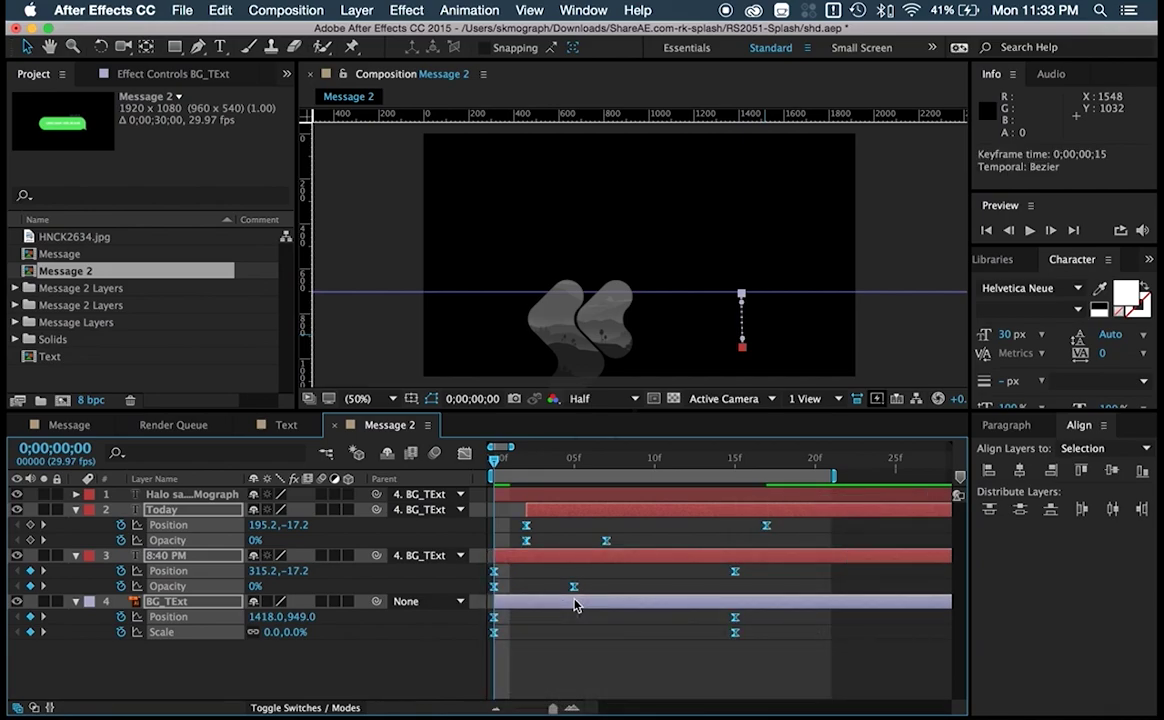
- In the speed graph, lengthen the incoming ease of the ending keyframes, and preview the eased bubble animation
left_click(464, 455)
left_click_drag(903, 584, 475, 680)
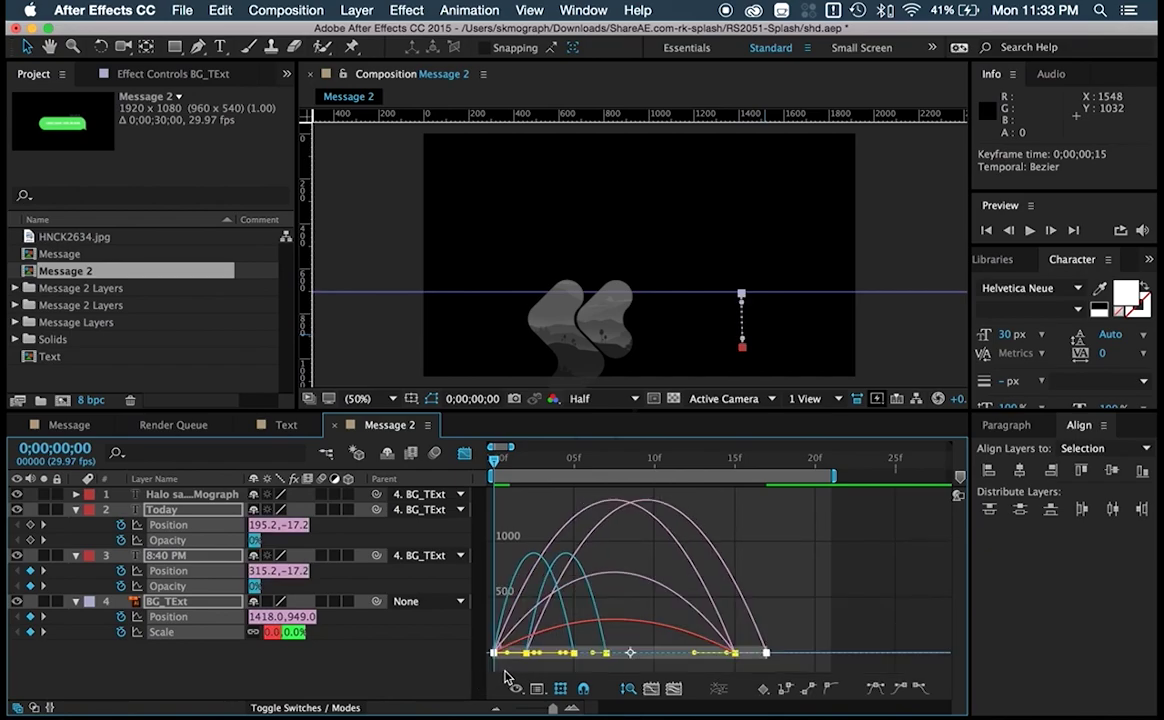
left_click(518, 688)
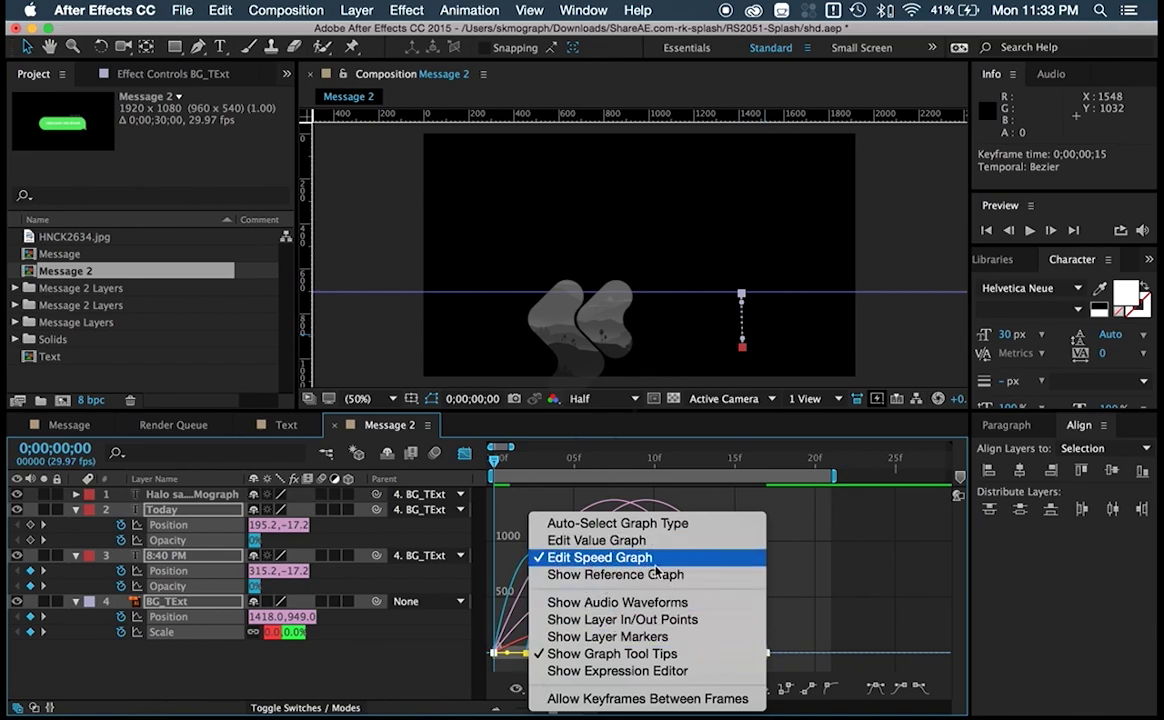
left_click(826, 605)
left_click_drag(870, 626, 450, 610)
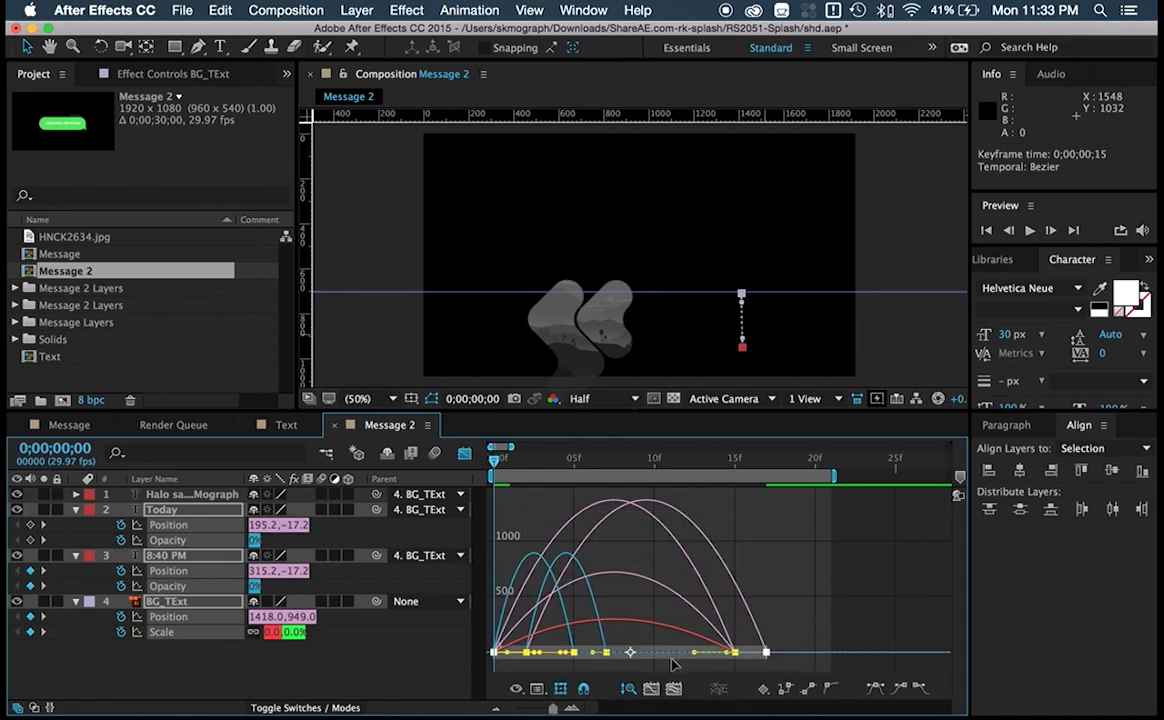
left_click_drag(697, 656, 655, 651)
left_click(464, 453)
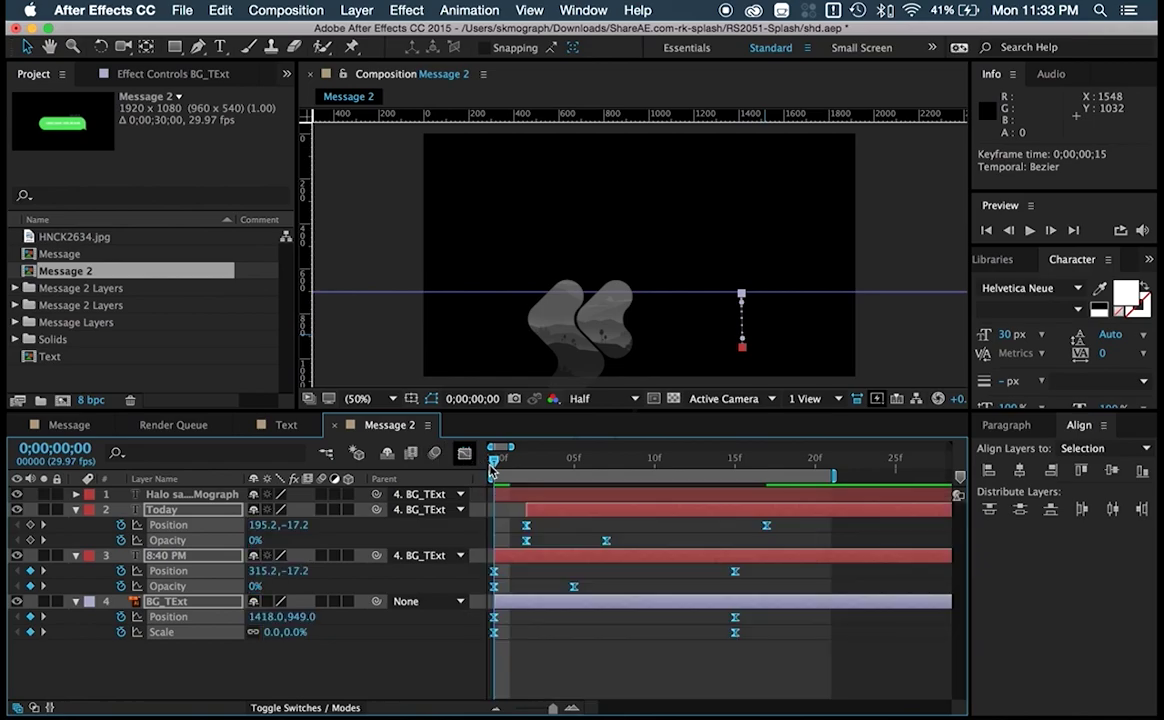
left_click(697, 676)
key("space")
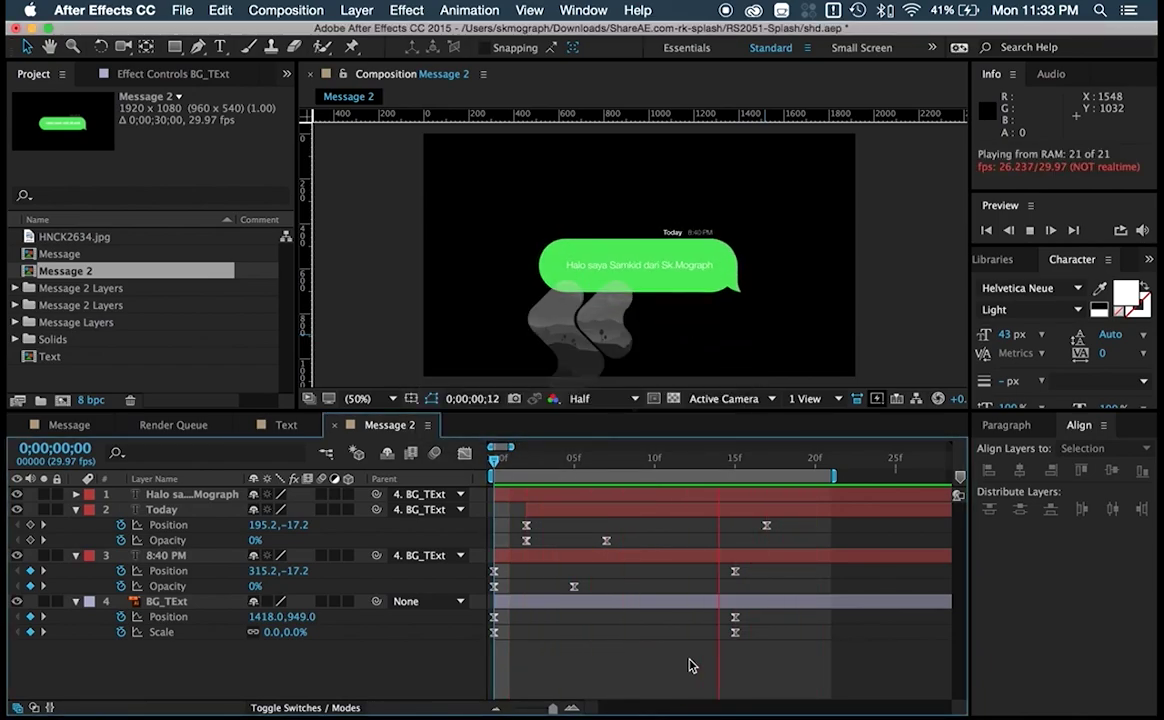
key("space")
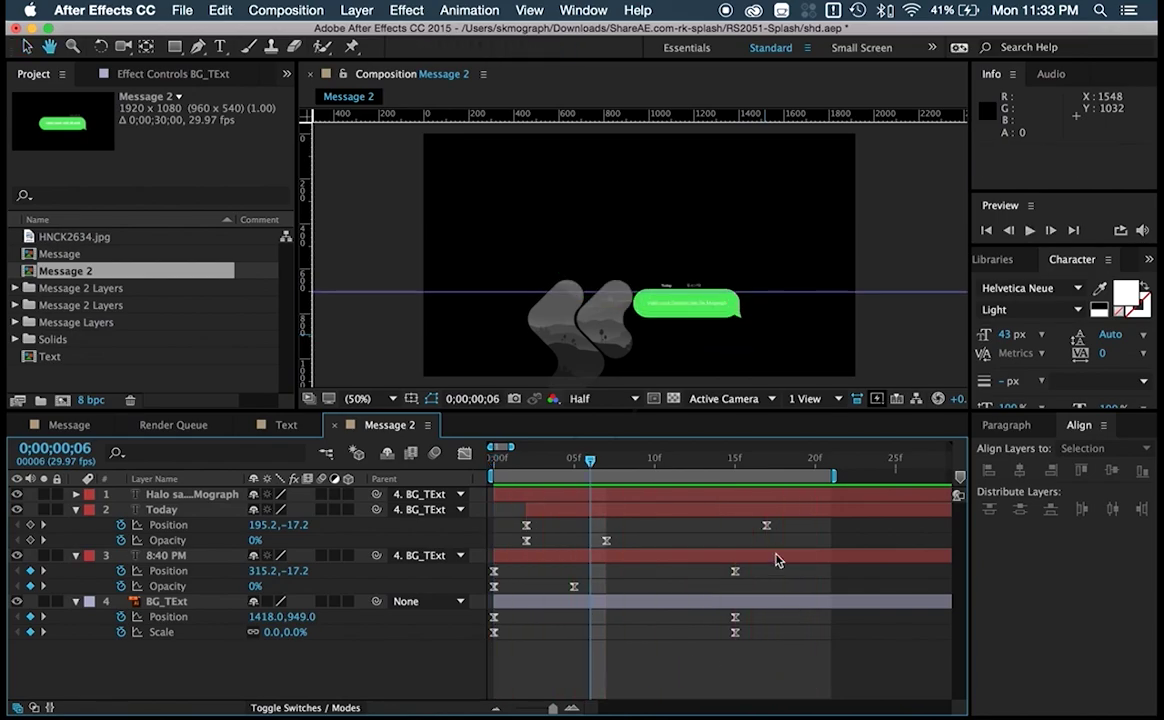
- Reselect all keyframes, pull the ending ease handles further towards the start in the speed graph, and replay from frame 0
left_click_drag(717, 476, 333, 604)
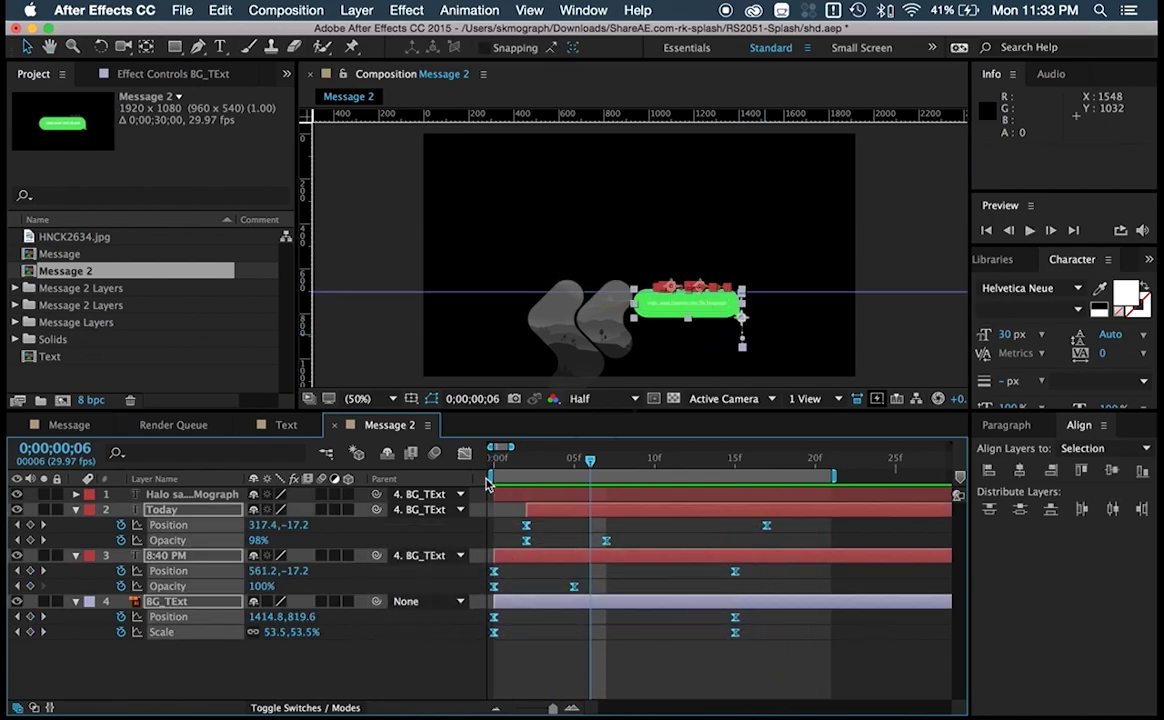
left_click(464, 455)
left_click_drag(792, 644, 668, 650)
key("space")
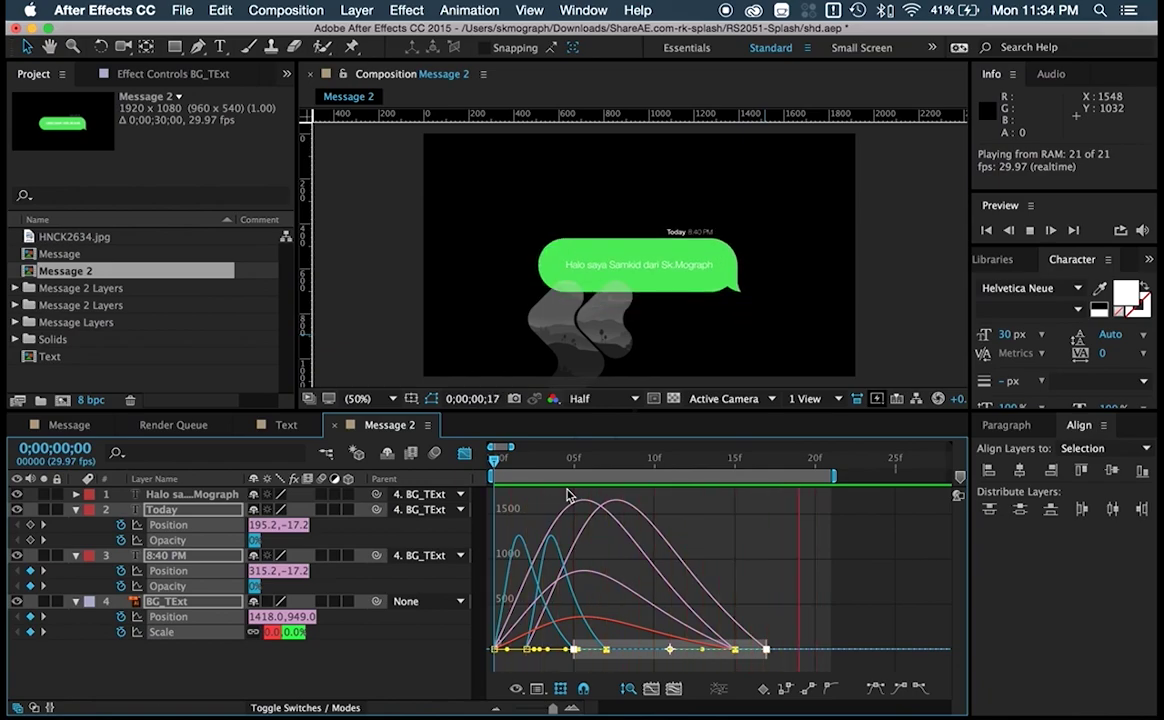
key("space")
left_click(466, 455)
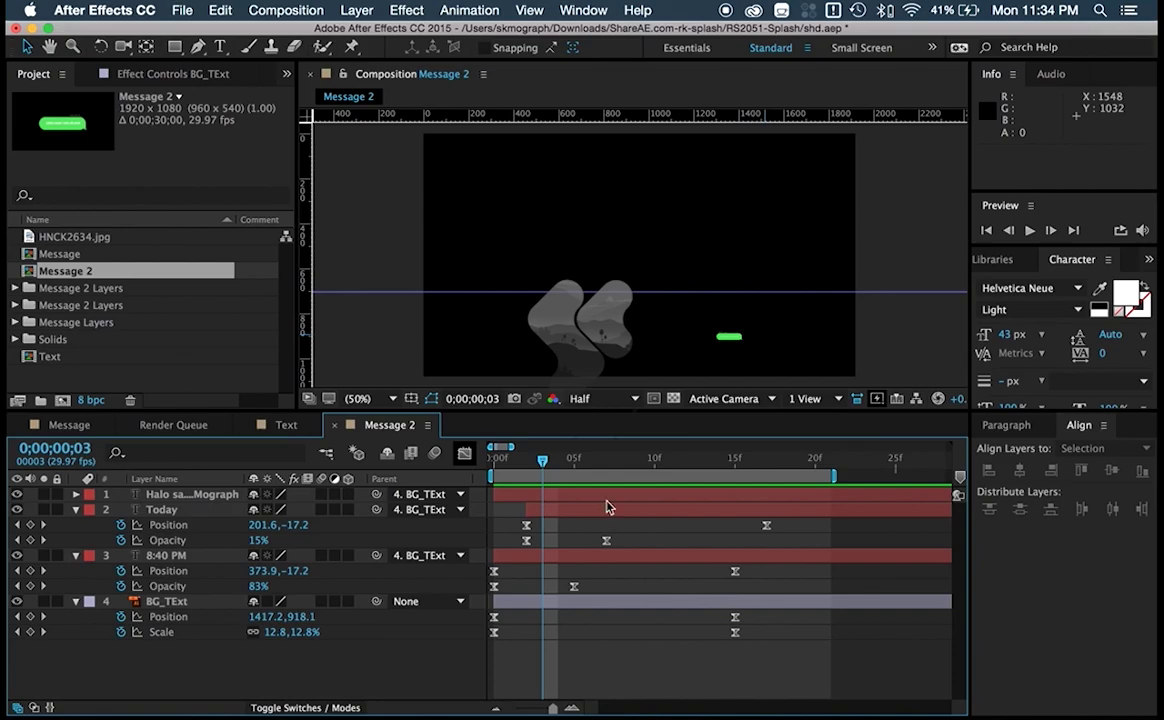
left_click_drag(541, 463, 494, 460)
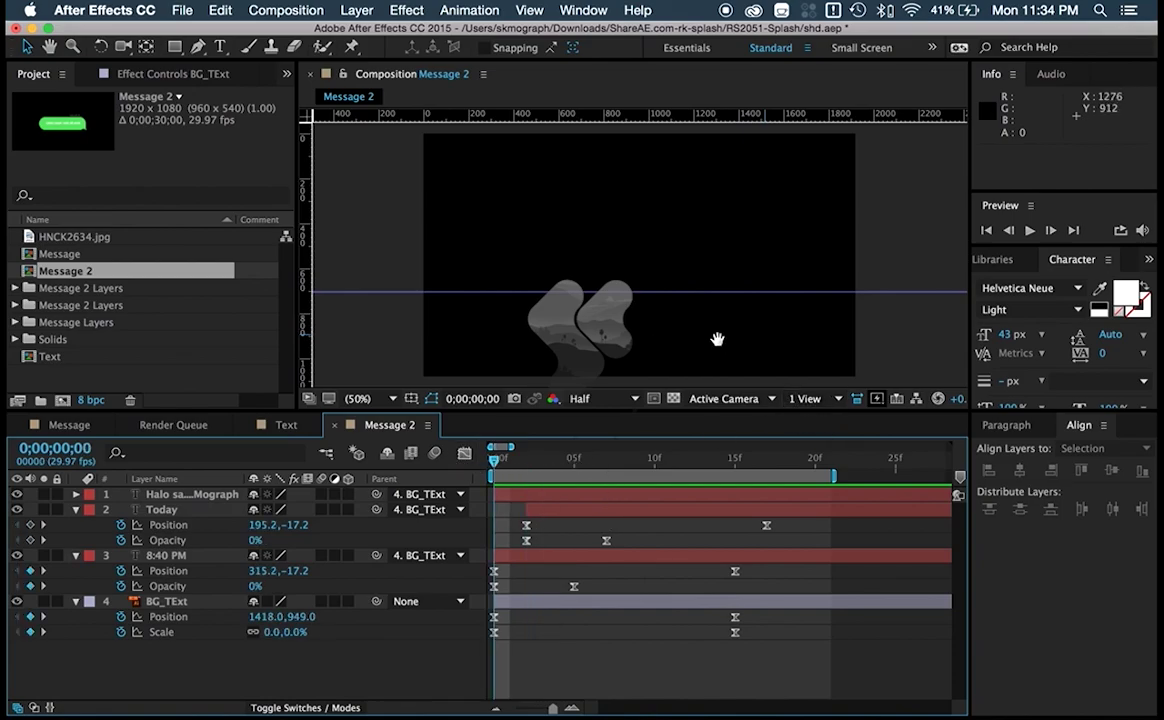
key("space")
key("space")
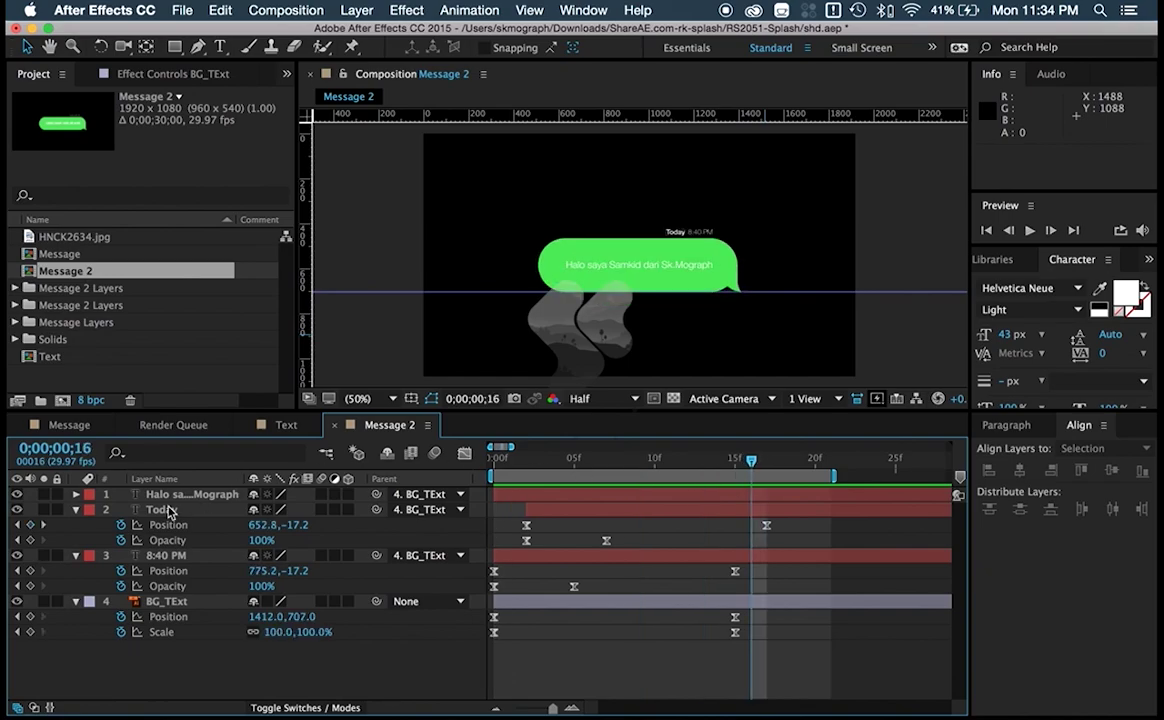
- Collapse the revealed properties of all layers and scrub the animation from frame 0 to frame 18
key("ctrl+a")
key("u")
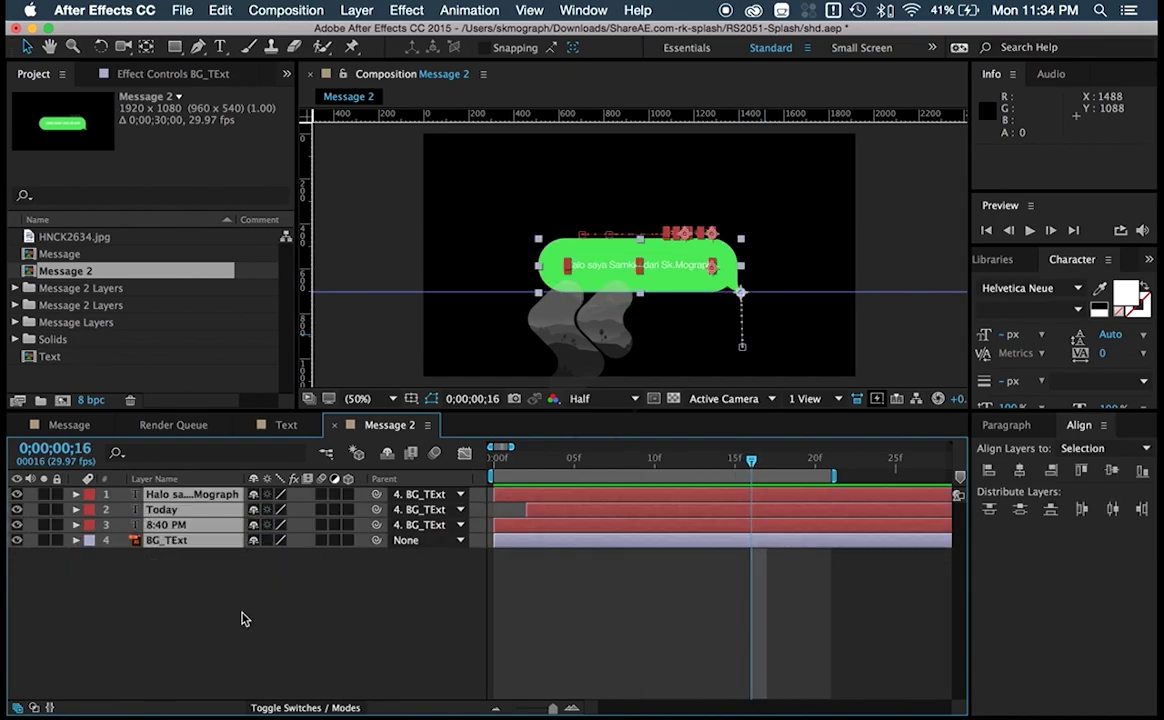
left_click(242, 616)
left_click_drag(612, 469, 456, 465)
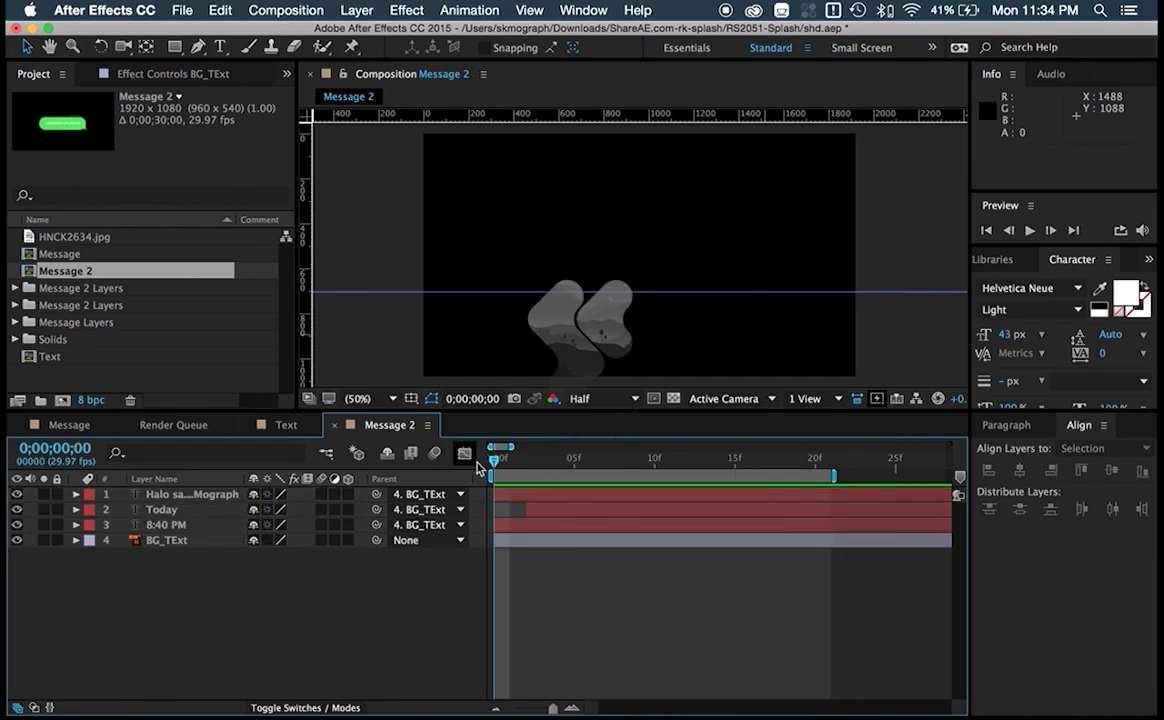
left_click_drag(533, 463, 785, 462)
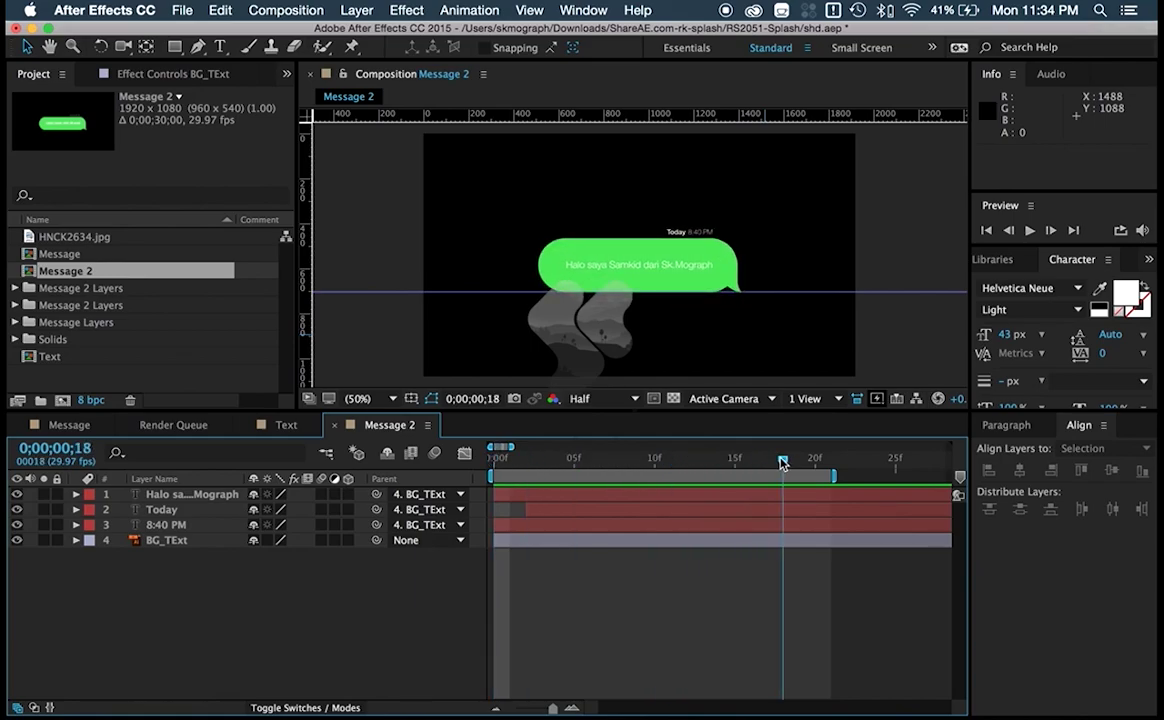
- Turn on motion blur for all four layers, enable it for the composition, and preview the result
left_click(568, 502)
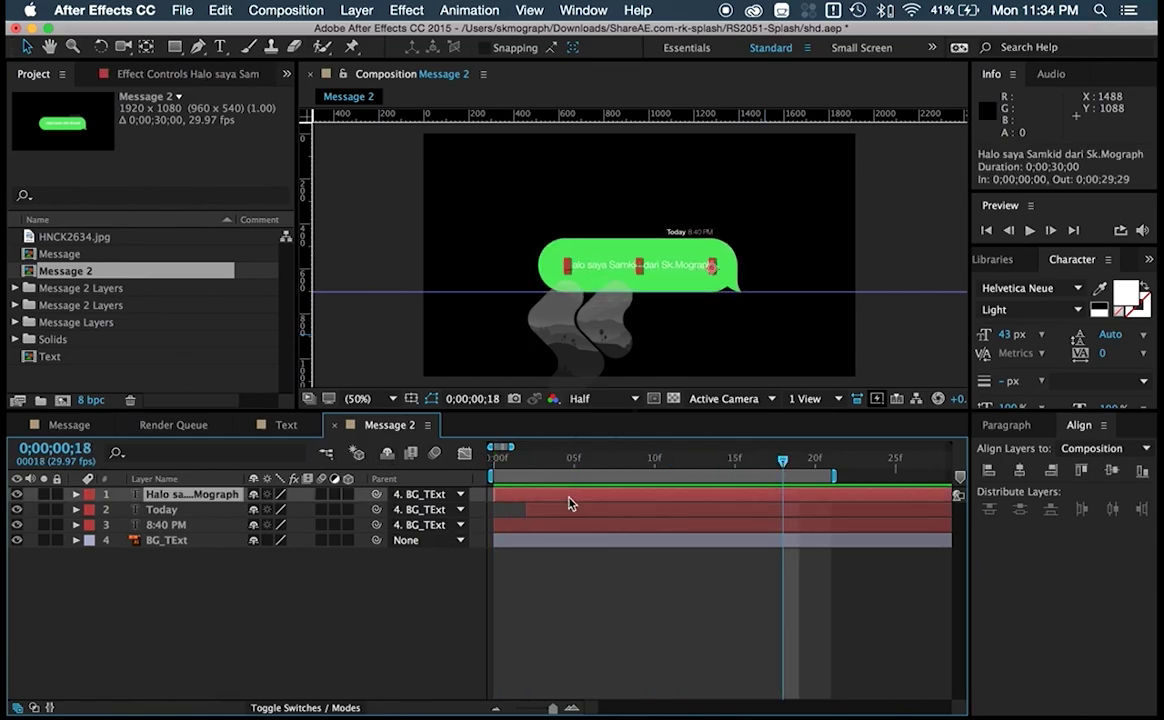
left_click(558, 546, "shift")
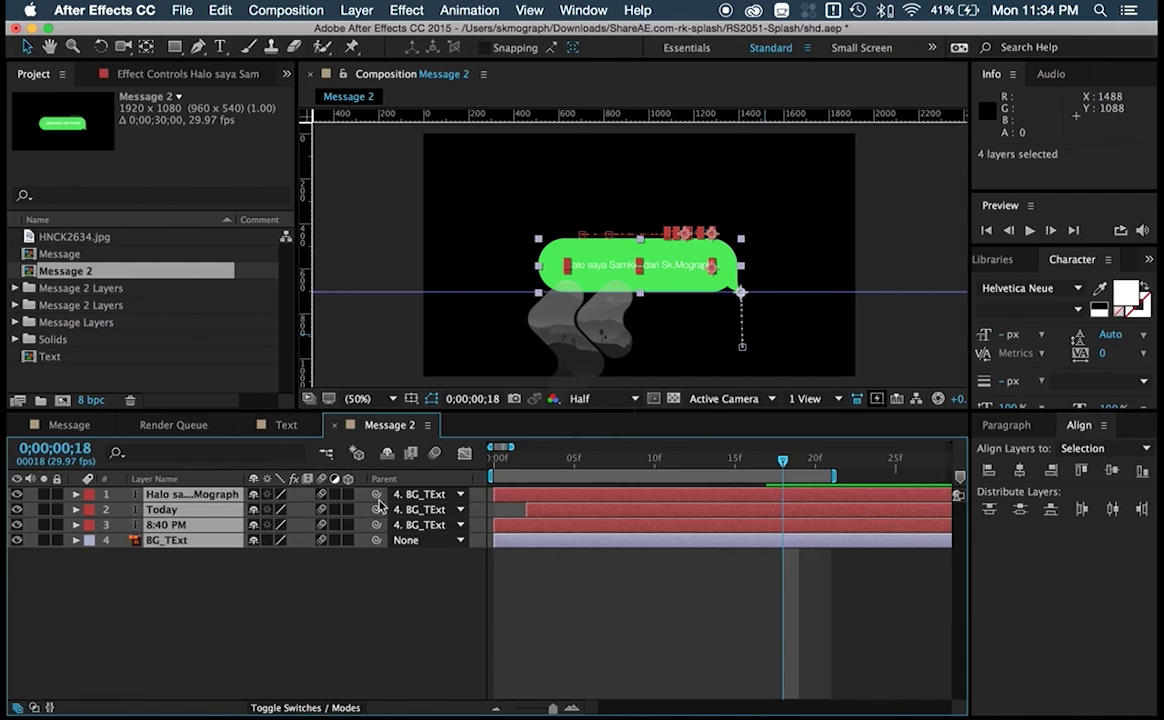
left_click(305, 706)
left_click(305, 706)
left_click(432, 454)
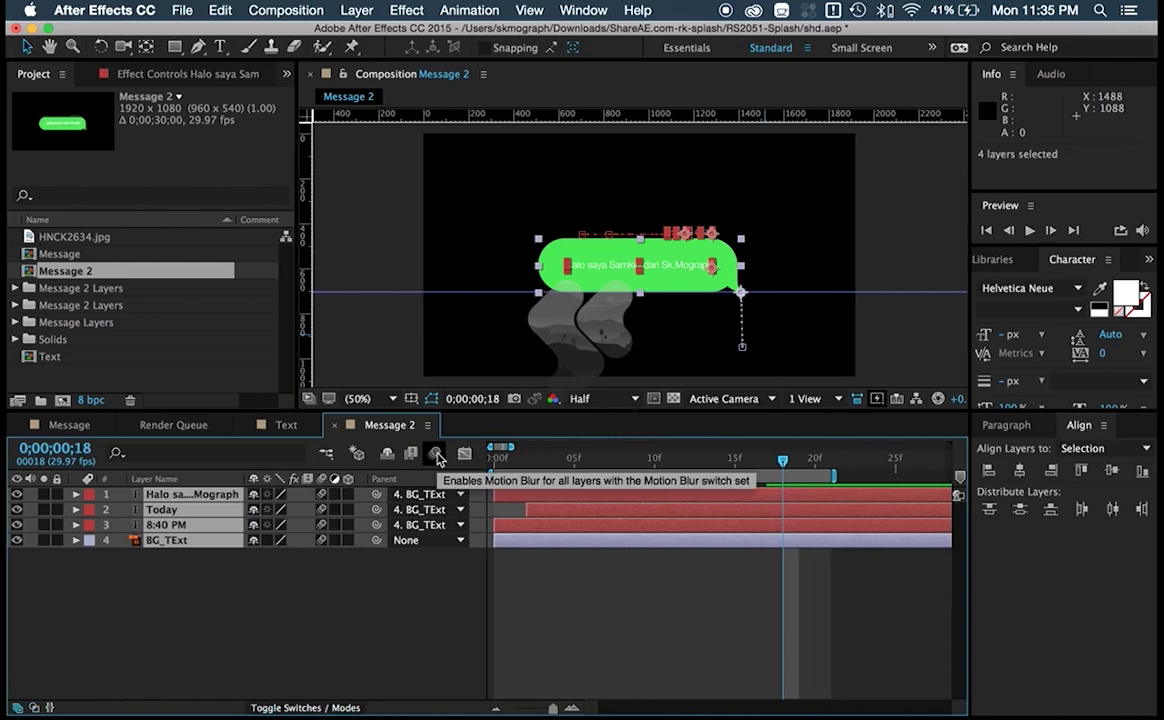
left_click(436, 455)
left_click(697, 577)
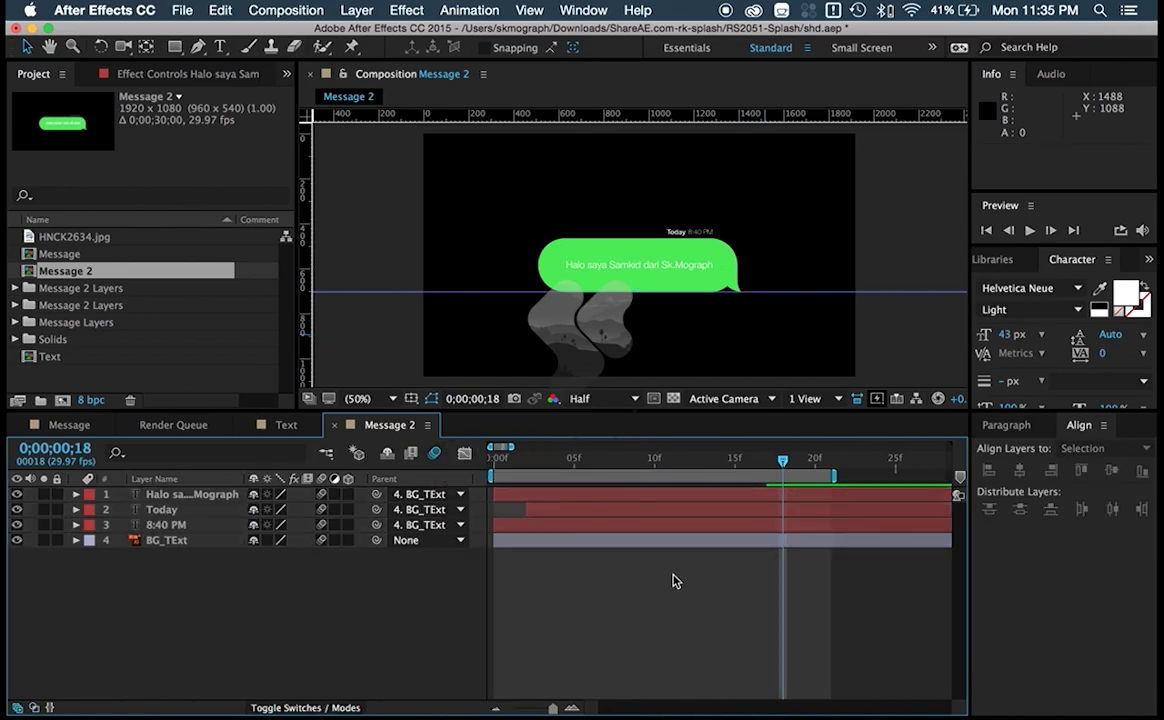
left_click(1029, 231)
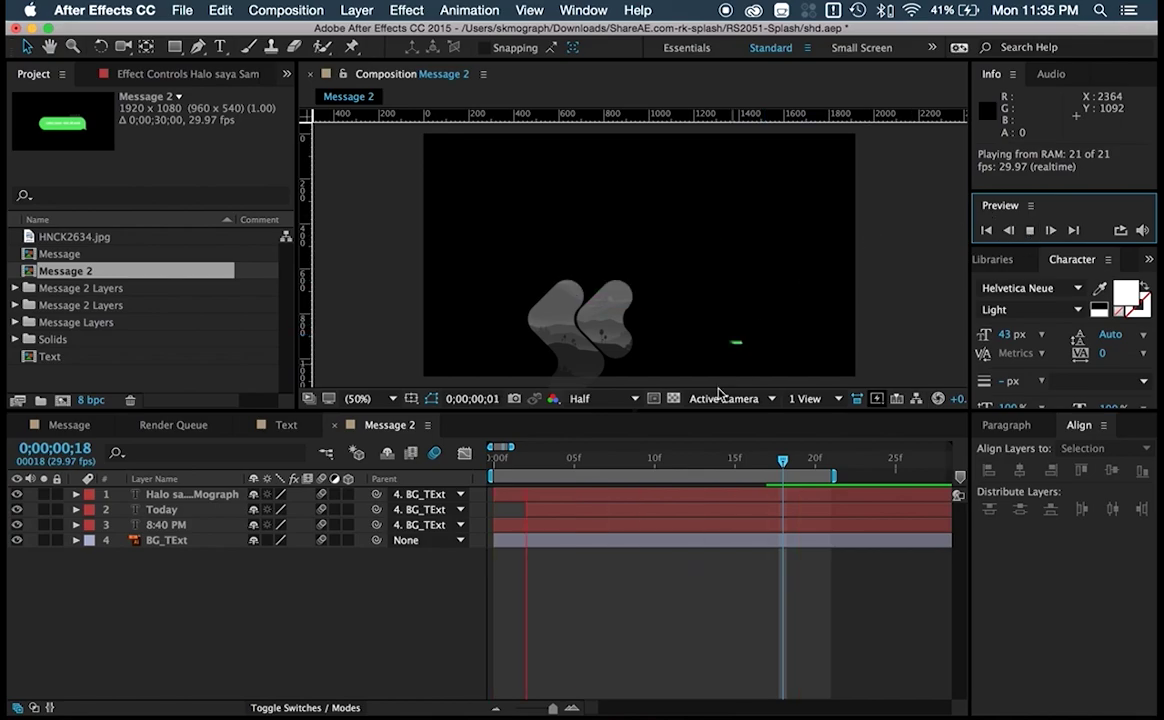
key("space")
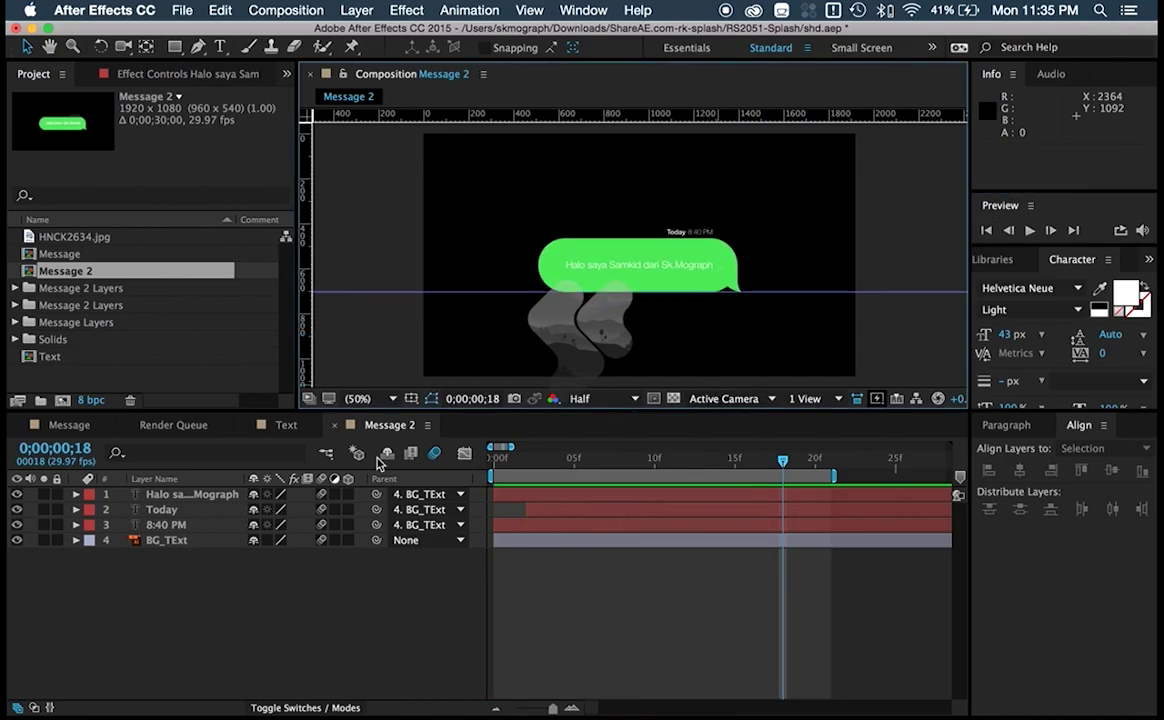
- Scrub through the Message composition for comparison, and return to Message 2 to replay its bubble animation from frame 0
left_click(70, 426)
left_click_drag(550, 470, 775, 468)
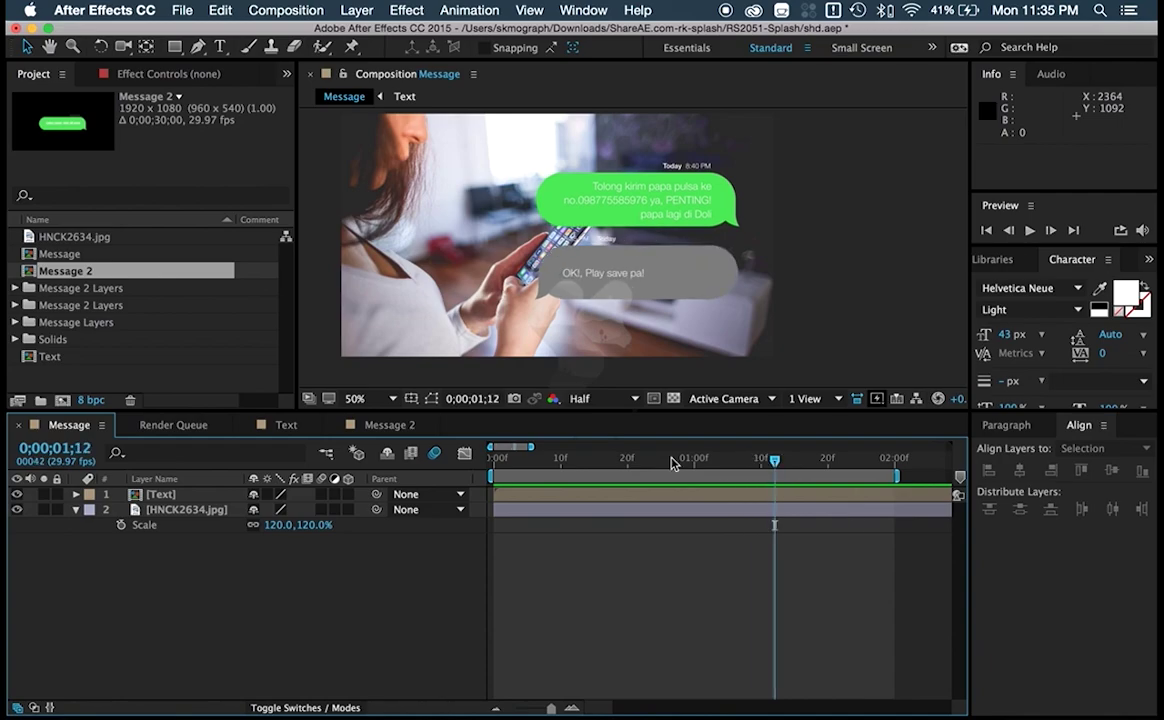
left_click(390, 425)
key("space")
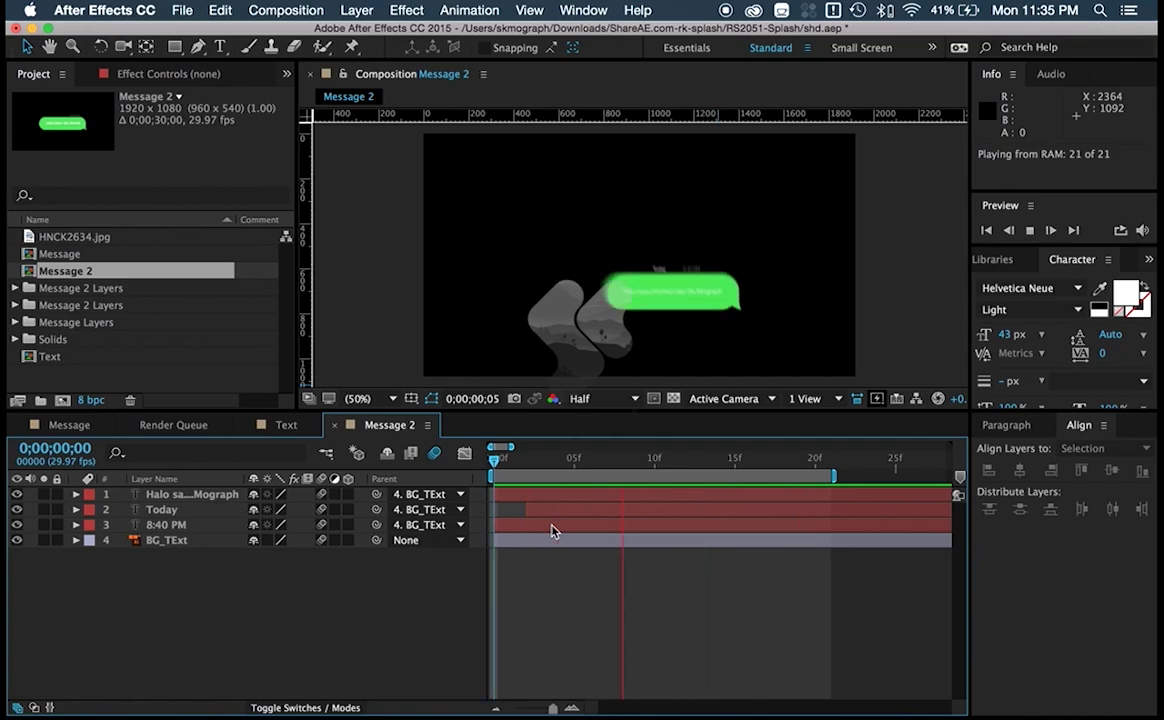
key("space")
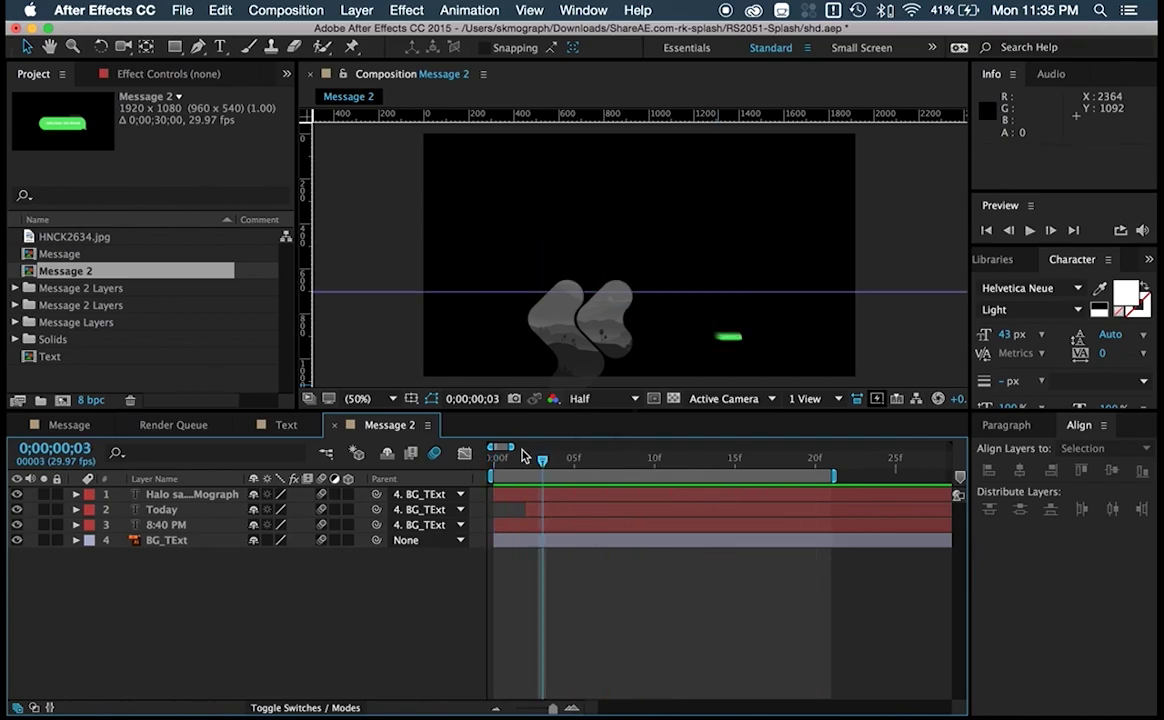
key("space")
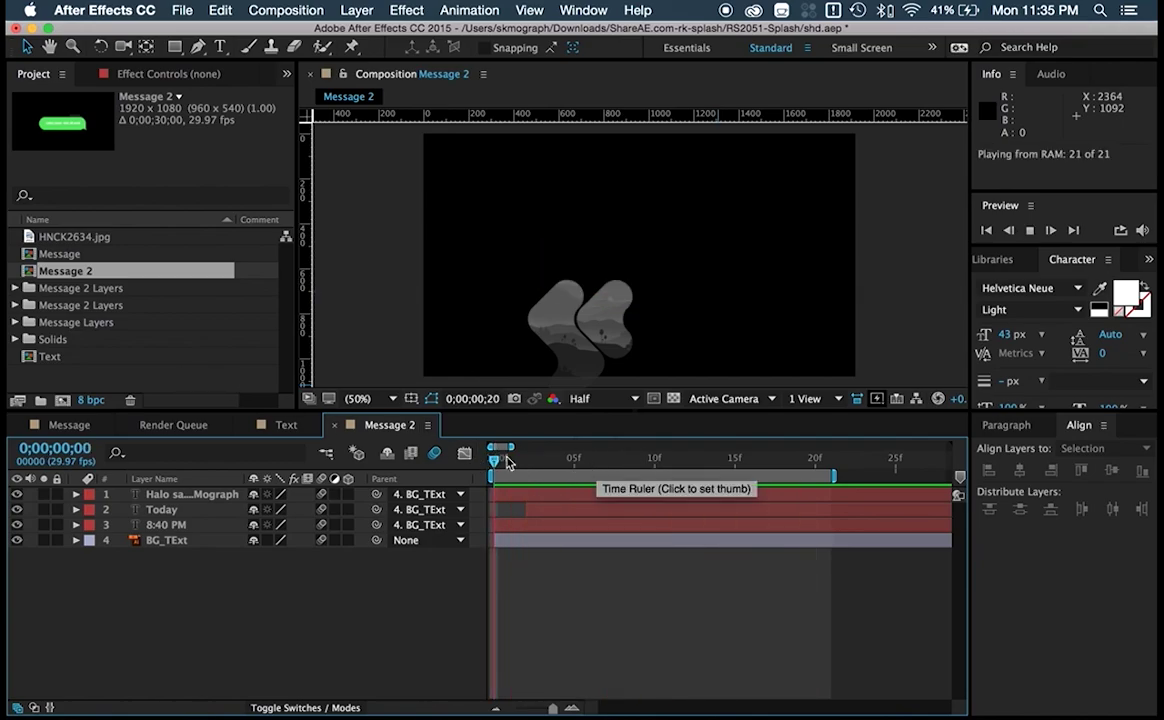
key("space")
- Add HNCK2634.jpg beneath the BG_TExt layer, scale it to 117%, and preview the bubble over the photo
left_click_drag(60, 243, 169, 582)
key("s")
left_click_drag(298, 580, 521, 540)
left_click(492, 460)
key("space")
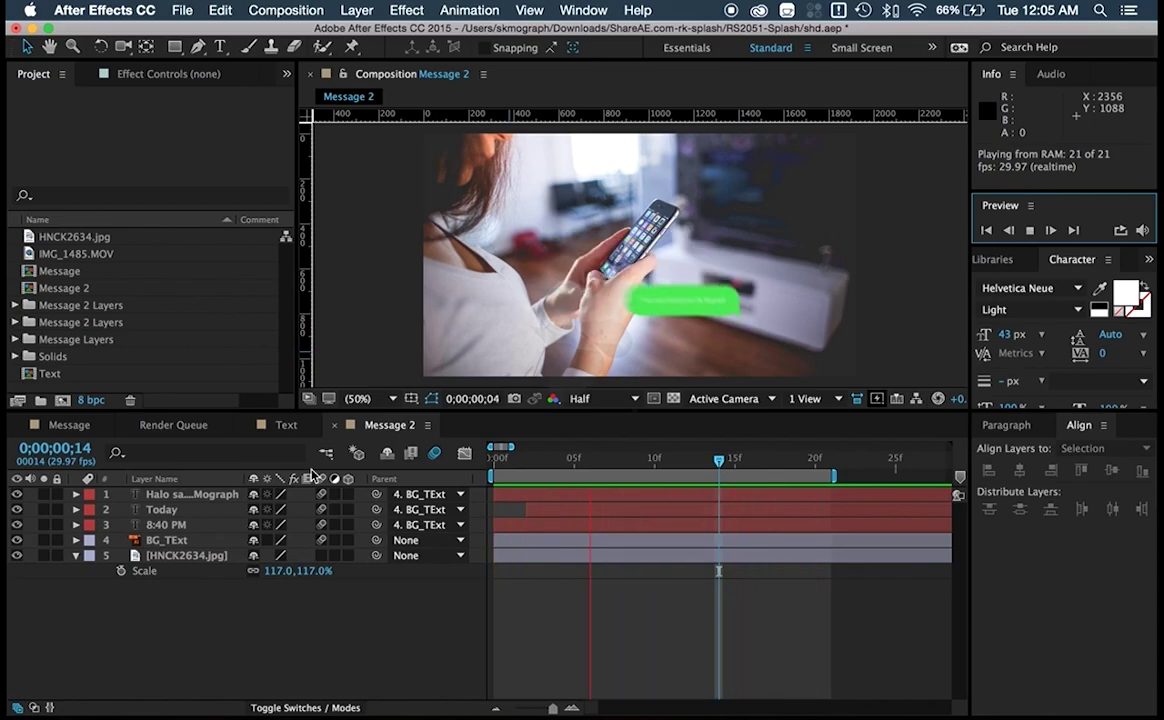
- Create a new composition from the IMG_1485.MOV footage
left_click(63, 256)
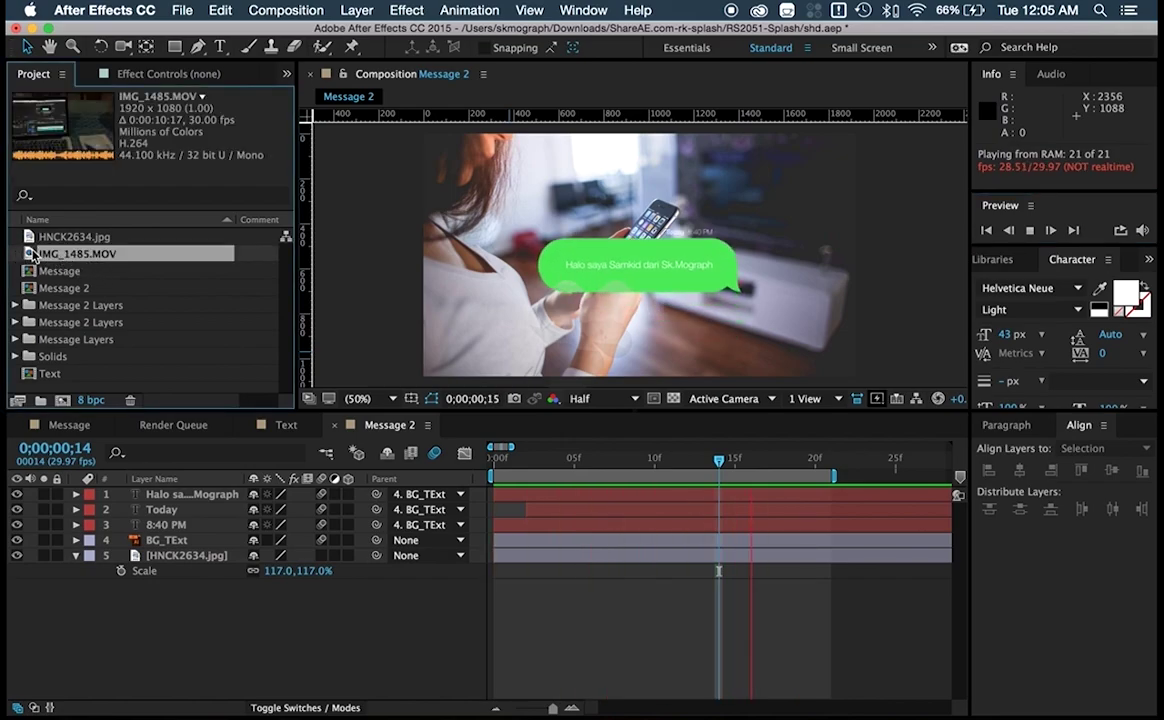
left_click_drag(30, 258, 68, 406)
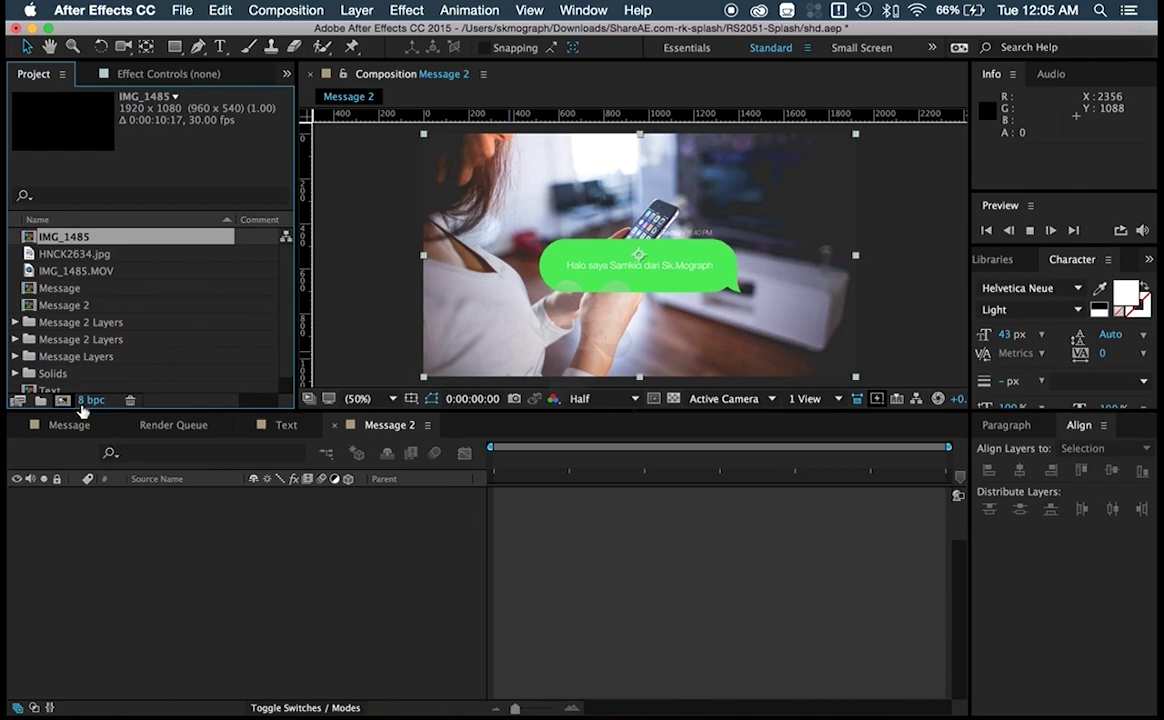
left_click_drag(507, 465, 442, 473)
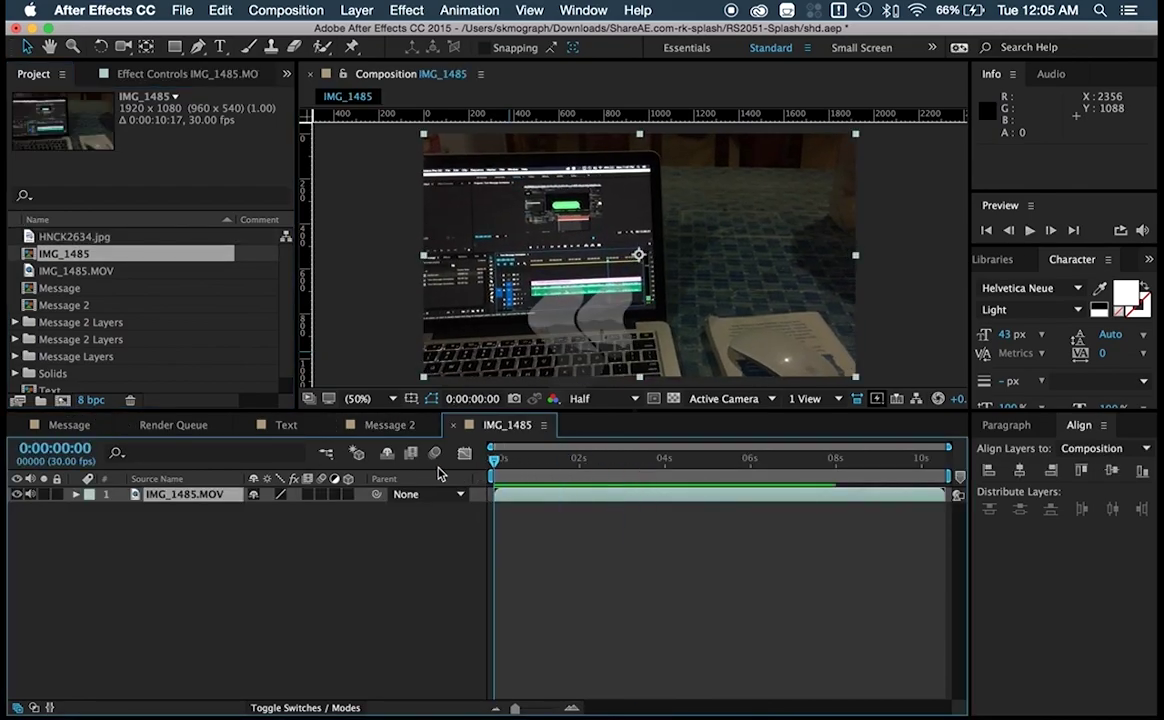
- Show the Tracker and start Track Motion on the IMG_1485.MOV layer
left_click(581, 11)
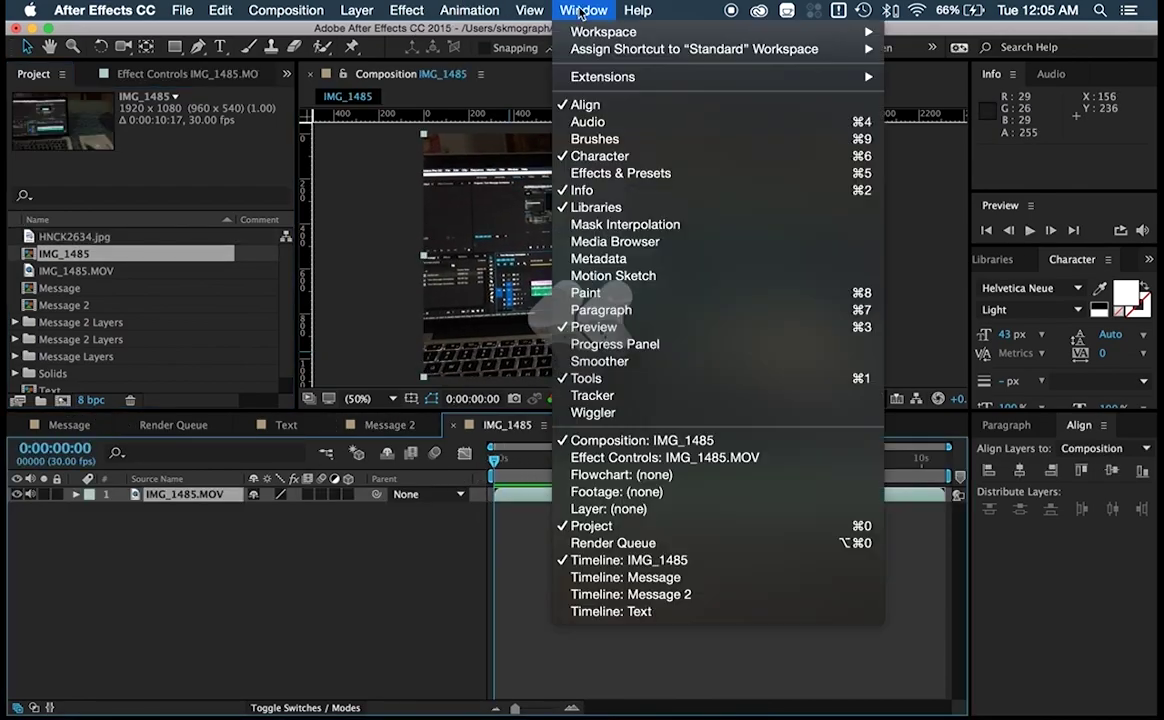
left_click(624, 399)
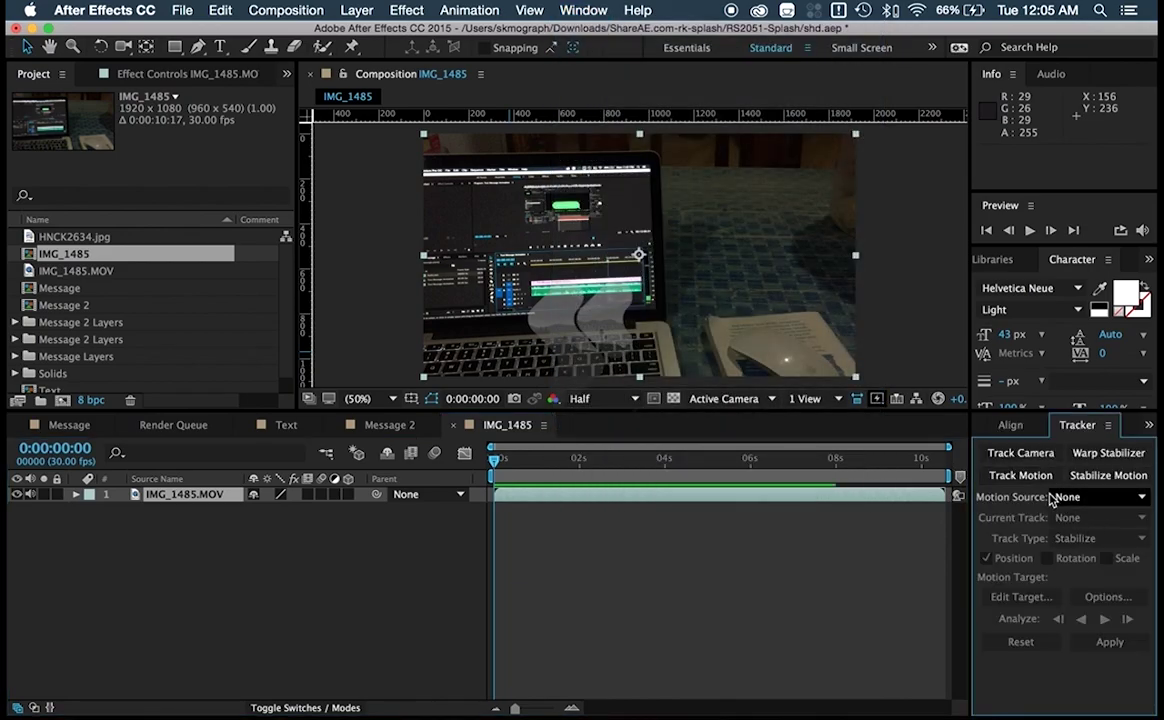
left_click(1003, 478)
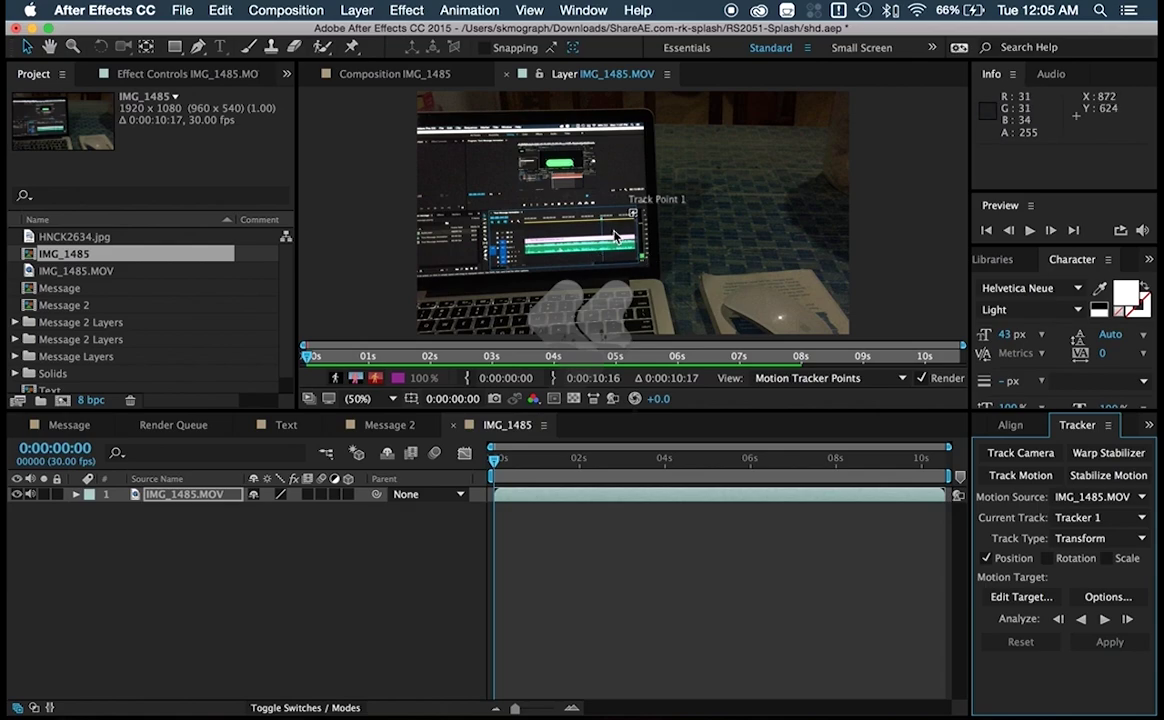
- Place Track Point 1 on the marker icon at the left end of the filmed laptop's playback controls
scroll(613, 237, "up", 4)
left_click_drag(625, 246, 697, 238)
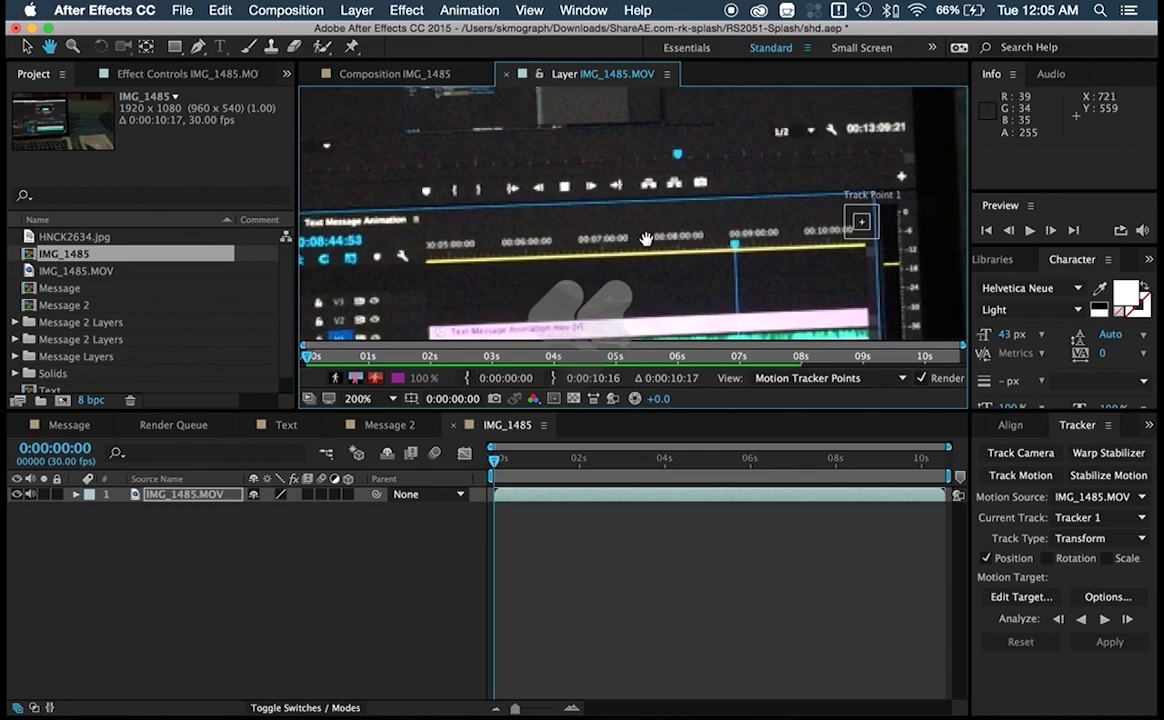
scroll(646, 238, "right", 3)
scroll(683, 219, "left", 2)
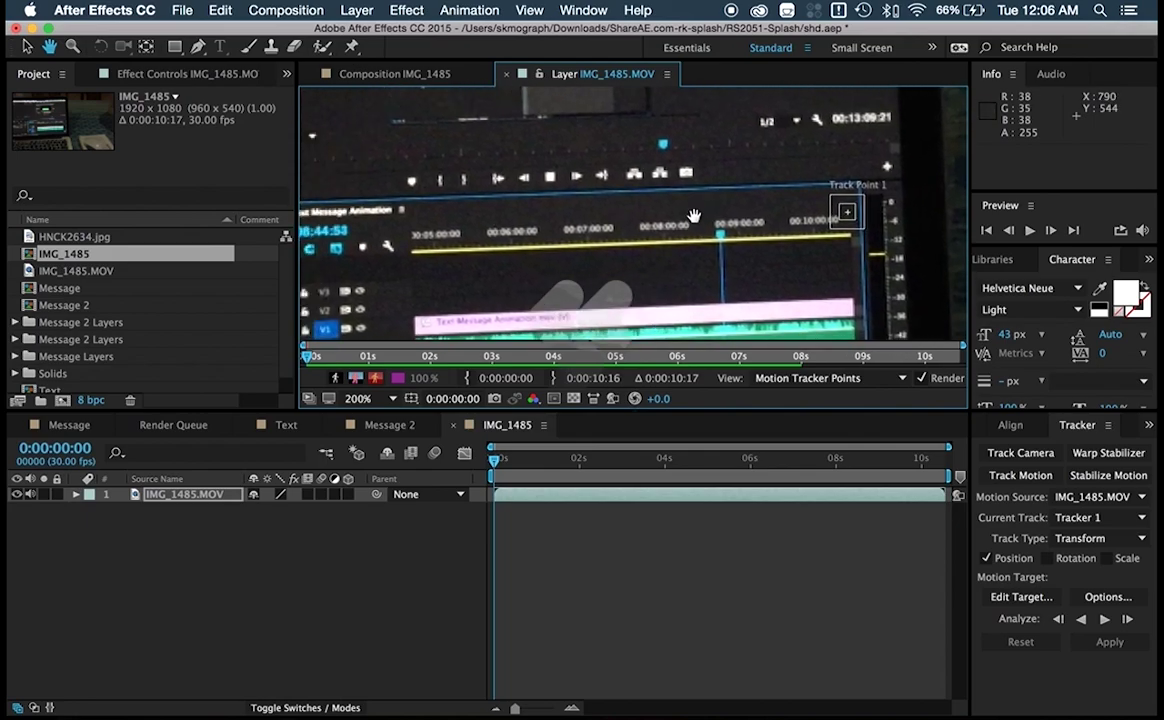
left_click_drag(848, 215, 413, 192)
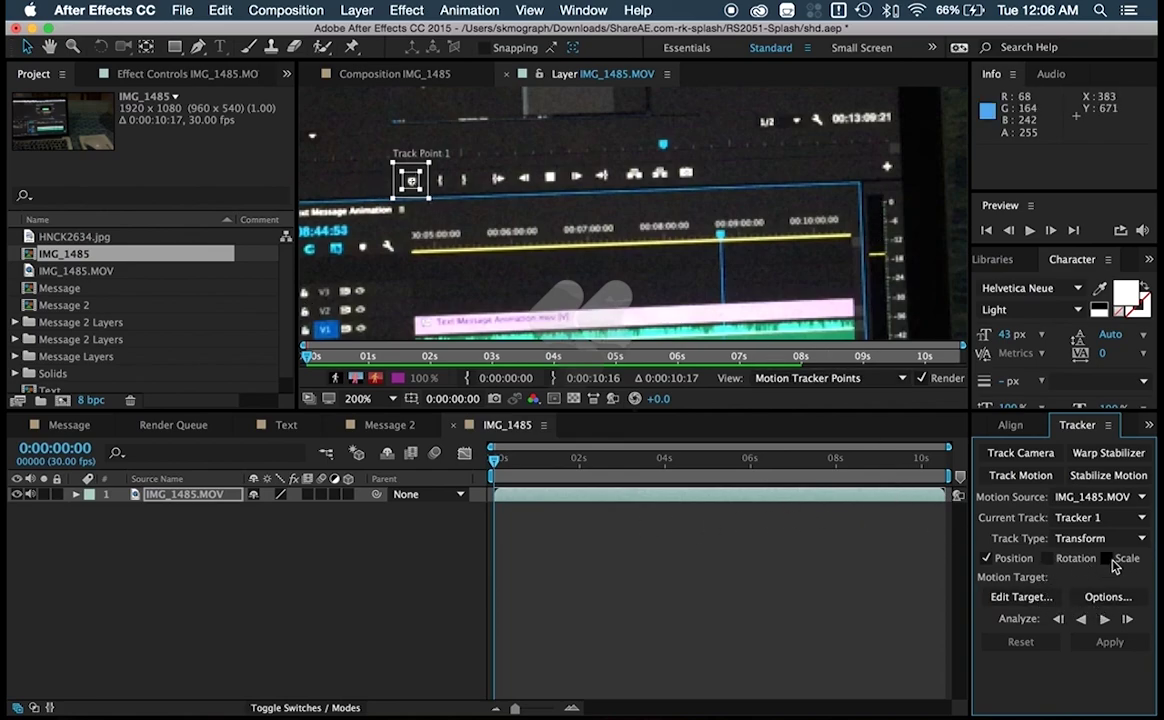
- Enable rotation tracking, place Track Point 2 on the plus icon right of the filmed playback controls, and analyze the footage forward
left_click(1046, 559)
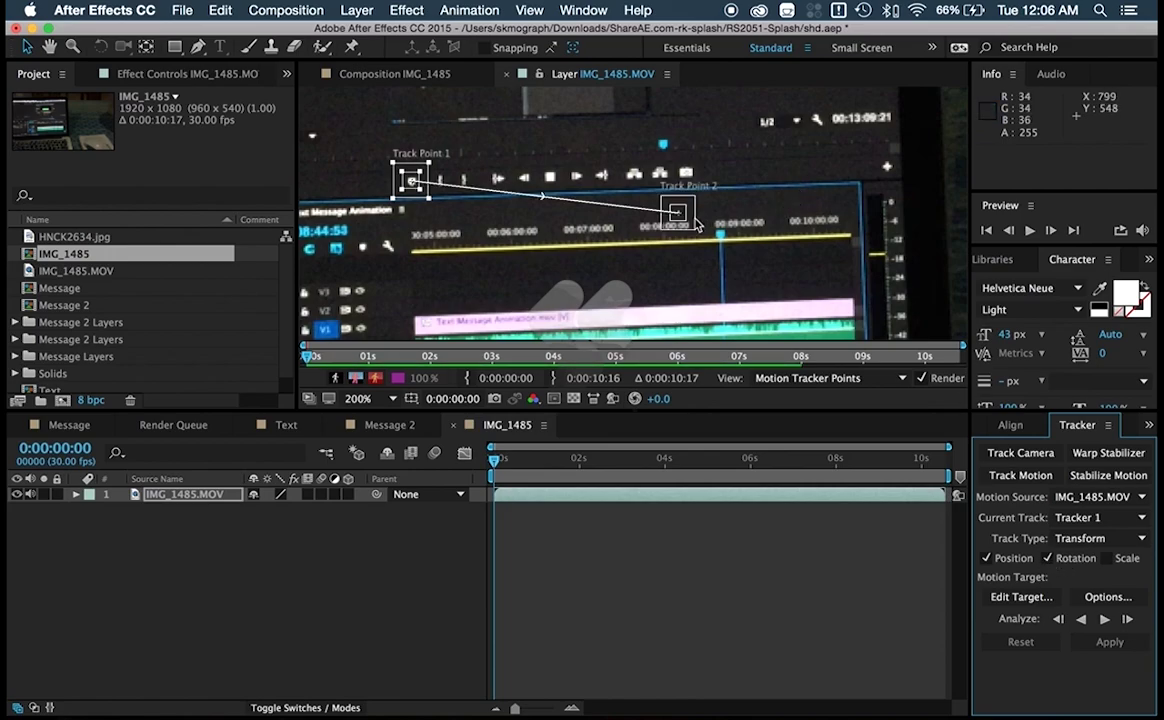
left_click_drag(690, 229, 903, 183)
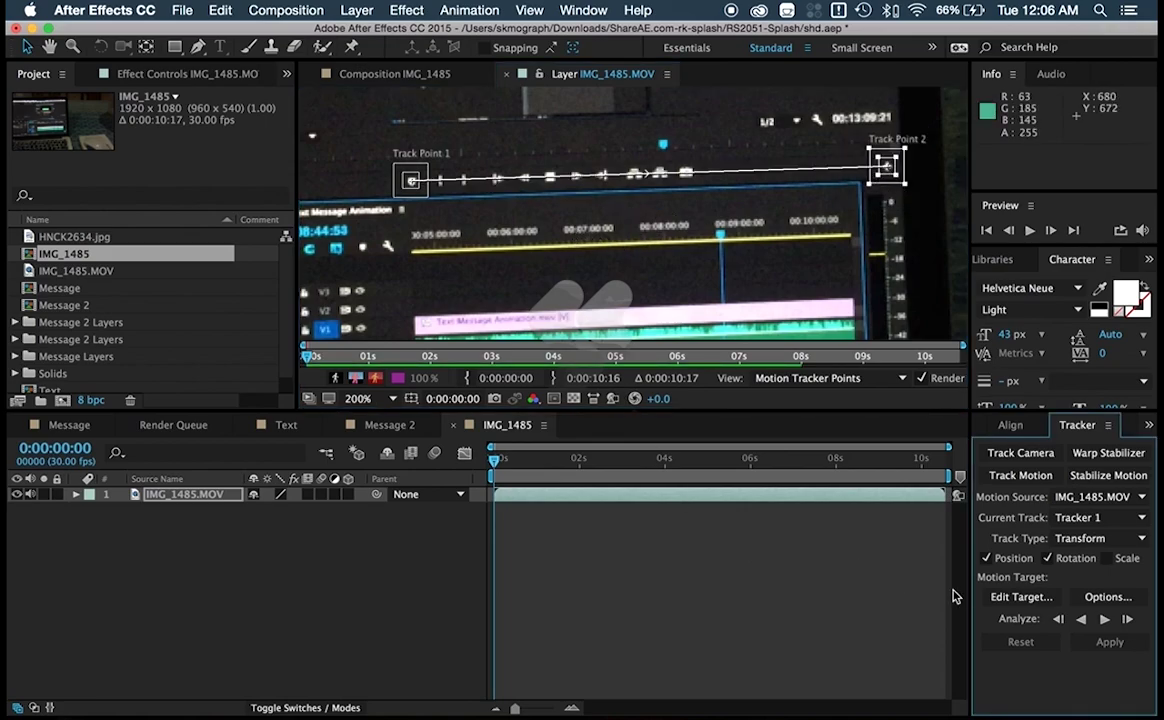
left_click(1105, 620)
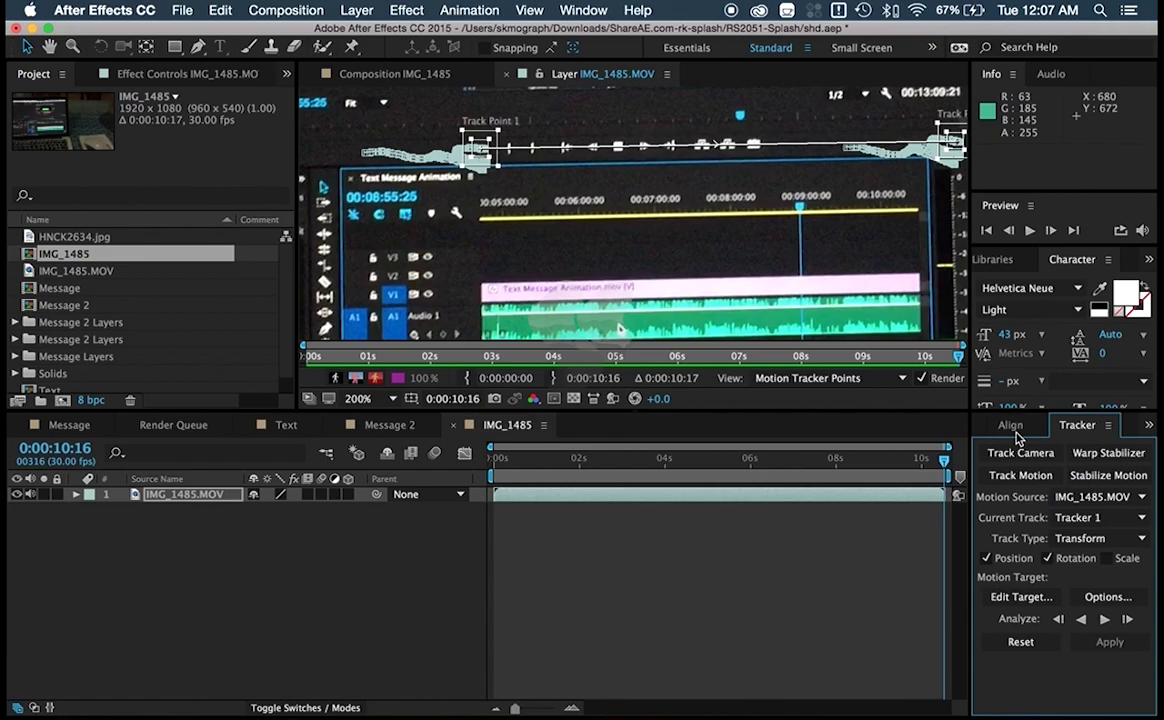
- Add a null object to the IMG_1485 composition
left_click(194, 567)
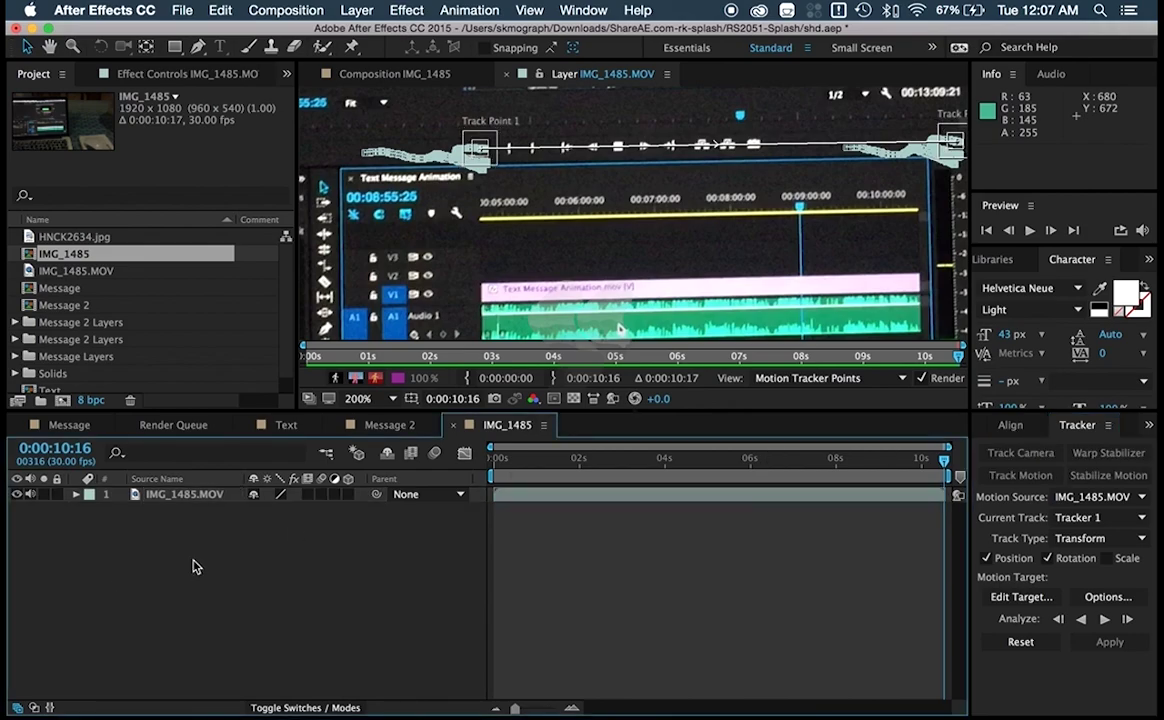
right_click(134, 543)
left_click(120, 537)
right_click(121, 537)
mouse_move(200, 546)
left_click(400, 630)
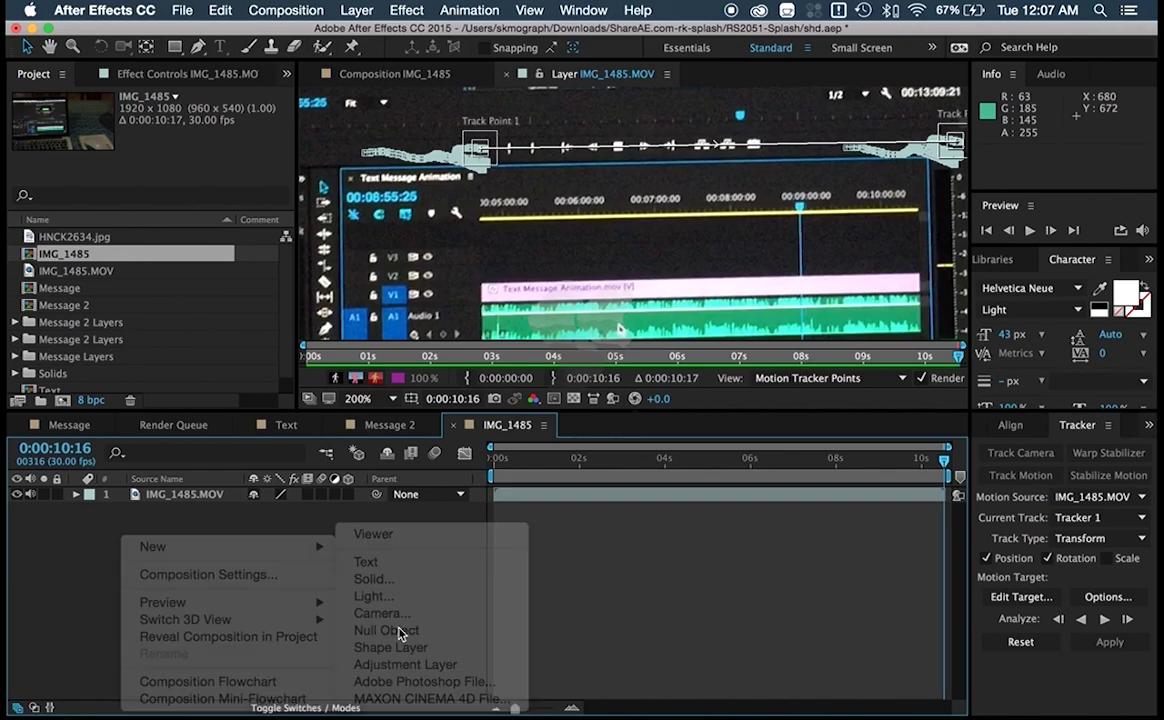
- Set Null 2 as the motion target and apply the tracking data to it in X and Y
left_click(1021, 597)
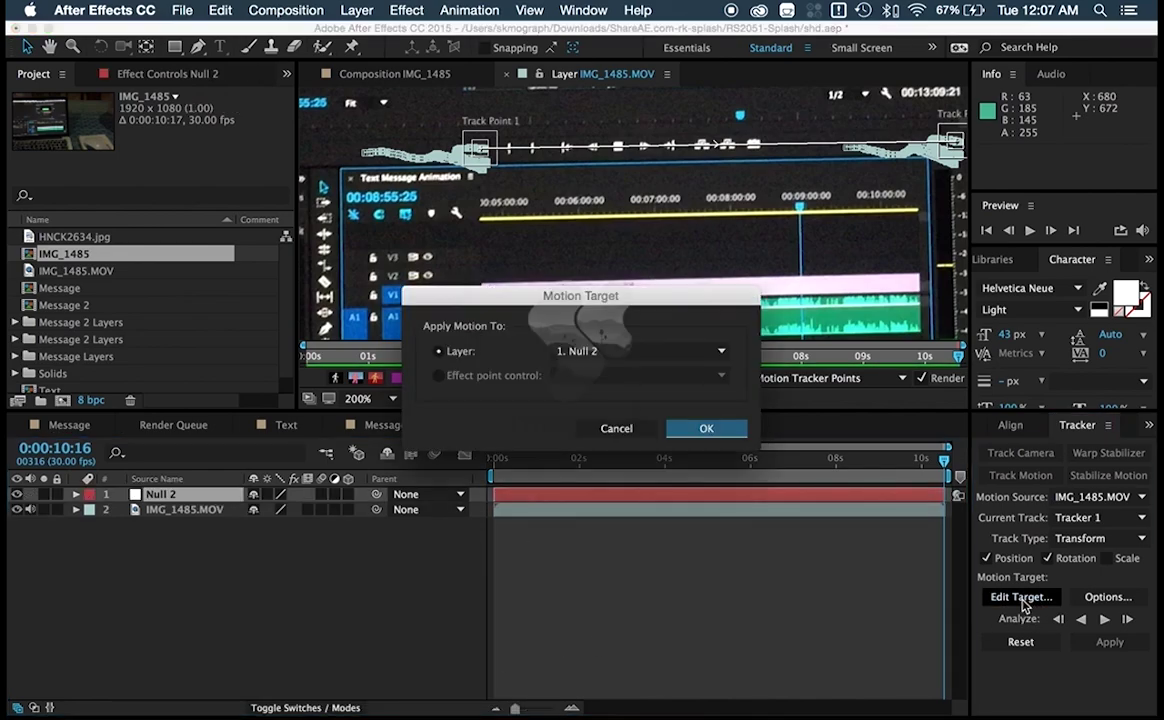
left_click(611, 351)
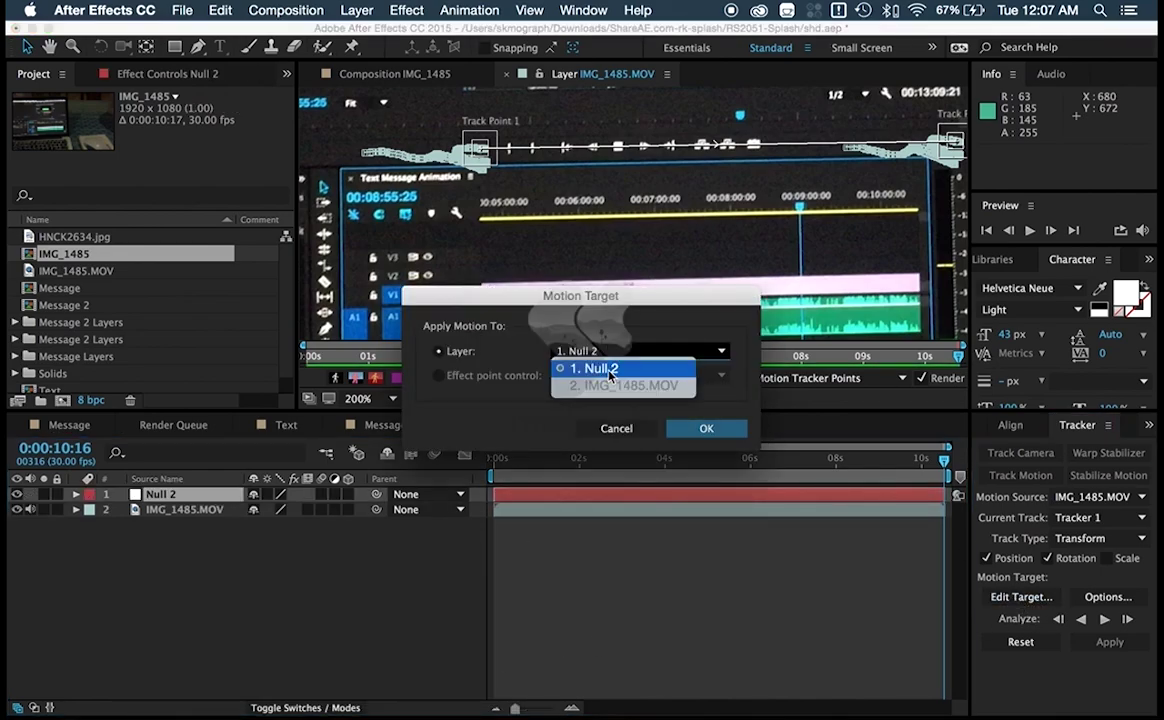
left_click(610, 369)
left_click(704, 428)
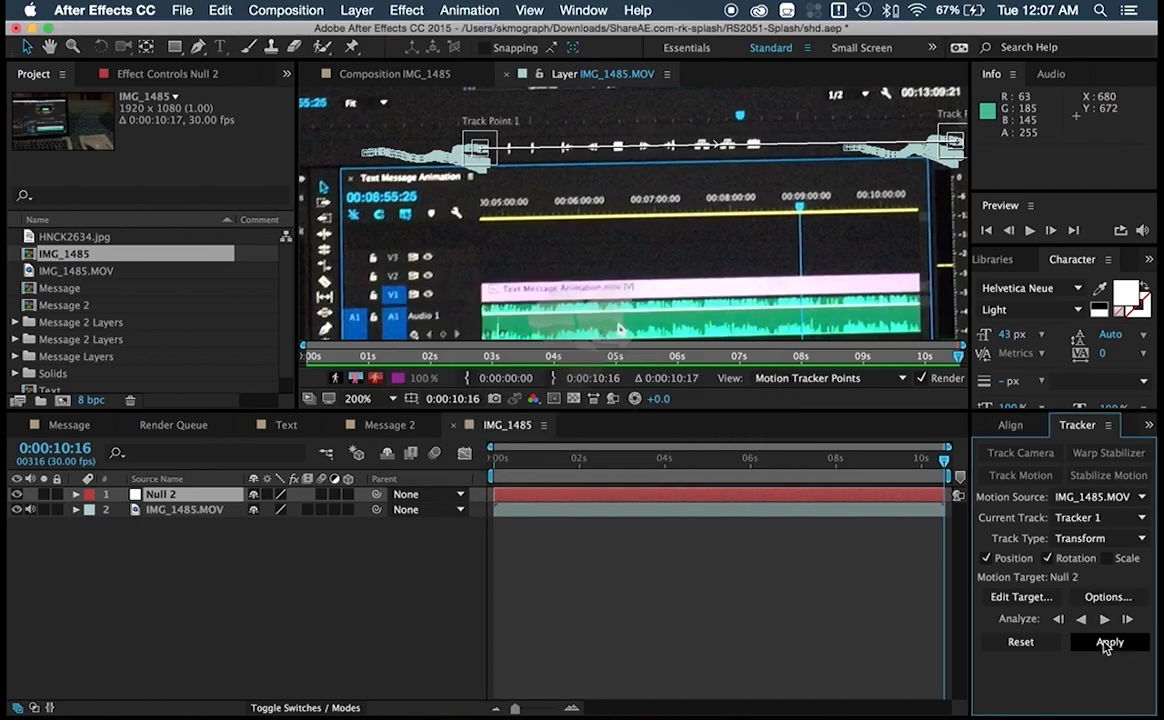
left_click(1107, 644)
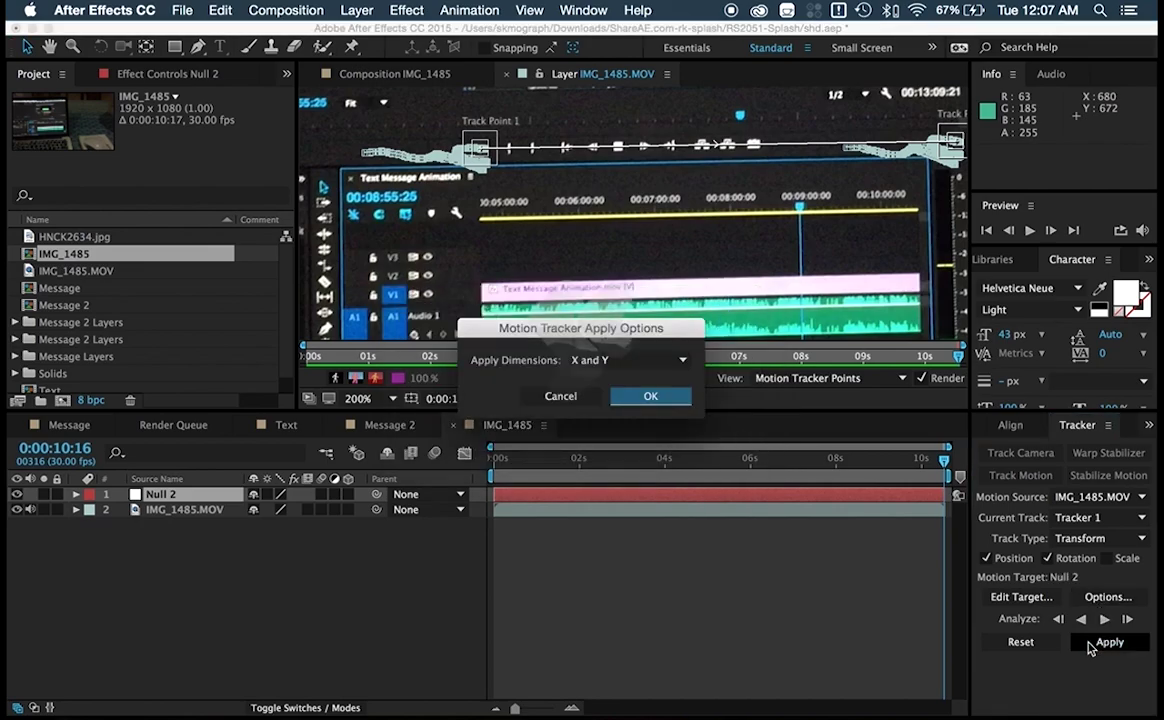
left_click(650, 398)
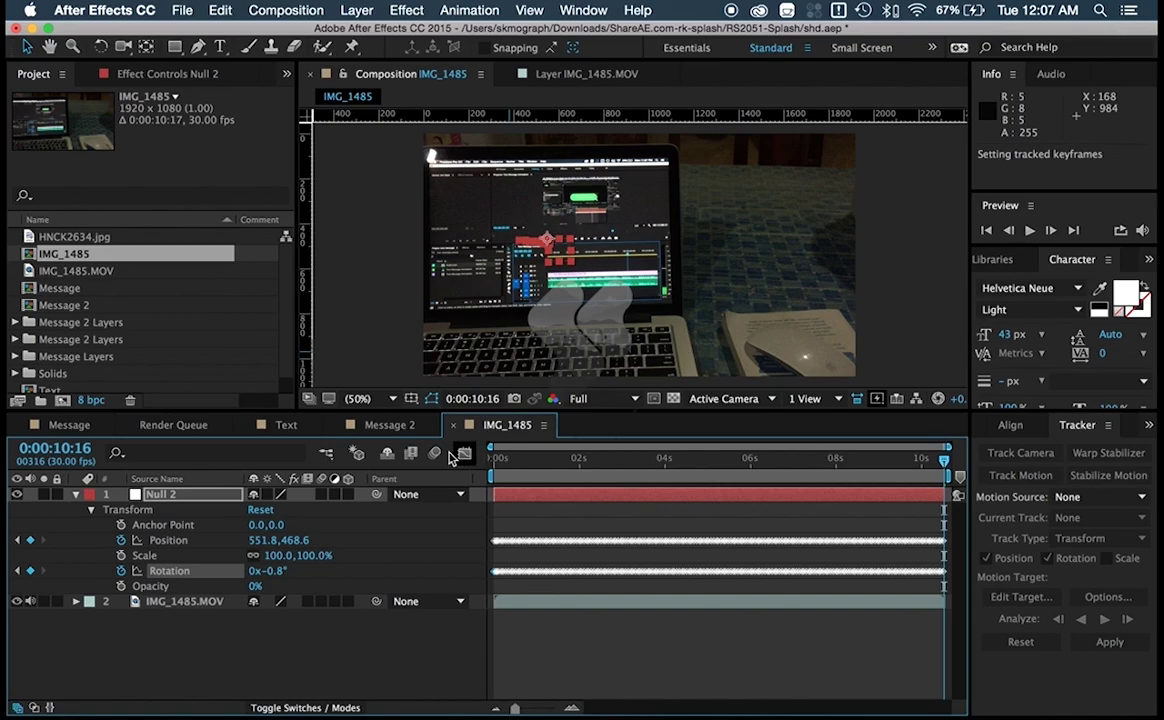
left_click(230, 632)
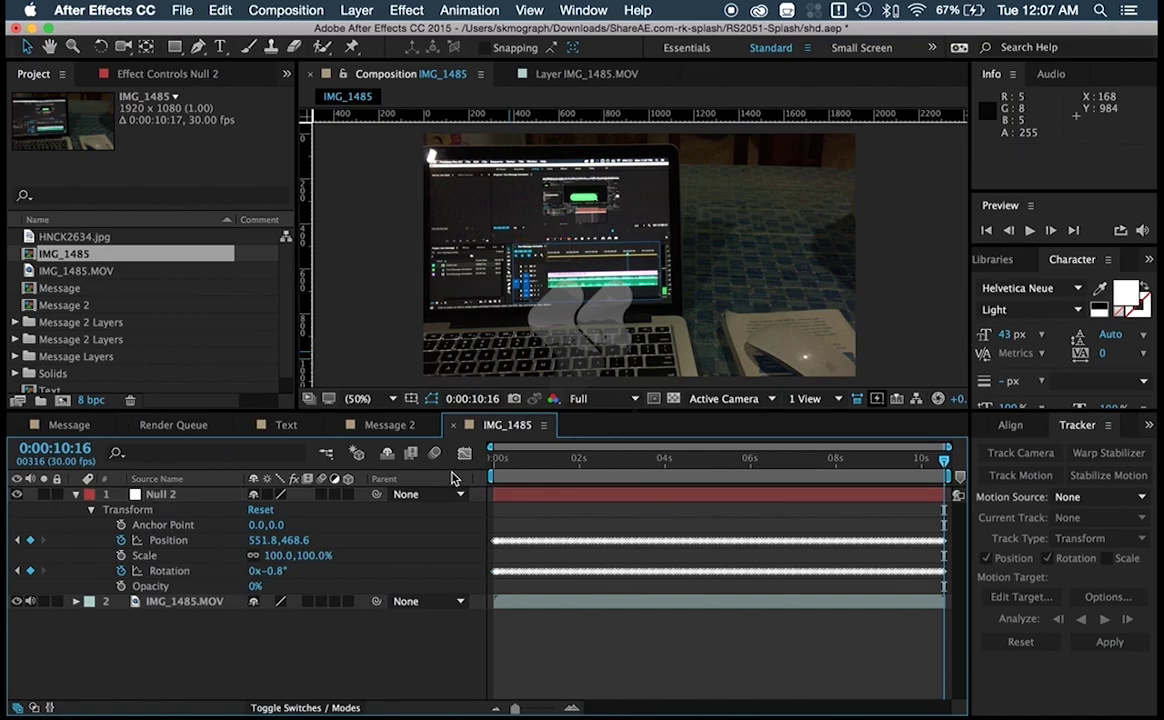
- Open the Text precomposition inside the Message composition and scrub its two-bubble animation to 0;00;01;18
left_click(372, 427)
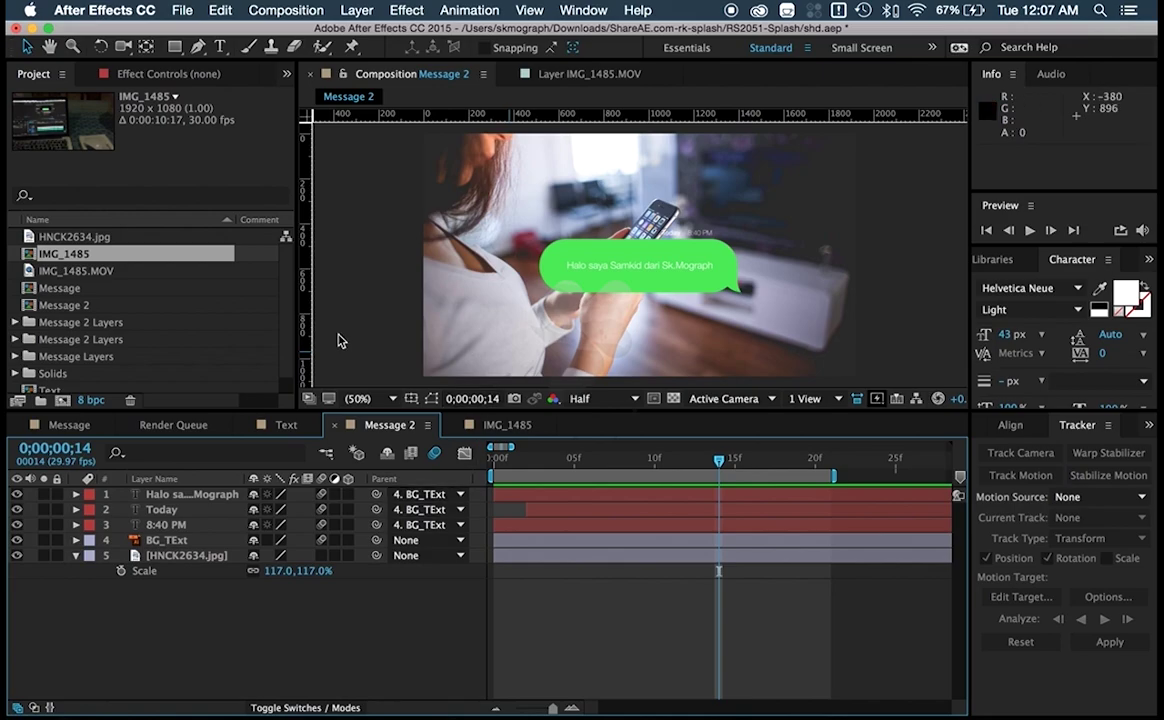
left_click(69, 424)
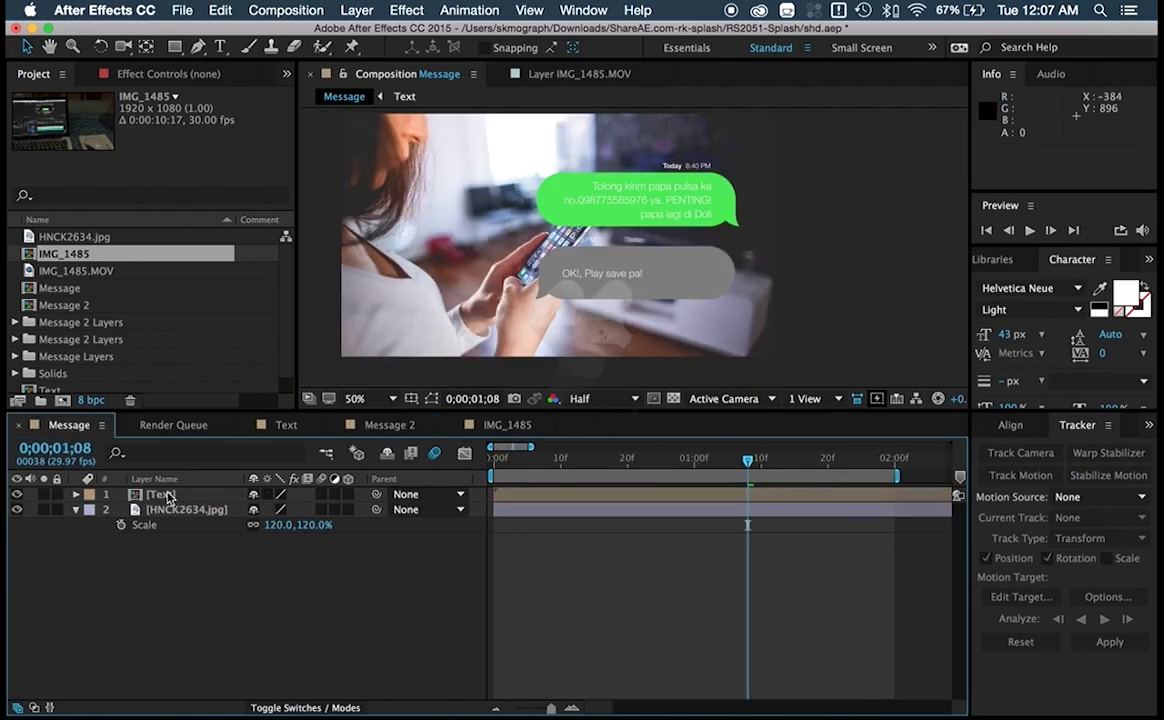
left_click(165, 495)
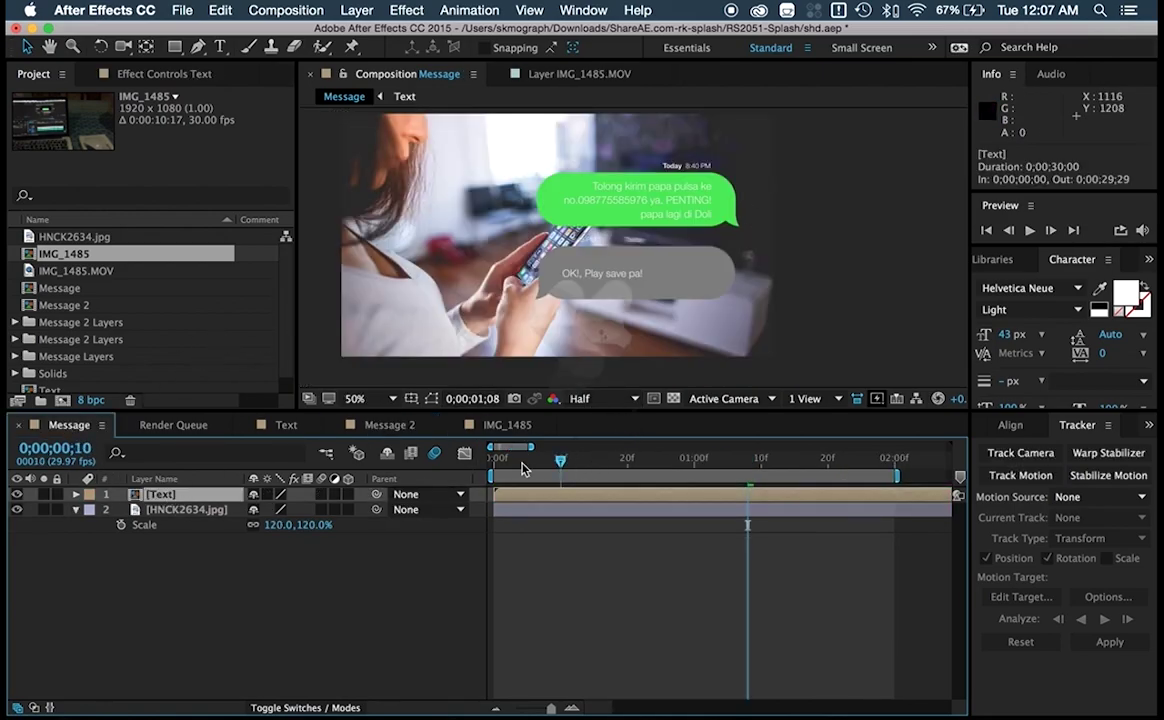
double_click(165, 494)
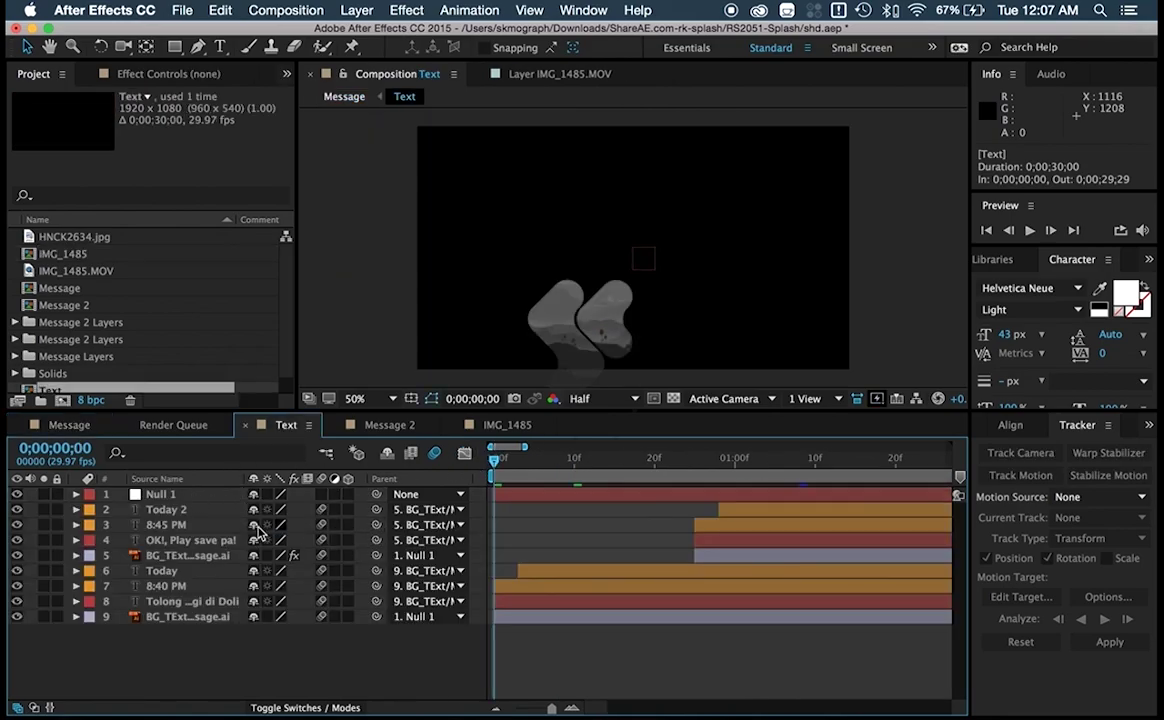
left_click_drag(502, 465, 882, 459)
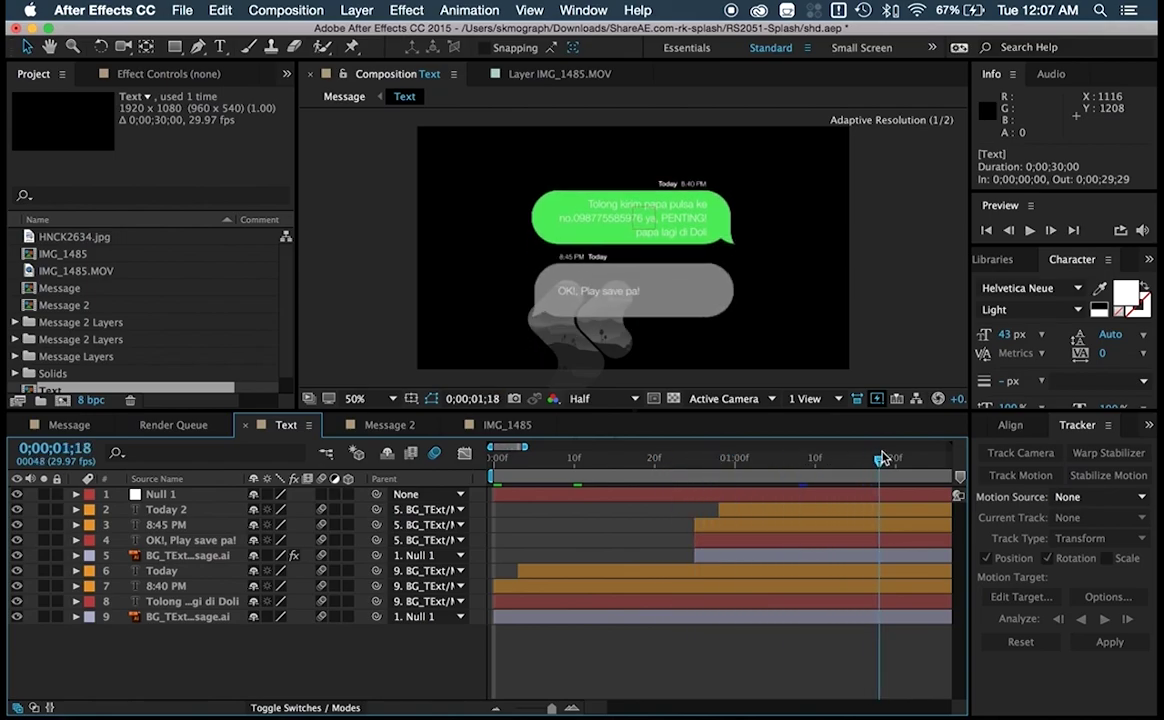
- Reveal the position keyframes of Null 1 and scrub the bubbles' upward move to 0;00;01;14
left_click(555, 231)
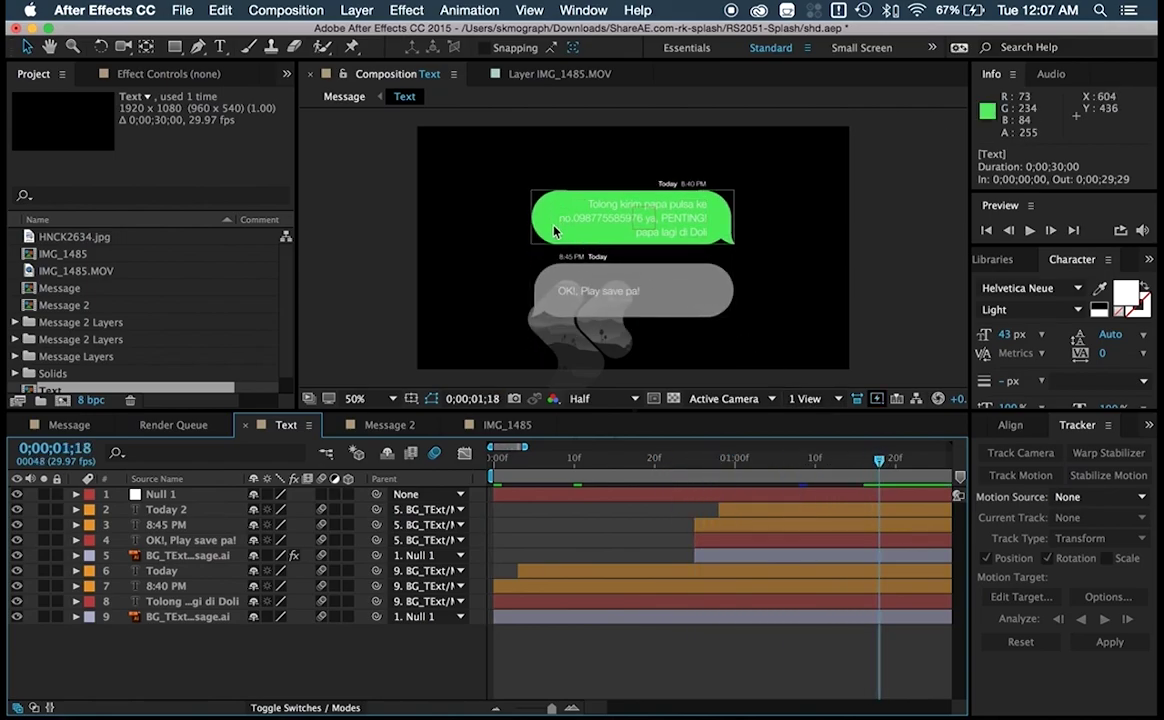
left_click(724, 558)
key("super+shift+a")
left_click(163, 494)
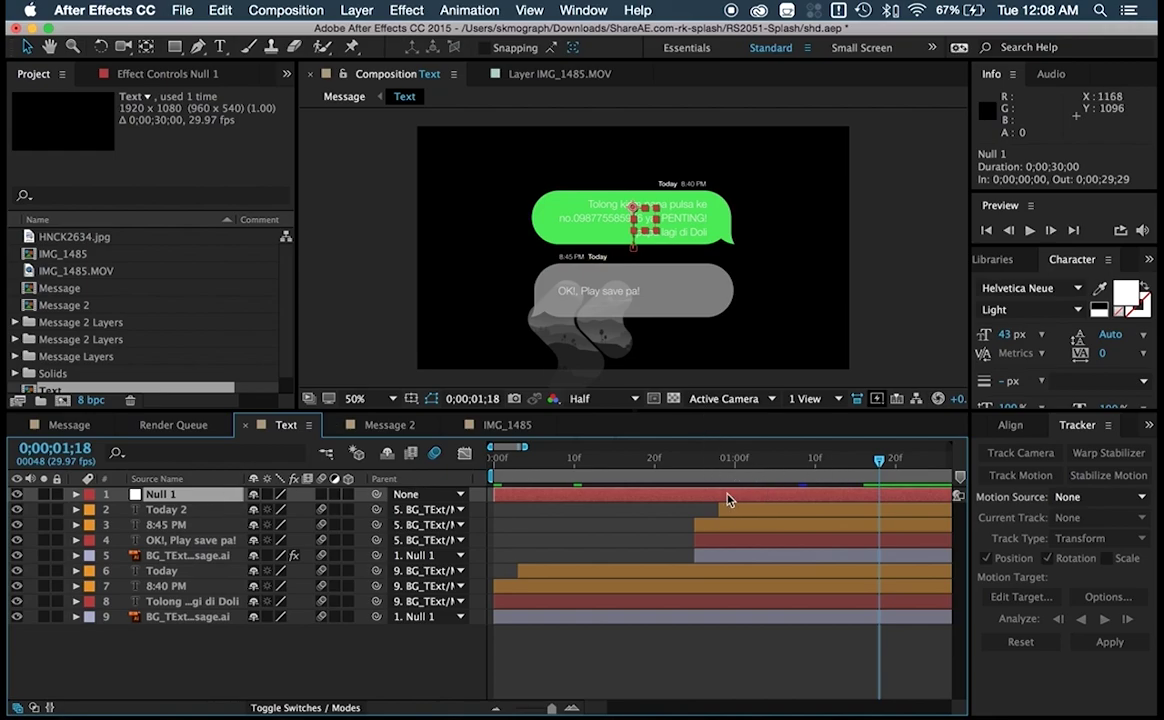
key("p")
left_click(695, 462)
left_click_drag(695, 462, 847, 465)
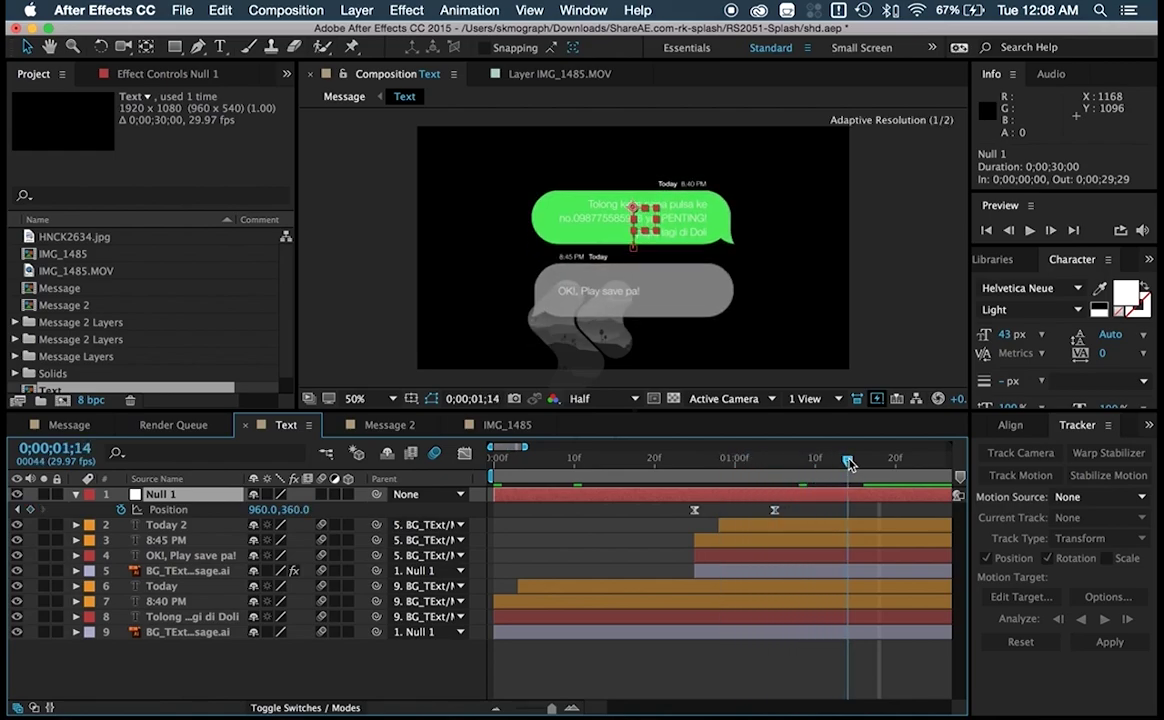
- Examine the grey and green BG_TExt bubble layers and their parenting to Null 1
left_click(170, 525)
left_click(170, 570)
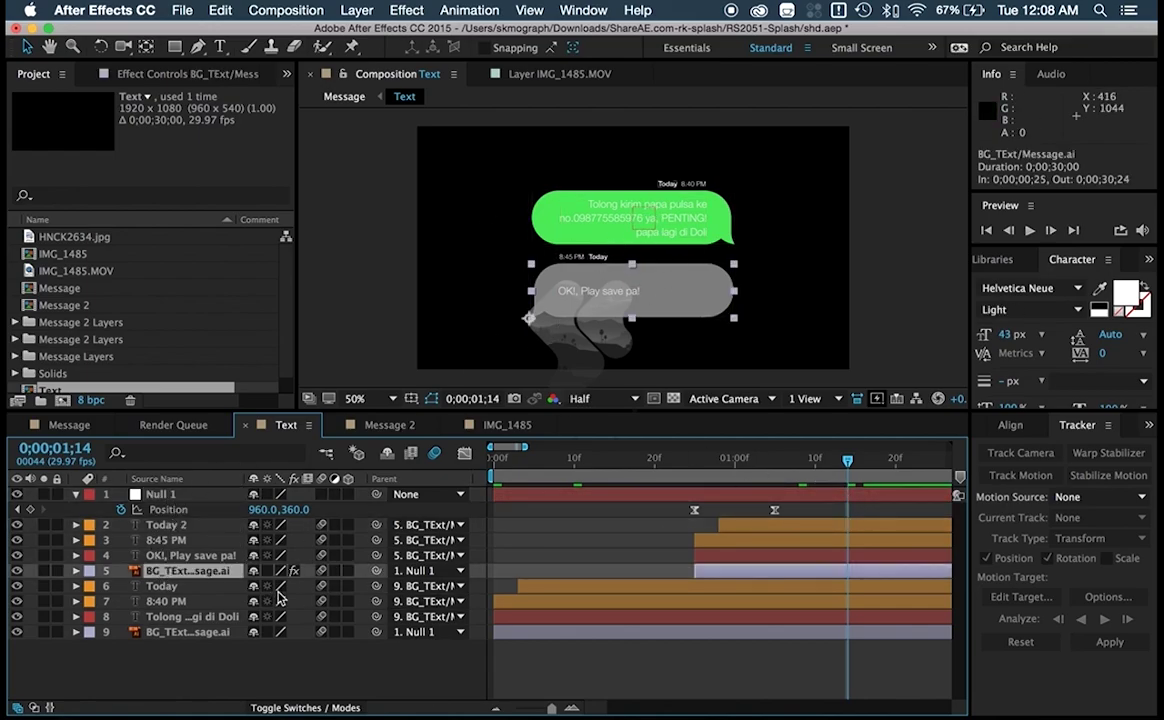
left_click(200, 632)
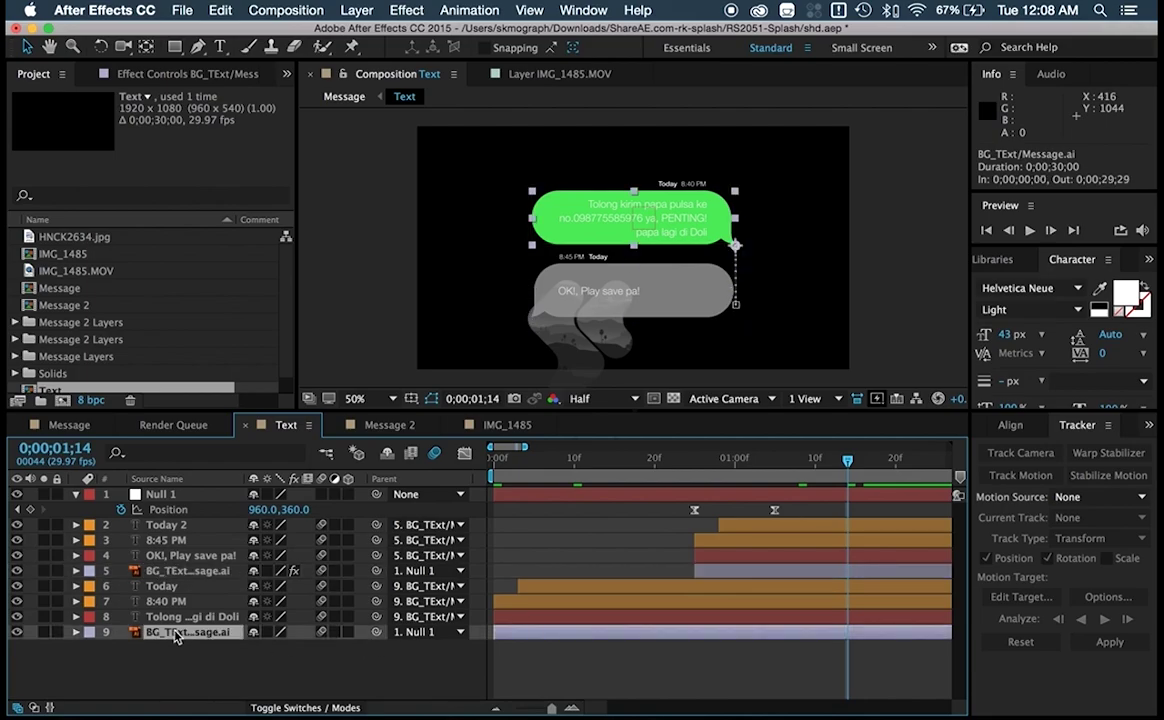
left_click(176, 496)
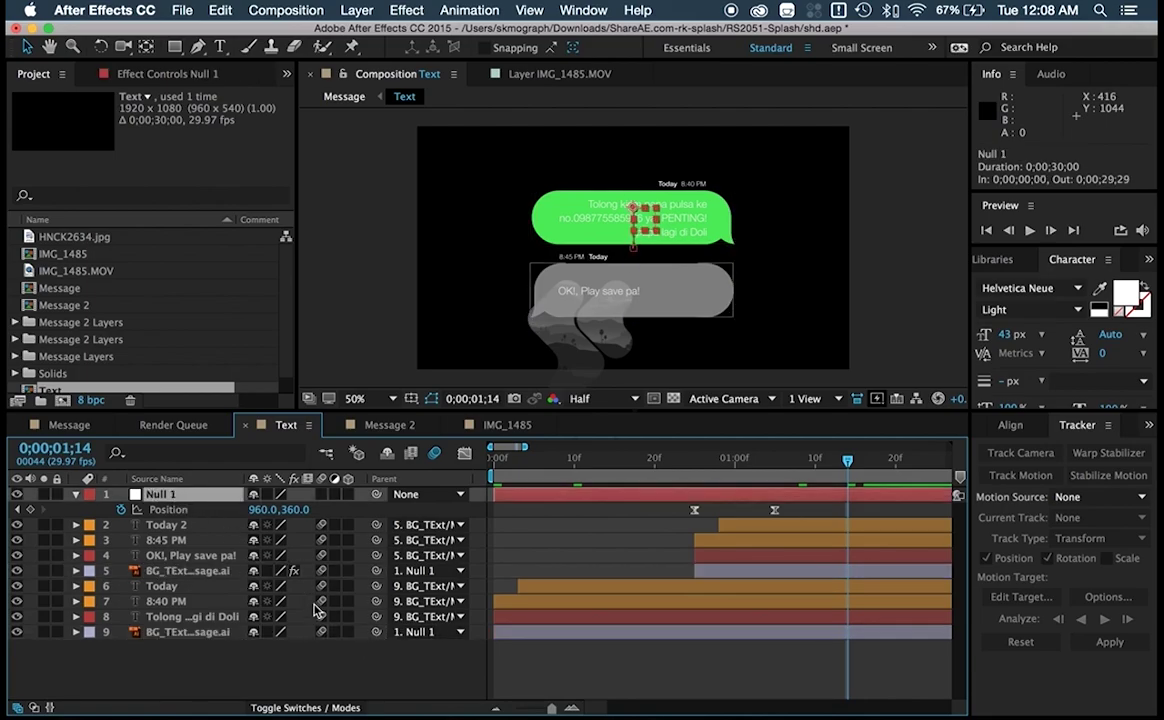
left_click_drag(376, 631, 195, 497)
- Step back frame by frame to 0;00;00;23 to review the green bubble's move with Null 1 selected
key("Page_Up")
key("Page_Up")
key("Page_Up")
key("Page_Up")
key("Page_Up")
key("Page_Up")
key("Page_Up")
key("Page_Up")
key("Page_Up")
key("Page_Up")
key("Page_Up")
key("Page_Up")
key("Page_Up")
key("Page_Up")
key("Page_Up")
key("Page_Up")
key("Page_Up")
key("Page_Up")
key("Page_Up")
key("Page_Up")
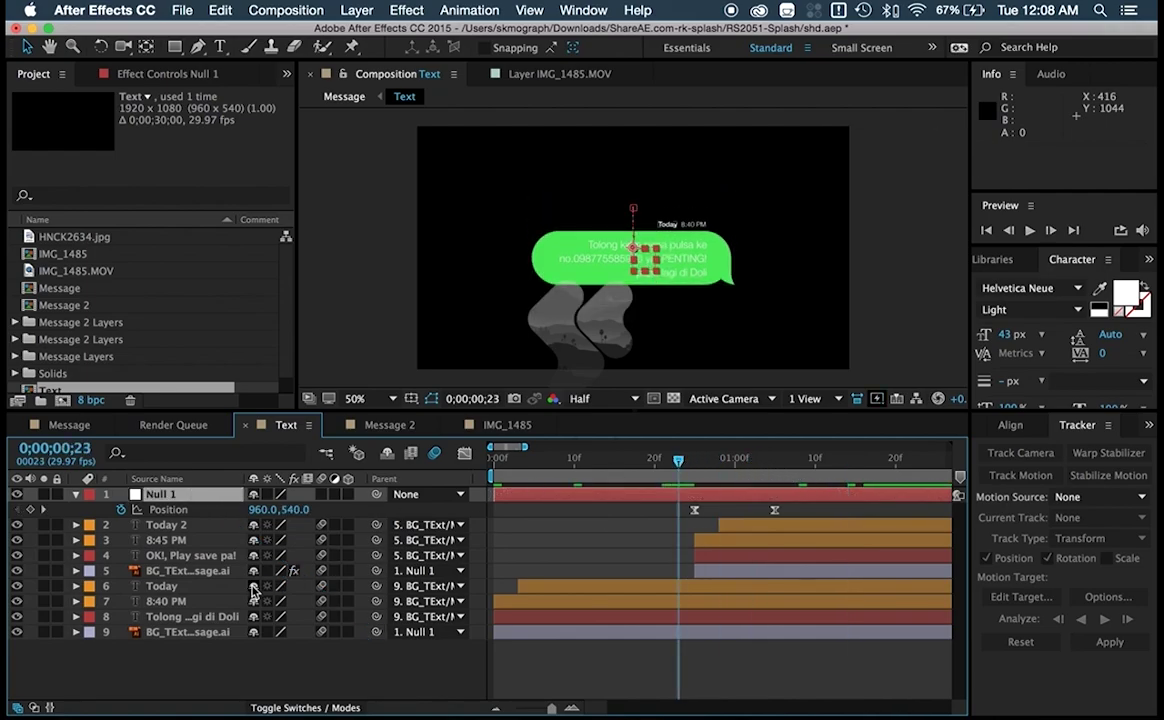
- Scrub to the second position keyframe of Null 1 at 0;00;01;05 and select the grey bubble's BG_TExt layer for comparison
left_click(190, 571)
left_click(729, 657)
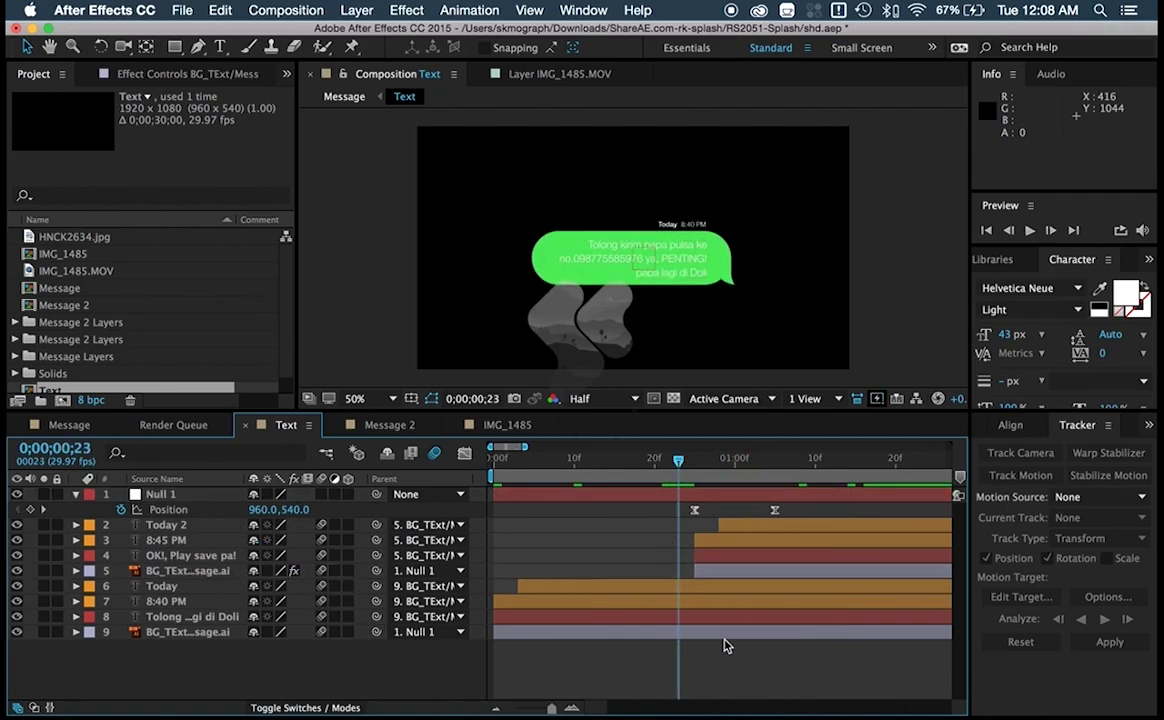
left_click_drag(680, 462, 775, 463)
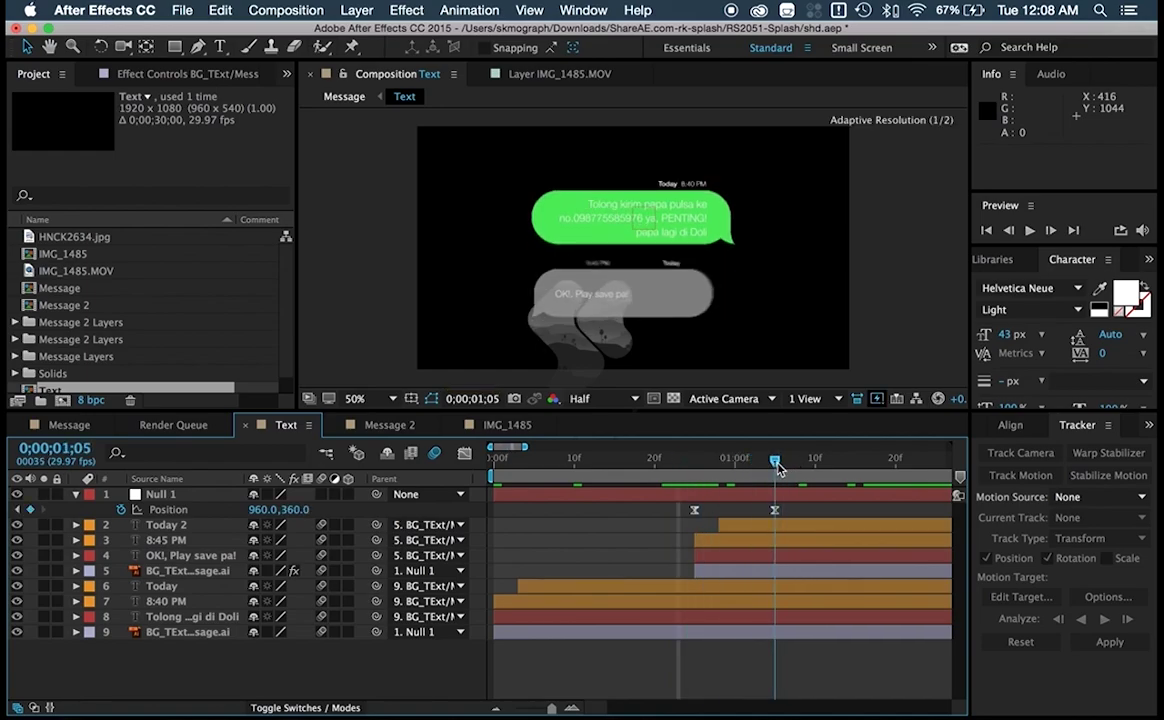
left_click(746, 526)
left_click(734, 572)
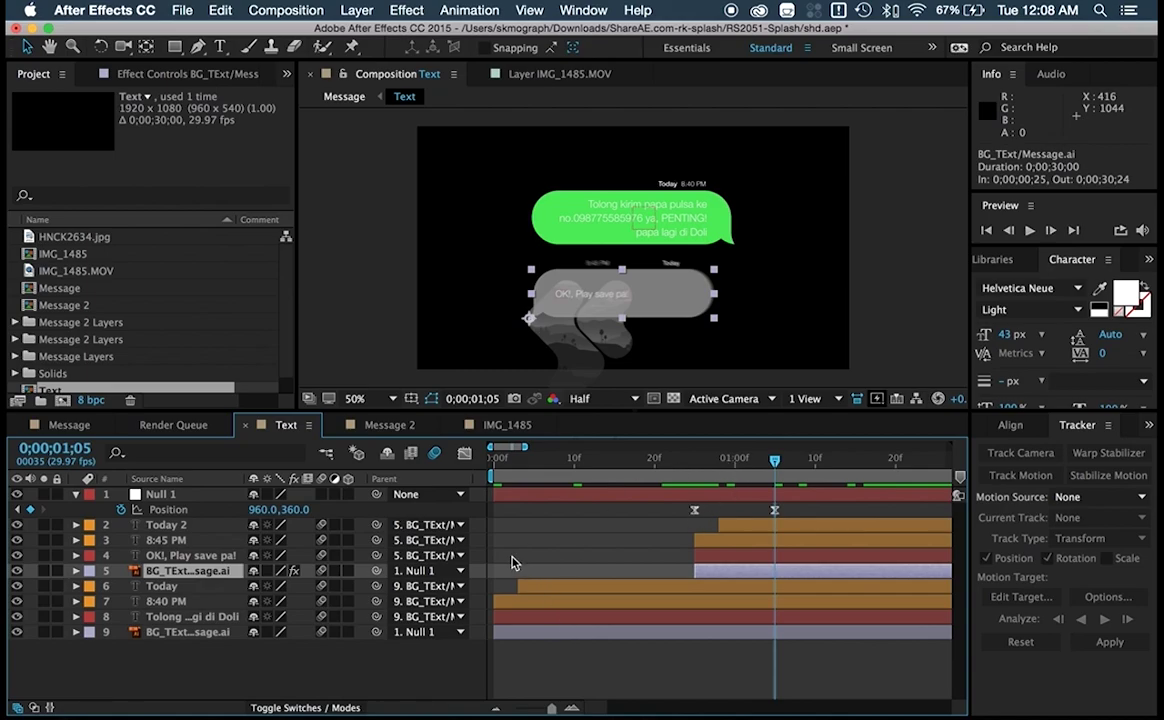
- Add the Text composition as a layer above Null 2 in the IMG_1485 composition, starting at the first frame
left_click(507, 426)
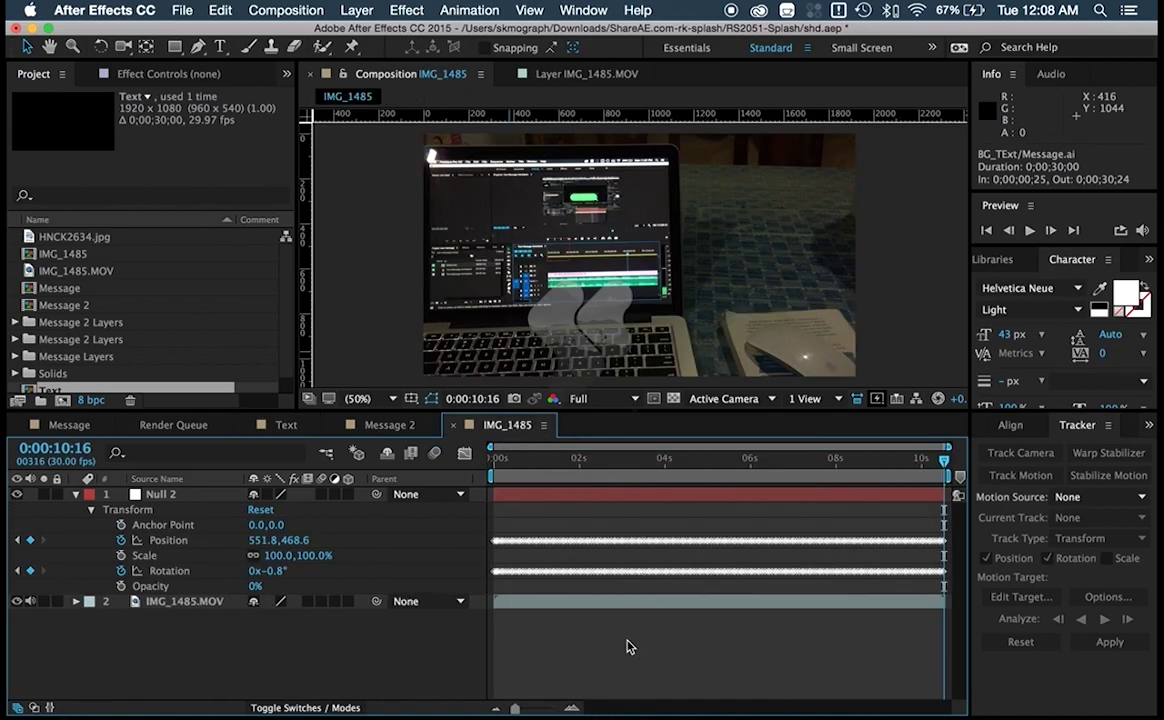
left_click_drag(565, 465, 775, 470)
left_click_drag(660, 481, 493, 476)
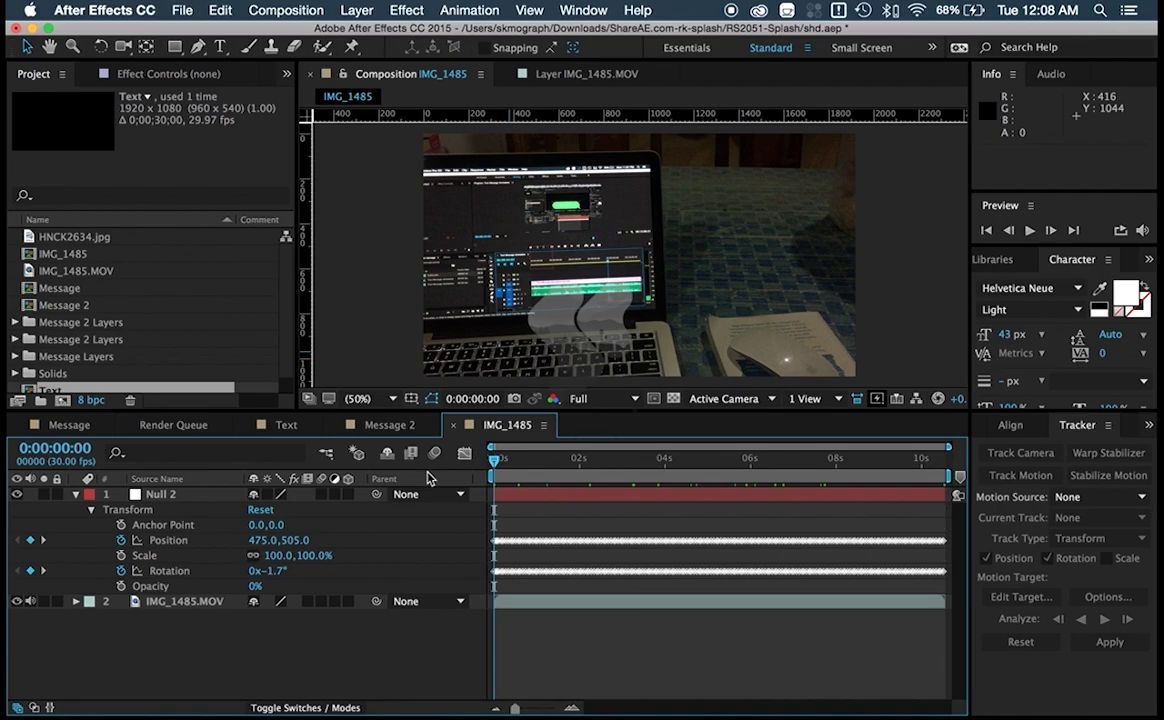
scroll(75, 318, "down", 1)
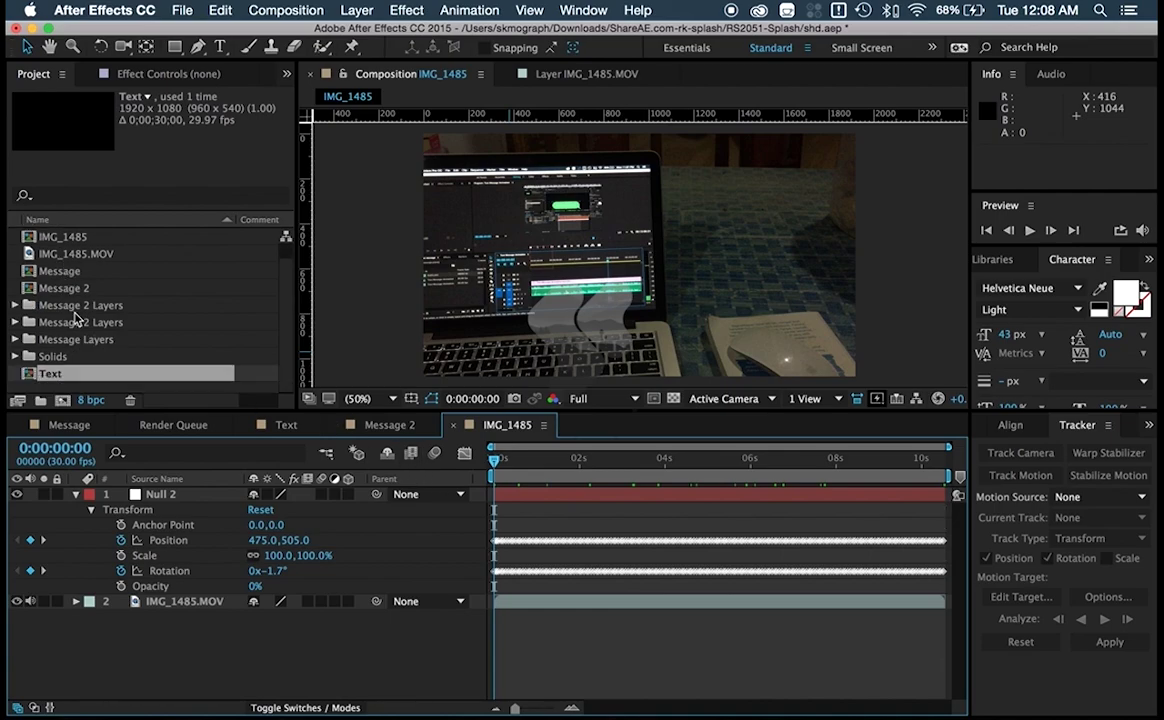
left_click(48, 376)
left_click_drag(160, 497, 161, 498)
- Scale the Text layer to 72% and place it beside the laptop, at about 1388, 440, checking it at 0:00:02:03
left_click_drag(507, 462, 584, 461)
left_click_drag(646, 258, 730, 237)
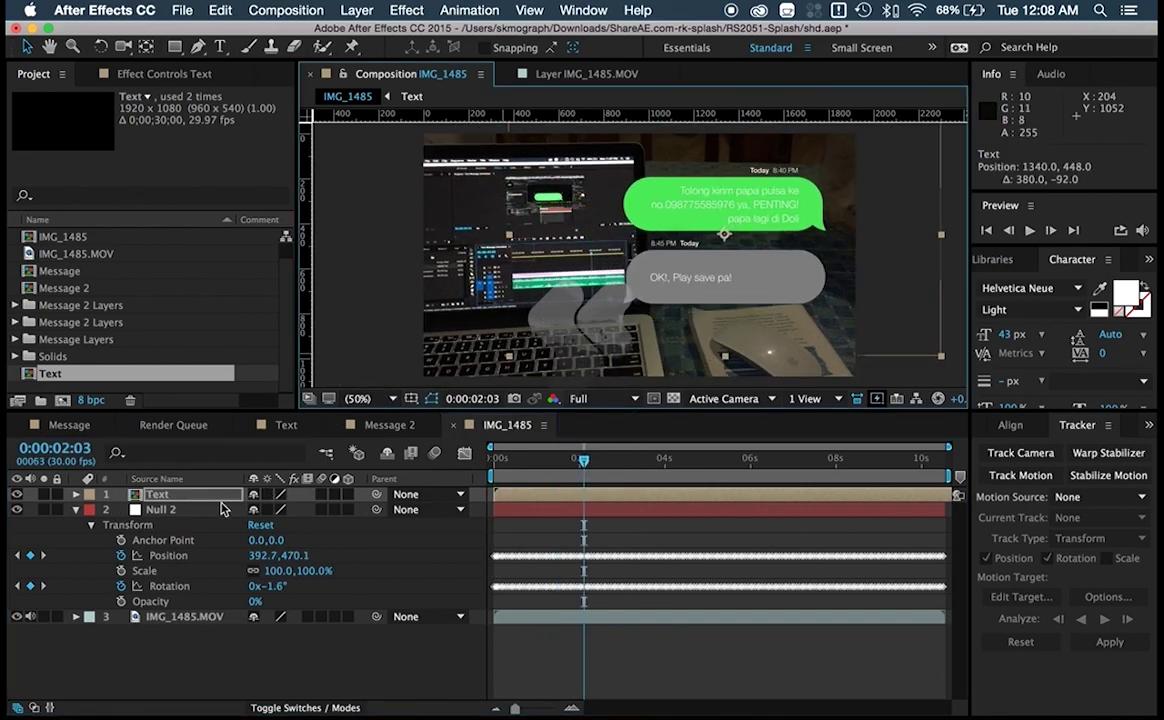
key("s")
left_click_drag(280, 512, 252, 512)
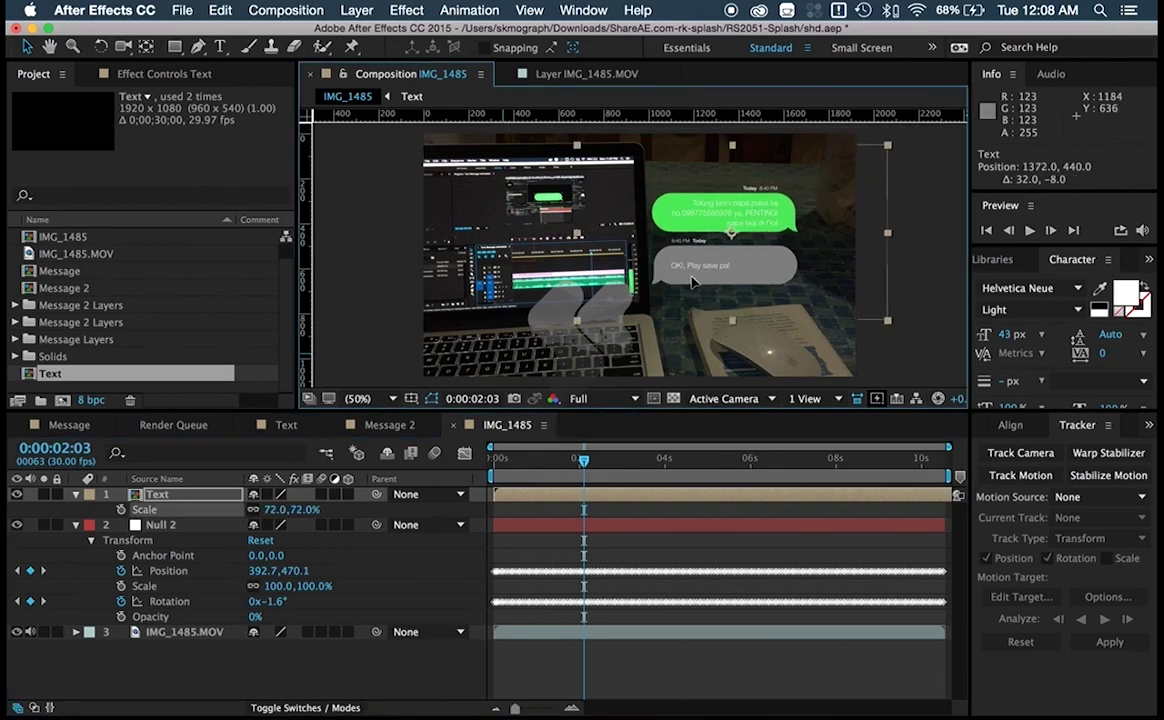
left_click_drag(655, 305, 666, 303)
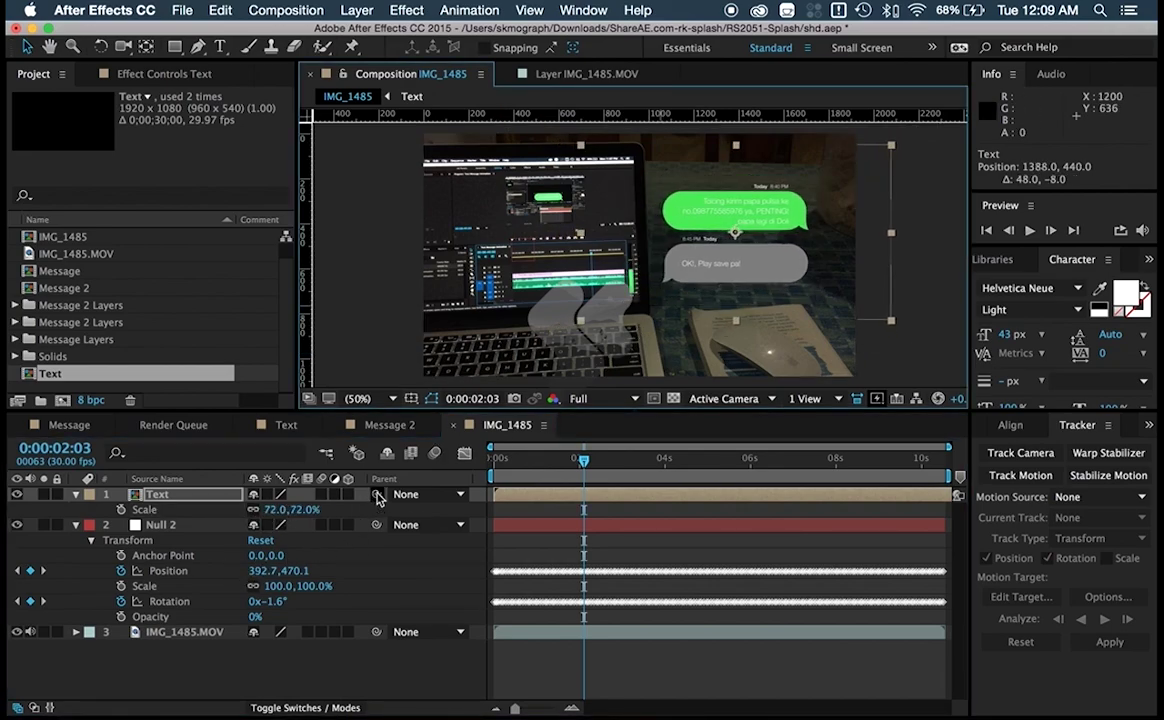
- Parent the Text layer to Null 2 and preview the tracked bubbles from the first frame
left_click_drag(377, 497, 172, 533)
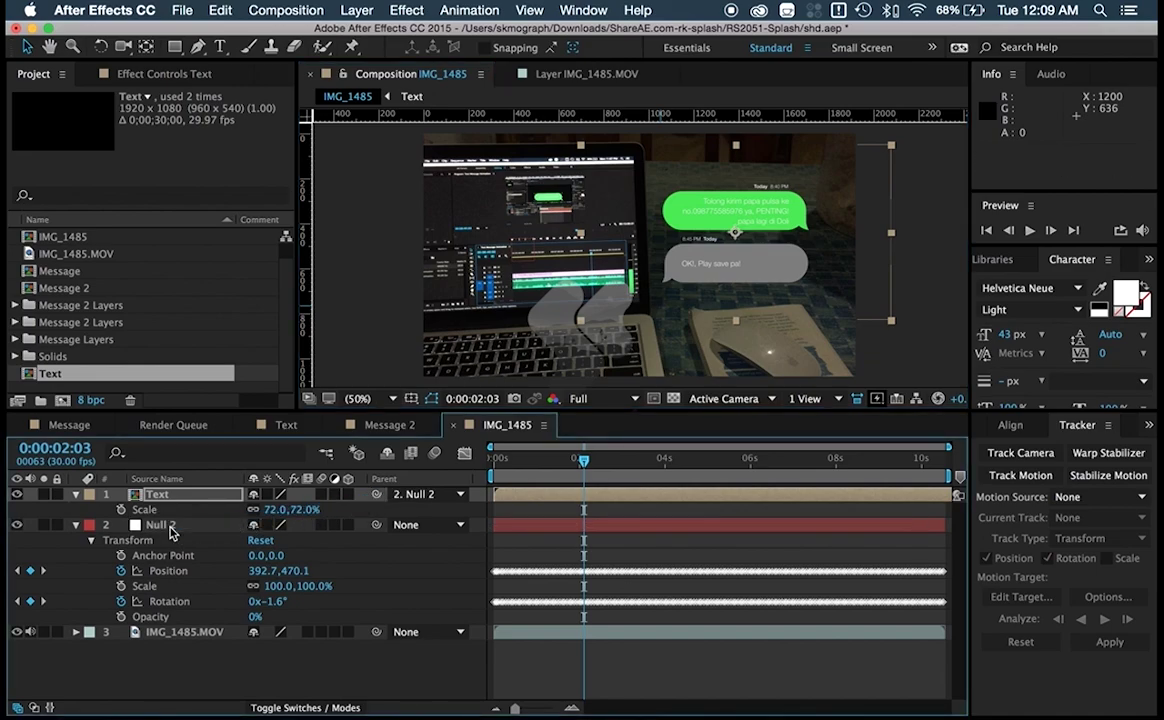
left_click(495, 459)
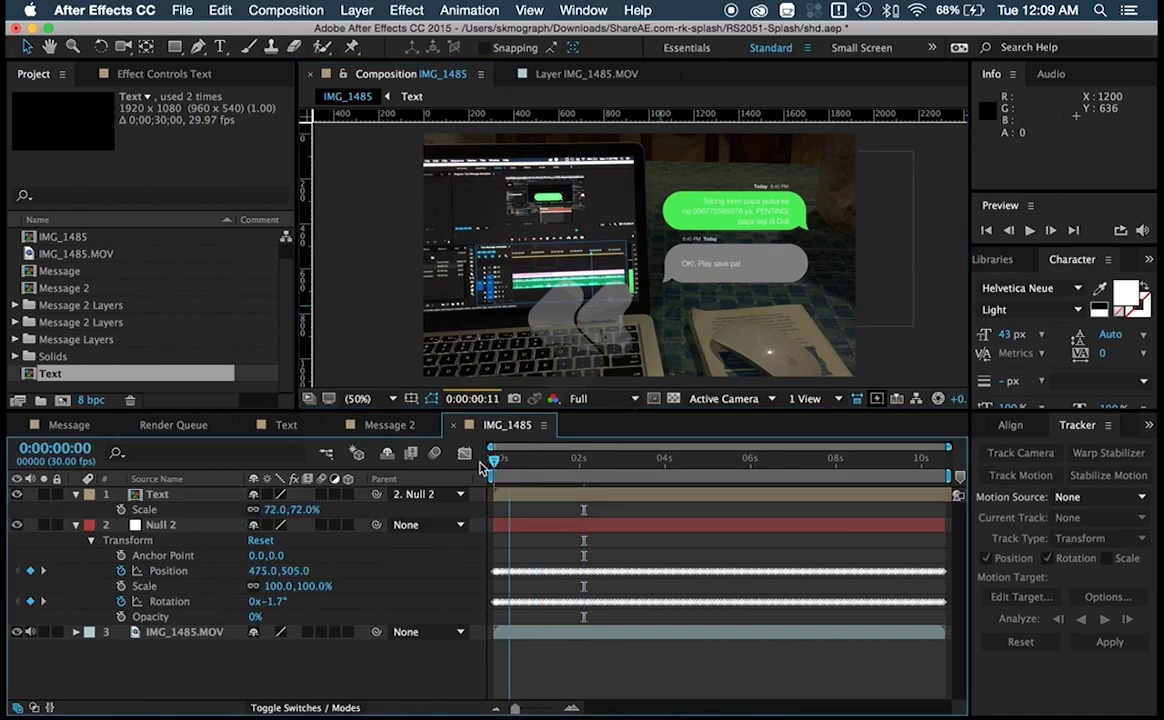
left_click(1030, 231)
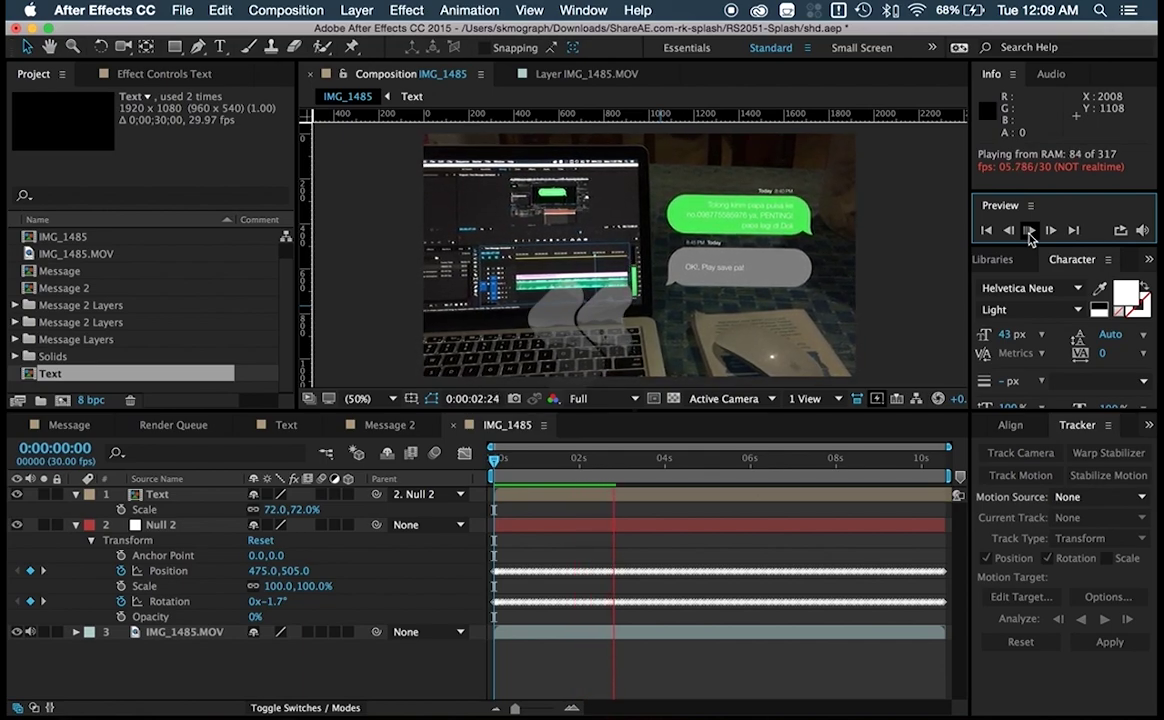
- Mute the IMG_1485.MOV layer's audio and replay the preview up to 0:00:05:05
left_click(30, 640)
key("space")
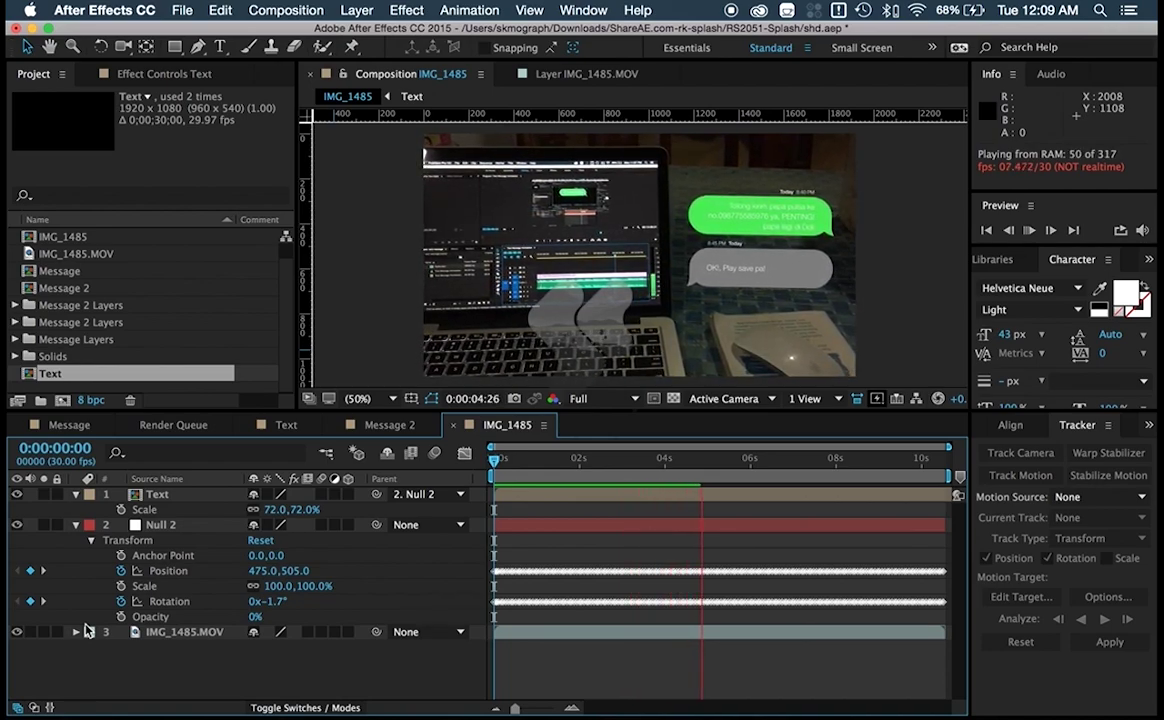
key("space")
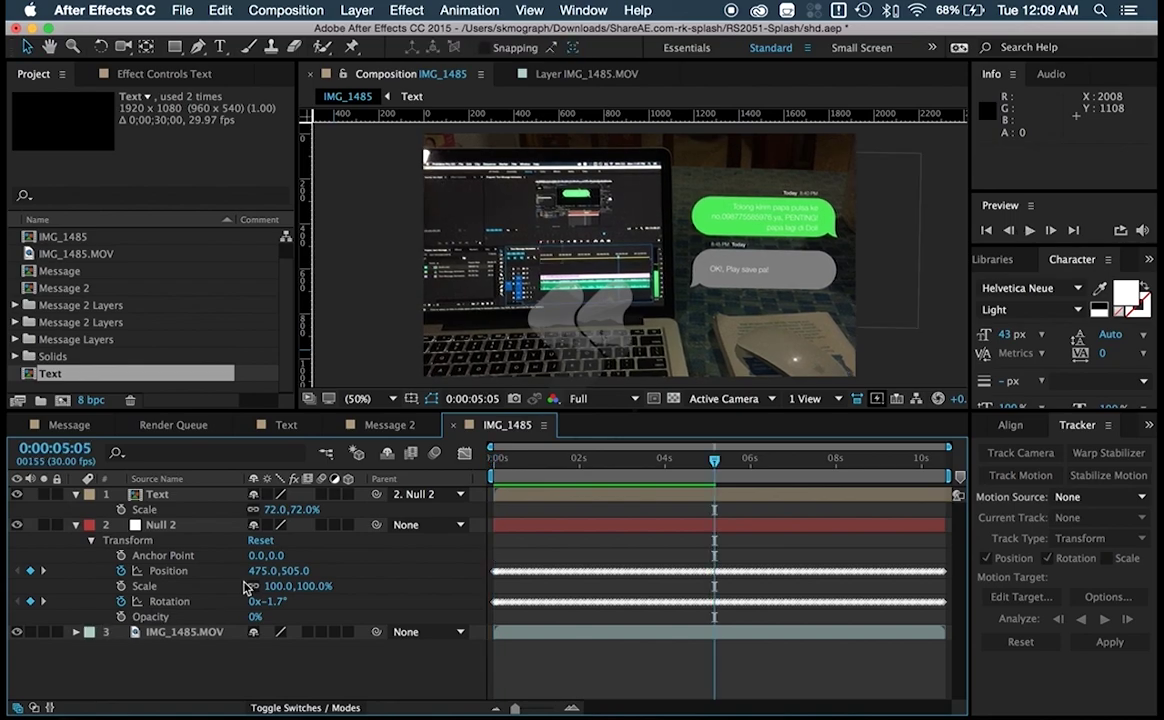
- End the work area at 0:00:05:05 and play the shortened preview
key("n")
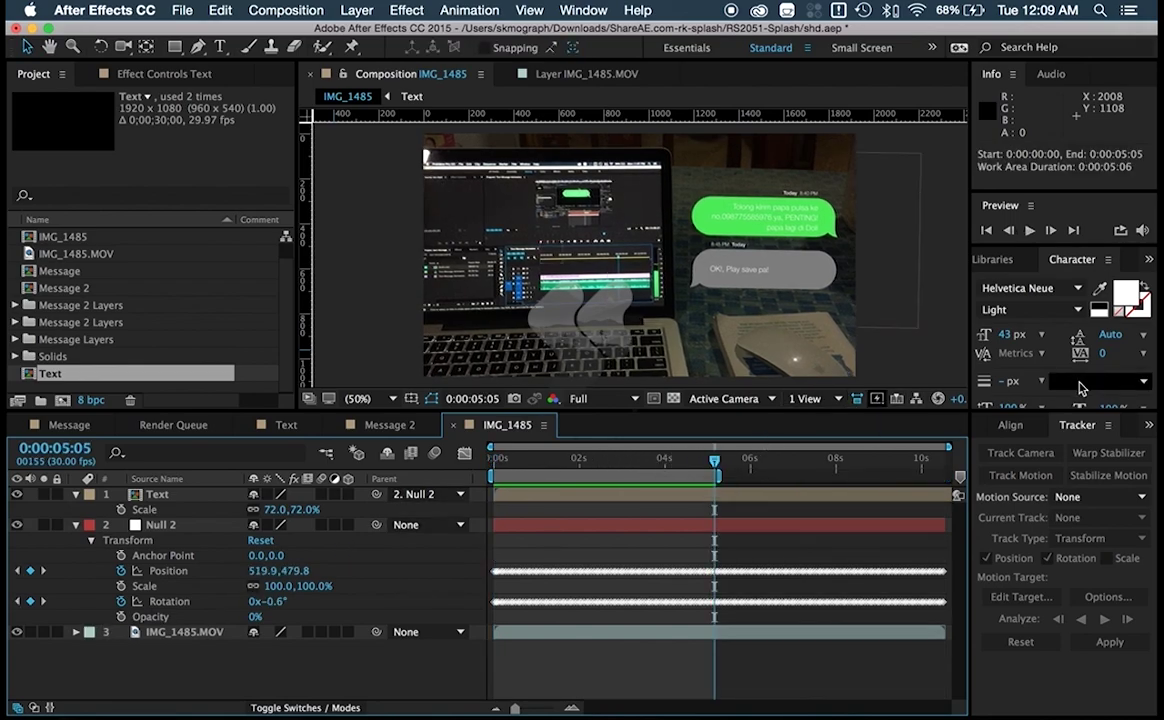
left_click(1032, 233)
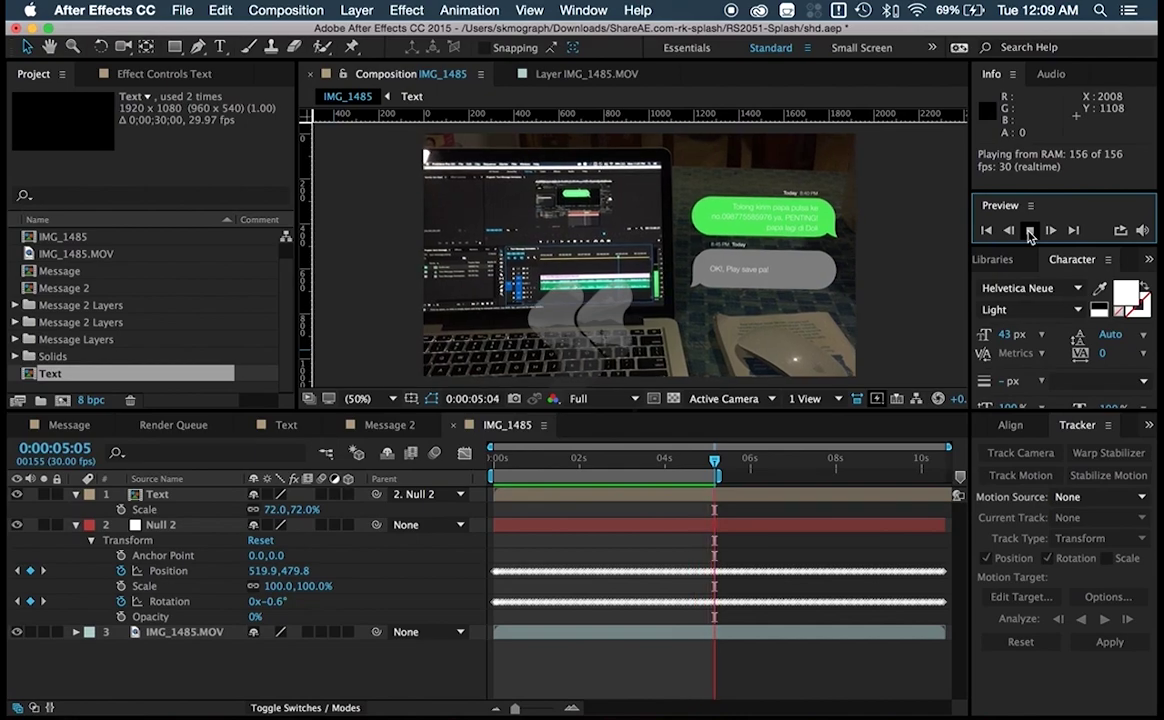
left_click(1030, 233)
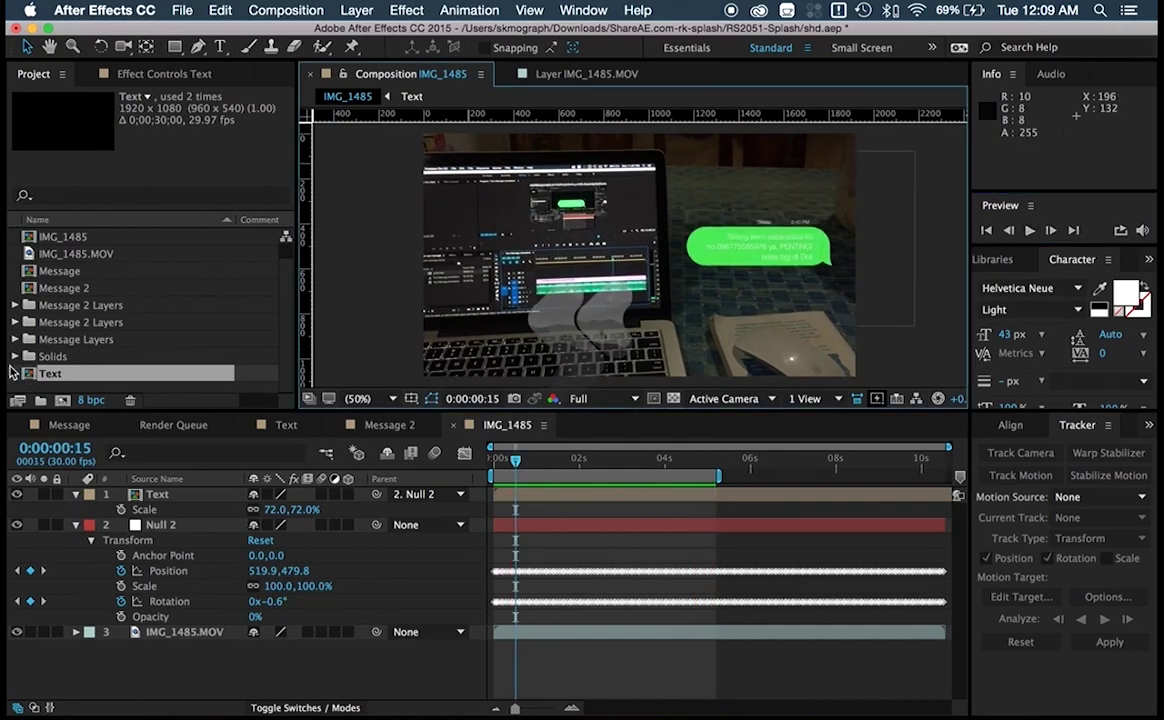
- Create a new composition from the IMG_1485.MOV footage and run the 3D Camera Tracker on it
left_click(10, 372)
left_click_drag(66, 255, 63, 401)
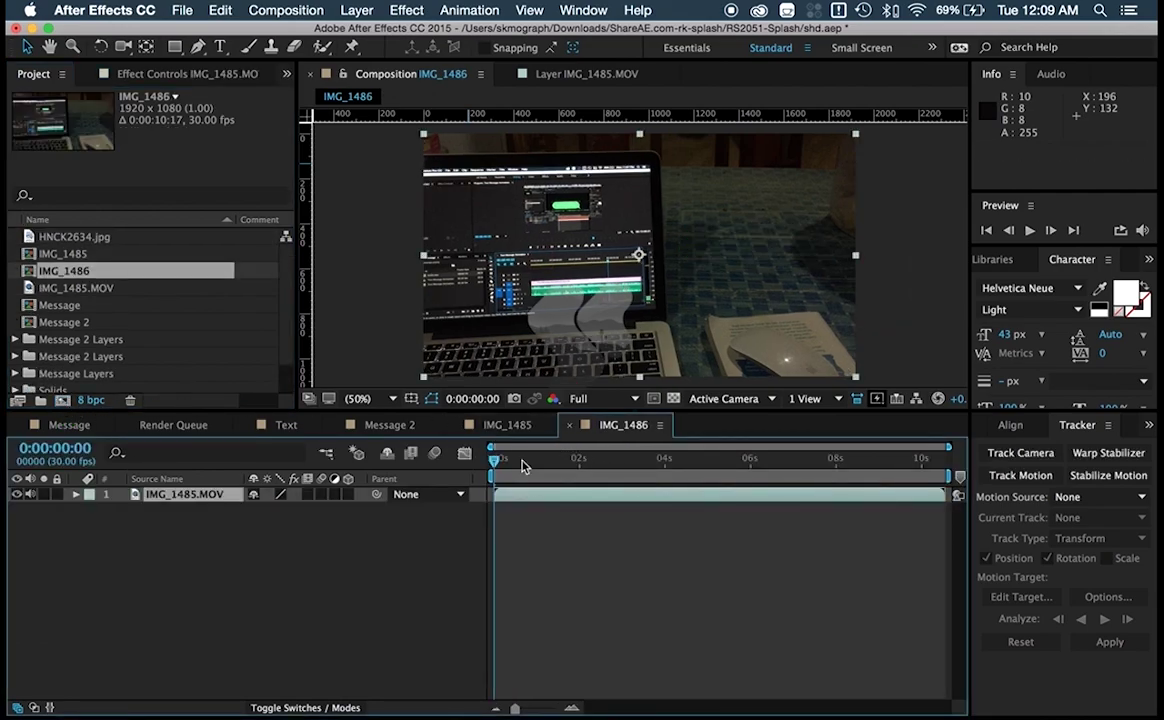
left_click(1010, 459)
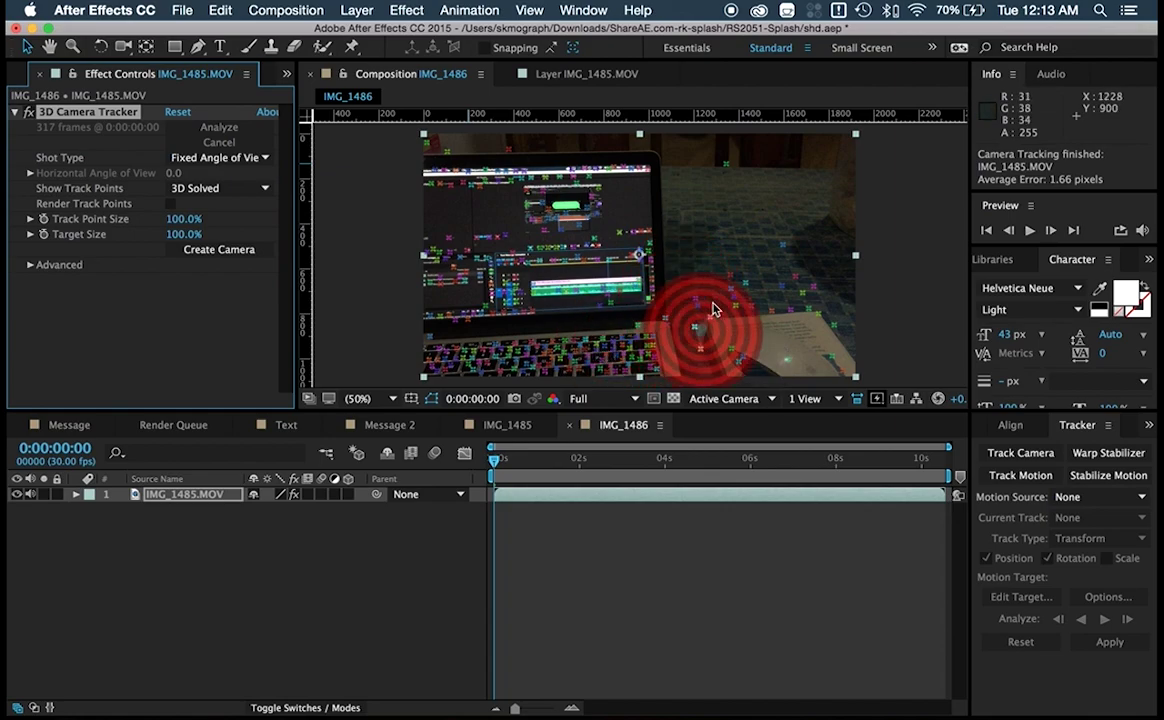
- Create a null and camera from the track points around the green bubble on the laptop screen
left_click(586, 217)
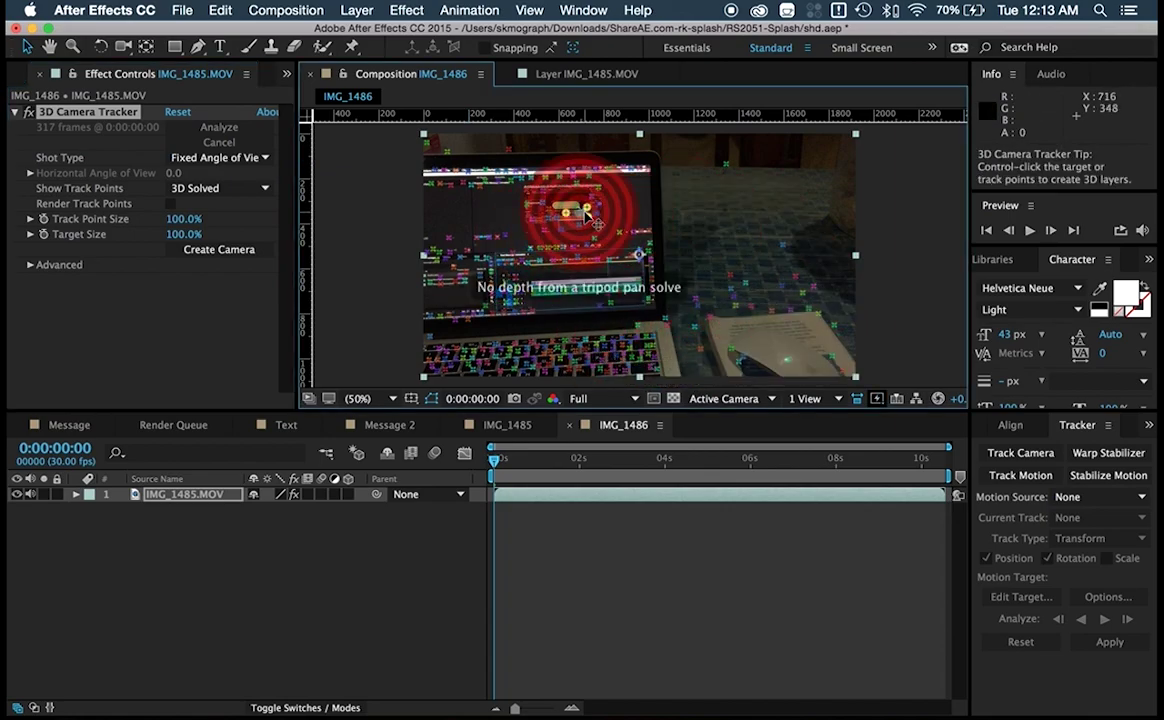
right_click(586, 217)
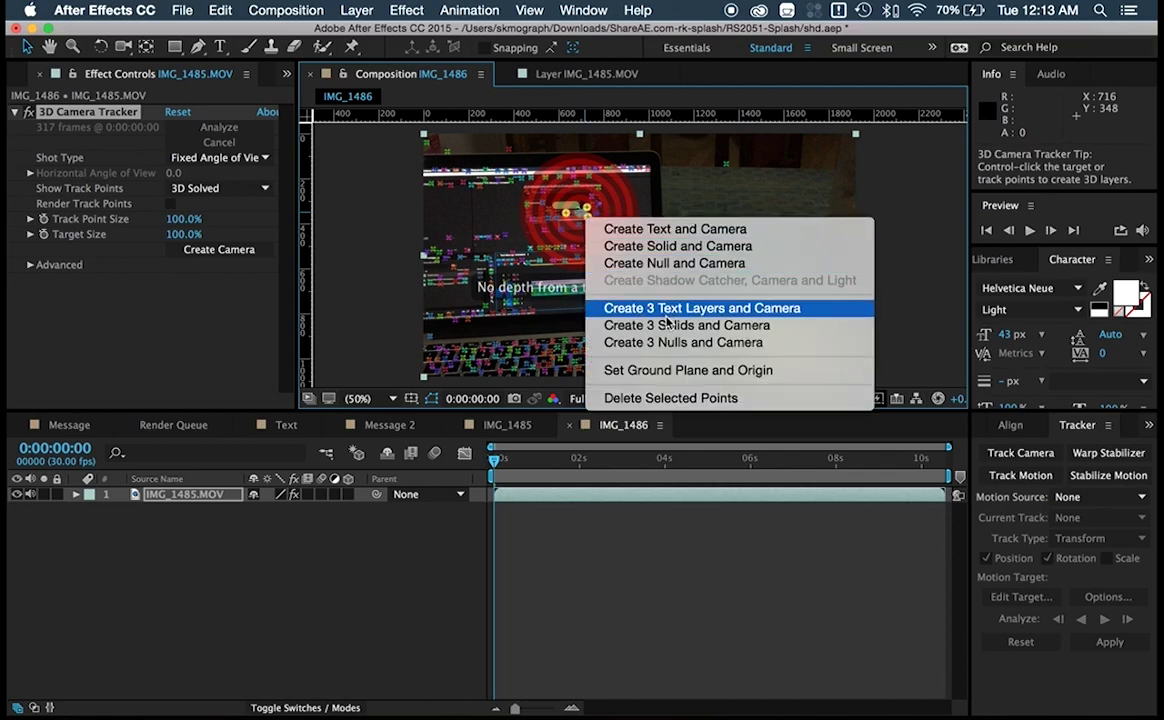
left_click(690, 266)
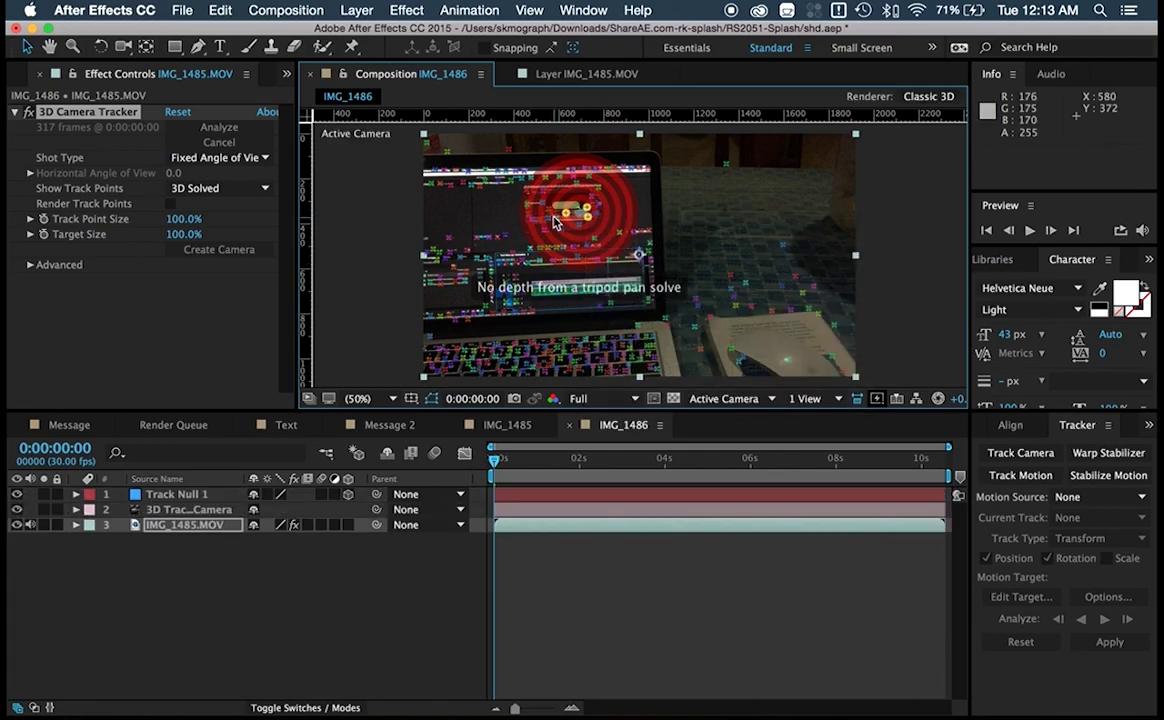
left_click(228, 576)
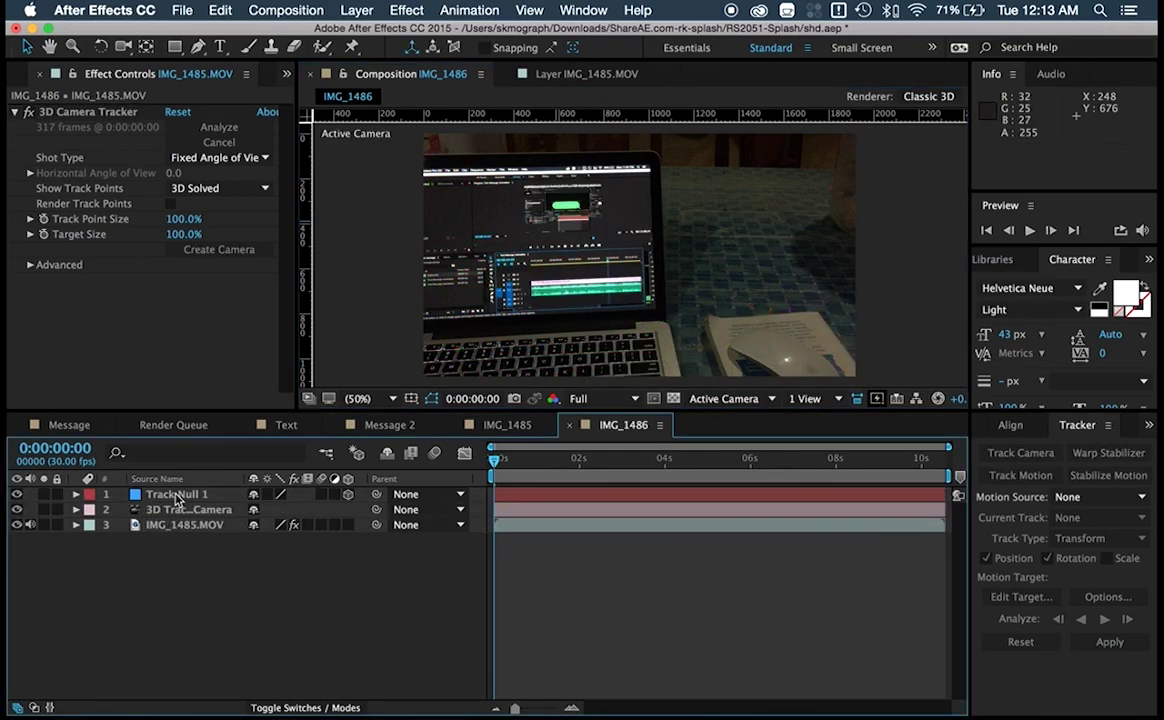
left_click(178, 494)
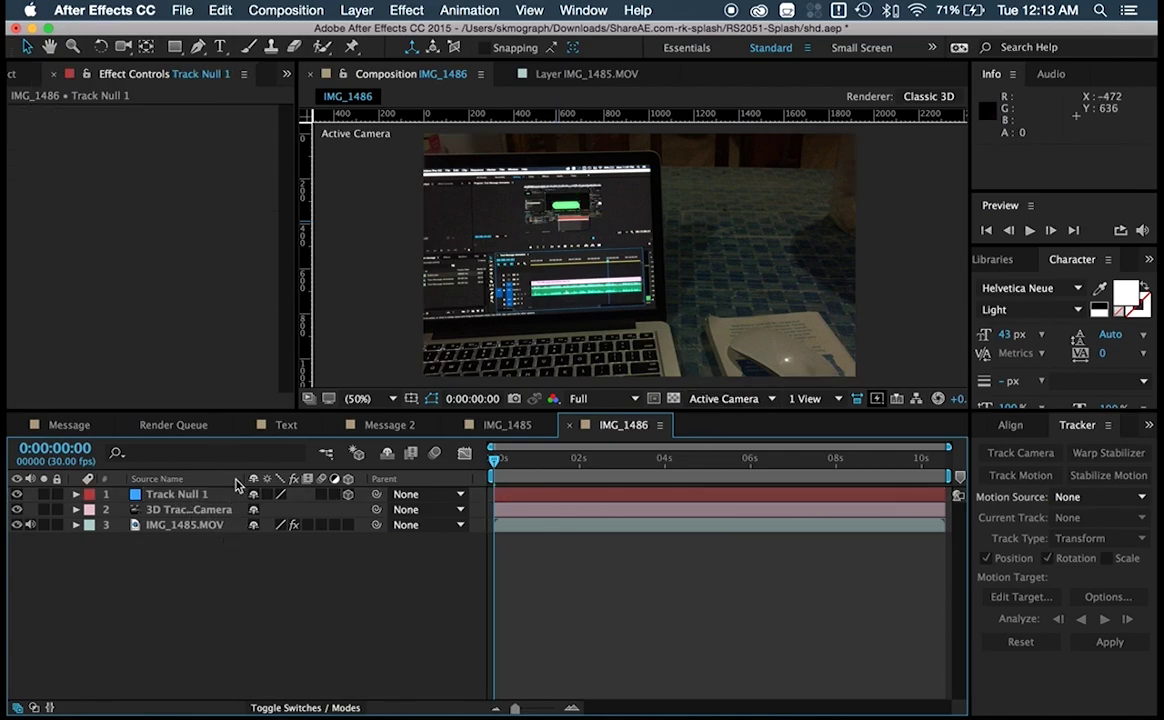
- Add the Text composition above Track Null 1 in IMG_1486 and make it a 3D layer
left_click(12, 76)
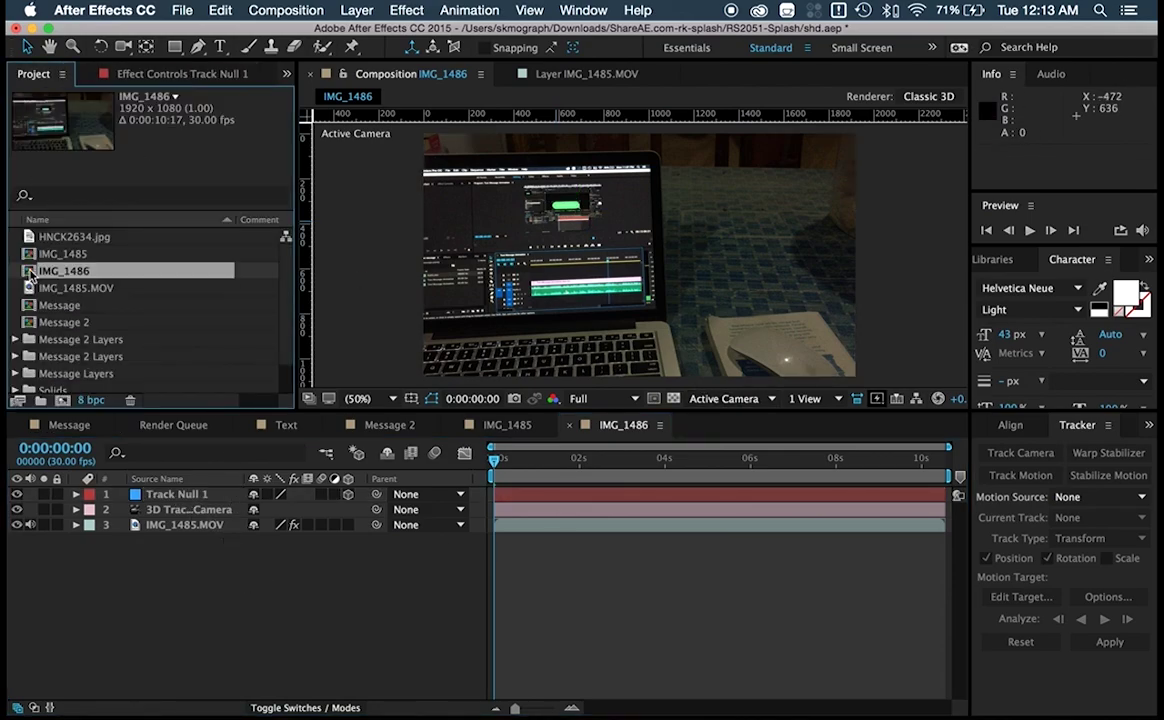
scroll(90, 280, "down", 2)
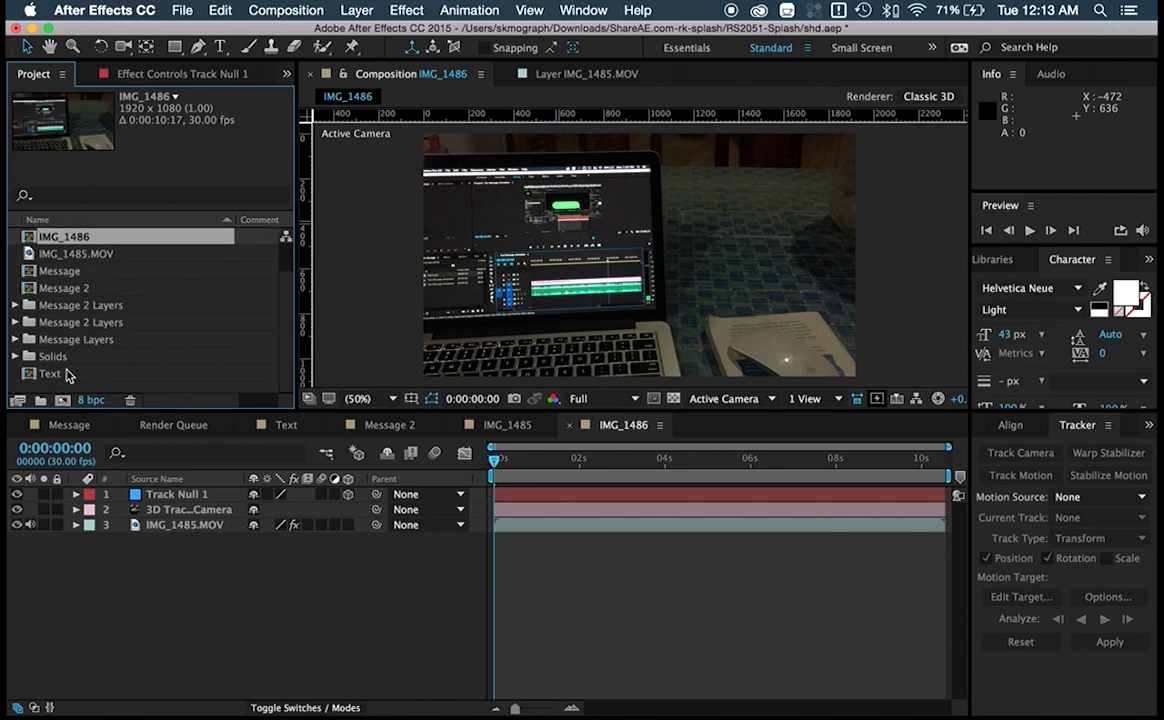
left_click(69, 374)
left_click_drag(27, 381, 145, 497)
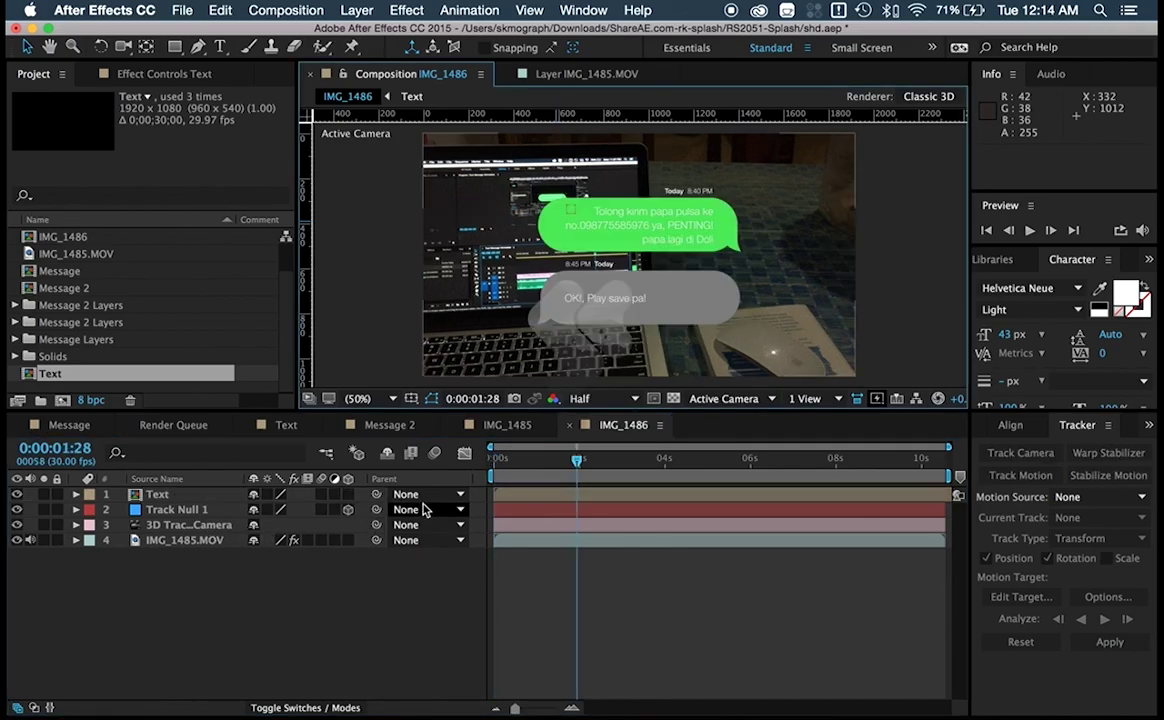
left_click(188, 496)
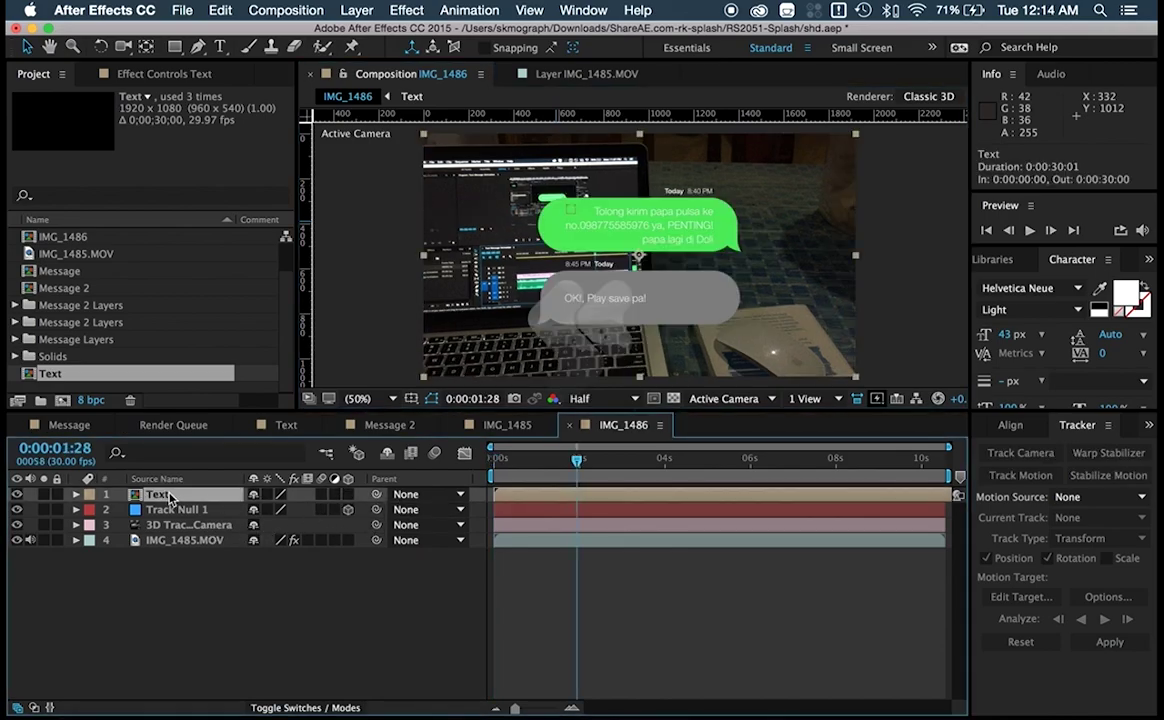
left_click(348, 494)
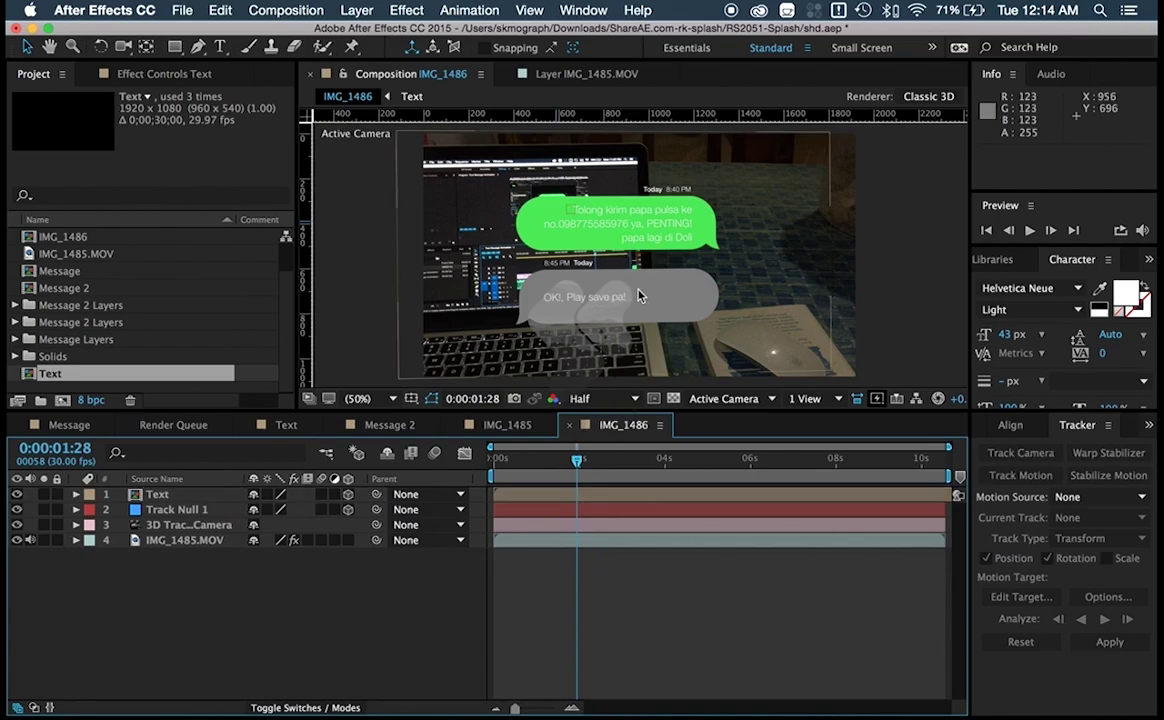
- Copy the position of Track Null 1 and paste it onto the Text layer's position
left_click(176, 511)
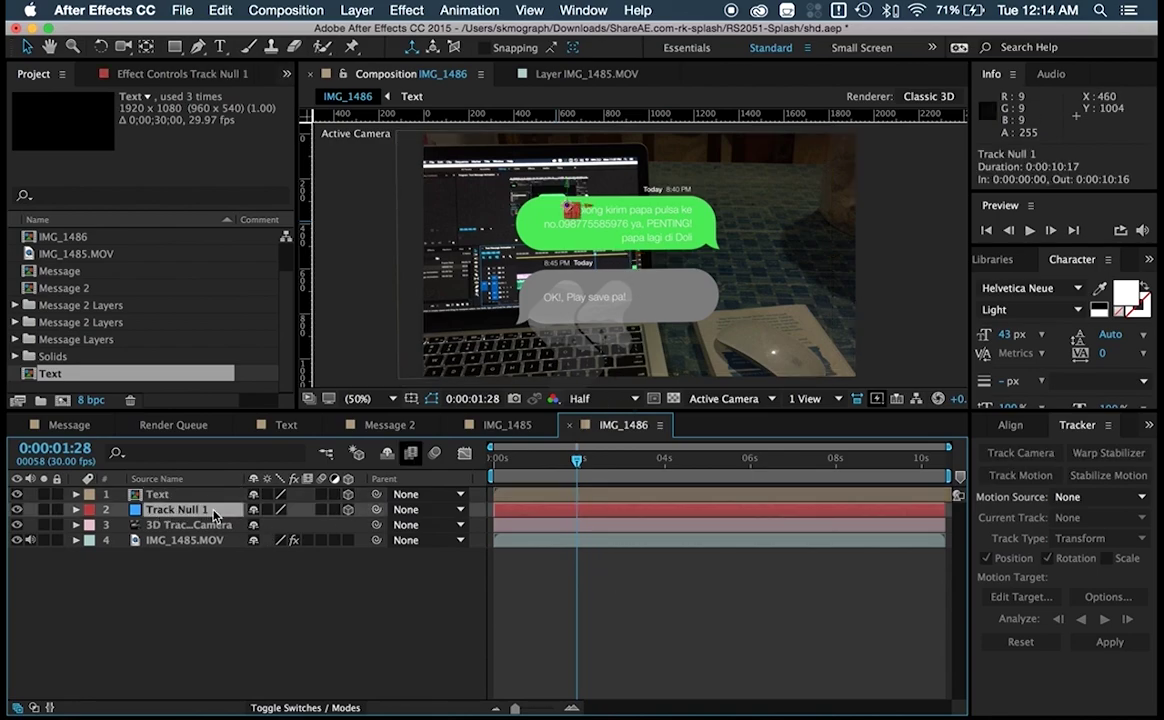
key("p")
right_click(152, 527)
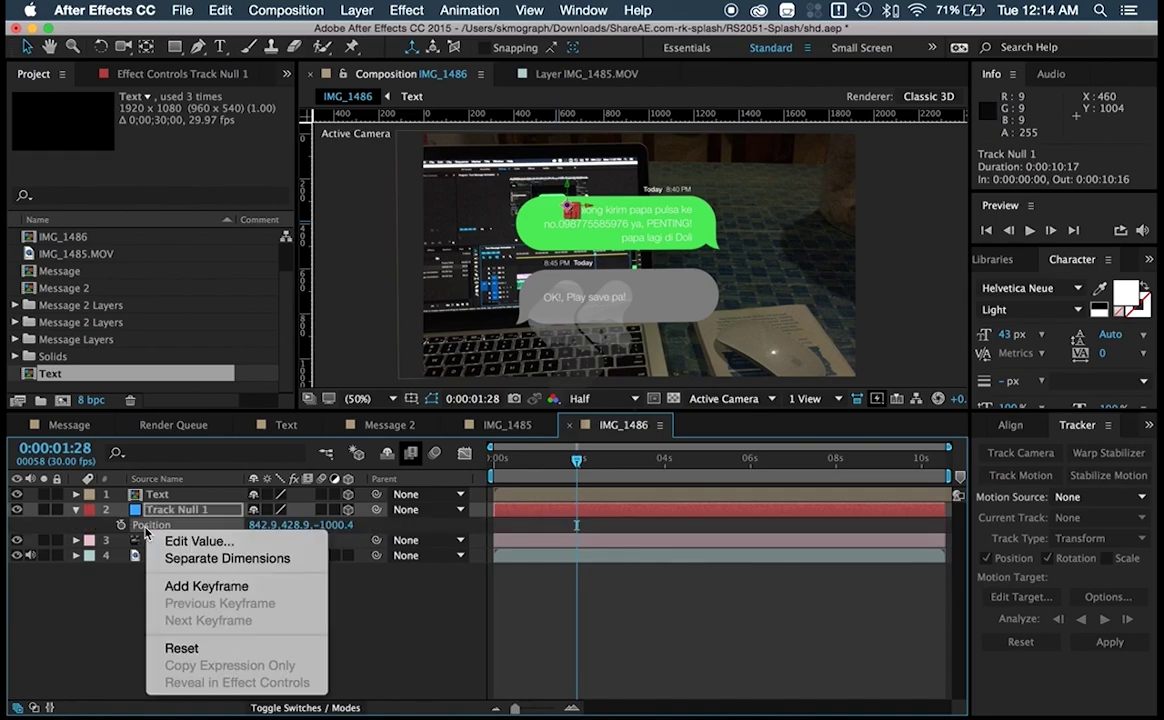
left_click(139, 533)
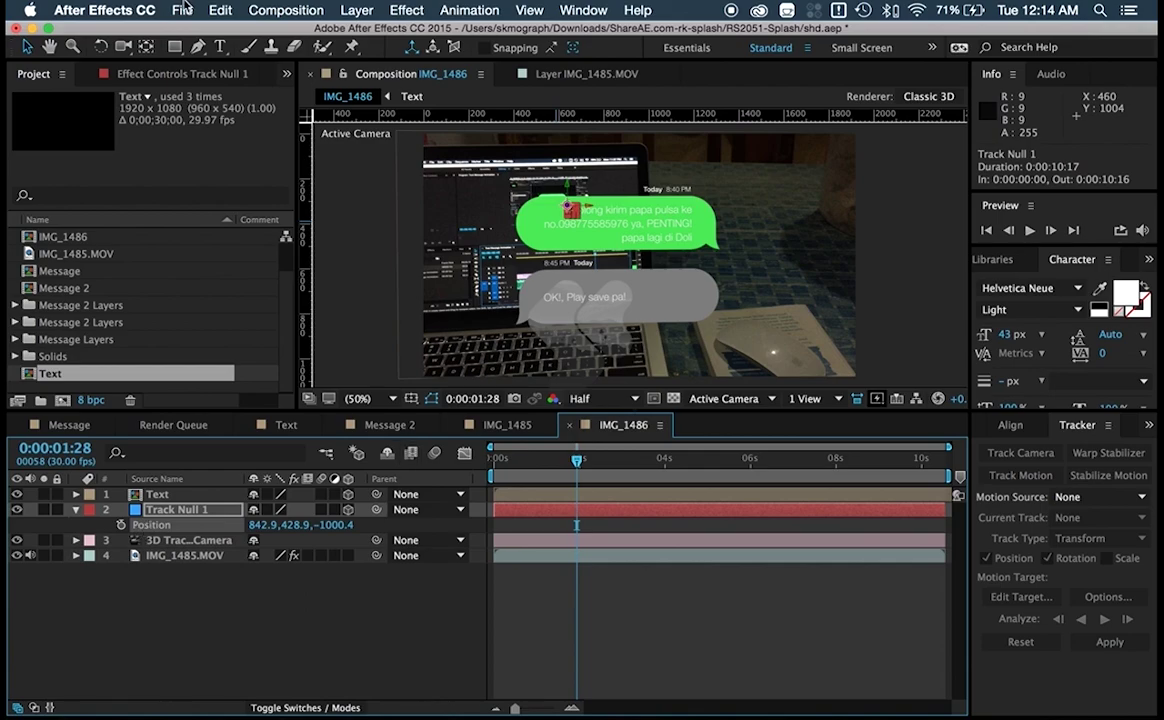
left_click(214, 12)
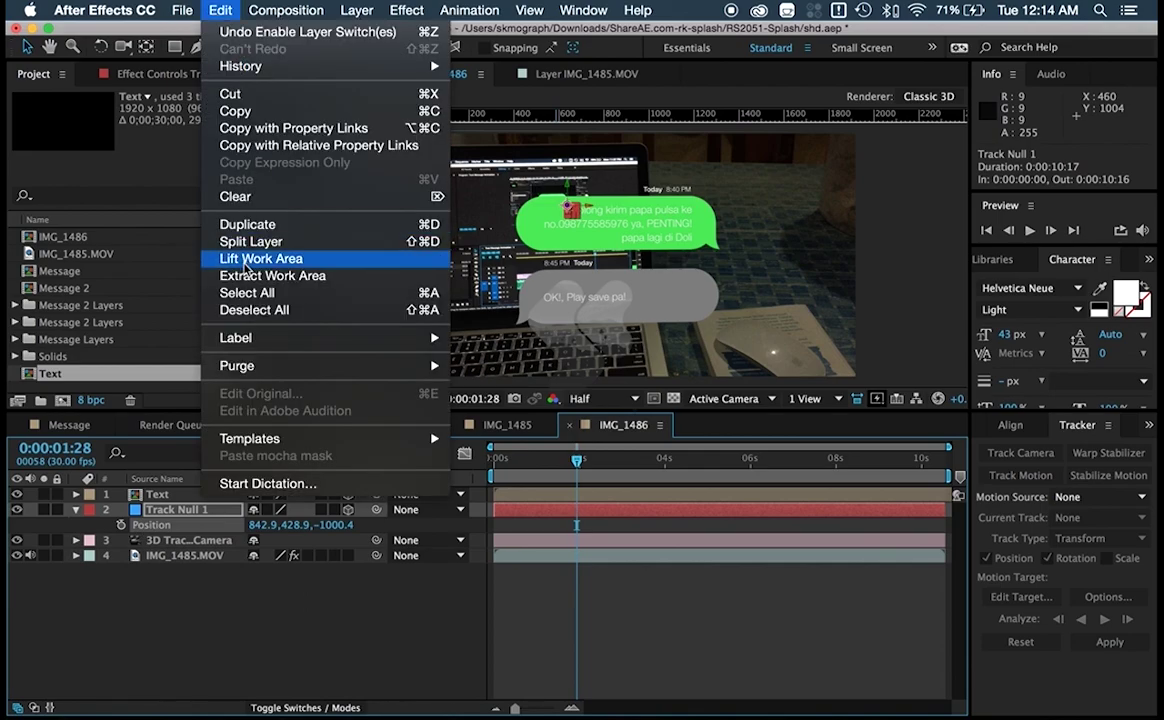
left_click(245, 114)
left_click(157, 494)
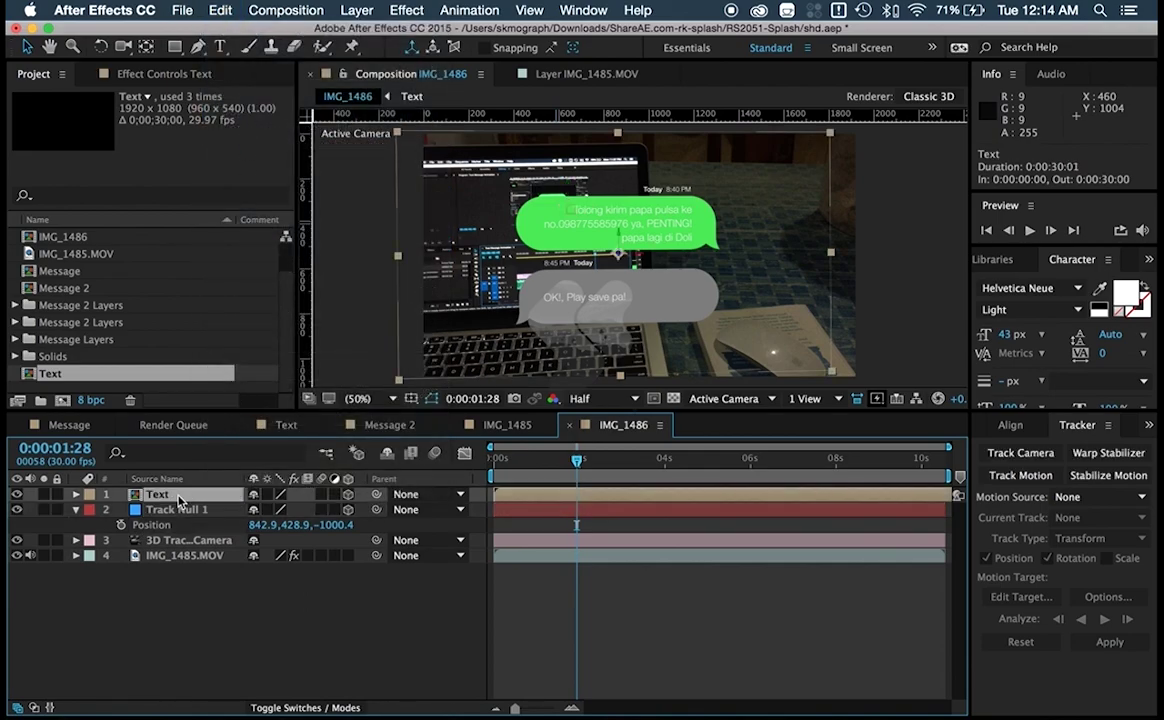
key("p")
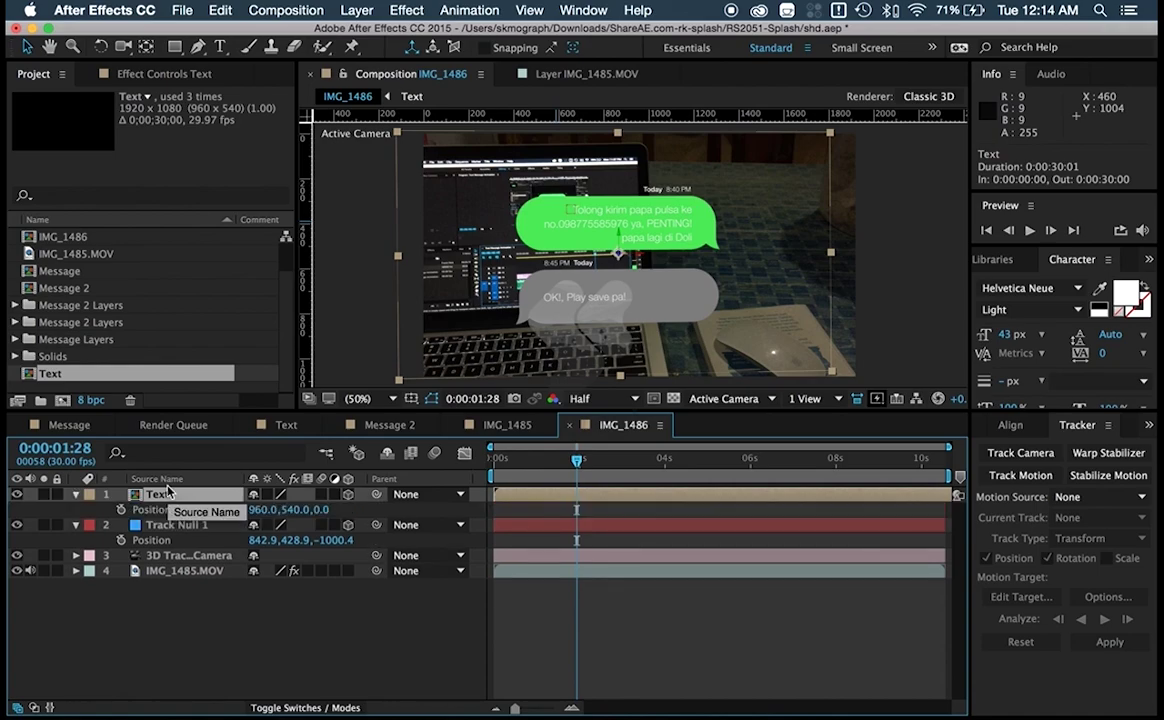
left_click(220, 10)
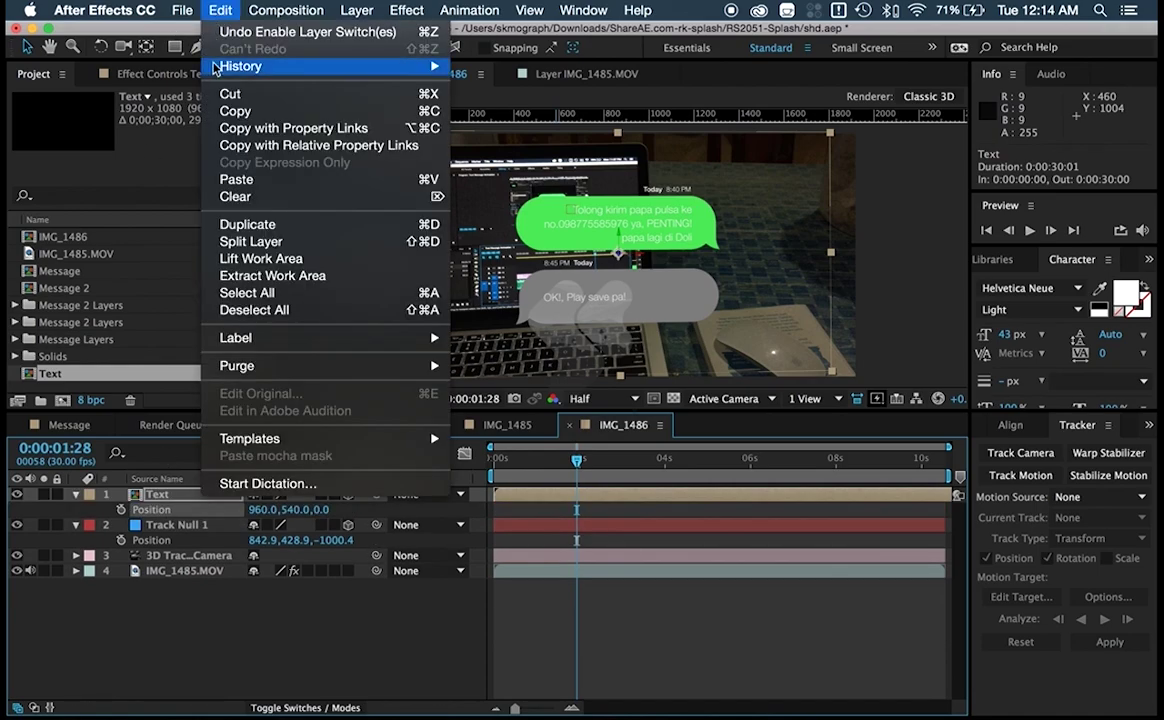
left_click(235, 177)
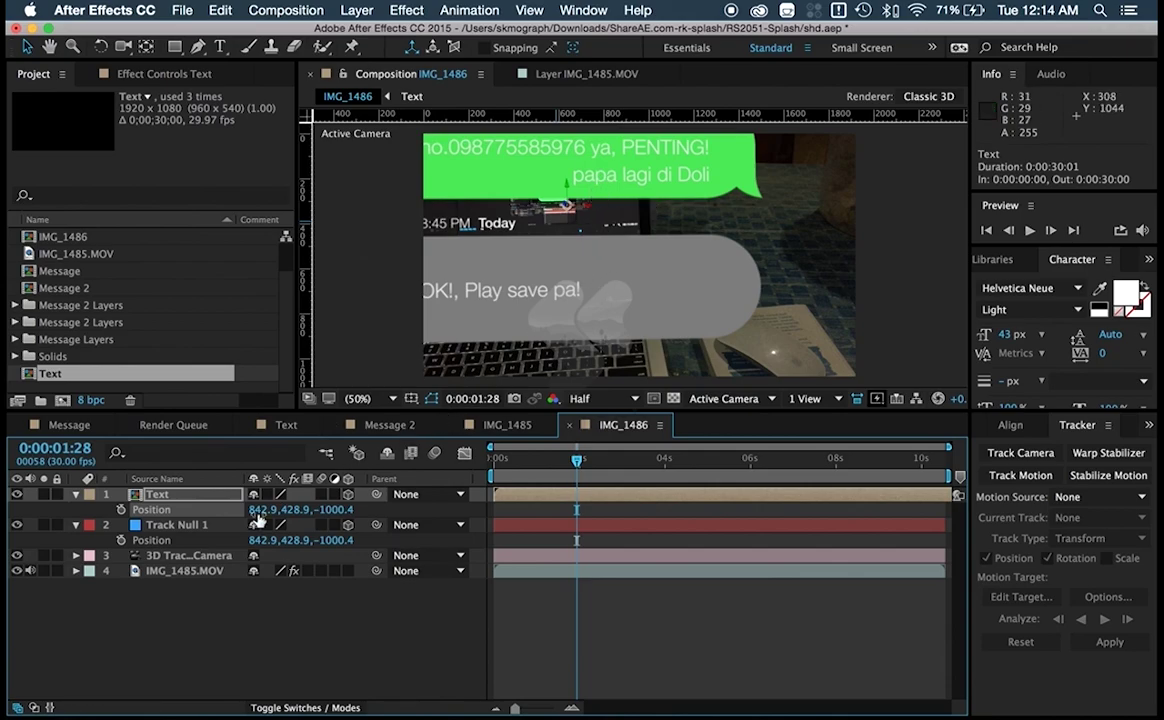
- Scale the Text layer to 33% and shift it horizontally beside the laptop to an X position of about 1247
key("s")
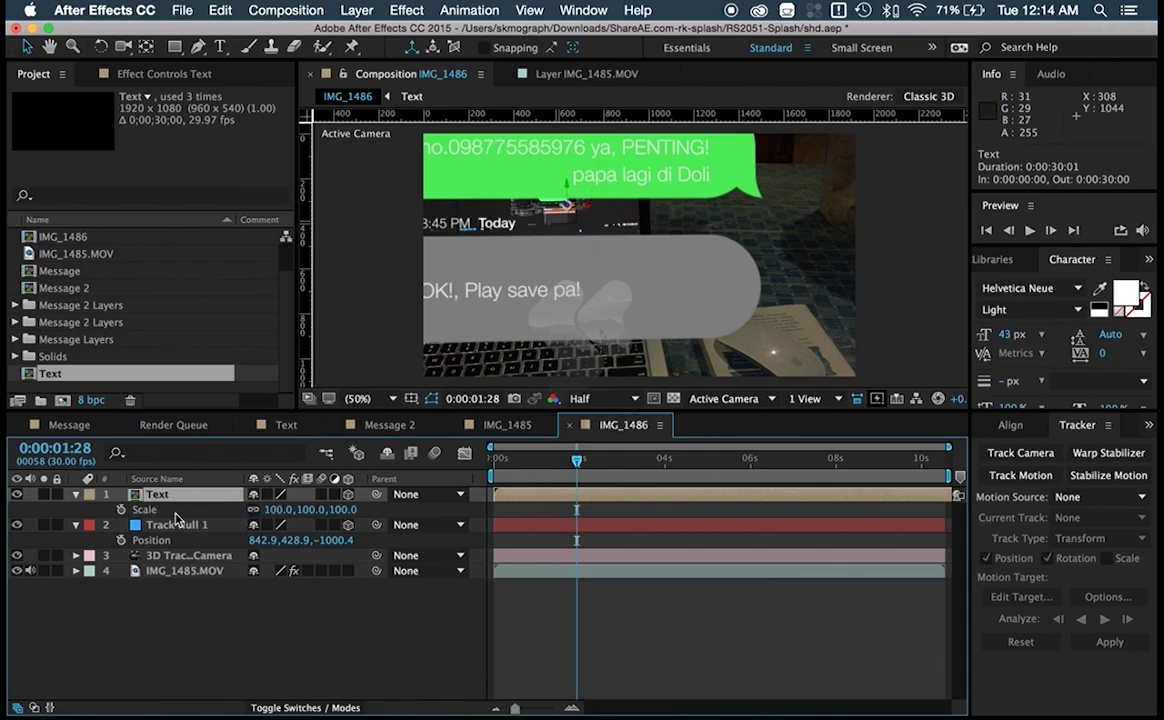
key("s")
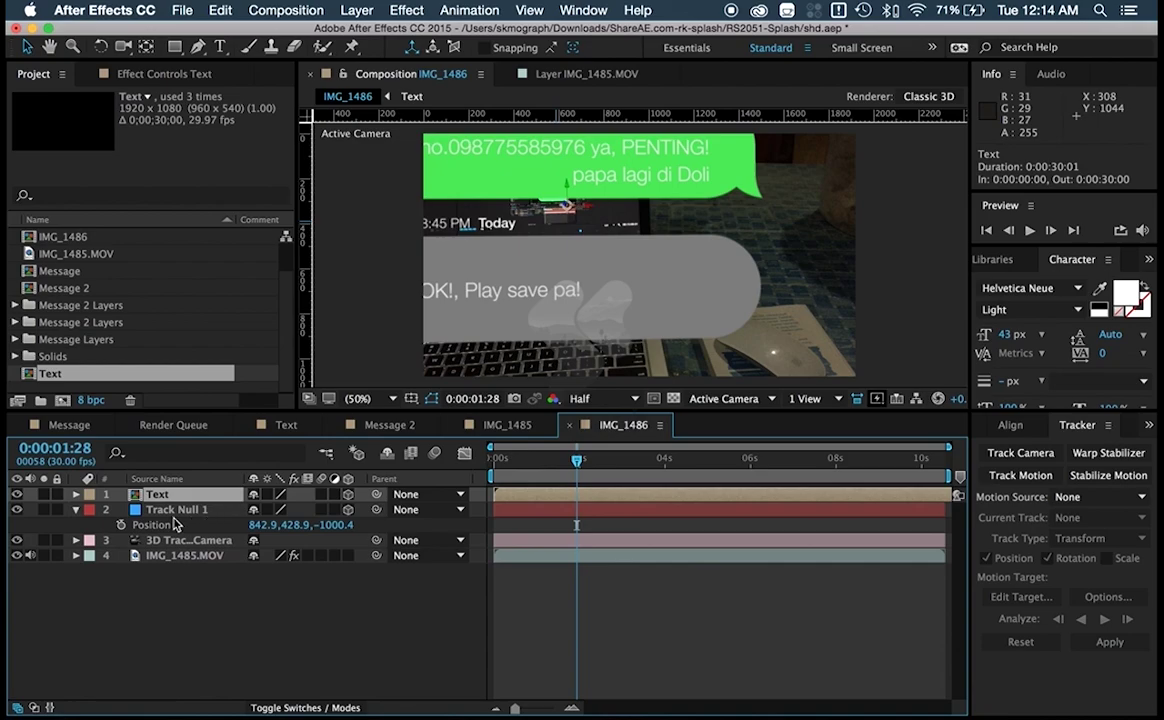
key("s")
left_click_drag(276, 516, 224, 522)
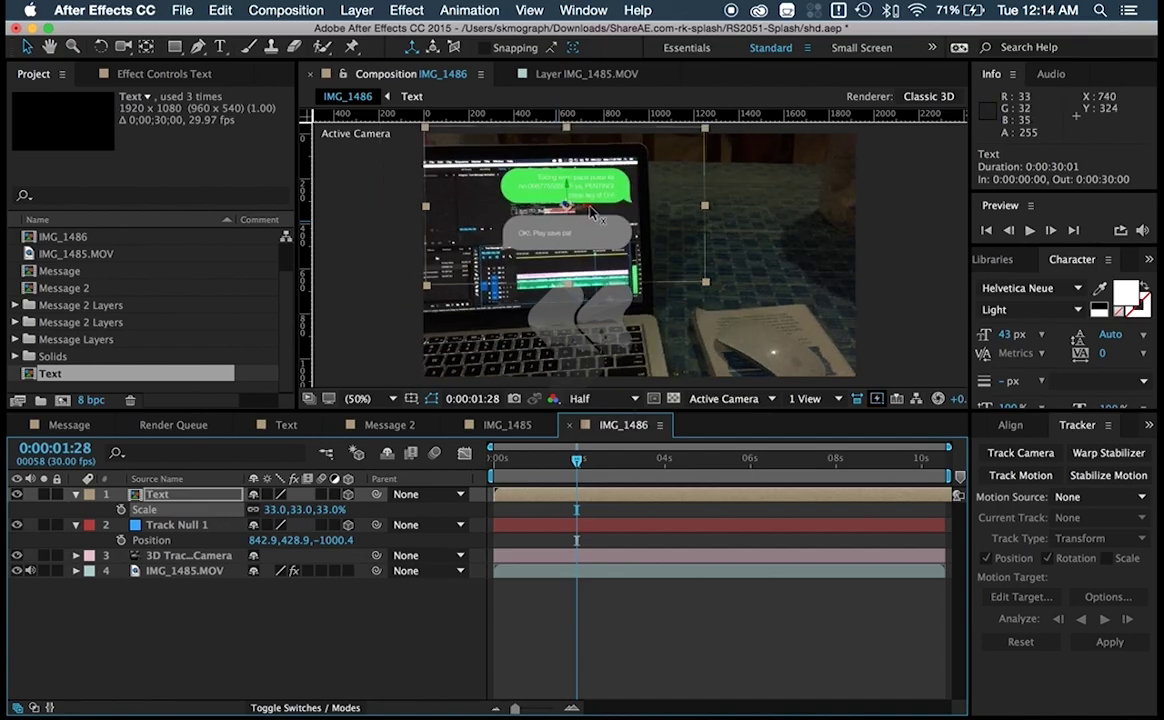
left_click_drag(540, 200, 745, 212)
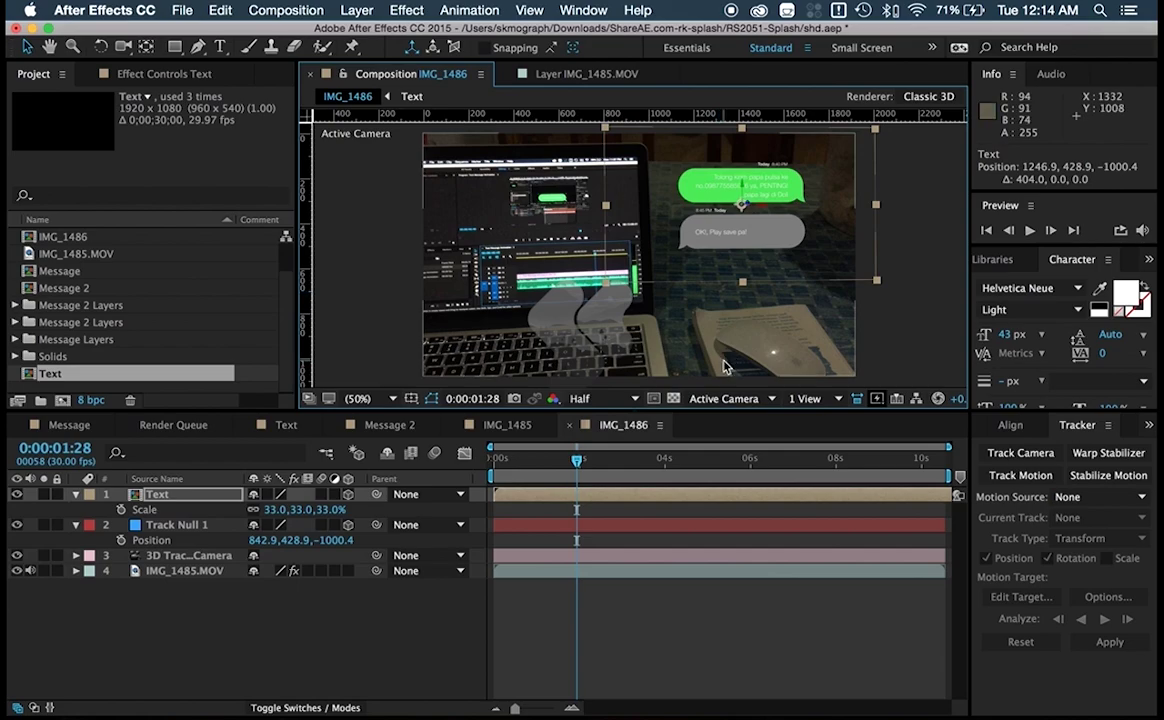
- End the work area at 0:00:04:01 and start previewing the camera-tracked bubbles
left_click(666, 476)
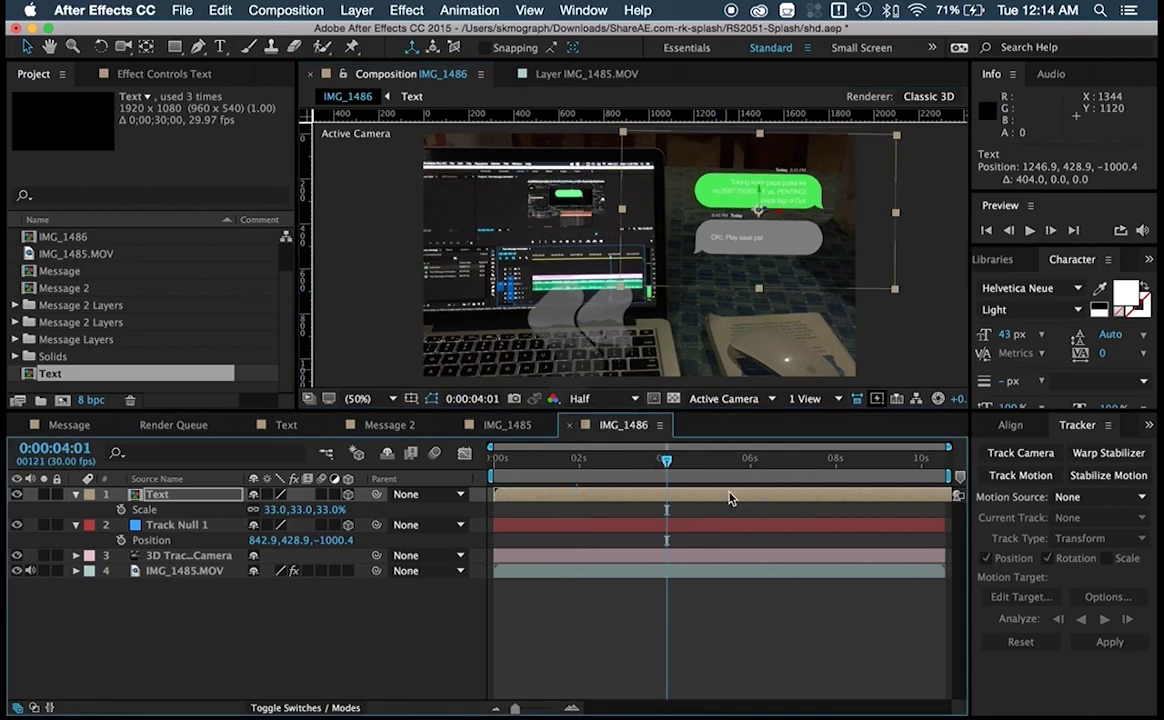
key("n")
left_click(1031, 230)
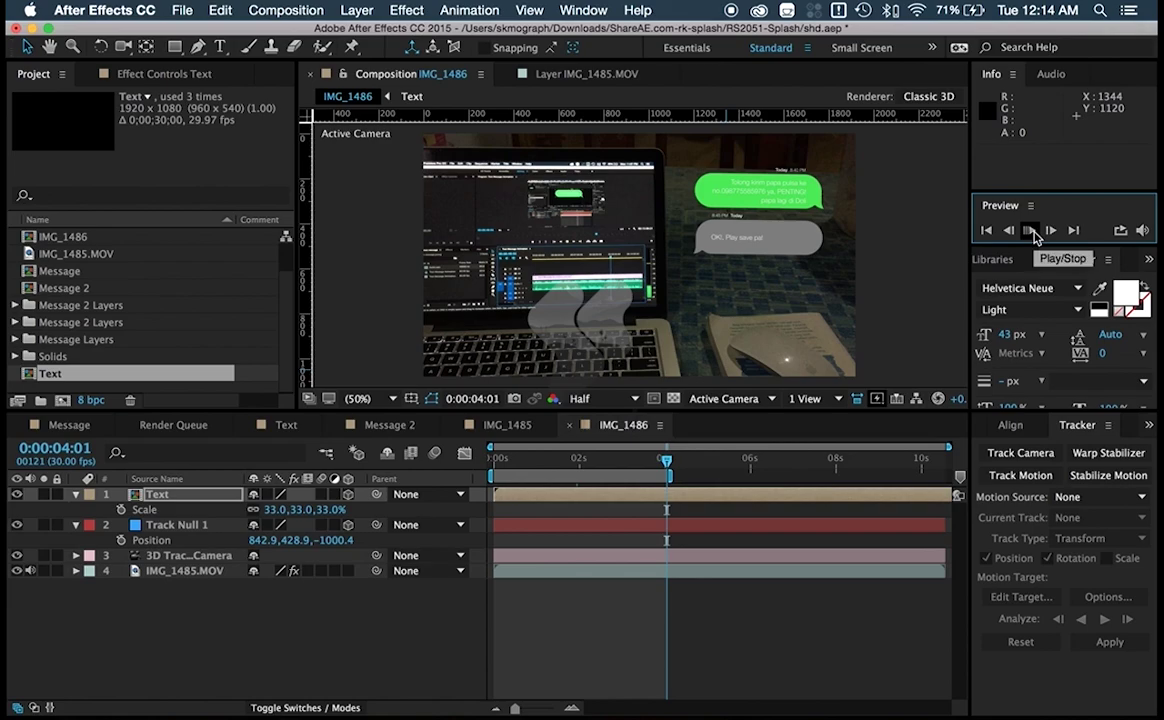